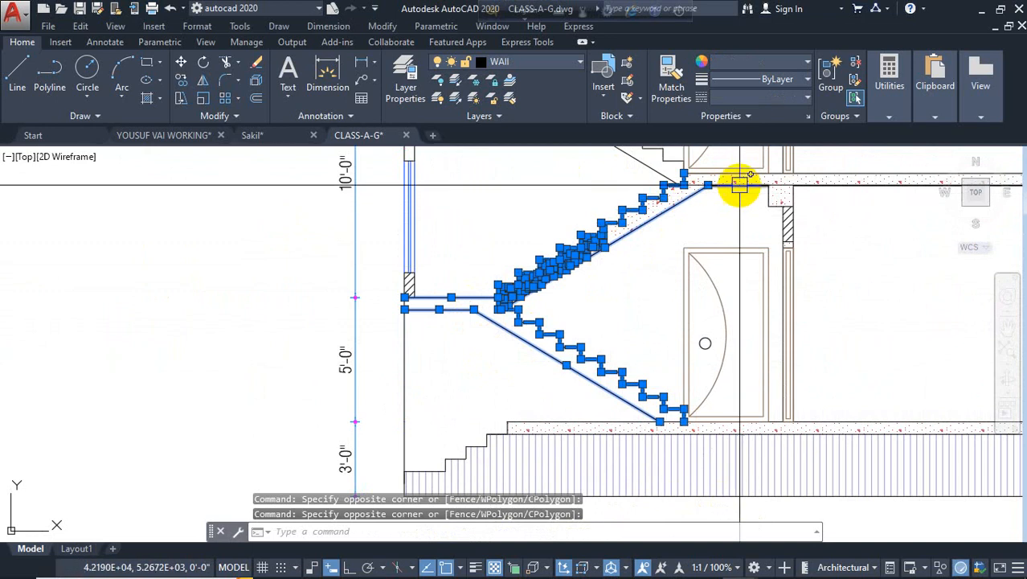
Copy the lowest stair flights and the ground floor line from Section A-A to the empty area beside the stair case flight sections.
{"action": "scroll", "coordinate": [728, 181], "scroll_direction": "up", "scroll_amount": 2}
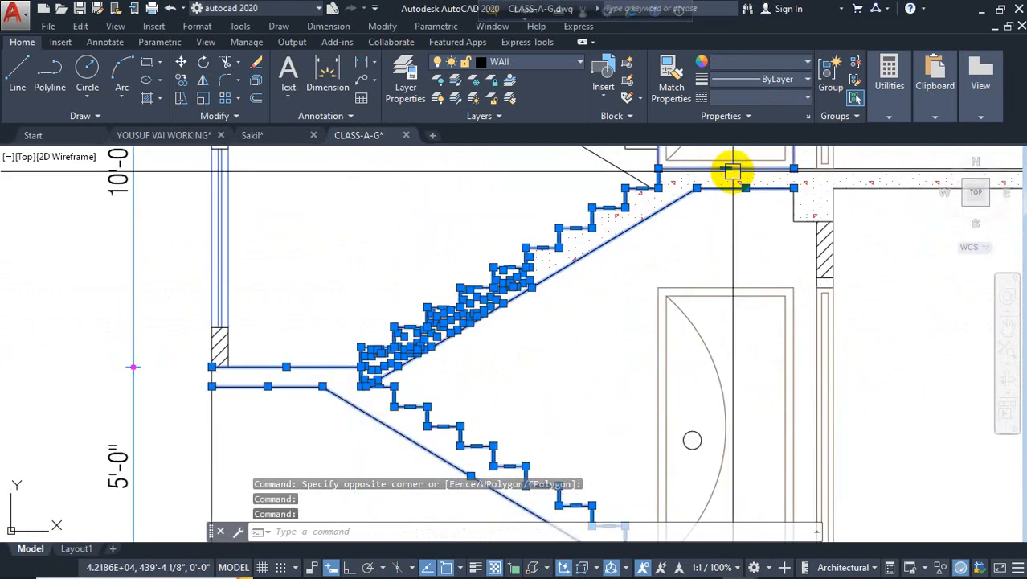
{"action": "scroll", "coordinate": [462, 242], "scroll_direction": "down", "scroll_amount": 4}
{"action": "scroll", "coordinate": [518, 310], "scroll_direction": "up", "scroll_amount": 4}
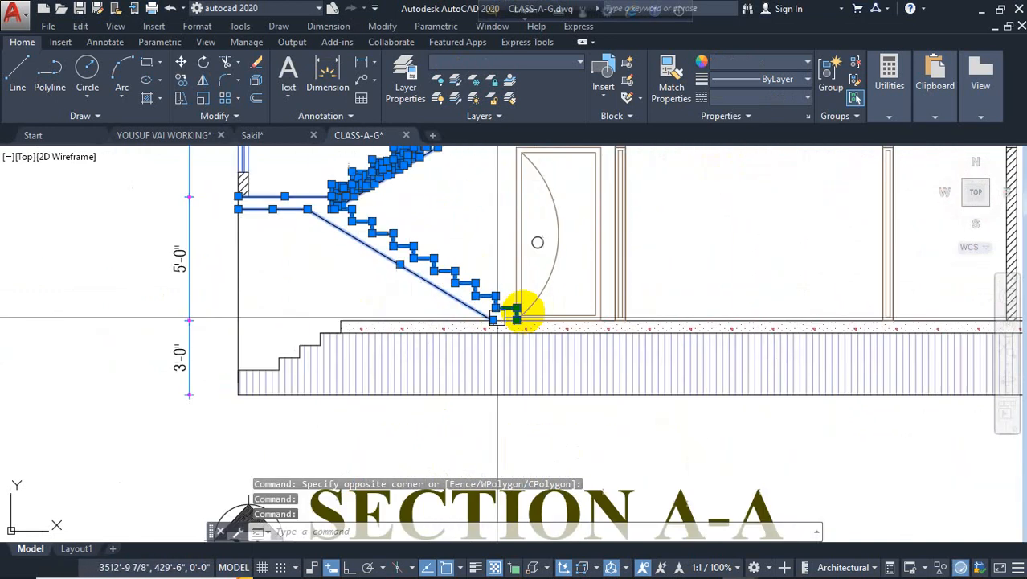
{"action": "scroll", "coordinate": [498, 319], "scroll_direction": "up", "scroll_amount": 2}
{"action": "left_click", "coordinate": [293, 323]}
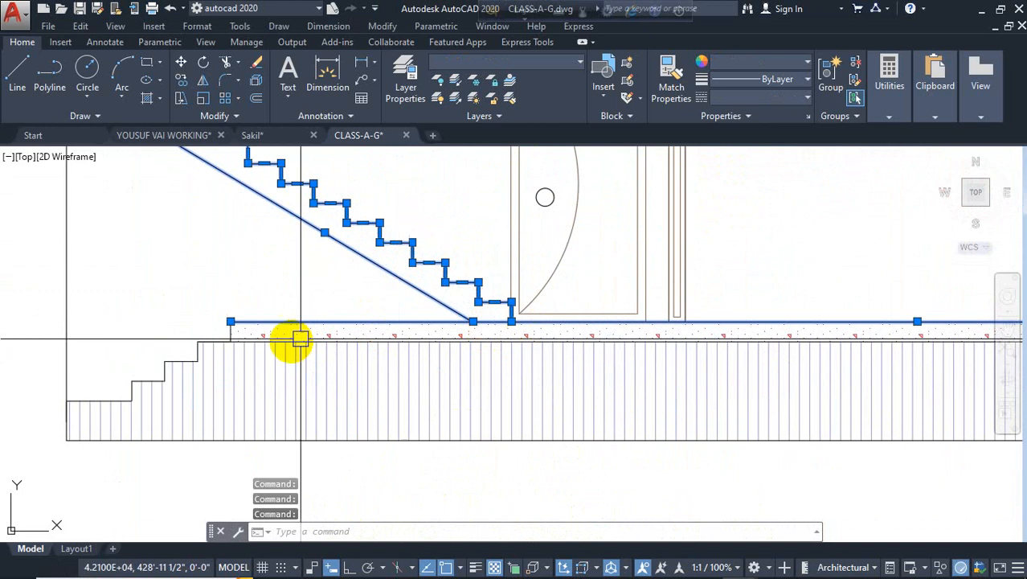
{"action": "scroll", "coordinate": [290, 346], "scroll_direction": "down", "scroll_amount": 6}
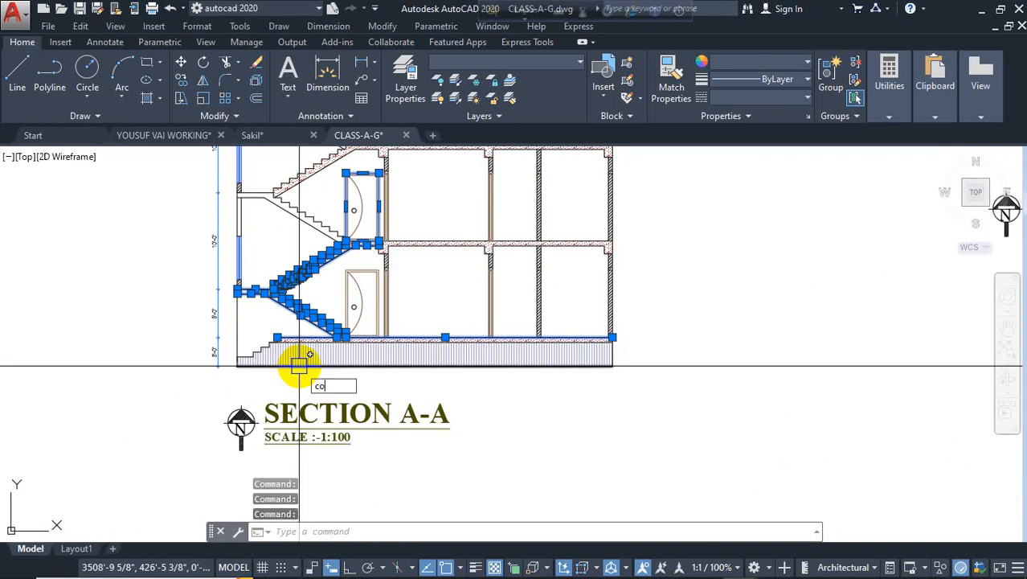
{"action": "key", "text": "Return"}
{"action": "left_click", "coordinate": [264, 271]}
{"action": "scroll", "coordinate": [172, 294], "scroll_direction": "down", "scroll_amount": 5}
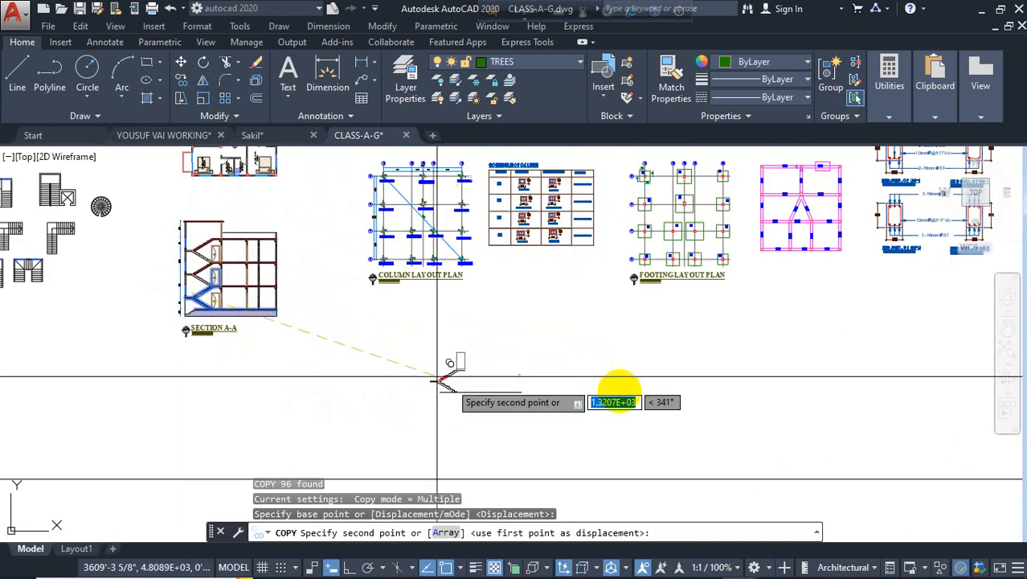
{"action": "middle_click_drag", "start_coordinate": [618, 384], "coordinate": [11, 394]}
{"action": "scroll", "coordinate": [687, 339], "scroll_direction": "down", "scroll_amount": 3}
{"action": "middle_click_drag", "start_coordinate": [687, 340], "coordinate": [176, 410]}
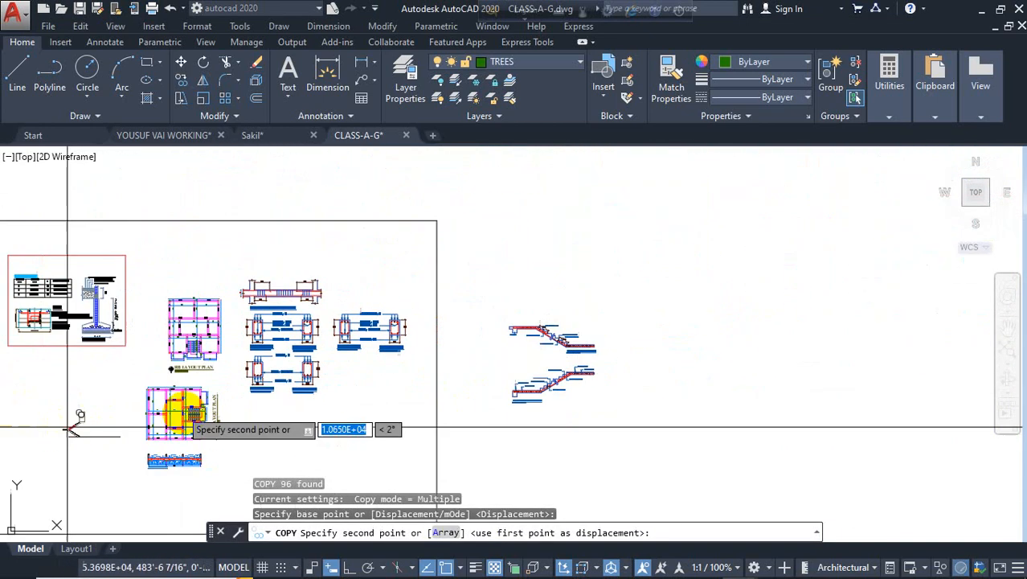
{"action": "scroll", "coordinate": [615, 362], "scroll_direction": "up", "scroll_amount": 6}
{"action": "left_click", "coordinate": [569, 281]}
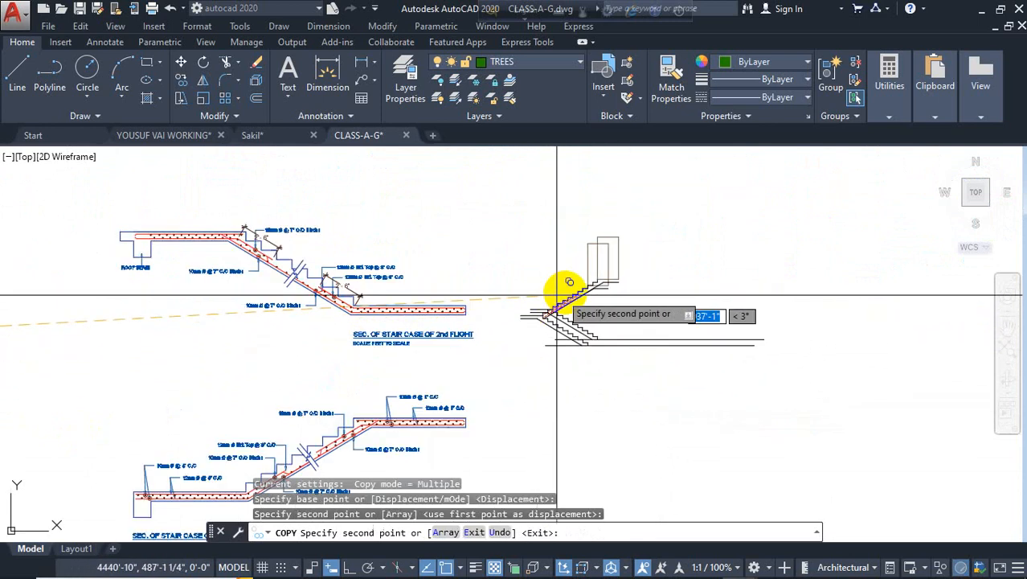
{"action": "scroll", "coordinate": [557, 296], "scroll_direction": "up", "scroll_amount": 5}
{"action": "key", "text": "Escape"}
{"action": "scroll", "coordinate": [456, 388], "scroll_direction": "up", "scroll_amount": 1}
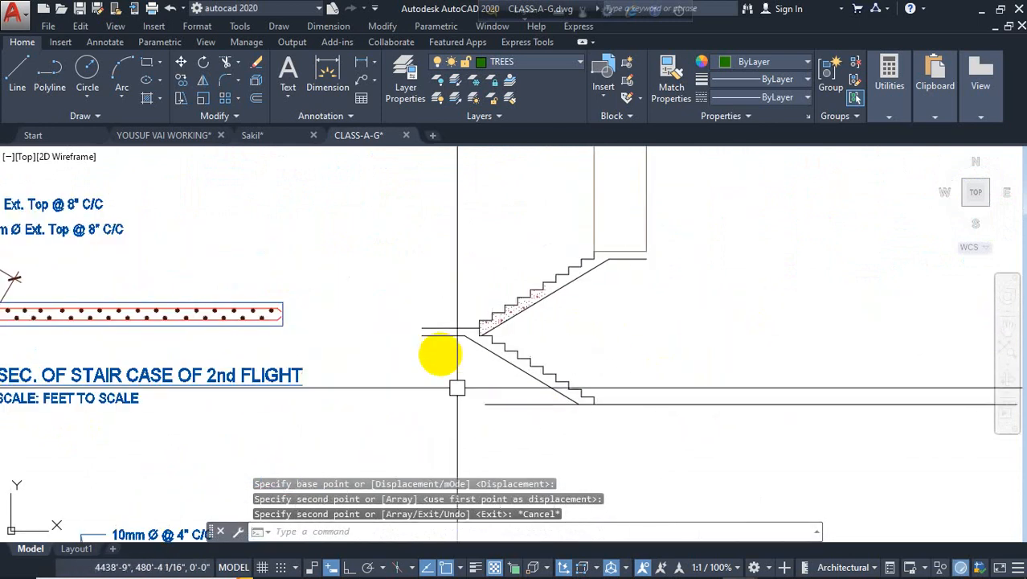
Draw a vertical line closing the open end of the copied stair's mid-landing slab.
{"action": "type", "text": "l"}
{"action": "key", "text": "Return"}
{"action": "scroll", "coordinate": [434, 333], "scroll_direction": "up", "scroll_amount": 4}
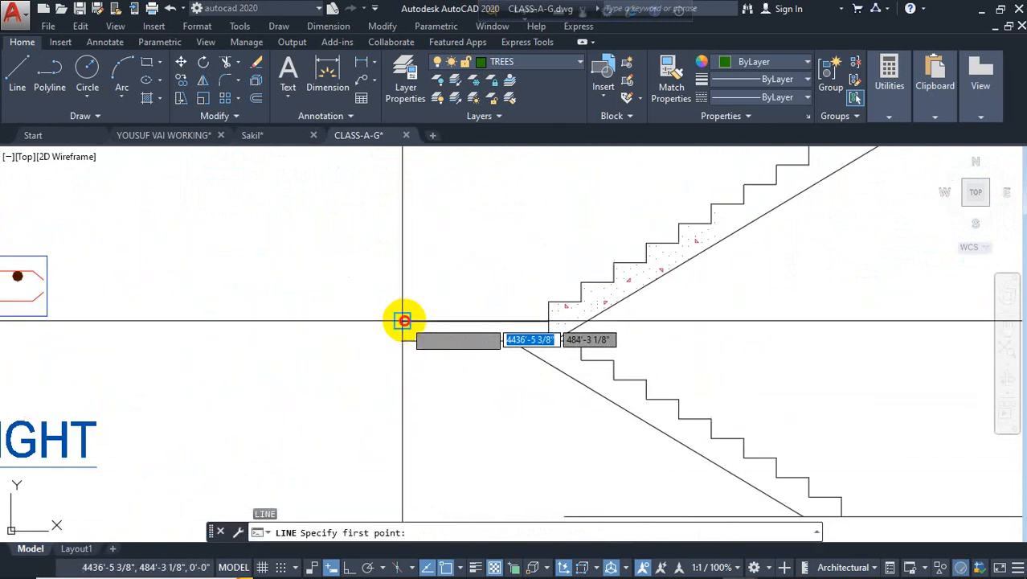
{"action": "left_click", "coordinate": [398, 336]}
{"action": "key", "text": "Return"}
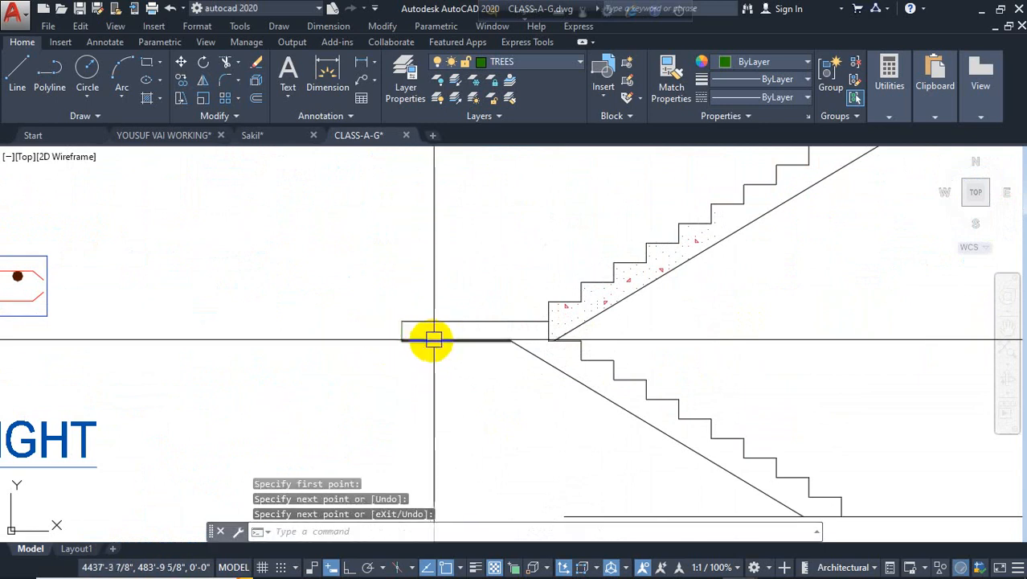
Match the properties of the landing's new end line to those of the existing landing line.
{"action": "type", "text": "ma"}
{"action": "key", "text": "Return"}
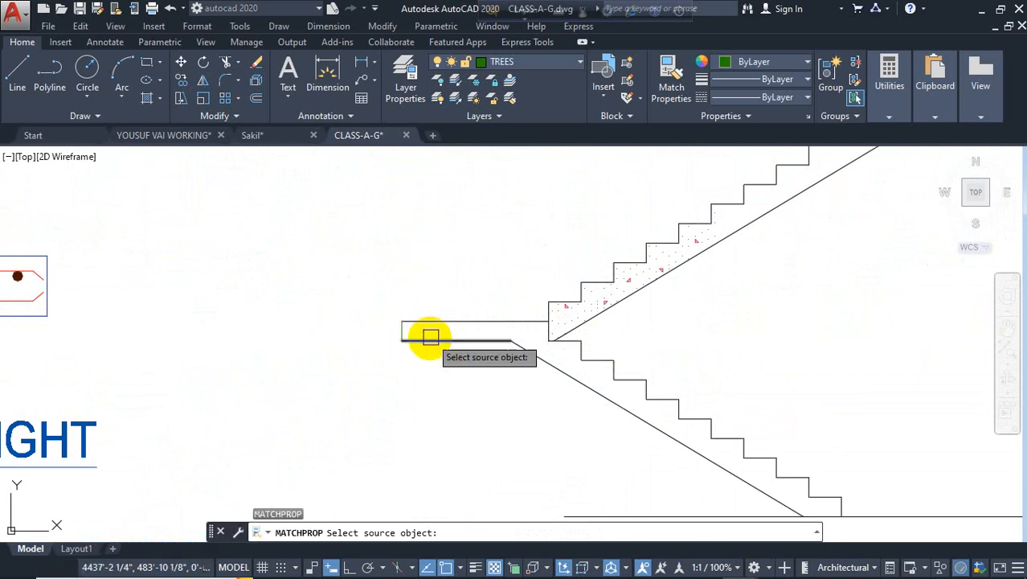
{"action": "left_click", "coordinate": [408, 333]}
{"action": "scroll", "coordinate": [368, 334], "scroll_direction": "down", "scroll_amount": 5}
{"action": "key", "text": "Escape"}
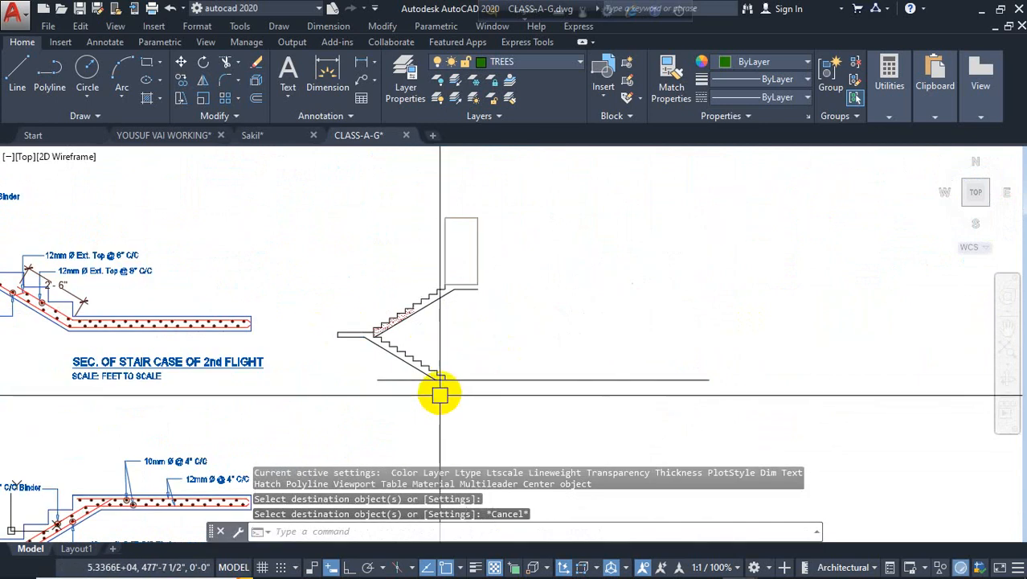
Delete the leftover door rectangle above the copied stair's upper landing.
{"action": "left_click", "coordinate": [520, 203]}
{"action": "left_click", "coordinate": [431, 236]}
{"action": "key", "text": "Delete"}
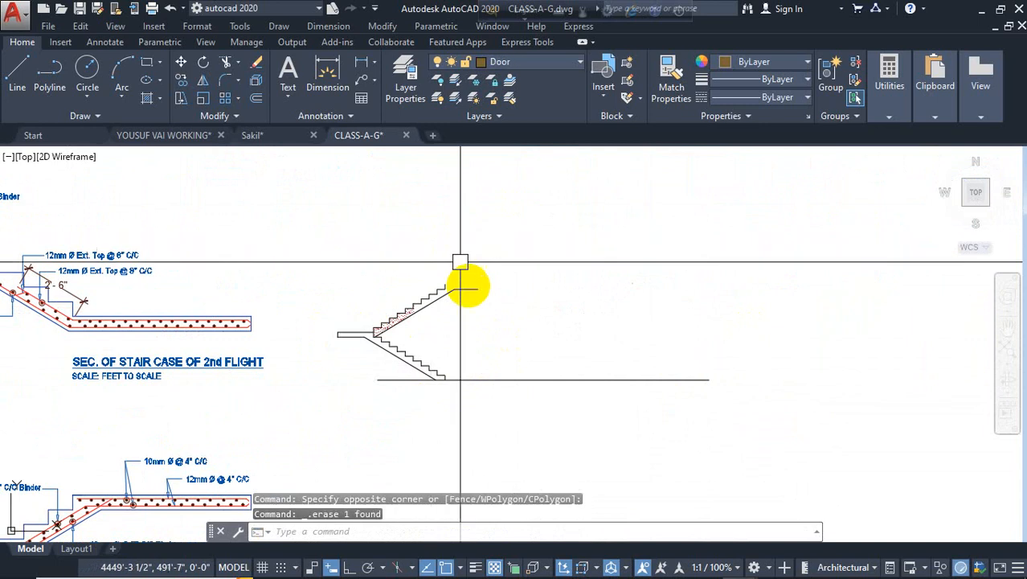
Offset the upper landing's underside line upward by 6 inches to form the slab top.
{"action": "scroll", "coordinate": [466, 282], "scroll_direction": "up", "scroll_amount": 3}
{"action": "type", "text": "o"}
{"action": "key", "text": "Return"}
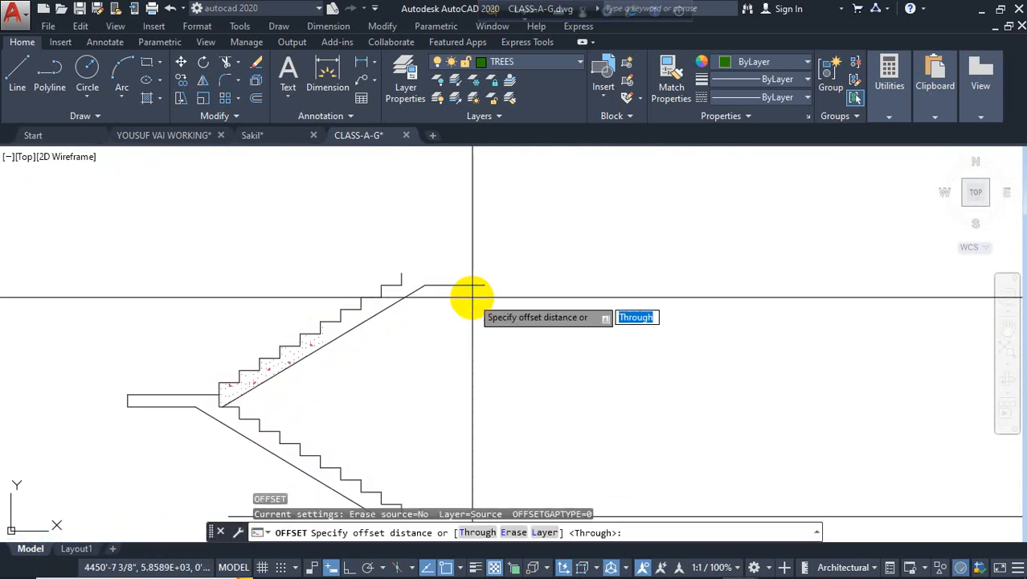
{"action": "type", "text": "6"}
{"action": "key", "text": "Return"}
{"action": "left_click", "coordinate": [474, 284]}
{"action": "left_click", "coordinate": [492, 235]}
{"action": "key", "text": "Escape"}
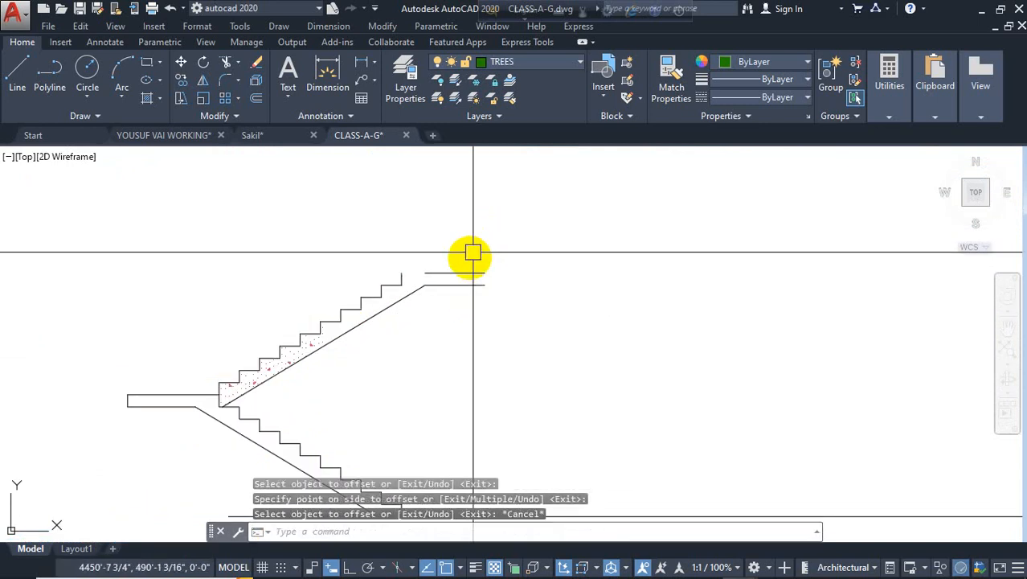
Fillet the upper landing's top line with the topmost riser at zero radius to join them.
{"action": "type", "text": "f"}
{"action": "key", "text": "Return"}
{"action": "scroll", "coordinate": [434, 281], "scroll_direction": "up", "scroll_amount": 2}
{"action": "left_click", "coordinate": [427, 266]}
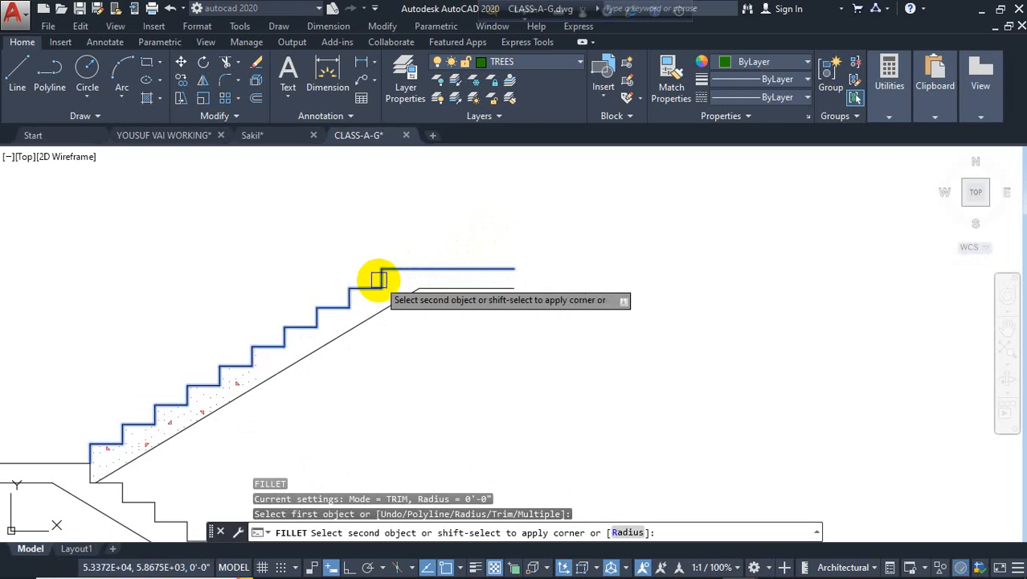
{"action": "left_click", "coordinate": [380, 280]}
{"action": "scroll", "coordinate": [528, 237], "scroll_direction": "down", "scroll_amount": 3}
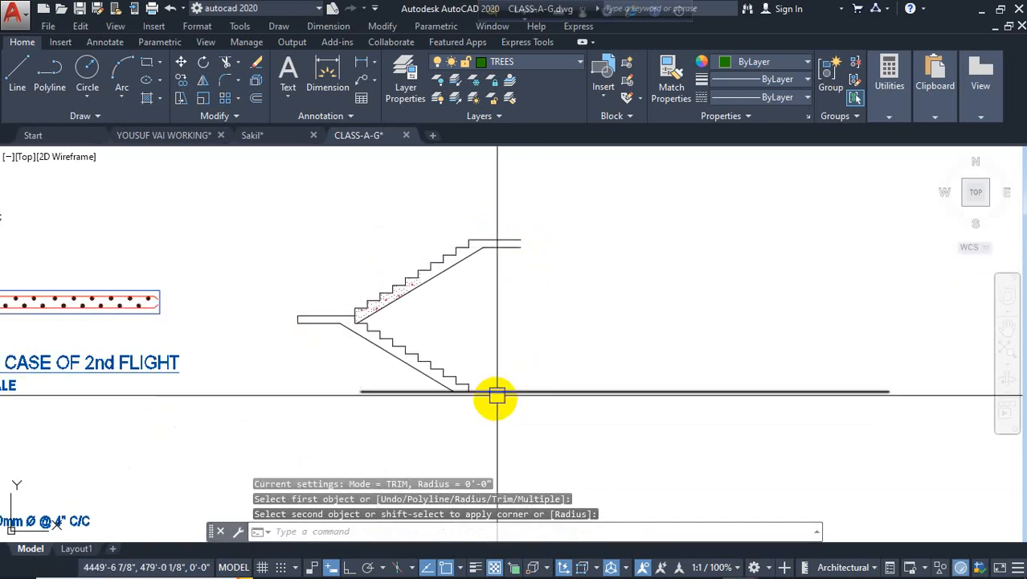
{"action": "mouse_move", "coordinate": [495, 397]}
{"action": "middle_mouse_down"}
{"action": "mouse_move", "coordinate": [490, 405]}
{"action": "mouse_move", "coordinate": [537, 366]}
{"action": "middle_mouse_up"}
{"action": "scroll", "coordinate": [517, 361], "scroll_direction": "down", "scroll_amount": 5}
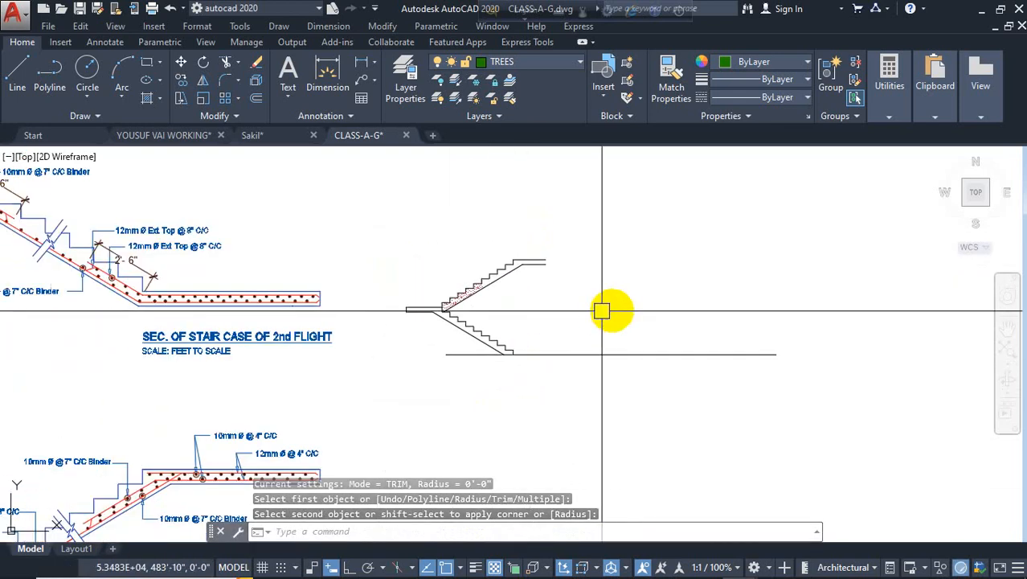
{"action": "mouse_move", "coordinate": [643, 309]}
{"action": "middle_mouse_down"}
{"action": "mouse_move", "coordinate": [665, 340]}
{"action": "mouse_move", "coordinate": [651, 291]}
{"action": "middle_mouse_up"}
{"action": "left_click", "coordinate": [653, 298]}
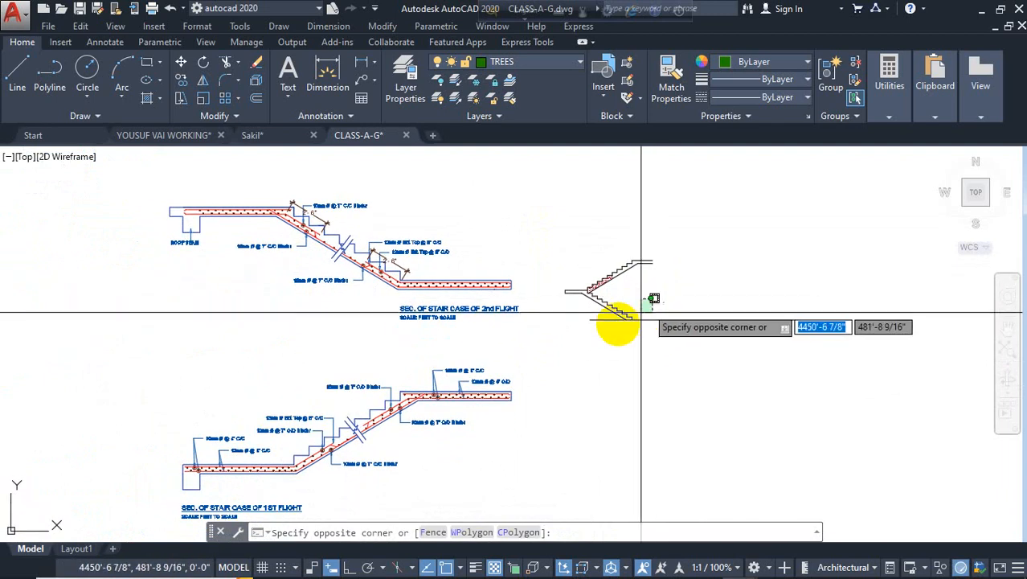
{"action": "left_click", "coordinate": [596, 345]}
{"action": "key", "text": "Escape"}
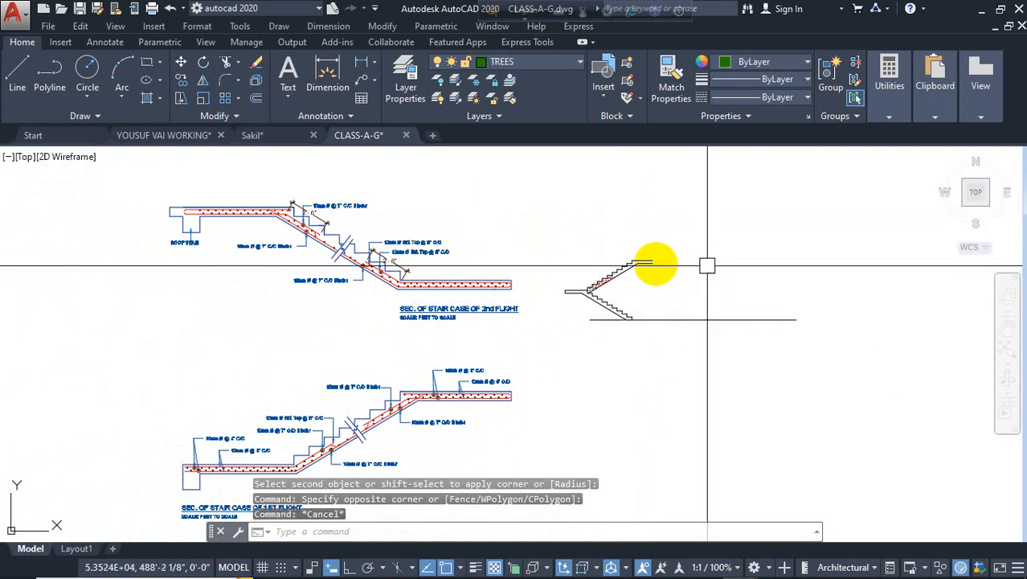
Examine the stair in Section A-A and the reinforced stair case sections of the 1st and 2nd flights.
{"action": "scroll", "coordinate": [639, 264], "scroll_direction": "down", "scroll_amount": 6}
{"action": "middle_click_drag", "start_coordinate": [310, 381], "coordinate": [856, 353]}
{"action": "scroll", "coordinate": [503, 374], "scroll_direction": "down", "scroll_amount": 2}
{"action": "middle_click_drag", "start_coordinate": [474, 378], "coordinate": [748, 325]}
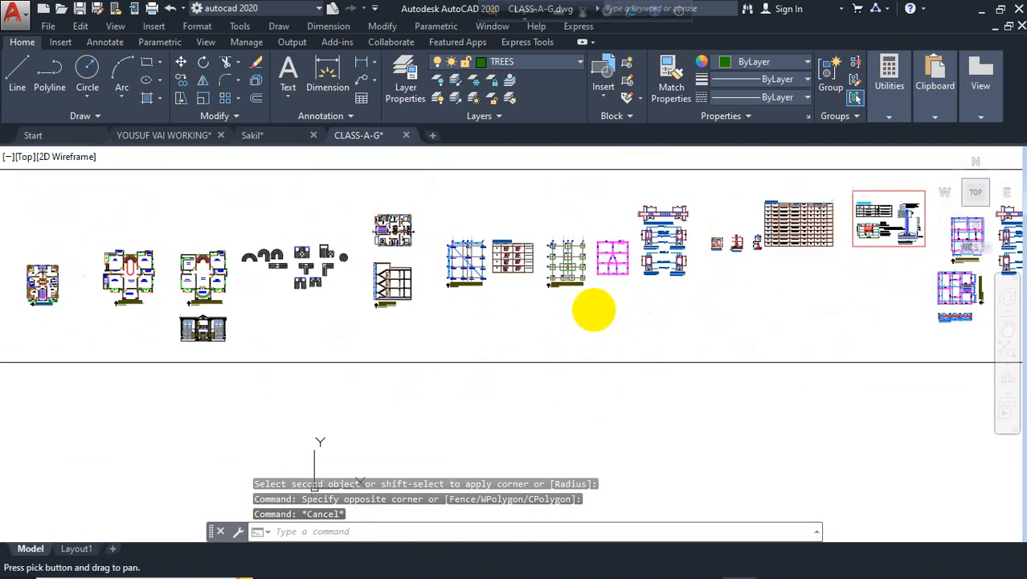
{"action": "scroll", "coordinate": [338, 317], "scroll_direction": "up", "scroll_amount": 8}
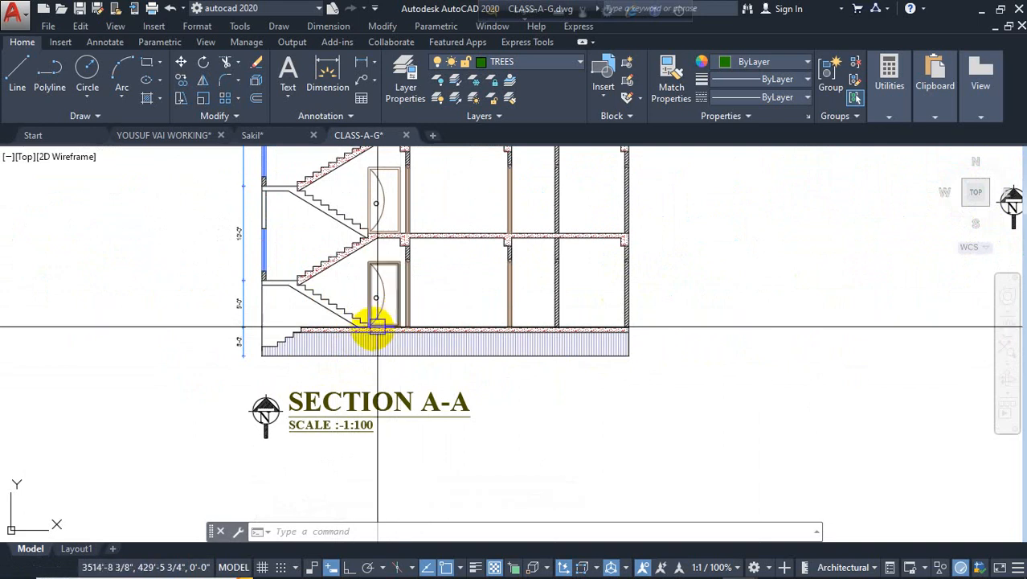
{"action": "scroll", "coordinate": [266, 322], "scroll_direction": "down", "scroll_amount": 6}
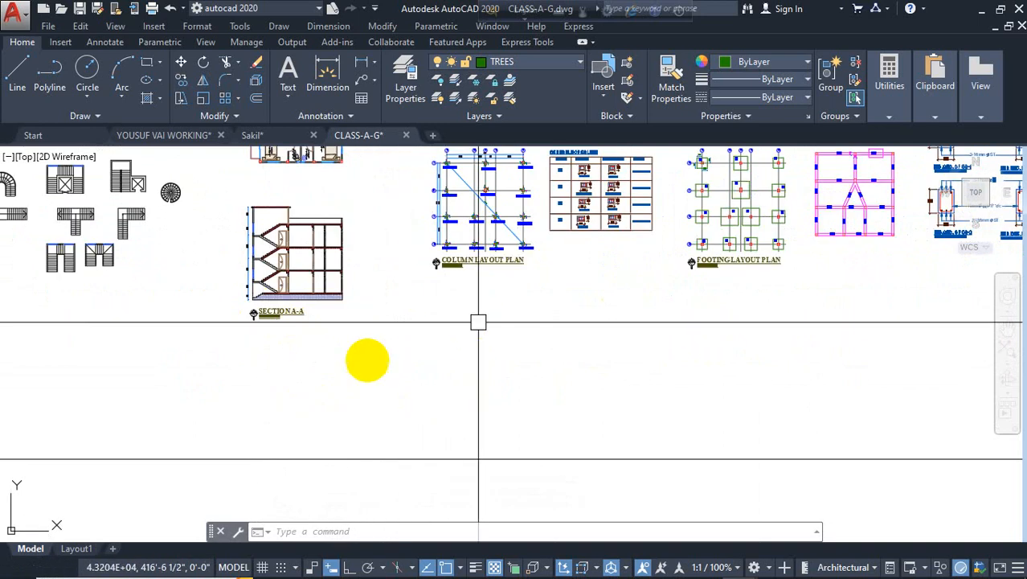
{"action": "scroll", "coordinate": [478, 322], "scroll_direction": "down", "scroll_amount": 5}
{"action": "middle_click_drag", "start_coordinate": [878, 390], "coordinate": [789, 402]}
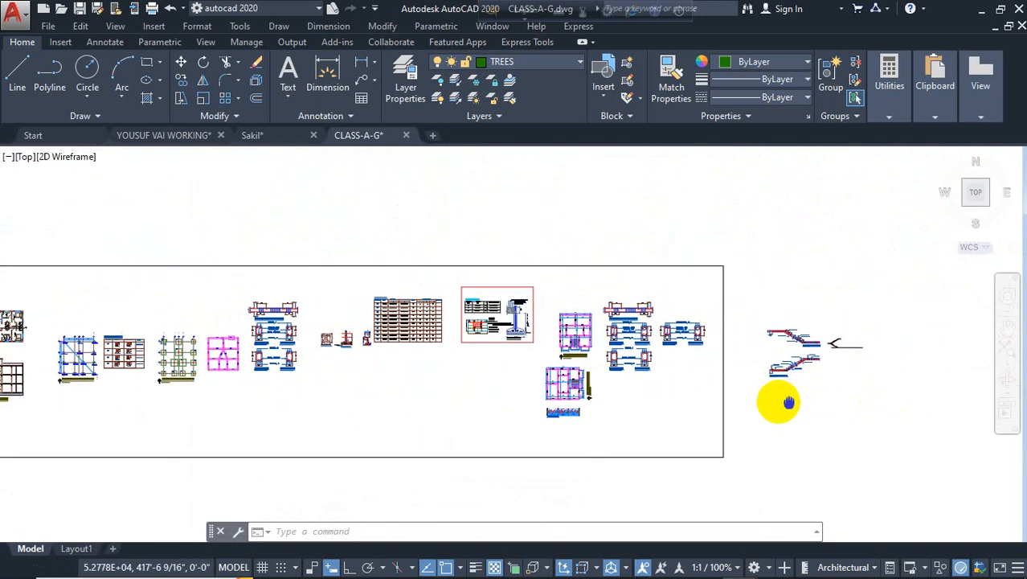
{"action": "scroll", "coordinate": [826, 349], "scroll_direction": "up", "scroll_amount": 10}
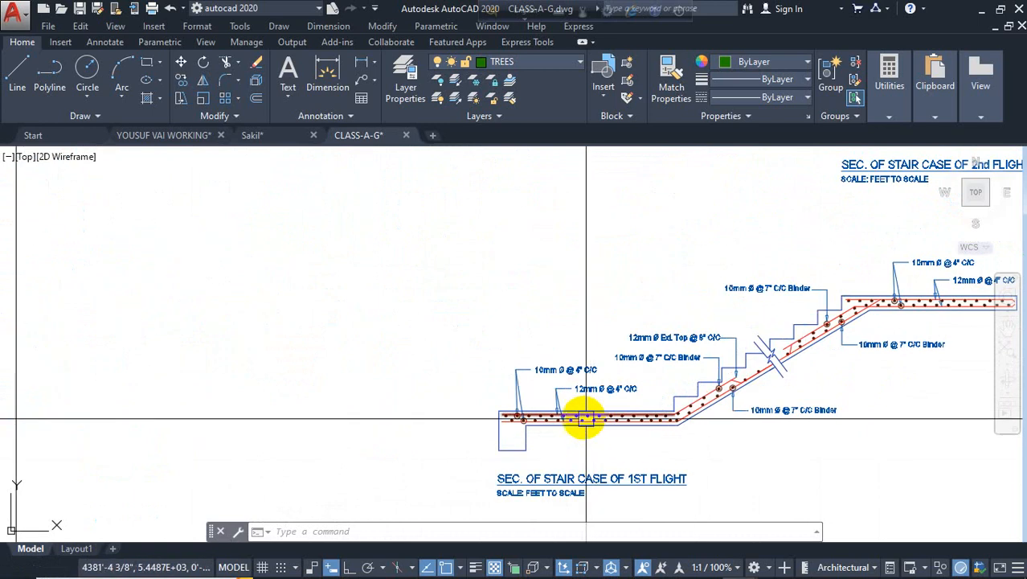
{"action": "scroll", "coordinate": [586, 418], "scroll_direction": "down", "scroll_amount": 4}
{"action": "scroll", "coordinate": [390, 419], "scroll_direction": "up", "scroll_amount": 1}
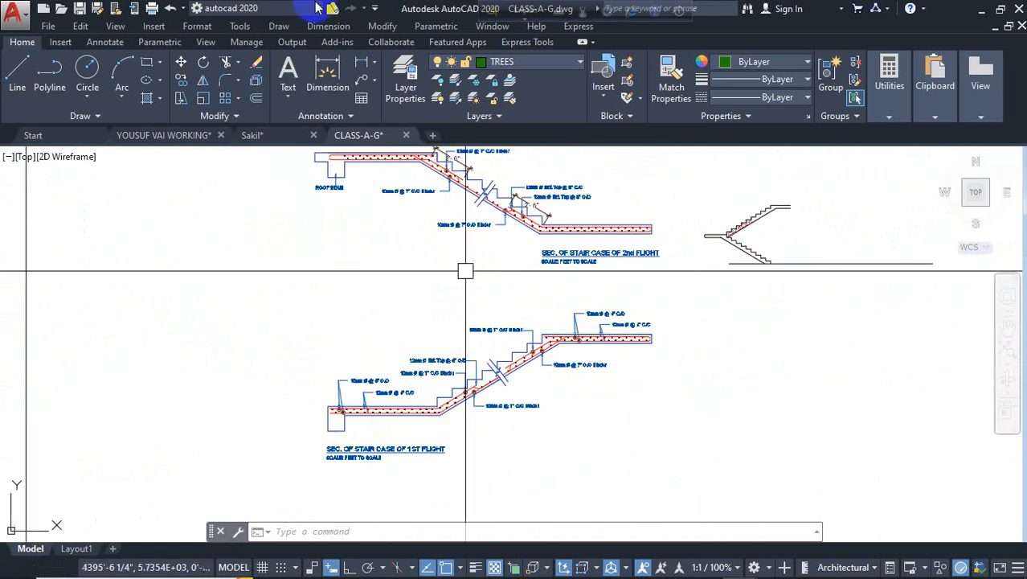
Measure the length of the lower landing in the 1st flight stair section.
{"action": "left_click", "coordinate": [324, 80]}
{"action": "scroll", "coordinate": [350, 414], "scroll_direction": "up", "scroll_amount": 5}
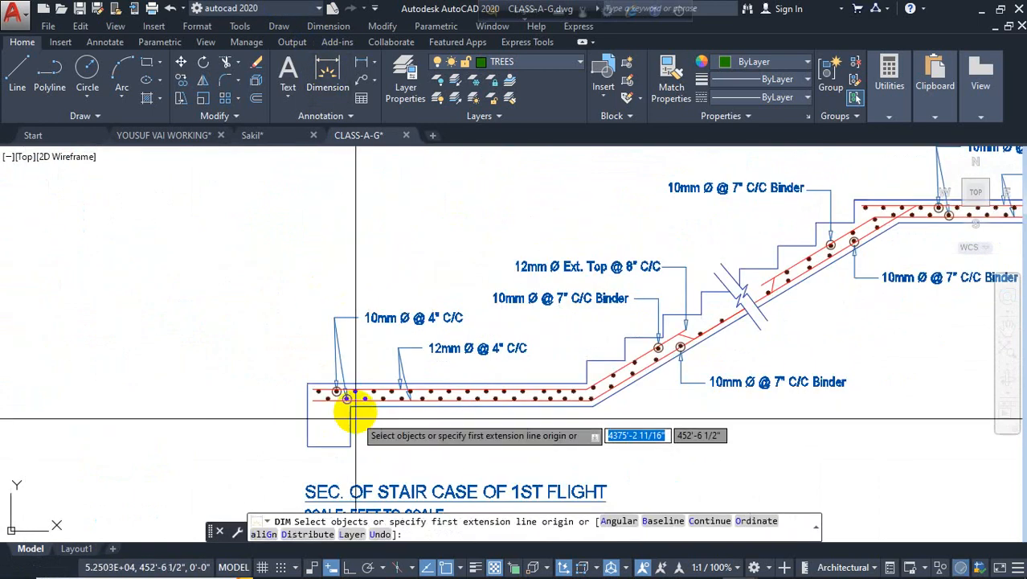
{"action": "left_click", "coordinate": [350, 401]}
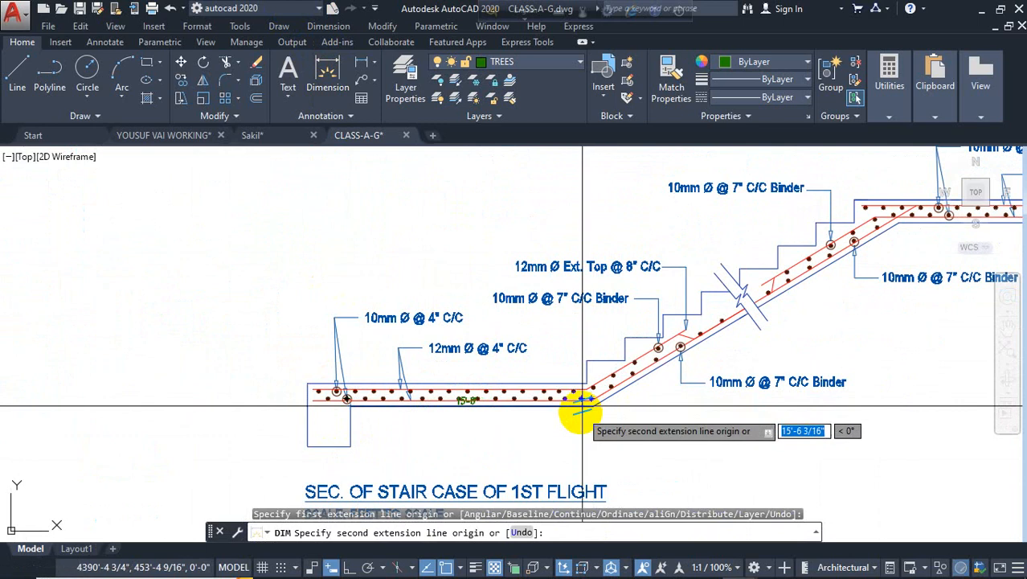
{"action": "scroll", "coordinate": [575, 414], "scroll_direction": "down", "scroll_amount": 4}
{"action": "key", "text": "Escape"}
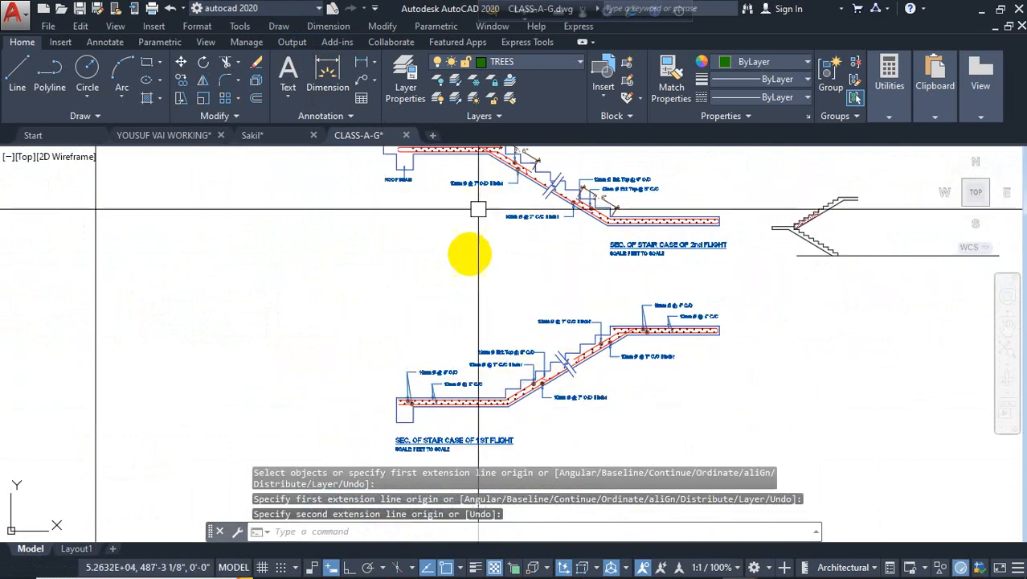
Offset the copied stair's ground floor line downward by 6 inches.
{"action": "middle_click_drag", "start_coordinate": [668, 259], "coordinate": [569, 259]}
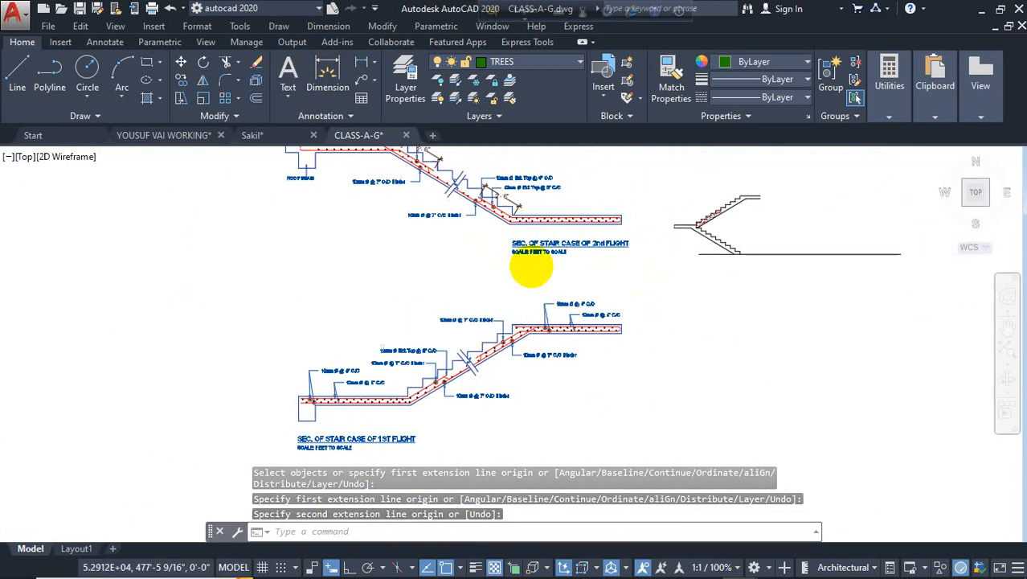
{"action": "mouse_move", "coordinate": [829, 241]}
{"action": "middle_mouse_down"}
{"action": "mouse_move", "coordinate": [812, 269]}
{"action": "mouse_move", "coordinate": [776, 279]}
{"action": "middle_mouse_up"}
{"action": "scroll", "coordinate": [714, 275], "scroll_direction": "up", "scroll_amount": 2}
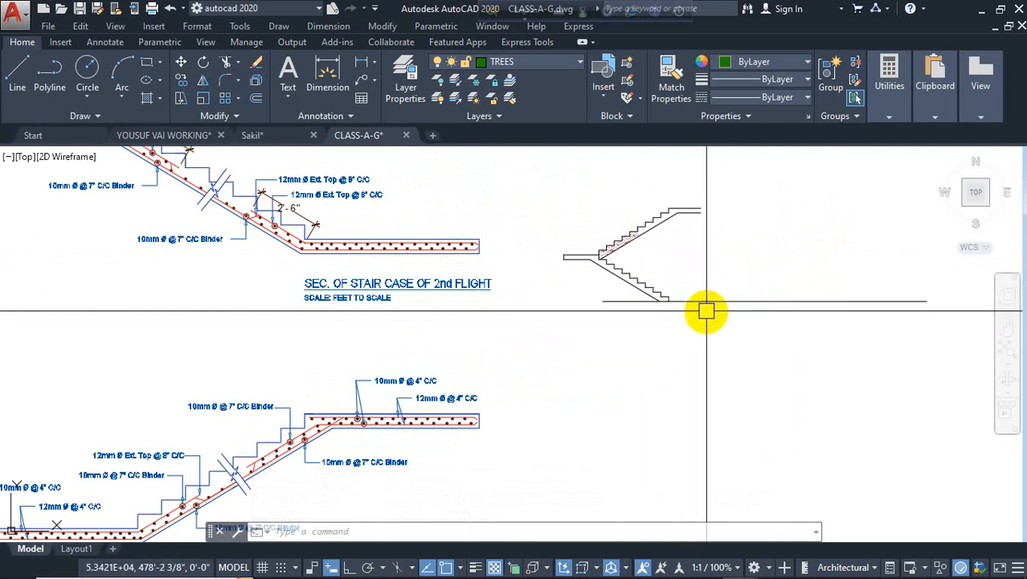
{"action": "type", "text": "o"}
{"action": "key", "text": "Return"}
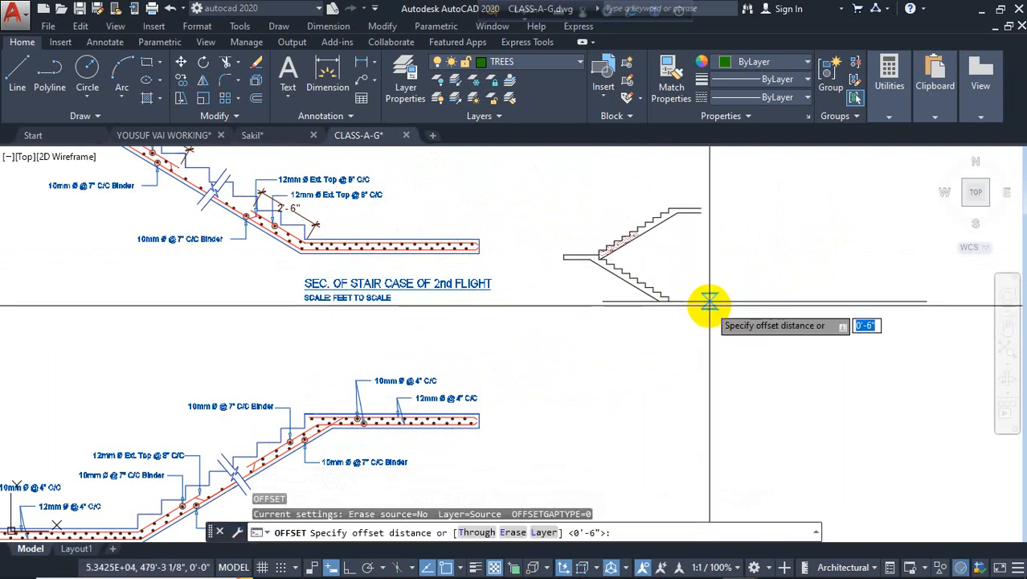
{"action": "type", "text": "6"}
{"action": "key", "text": "Return"}
{"action": "left_click", "coordinate": [723, 299]}
{"action": "left_click", "coordinate": [722, 339]}
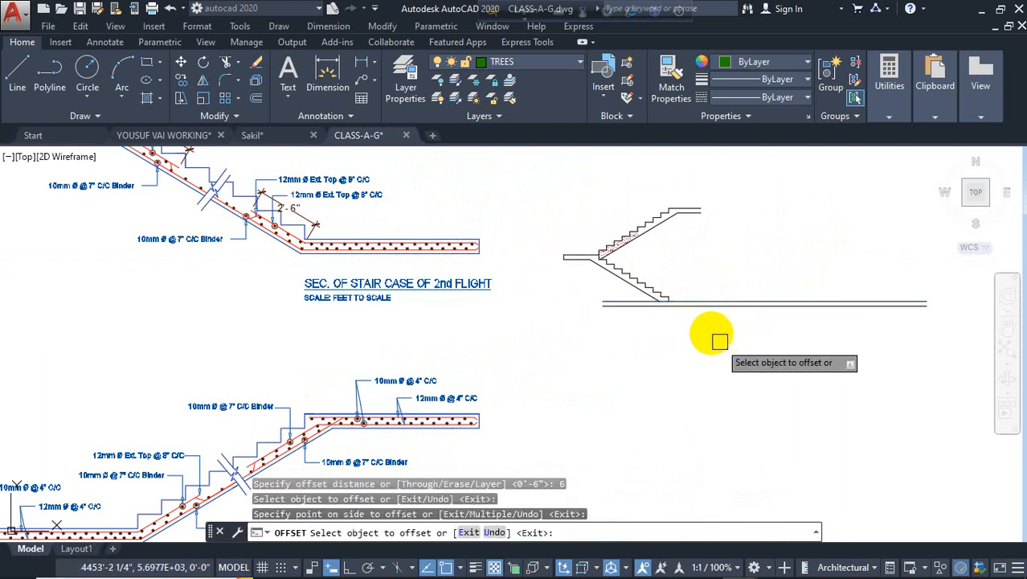
{"action": "key", "text": "Escape"}
Fillet the ground floor line with the lowest riser at zero radius, removing the part under the stair.
{"action": "scroll", "coordinate": [684, 313], "scroll_direction": "up", "scroll_amount": 4}
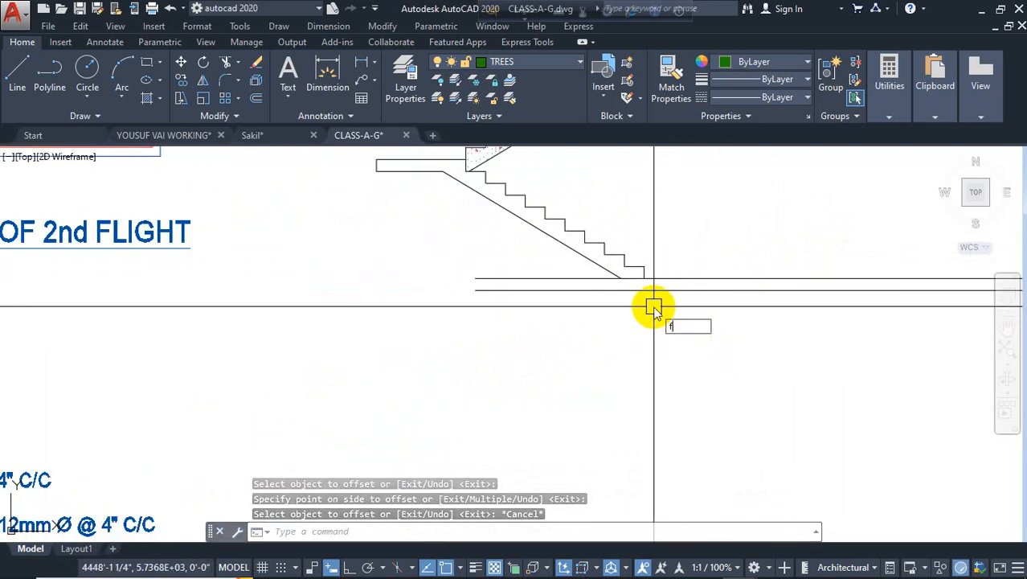
{"action": "type", "text": "f"}
{"action": "key", "text": "Return"}
{"action": "scroll", "coordinate": [659, 289], "scroll_direction": "up", "scroll_amount": 4}
{"action": "left_click", "coordinate": [596, 265]}
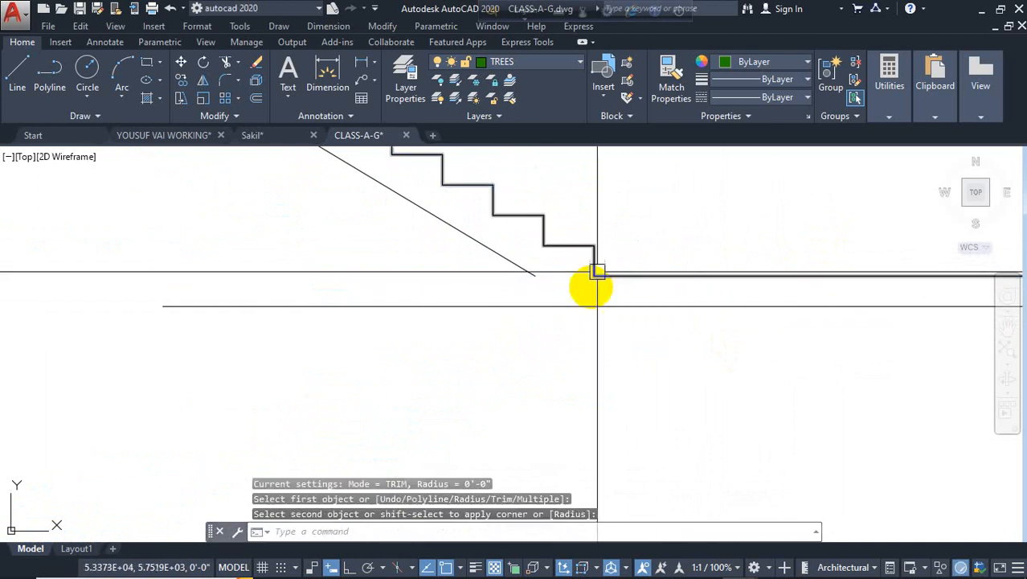
Fillet the underside line of the ground slab with the sloping underside of the lower flight at zero radius.
{"action": "key", "text": "Return"}
{"action": "left_click", "coordinate": [597, 308]}
{"action": "left_click", "coordinate": [527, 273]}
{"action": "scroll", "coordinate": [524, 306], "scroll_direction": "down", "scroll_amount": 6}
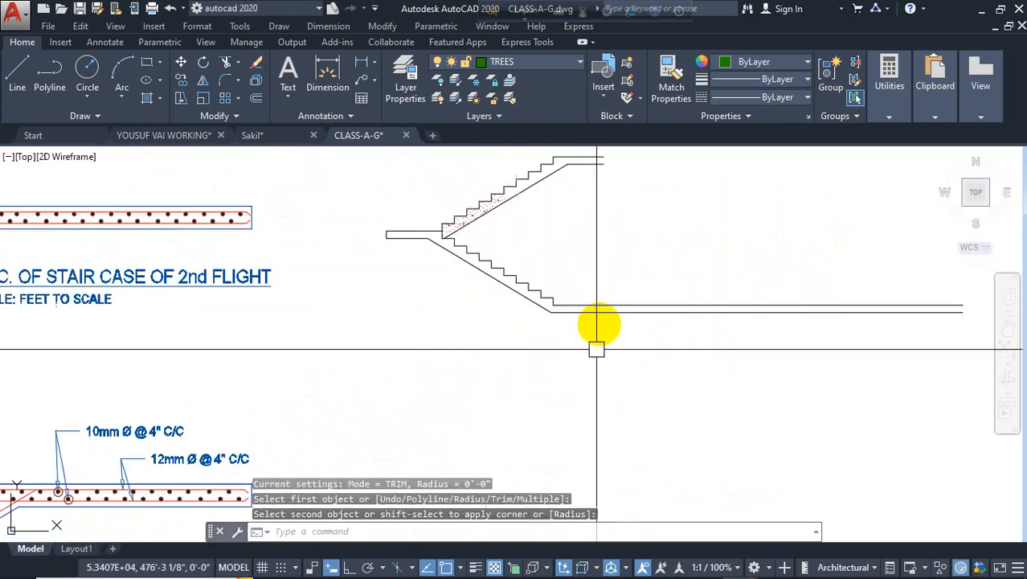
{"action": "key", "text": "Escape"}
Copy the upper flight together with the top and bottom lines of the middle landing straight up, clear of the original.
{"action": "left_click", "coordinate": [642, 202]}
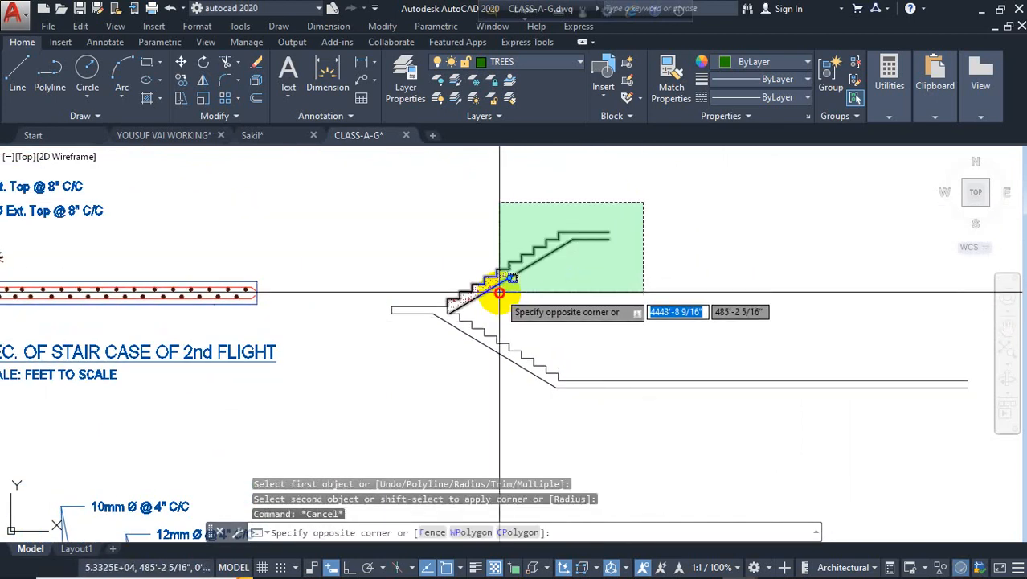
{"action": "left_click", "coordinate": [499, 292]}
{"action": "middle_click_drag", "start_coordinate": [608, 318], "coordinate": [695, 334]}
{"action": "scroll", "coordinate": [504, 328], "scroll_direction": "up", "scroll_amount": 2}
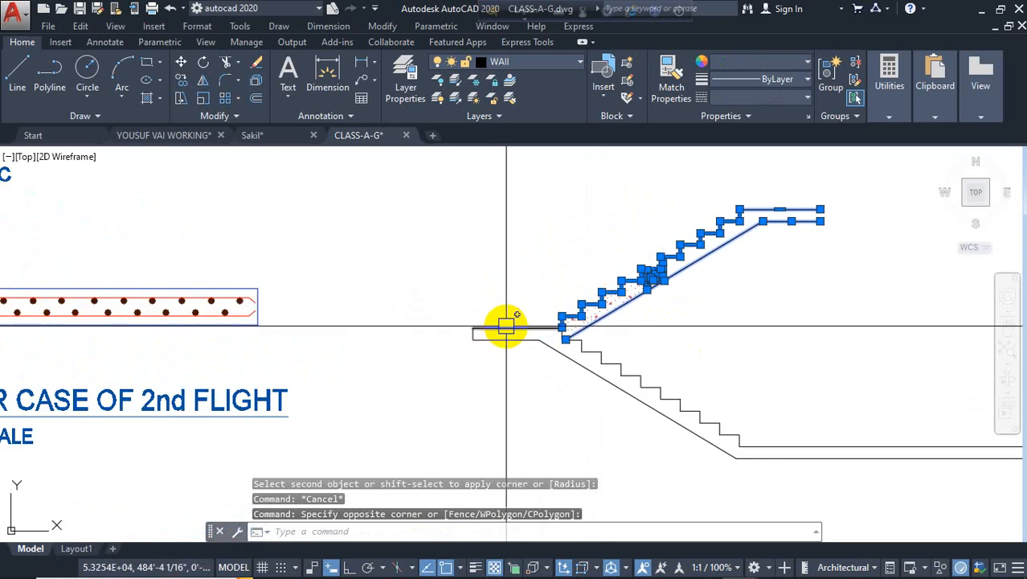
{"action": "left_click", "coordinate": [514, 340]}
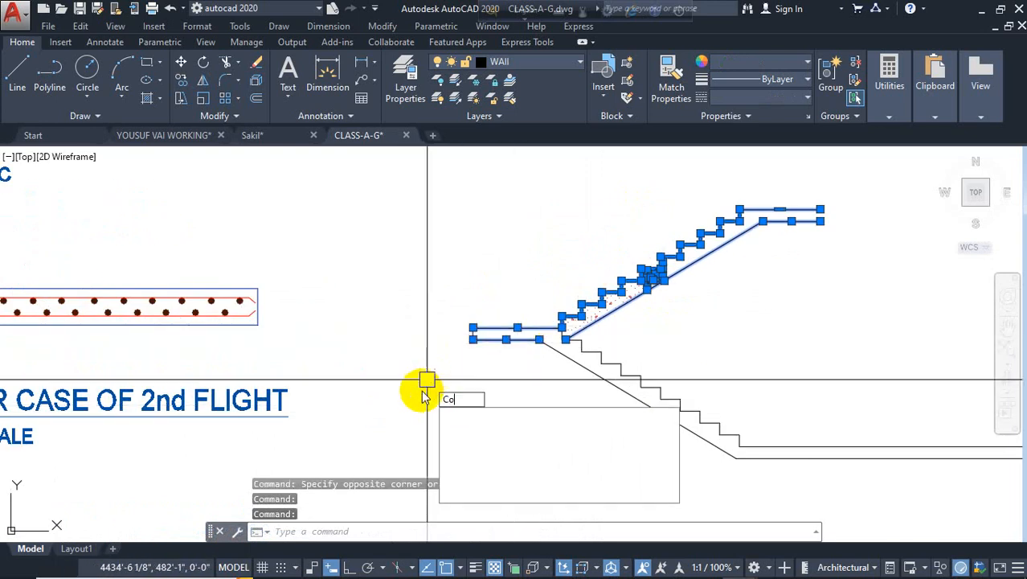
{"action": "type", "text": "py"}
{"action": "key", "text": "Return"}
{"action": "left_click", "coordinate": [408, 329]}
{"action": "left_click", "coordinate": [409, 225]}
{"action": "key", "text": "Escape"}
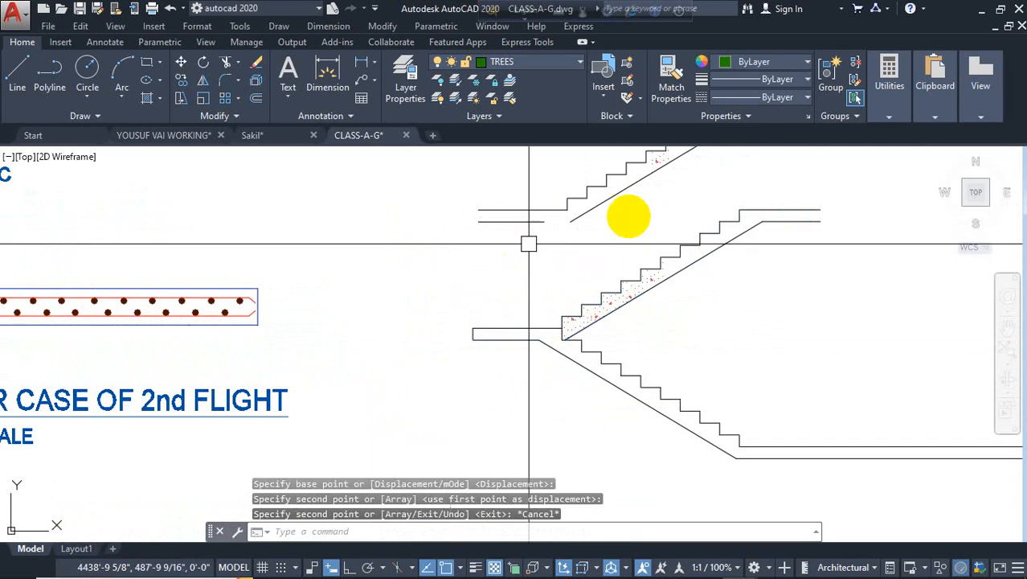
Erase the outline of the original upper flight above the middle landing.
{"action": "left_click", "coordinate": [807, 197]}
{"action": "left_click", "coordinate": [708, 283]}
{"action": "key", "text": "Delete"}
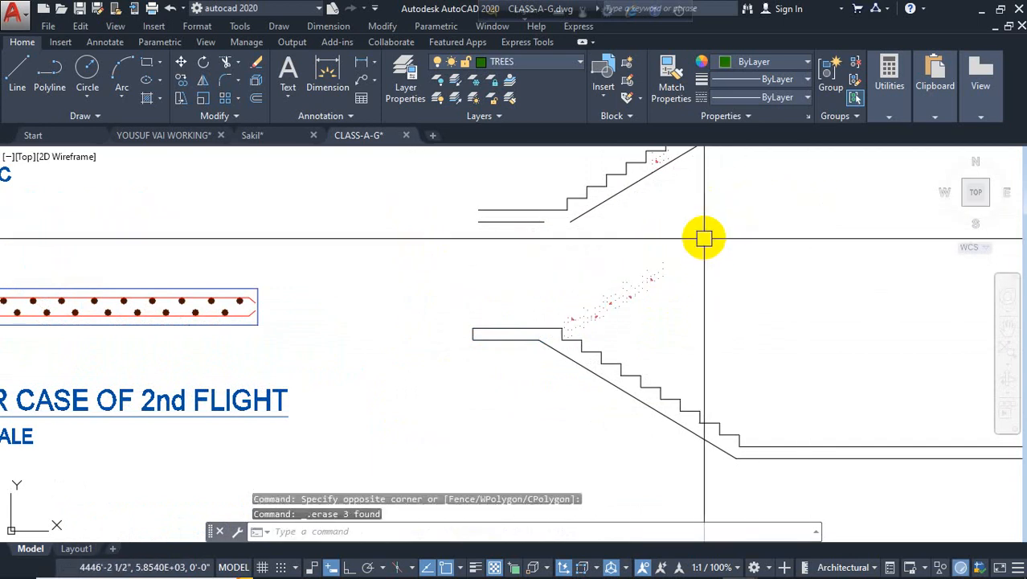
Erase the concrete hatch dots left over above the middle landing of the lower flight.
{"action": "left_click", "coordinate": [704, 235]}
{"action": "left_click", "coordinate": [596, 299]}
{"action": "key", "text": "Delete"}
{"action": "left_click", "coordinate": [657, 259]}
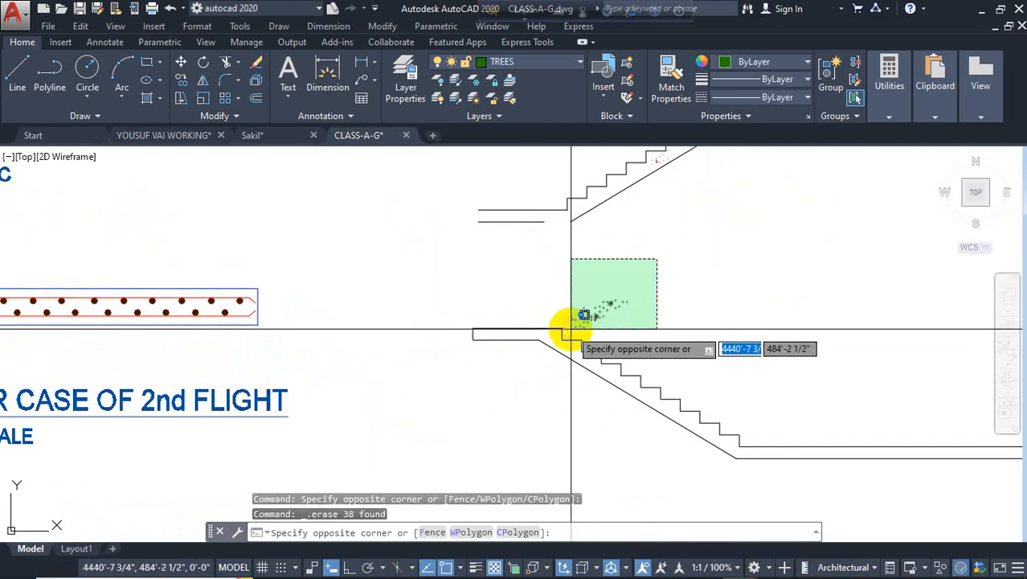
{"action": "left_click", "coordinate": [569, 331]}
{"action": "key", "text": "Delete"}
{"action": "scroll", "coordinate": [573, 324], "scroll_direction": "up", "scroll_amount": 2}
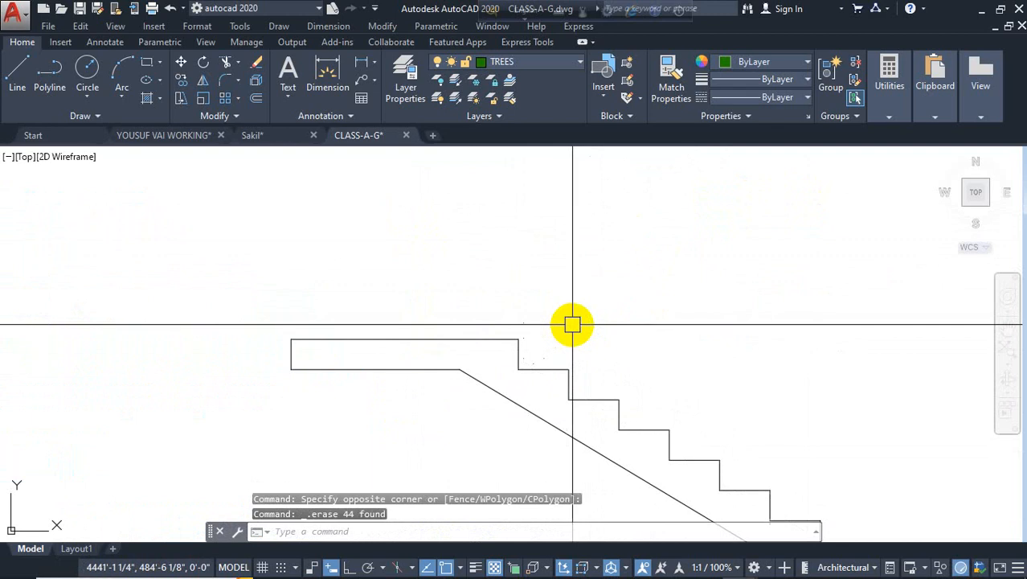
{"action": "left_click", "coordinate": [533, 349]}
{"action": "key", "text": "Delete"}
{"action": "scroll", "coordinate": [522, 287], "scroll_direction": "down", "scroll_amount": 3}
{"action": "key", "text": "Escape"}
{"action": "key", "text": "Escape"}
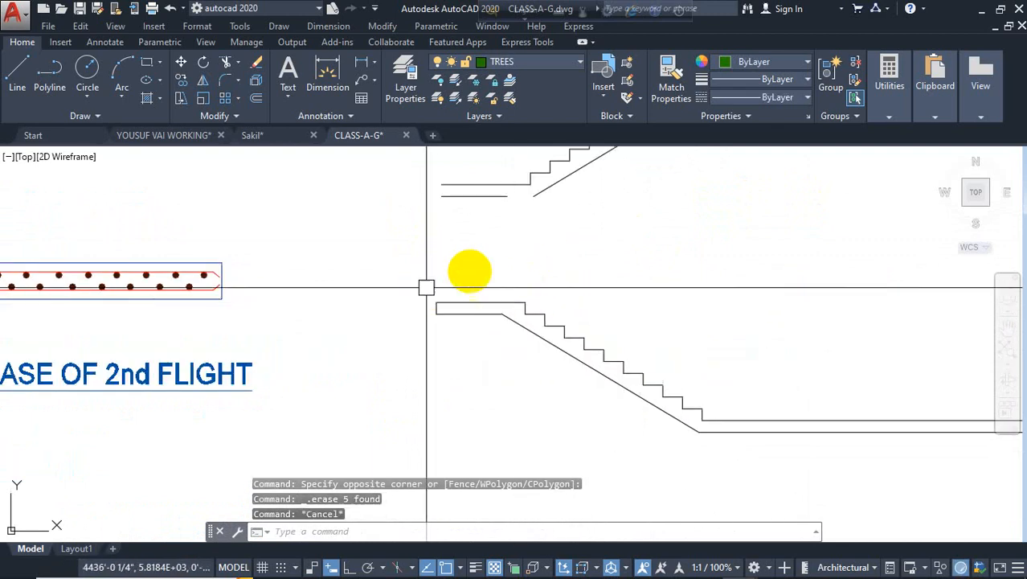
Fillet the copied landing's underside line with the sloping underside of the upper flight at zero radius.
{"action": "middle_click_drag", "start_coordinate": [509, 223], "coordinate": [515, 312]}
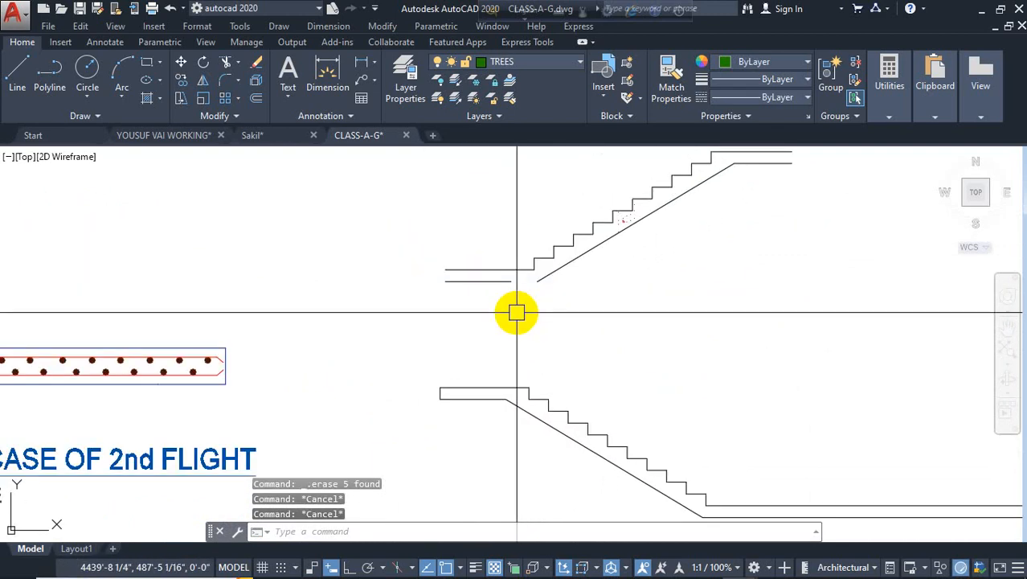
{"action": "type", "text": "f"}
{"action": "key", "text": "Return"}
{"action": "left_click", "coordinate": [505, 278]}
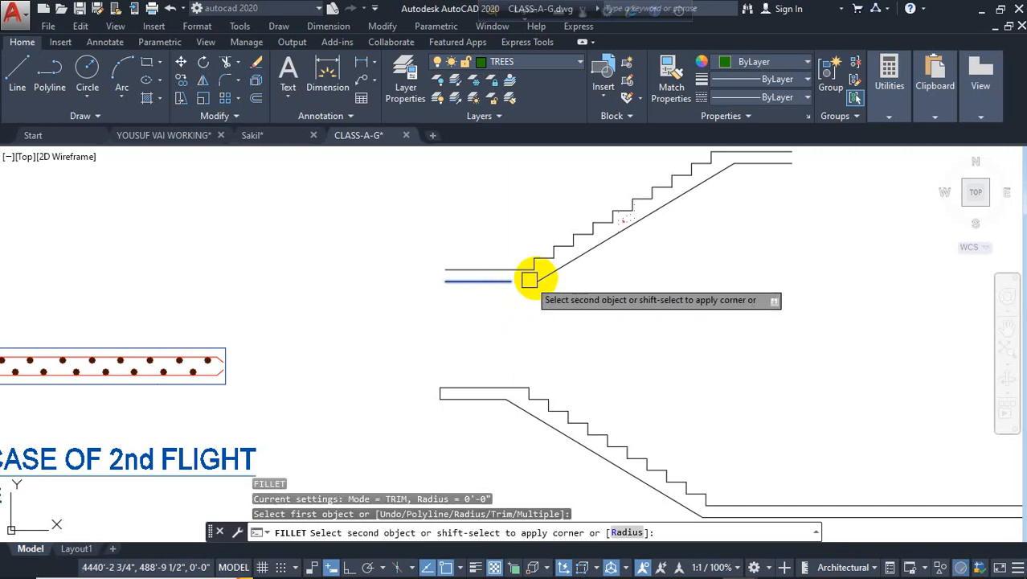
{"action": "left_click", "coordinate": [534, 277]}
{"action": "scroll", "coordinate": [483, 290], "scroll_direction": "down", "scroll_amount": 3}
{"action": "scroll", "coordinate": [576, 252], "scroll_direction": "up", "scroll_amount": 3}
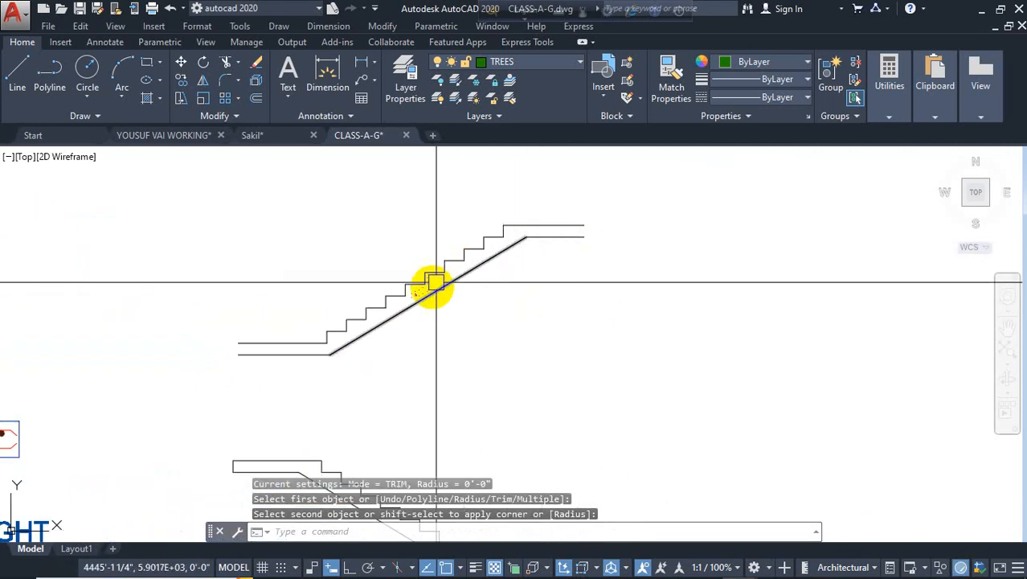
Erase the leftover concrete hatch marks inside the waist of the copied upper flight.
{"action": "scroll", "coordinate": [406, 295], "scroll_direction": "up", "scroll_amount": 4}
{"action": "left_click", "coordinate": [448, 274]}
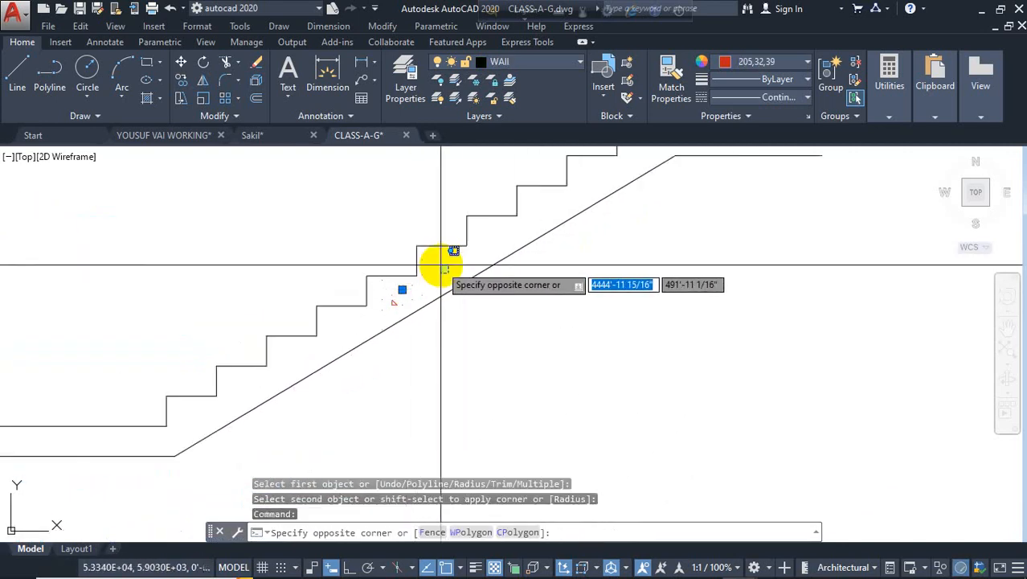
{"action": "left_click", "coordinate": [427, 291]}
{"action": "scroll", "coordinate": [434, 265], "scroll_direction": "up", "scroll_amount": 4}
{"action": "left_click", "coordinate": [433, 265]}
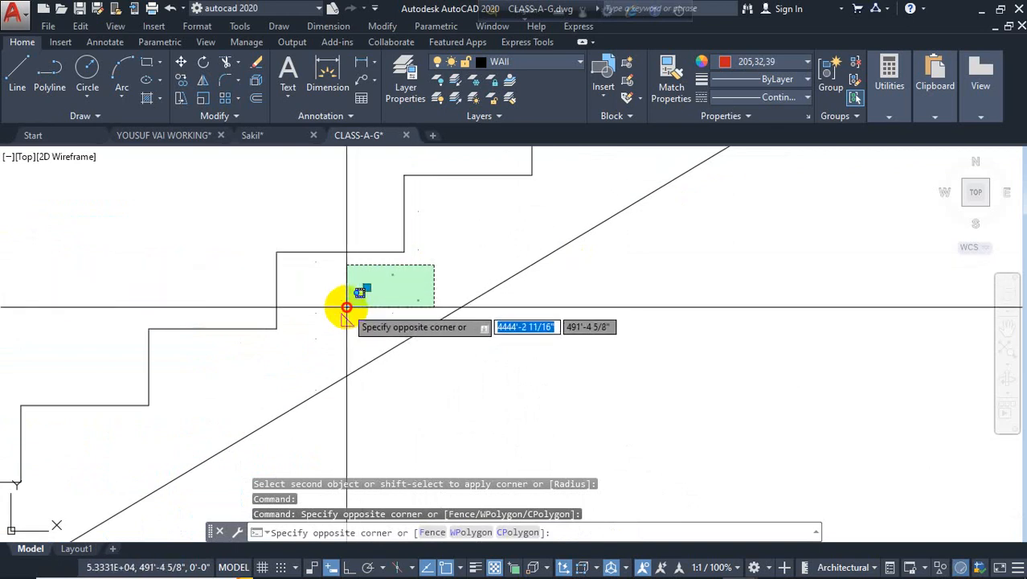
{"action": "left_click", "coordinate": [349, 305]}
{"action": "key", "text": "Delete"}
{"action": "left_click", "coordinate": [383, 286]}
{"action": "left_click", "coordinate": [341, 328]}
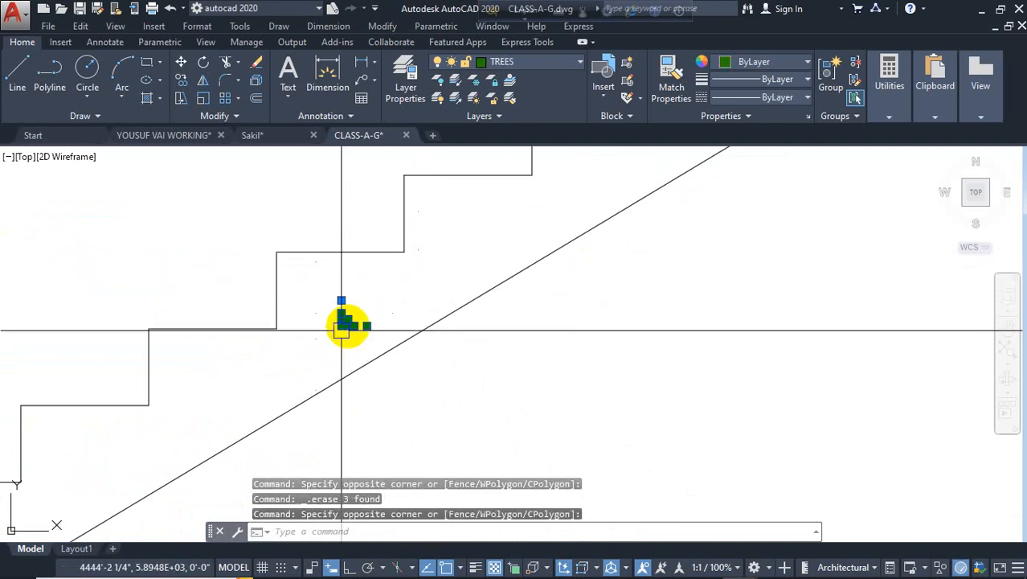
{"action": "key", "text": "Delete"}
{"action": "left_click", "coordinate": [361, 307]}
{"action": "left_click", "coordinate": [307, 353]}
{"action": "key", "text": "Delete"}
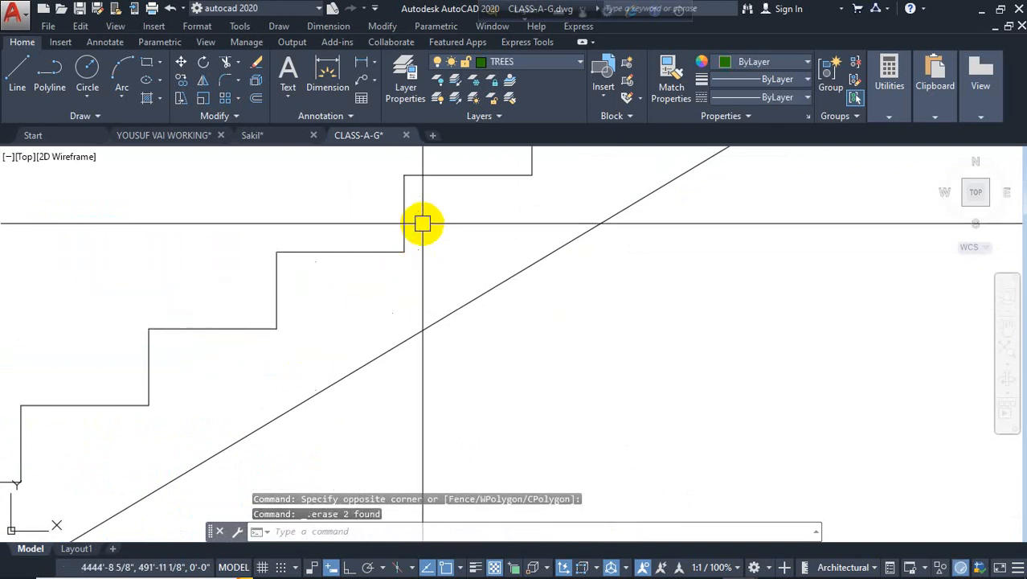
{"action": "scroll", "coordinate": [301, 321], "scroll_direction": "down", "scroll_amount": 4}
{"action": "scroll", "coordinate": [357, 321], "scroll_direction": "down", "scroll_amount": 4}
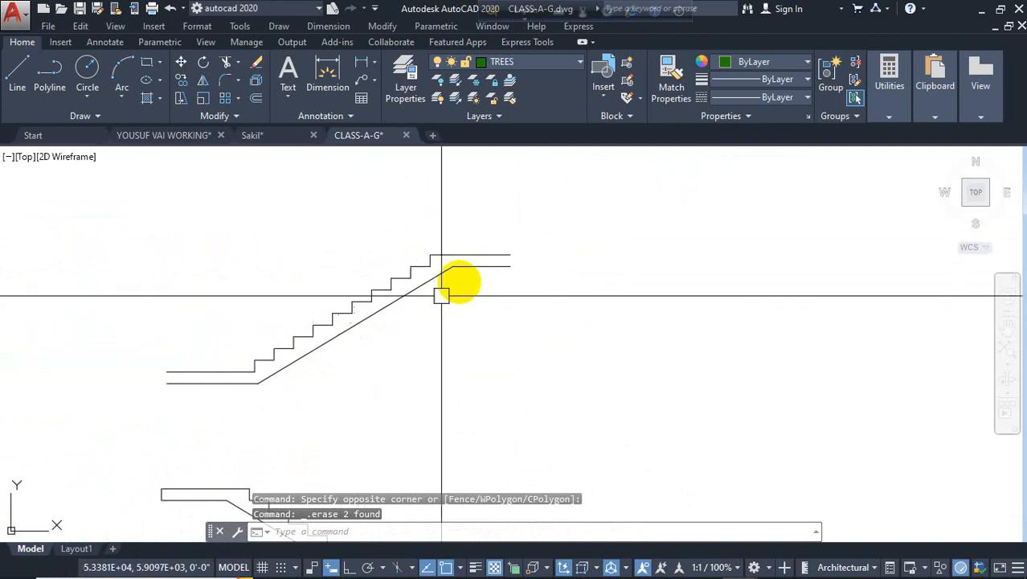
Close the open right end of the upper flight's top landing with a vertical line.
{"action": "type", "text": "l"}
{"action": "key", "text": "Return"}
{"action": "scroll", "coordinate": [474, 273], "scroll_direction": "up", "scroll_amount": 2}
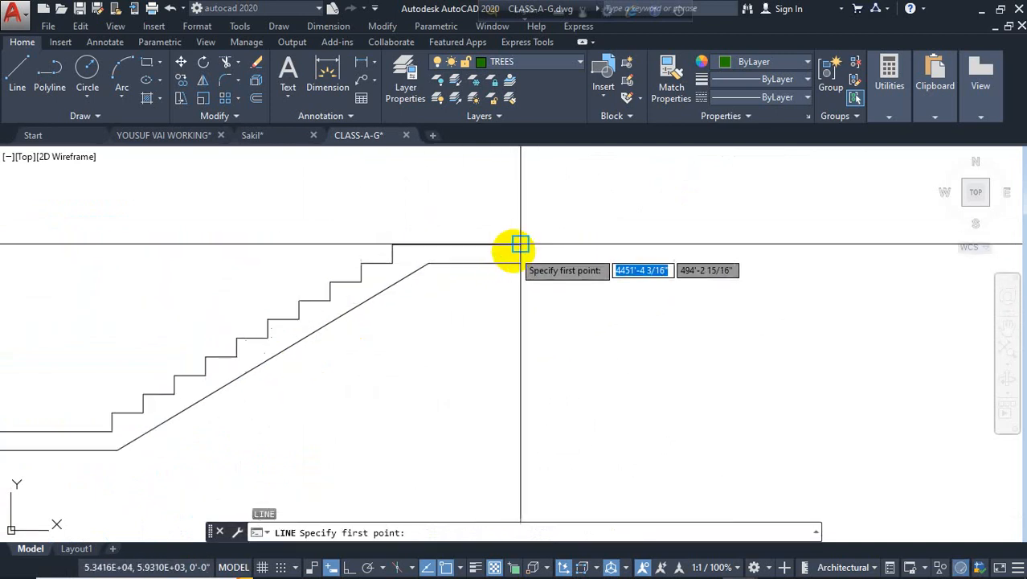
{"action": "left_click", "coordinate": [521, 264]}
{"action": "key", "text": "Return"}
{"action": "scroll", "coordinate": [551, 233], "scroll_direction": "down", "scroll_amount": 3}
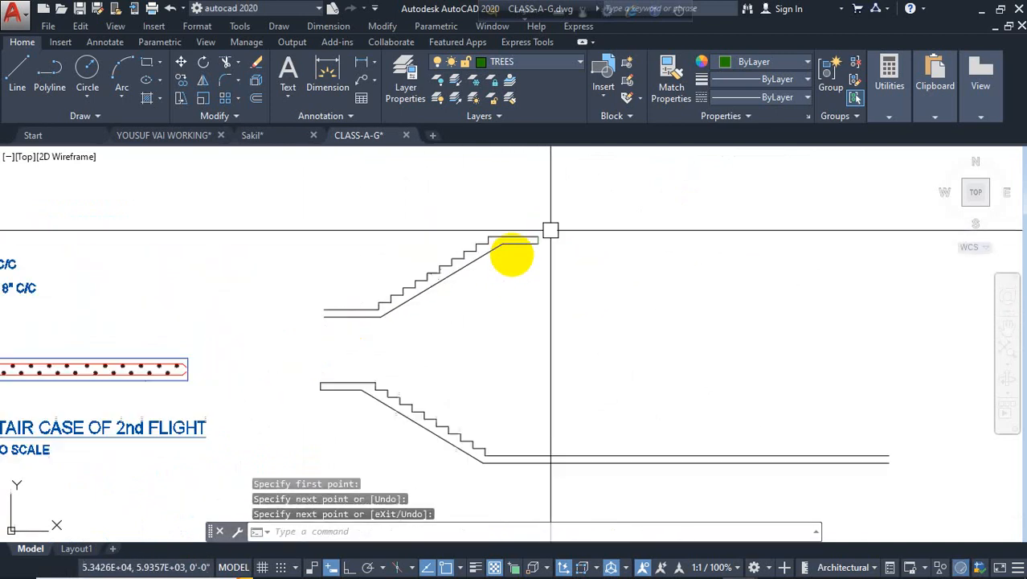
Close the open left end of the upper flight's lower landing with a vertical line.
{"action": "scroll", "coordinate": [283, 305], "scroll_direction": "up", "scroll_amount": 2}
{"action": "key", "text": "Return"}
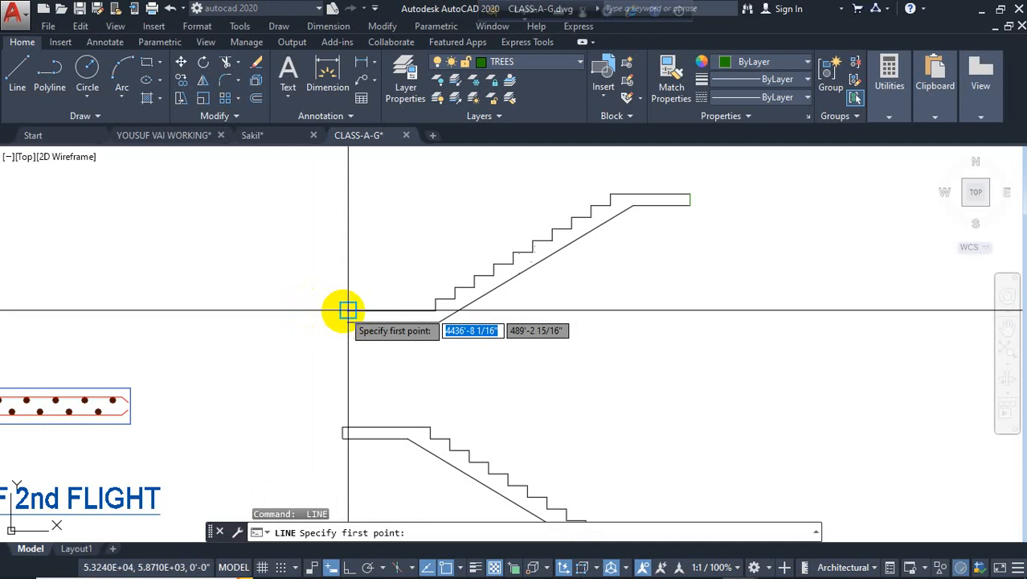
{"action": "left_click", "coordinate": [348, 323]}
{"action": "key", "text": "Return"}
{"action": "scroll", "coordinate": [269, 259], "scroll_direction": "down", "scroll_amount": 3}
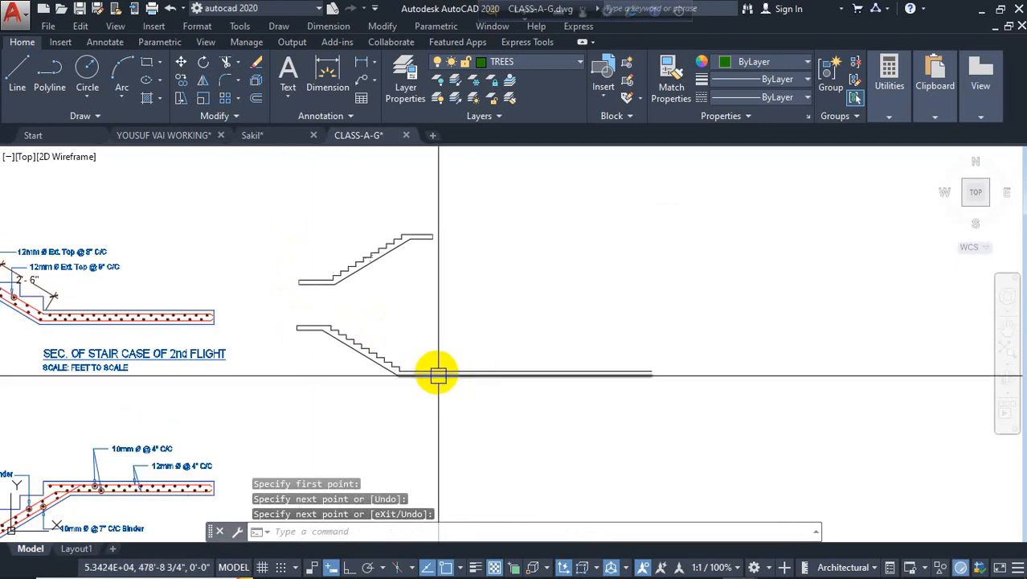
With Ortho on, draw a vertical guide line from the top landing's right end down past the ground slab.
{"action": "left_click", "coordinate": [13, 83]}
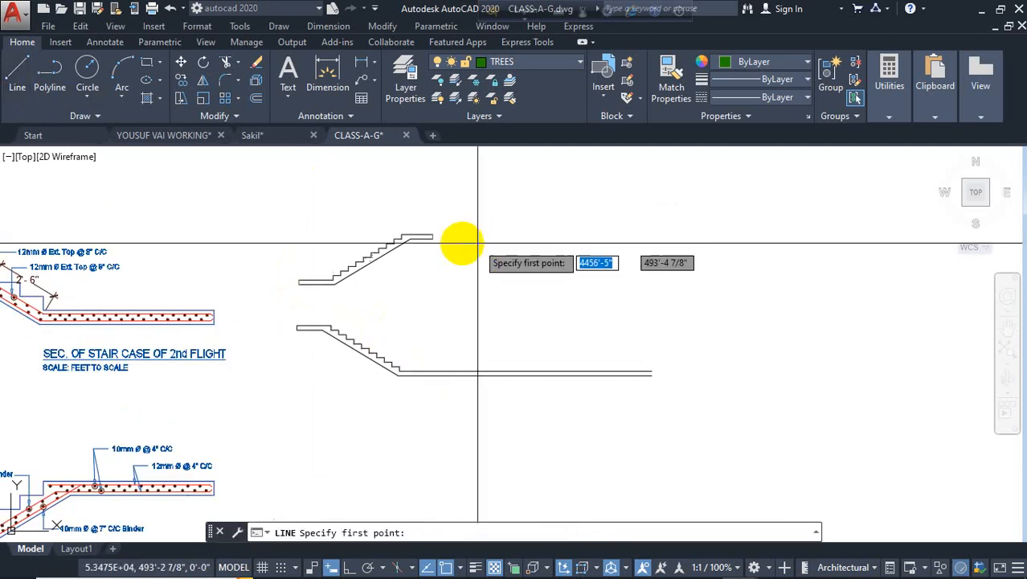
{"action": "left_click", "coordinate": [432, 238]}
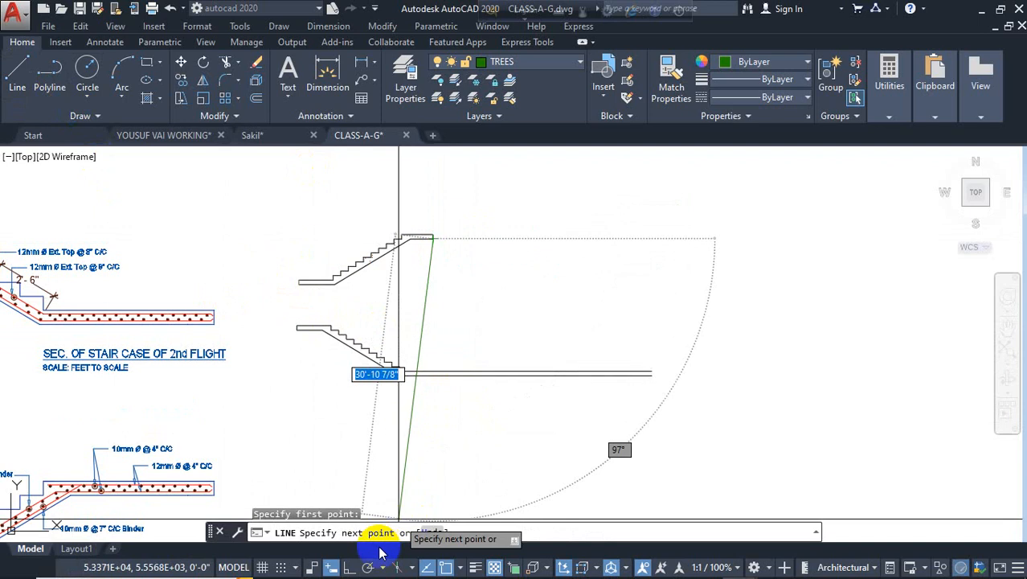
{"action": "left_click", "coordinate": [431, 431]}
{"action": "key", "text": "Return"}
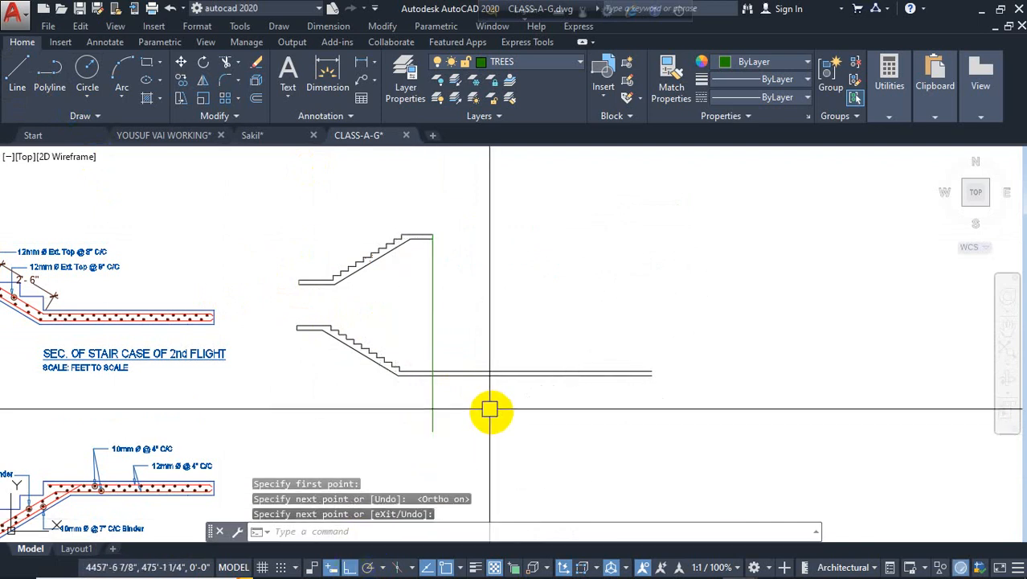
Trim the ground slab beyond the vertical guide line and remove the guide's excess parts, keeping the slab's end closed.
{"action": "type", "text": "tr"}
{"action": "key", "text": "Return"}
{"action": "key", "text": "Return"}
{"action": "left_click", "coordinate": [538, 319]}
{"action": "left_click", "coordinate": [476, 445]}
{"action": "left_click", "coordinate": [470, 415]}
{"action": "left_click", "coordinate": [411, 413]}
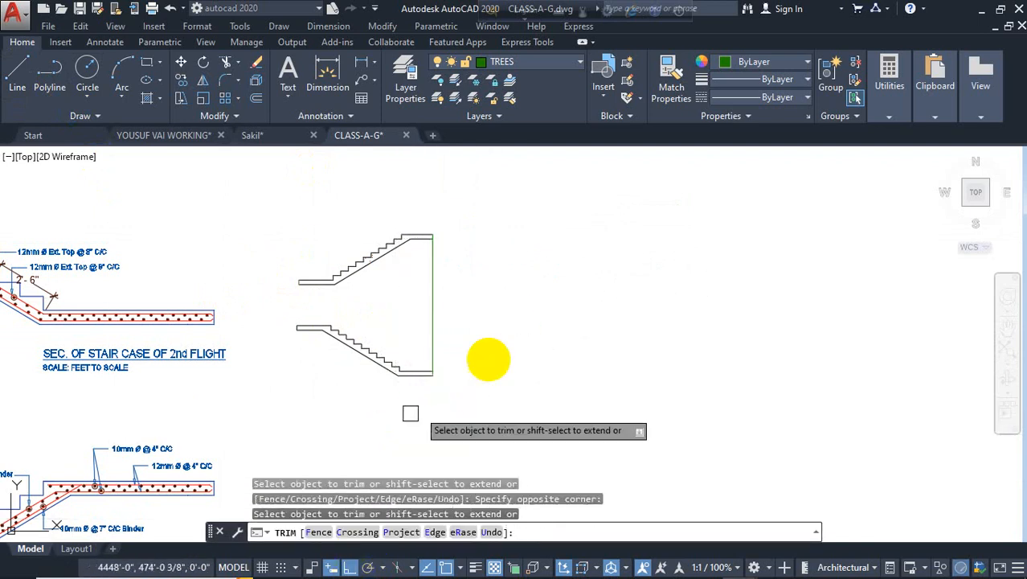
{"action": "left_click", "coordinate": [505, 288]}
{"action": "left_click", "coordinate": [428, 301]}
{"action": "middle_click_drag", "start_coordinate": [441, 324], "coordinate": [548, 322]}
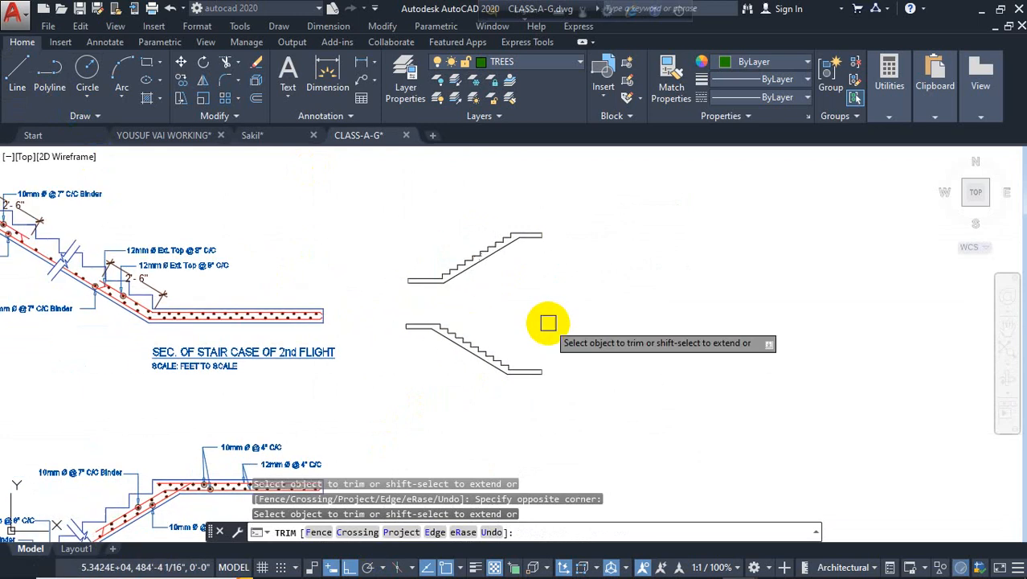
{"action": "key", "text": "Escape"}
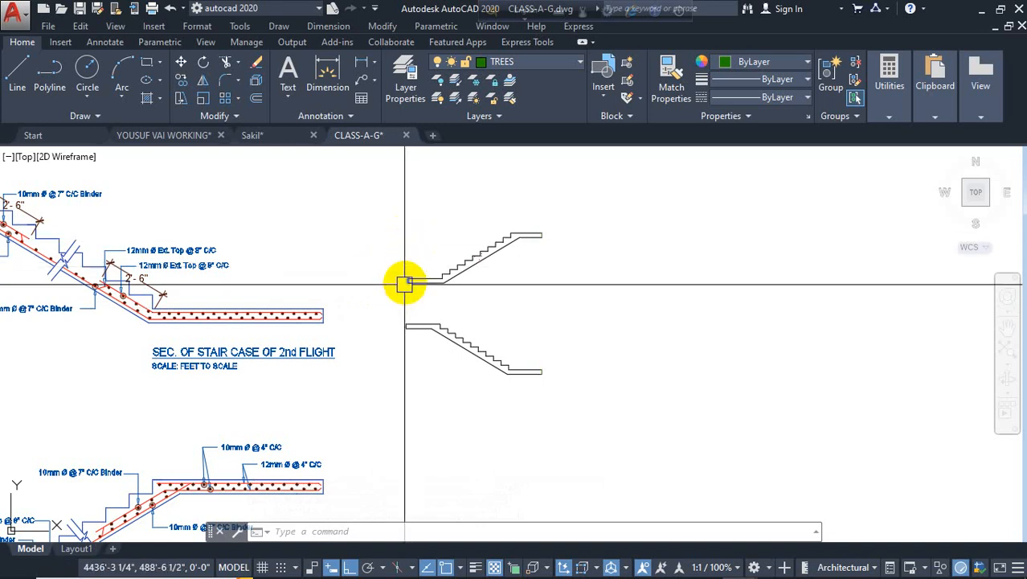
Move the complete lower flight outline slightly to the left below the upper flight.
{"action": "scroll", "coordinate": [399, 297], "scroll_direction": "up", "scroll_amount": 2}
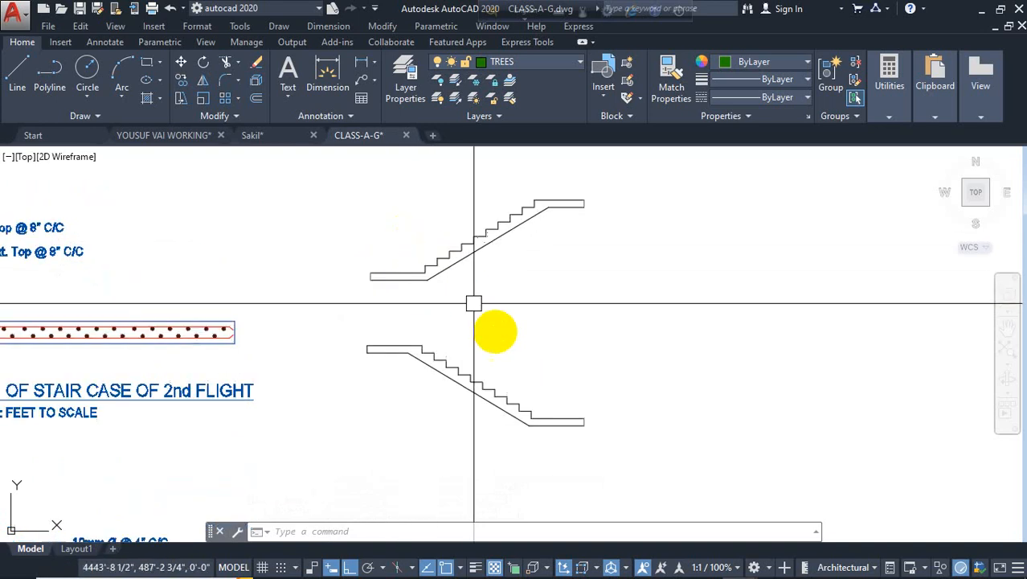
{"action": "left_click", "coordinate": [580, 249]}
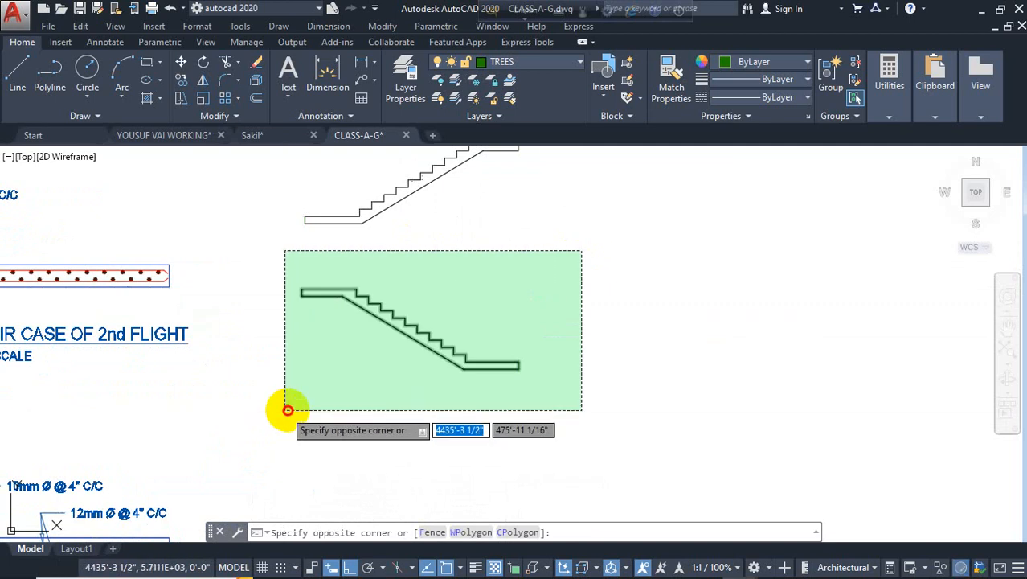
{"action": "left_click", "coordinate": [416, 424]}
{"action": "type", "text": "m"}
{"action": "key", "text": "Return"}
{"action": "left_click", "coordinate": [644, 385]}
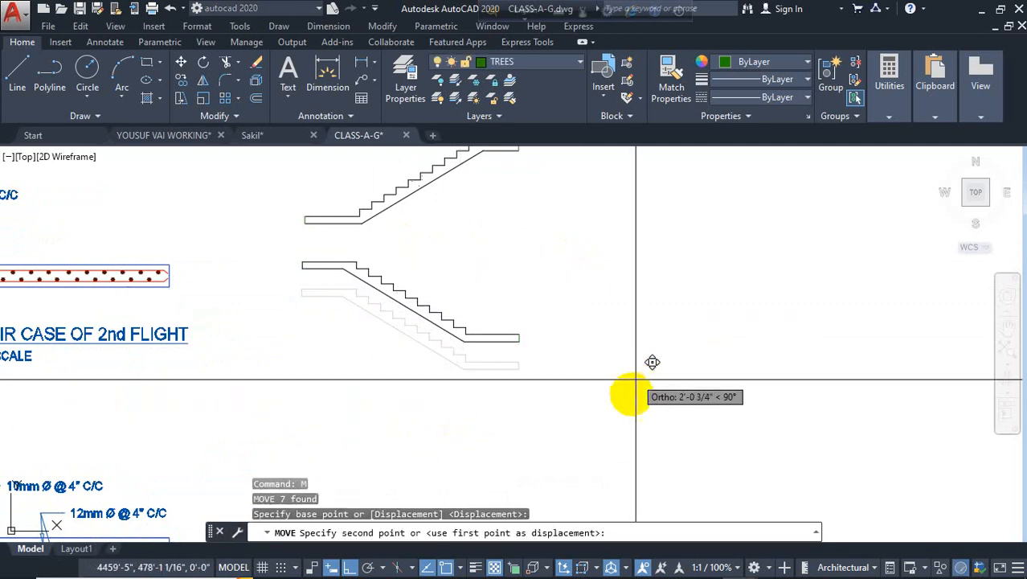
{"action": "scroll", "coordinate": [633, 384], "scroll_direction": "down", "scroll_amount": 3}
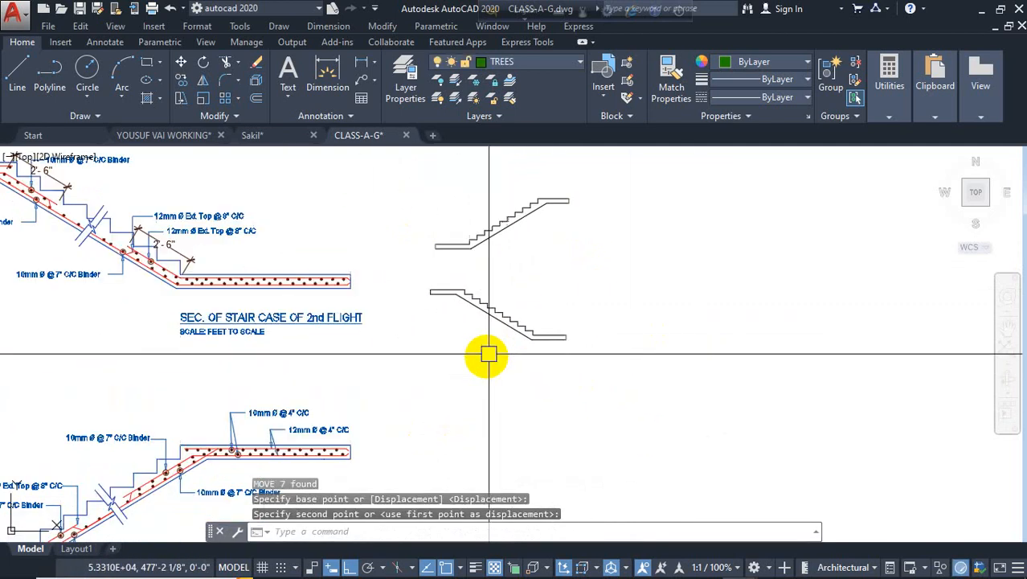
{"action": "scroll", "coordinate": [467, 362], "scroll_direction": "up", "scroll_amount": 1}
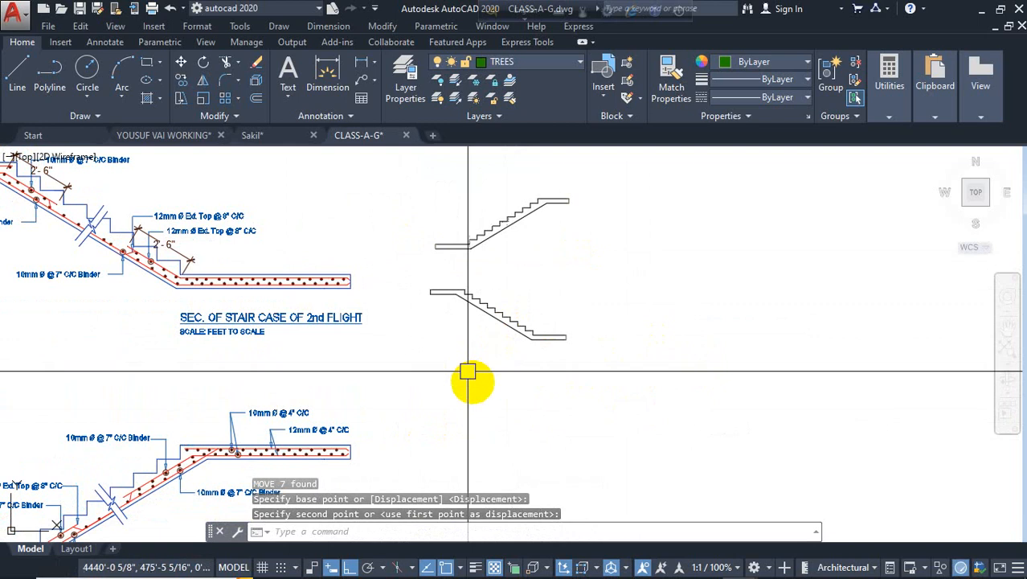
Draw a 10-inch-wide, 10-inch-deep beam outline beneath the right end of the lower flight's bottom landing.
{"action": "left_click", "coordinate": [537, 375]}
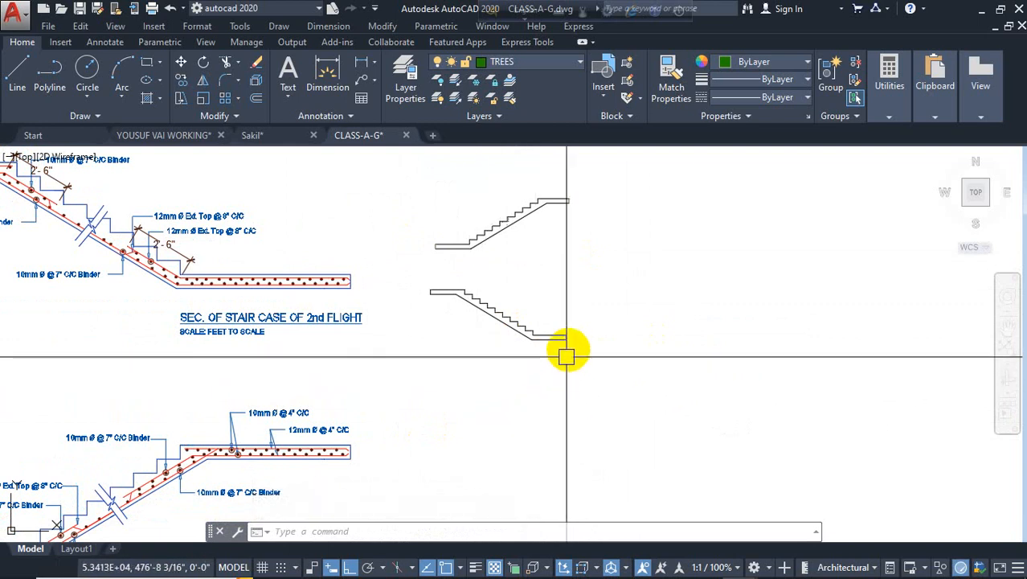
{"action": "scroll", "coordinate": [568, 348], "scroll_direction": "up", "scroll_amount": 5}
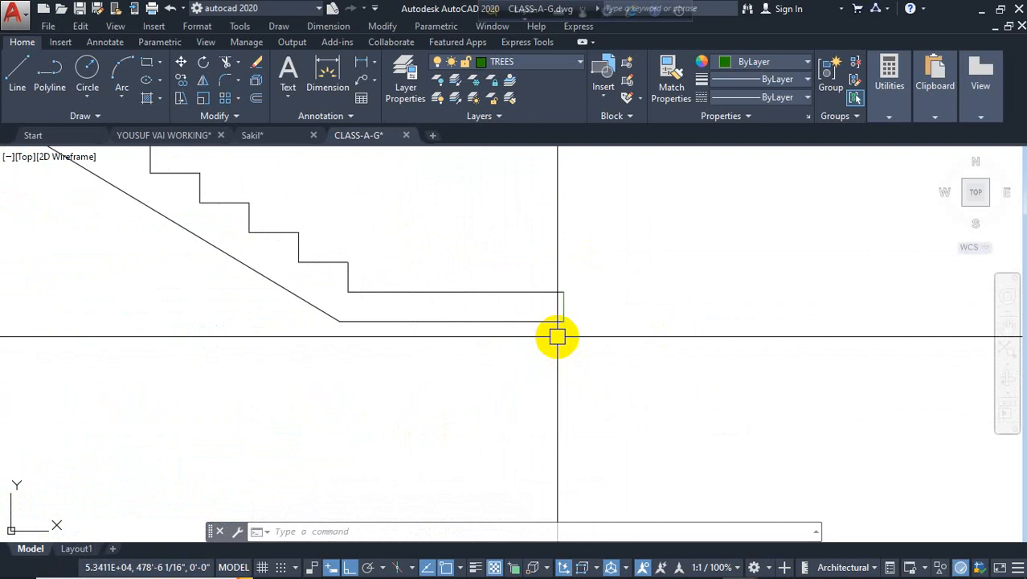
{"action": "type", "text": "l"}
{"action": "key", "text": "Return"}
{"action": "left_click", "coordinate": [563, 322]}
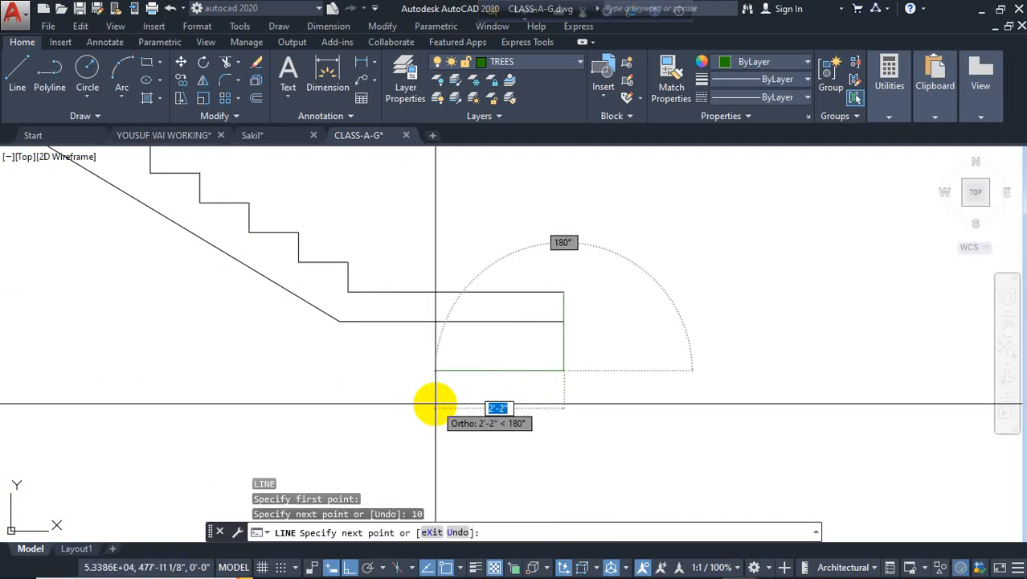
{"action": "key", "text": "Return"}
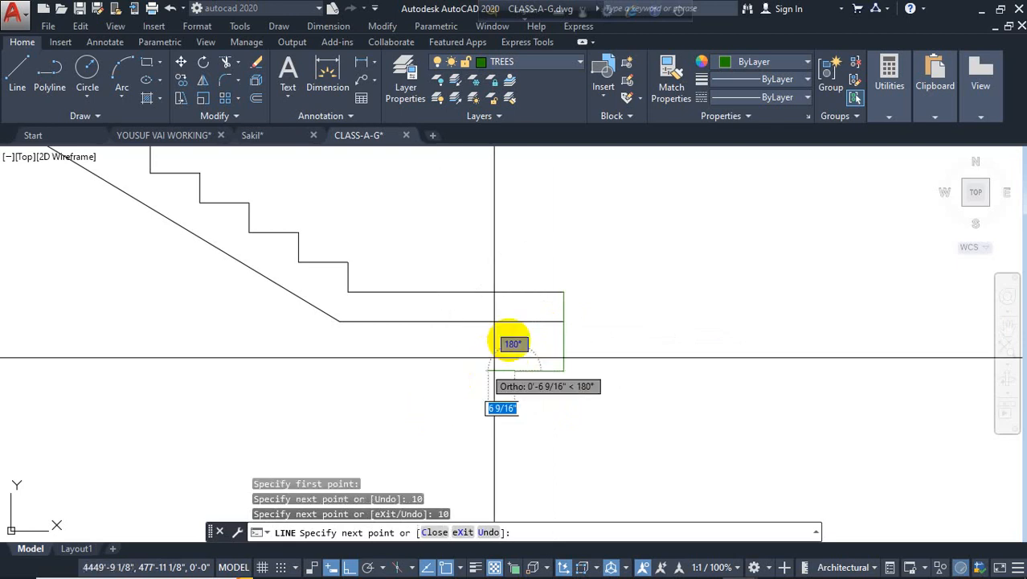
{"action": "key", "text": "Escape"}
Match the new beam outline's properties to the underside line of the lower flight's bottom landing.
{"action": "scroll", "coordinate": [539, 367], "scroll_direction": "down", "scroll_amount": 2}
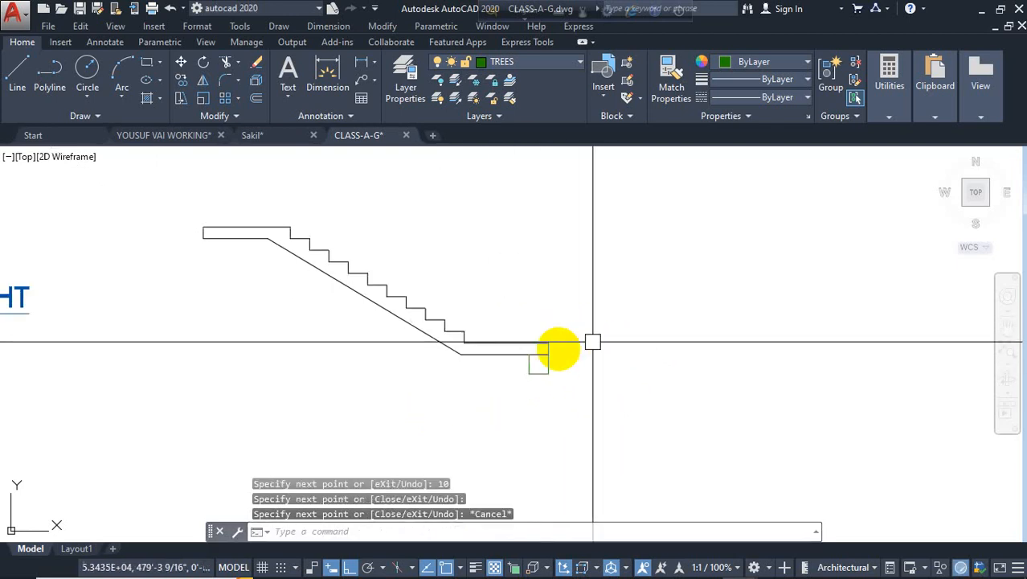
{"action": "type", "text": "ma"}
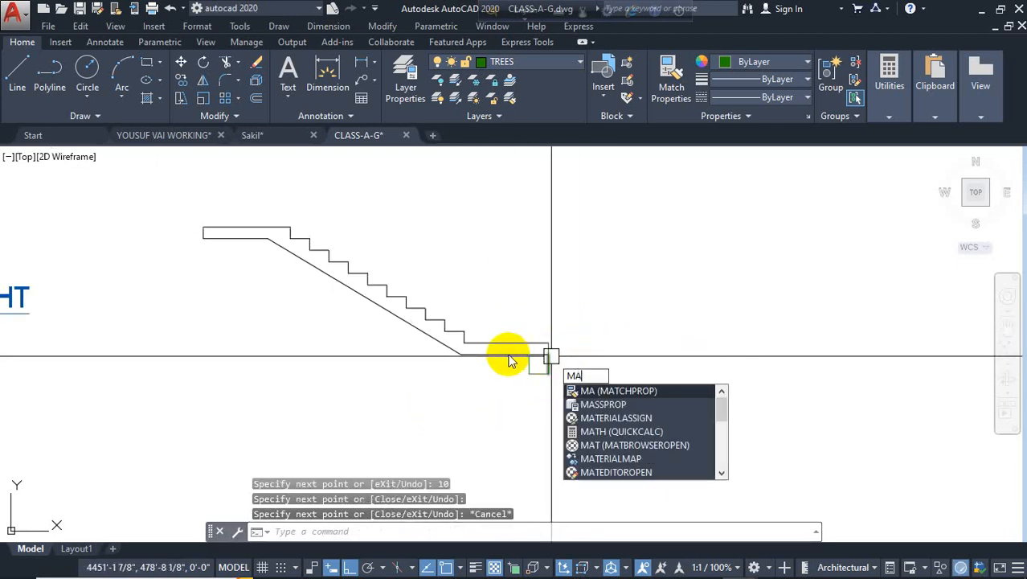
{"action": "key", "text": "Return"}
{"action": "left_click", "coordinate": [500, 350]}
{"action": "left_click", "coordinate": [557, 360]}
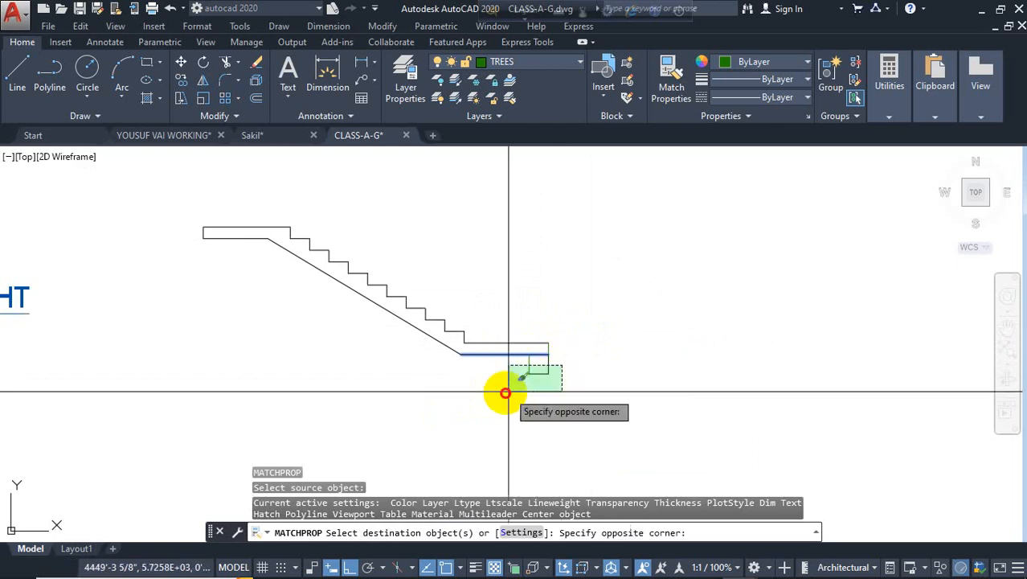
{"action": "left_click", "coordinate": [509, 390]}
{"action": "key", "text": "Escape"}
{"action": "scroll", "coordinate": [552, 366], "scroll_direction": "down", "scroll_amount": 2}
{"action": "scroll", "coordinate": [568, 355], "scroll_direction": "up", "scroll_amount": 4}
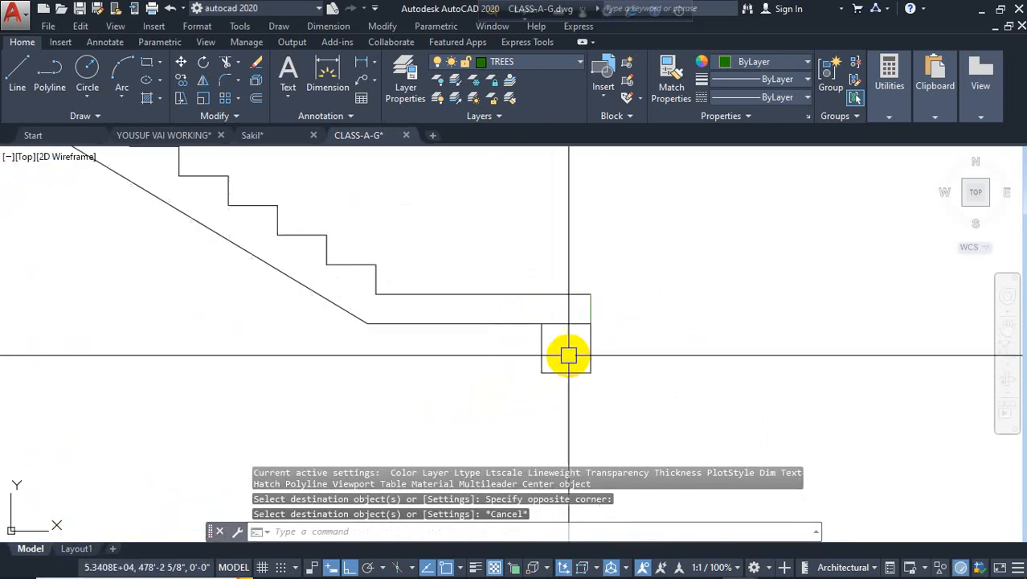
Copy the beam outline from the lower flight's bottom landing to beneath the right end of the upper flight's top landing.
{"action": "scroll", "coordinate": [492, 327], "scroll_direction": "down", "scroll_amount": 5}
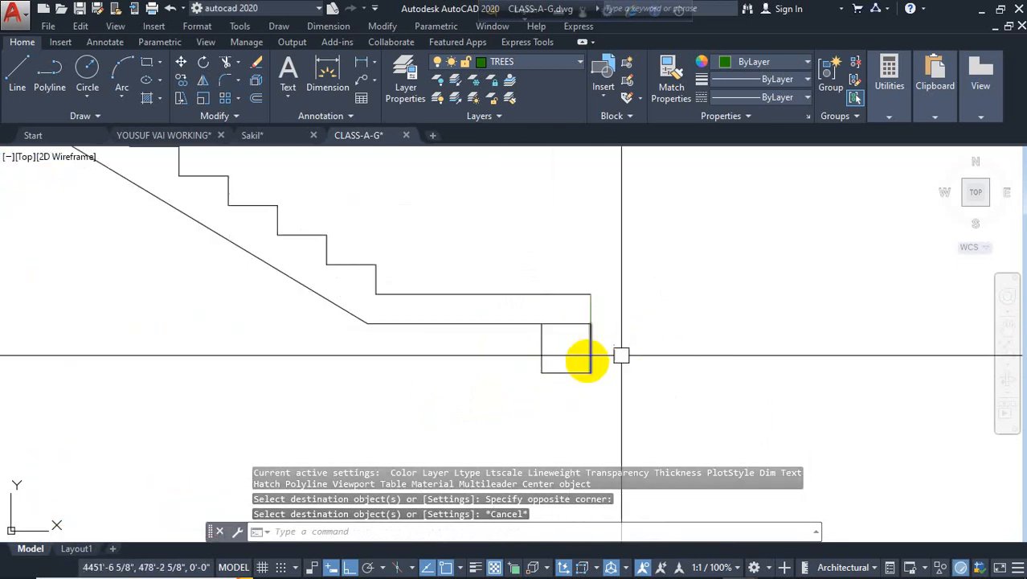
{"action": "middle_click_drag", "start_coordinate": [605, 281], "coordinate": [605, 349]}
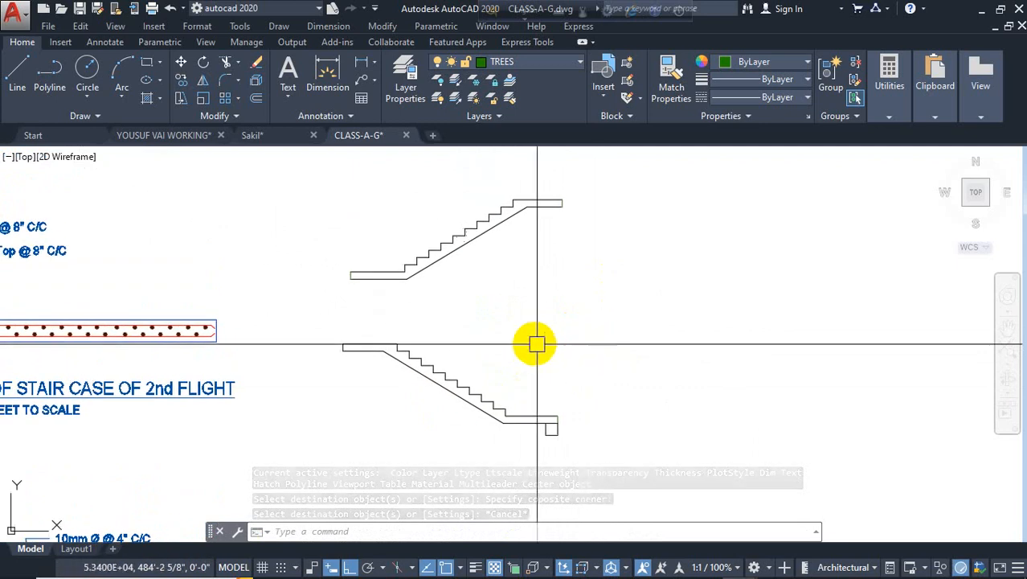
{"action": "scroll", "coordinate": [627, 242], "scroll_direction": "down", "scroll_amount": 2}
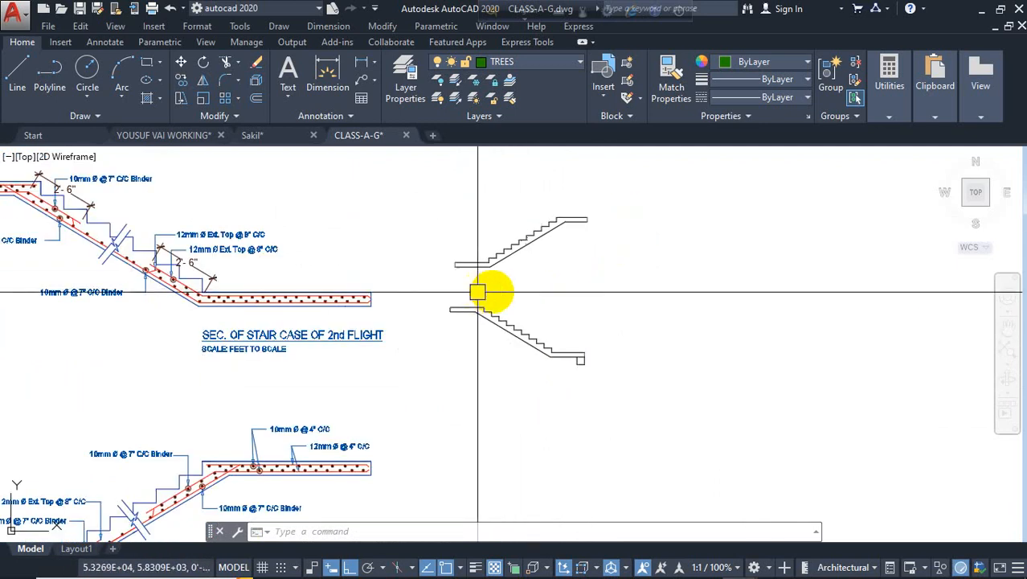
{"action": "mouse_move", "coordinate": [477, 292]}
{"action": "middle_mouse_down"}
{"action": "mouse_move", "coordinate": [584, 282]}
{"action": "mouse_move", "coordinate": [536, 265]}
{"action": "middle_mouse_up"}
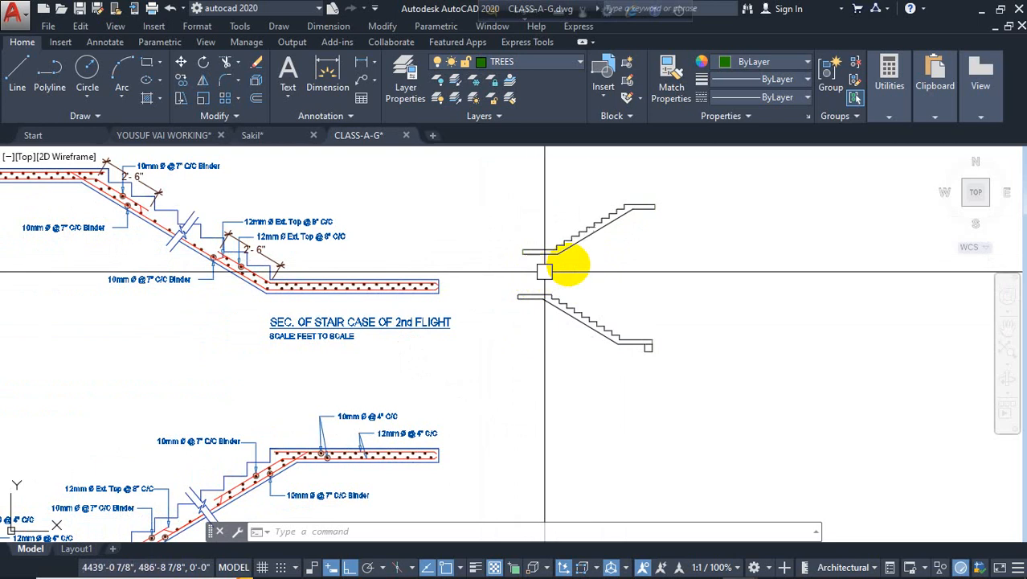
{"action": "scroll", "coordinate": [663, 222], "scroll_direction": "up", "scroll_amount": 4}
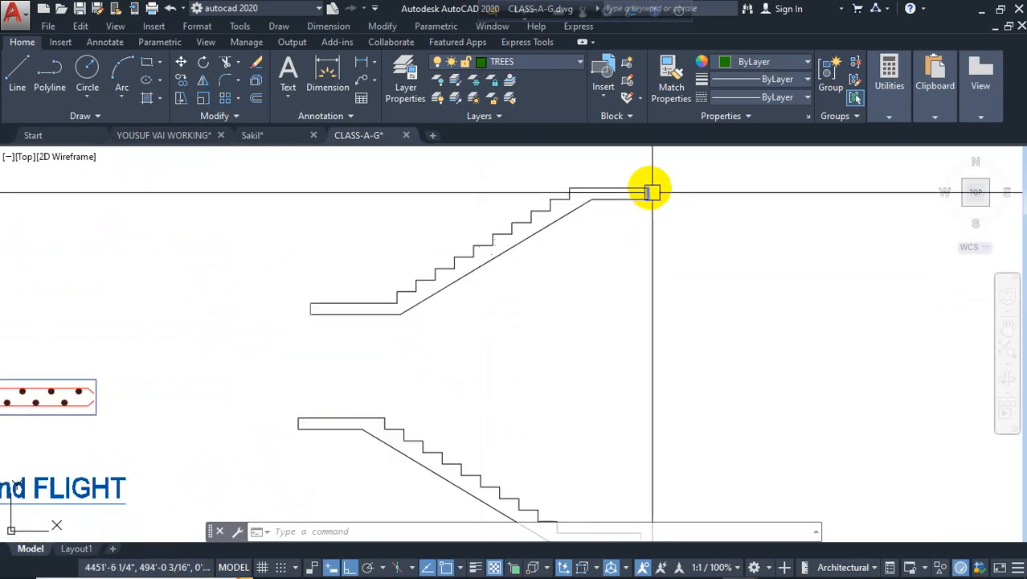
{"action": "scroll", "coordinate": [619, 326], "scroll_direction": "down", "scroll_amount": 4}
{"action": "scroll", "coordinate": [654, 303], "scroll_direction": "up", "scroll_amount": 4}
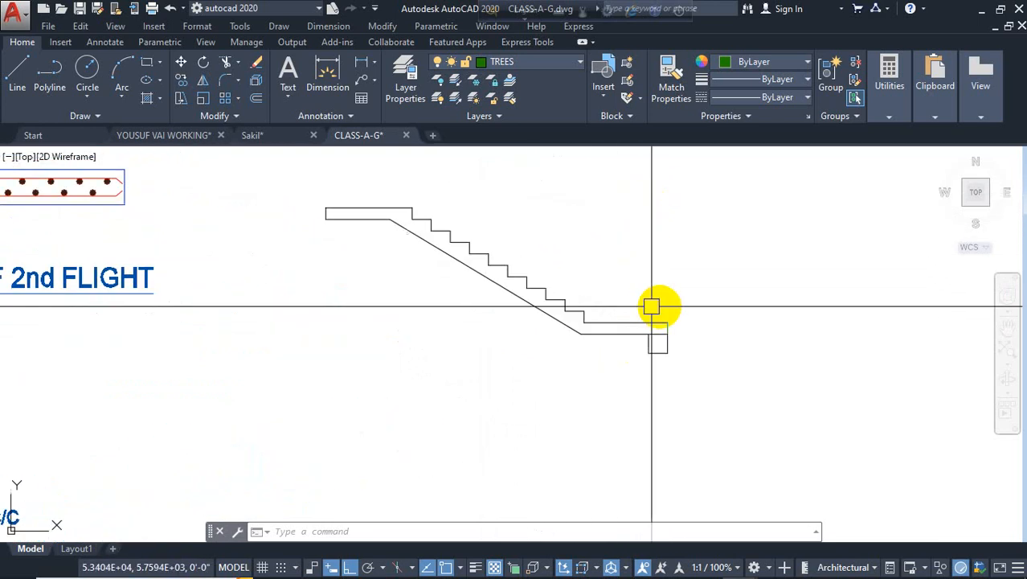
{"action": "left_click", "coordinate": [700, 347]}
{"action": "left_click", "coordinate": [615, 373]}
{"action": "type", "text": "co"}
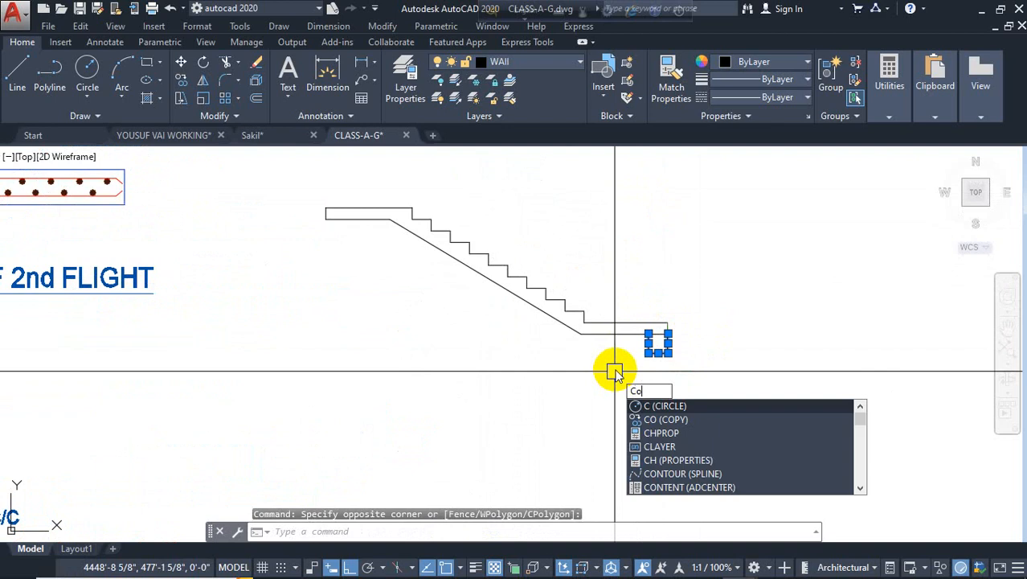
{"action": "key", "text": "Return"}
{"action": "scroll", "coordinate": [665, 339], "scroll_direction": "up", "scroll_amount": 3}
{"action": "scroll", "coordinate": [567, 394], "scroll_direction": "down", "scroll_amount": 5}
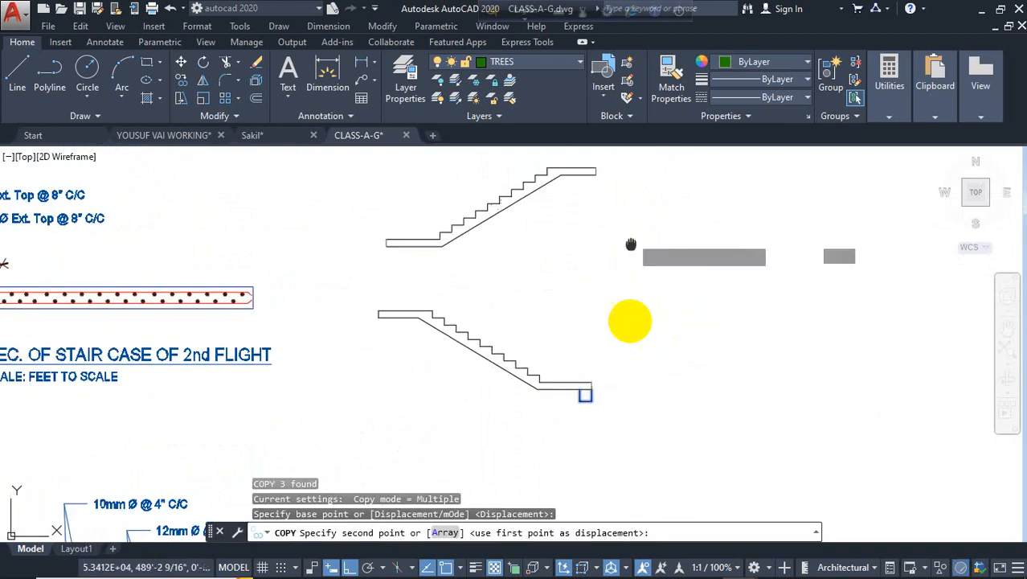
{"action": "scroll", "coordinate": [624, 317], "scroll_direction": "up", "scroll_amount": 5}
{"action": "left_click", "coordinate": [597, 243]}
{"action": "key", "text": "Escape"}
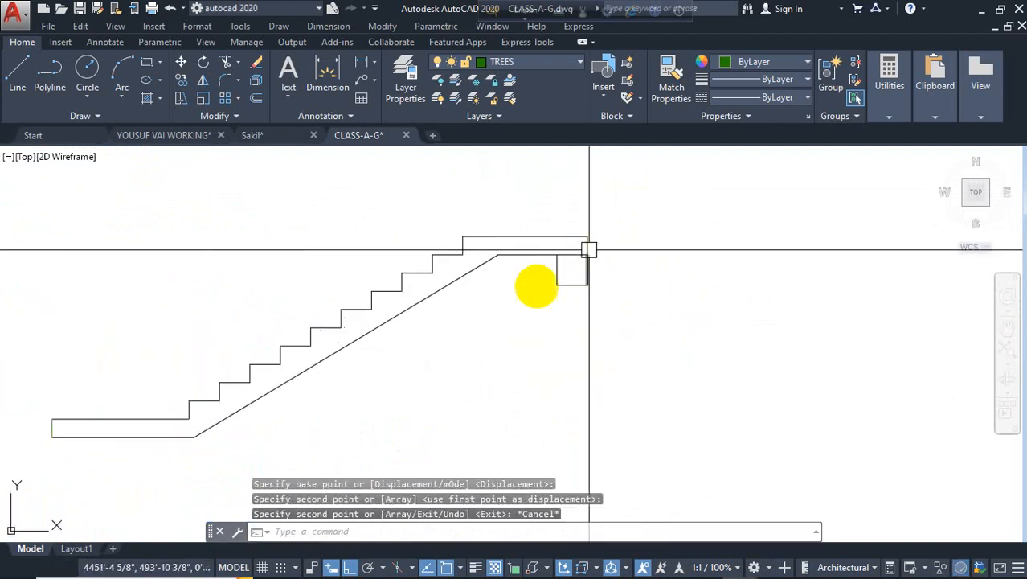
Examine the stair landings in Section A-A and the columns around the stair in the floor plan to locate the landing beams.
{"action": "scroll", "coordinate": [500, 277], "scroll_direction": "down", "scroll_amount": 5}
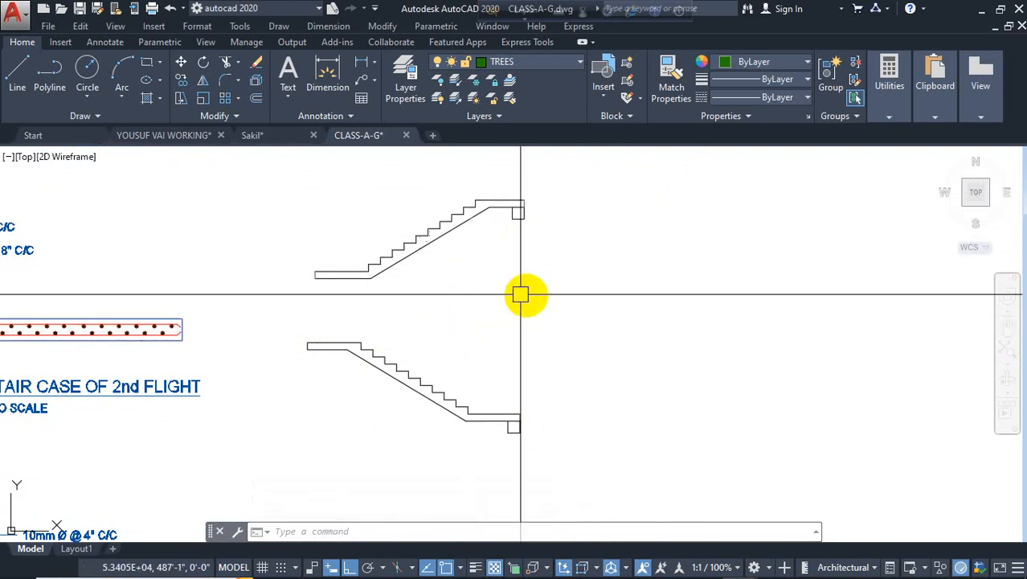
{"action": "scroll", "coordinate": [521, 295], "scroll_direction": "down", "scroll_amount": 8}
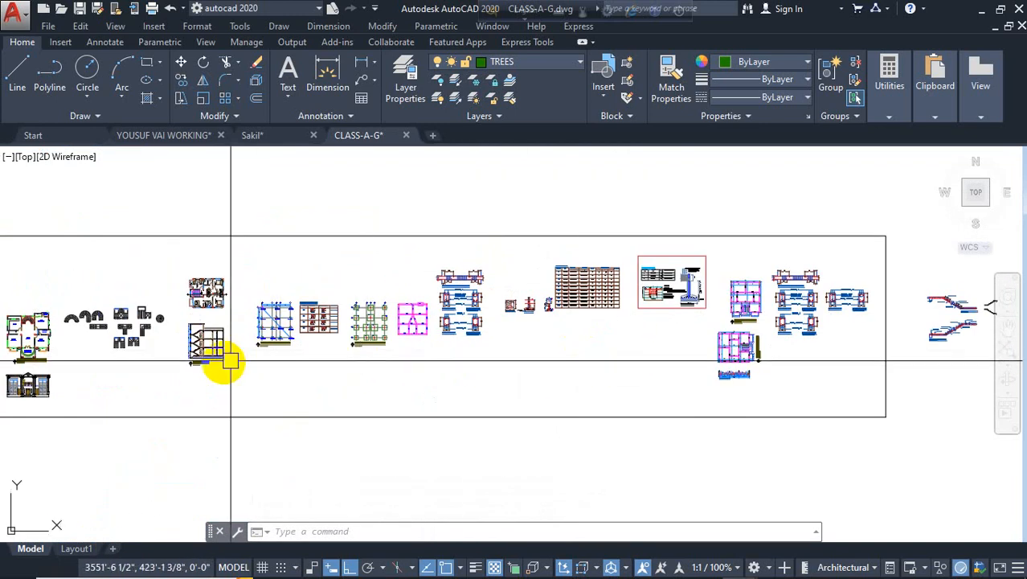
{"action": "scroll", "coordinate": [231, 361], "scroll_direction": "up", "scroll_amount": 10}
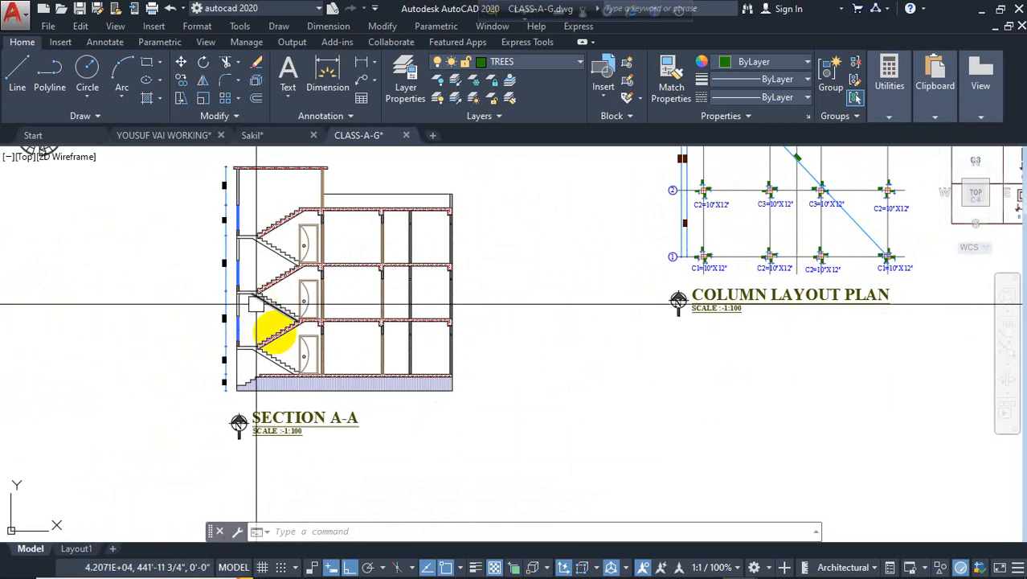
{"action": "scroll", "coordinate": [274, 330], "scroll_direction": "down", "scroll_amount": 3}
{"action": "scroll", "coordinate": [241, 394], "scroll_direction": "down", "scroll_amount": 2}
{"action": "scroll", "coordinate": [263, 324], "scroll_direction": "up", "scroll_amount": 2}
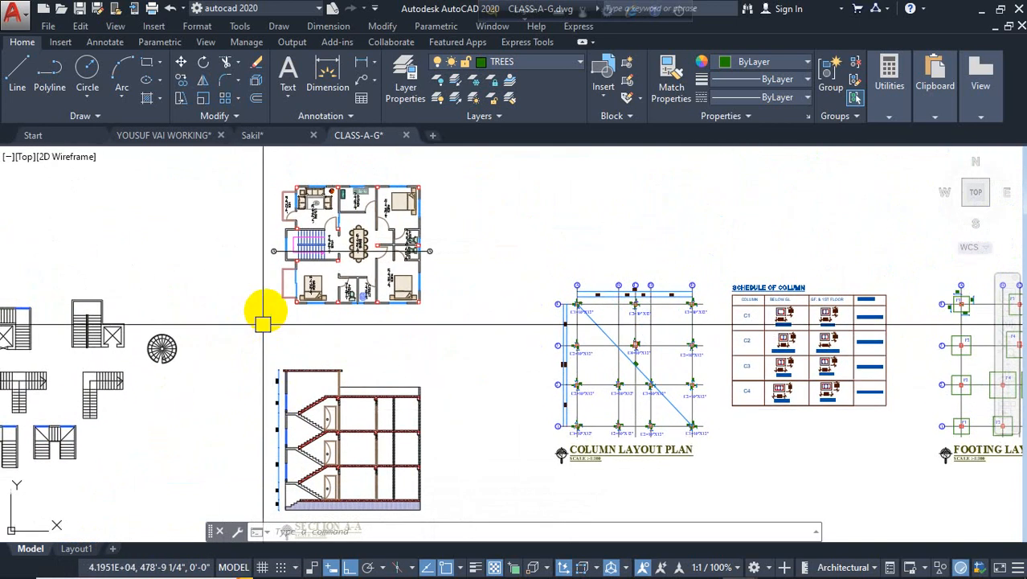
{"action": "scroll", "coordinate": [297, 249], "scroll_direction": "up", "scroll_amount": 5}
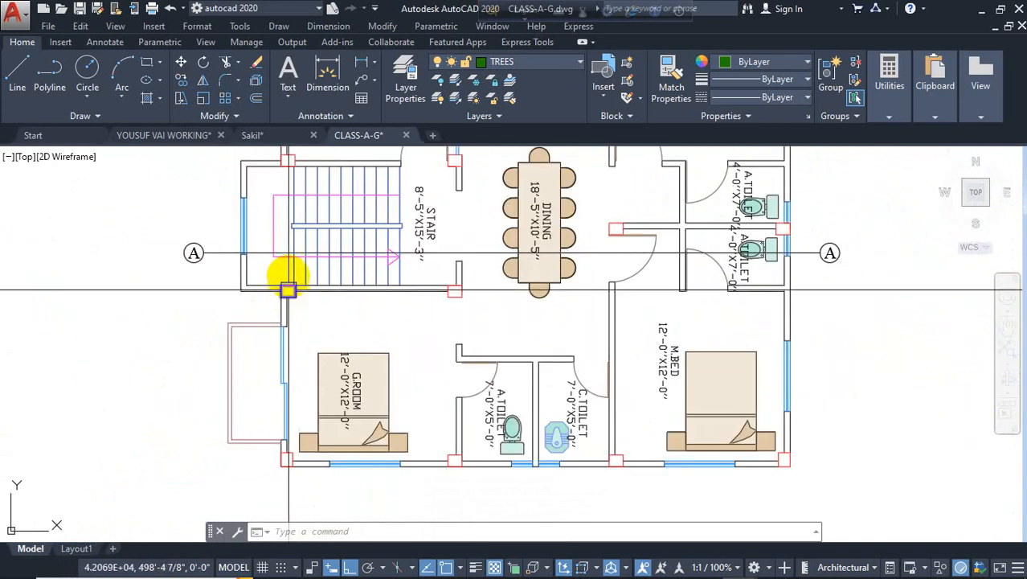
{"action": "scroll", "coordinate": [287, 289], "scroll_direction": "down", "scroll_amount": 2}
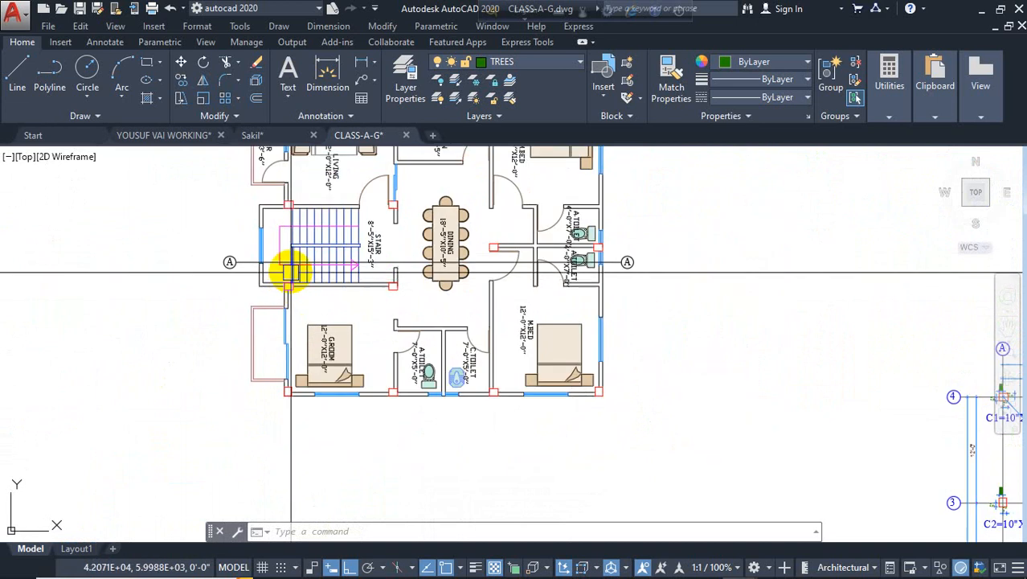
{"action": "scroll", "coordinate": [290, 297], "scroll_direction": "up", "scroll_amount": 2}
{"action": "scroll", "coordinate": [293, 307], "scroll_direction": "down", "scroll_amount": 4}
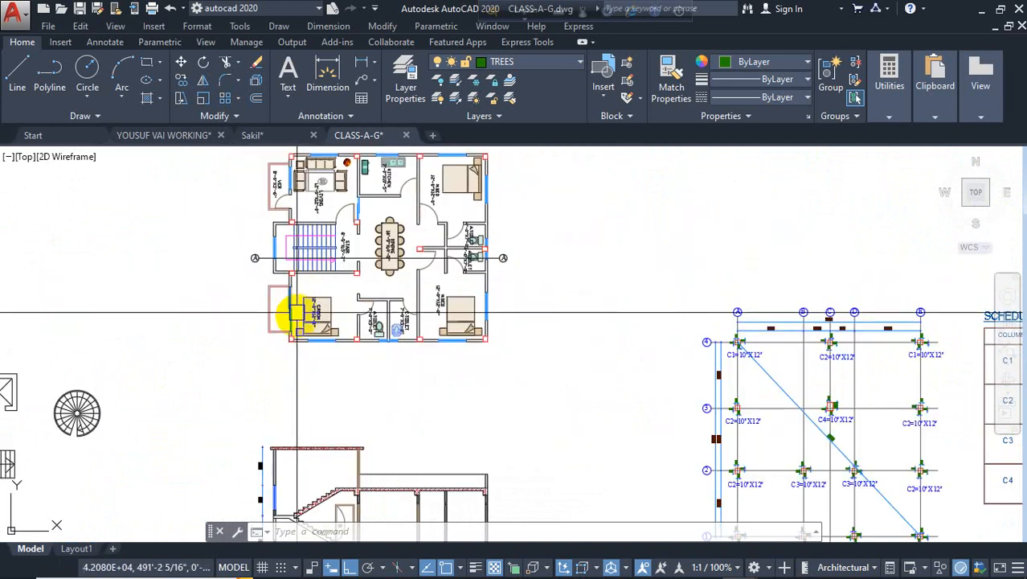
{"action": "middle_click_drag", "start_coordinate": [295, 340], "coordinate": [295, 244]}
{"action": "middle_click_drag", "start_coordinate": [304, 402], "coordinate": [275, 368]}
{"action": "scroll", "coordinate": [275, 361], "scroll_direction": "up", "scroll_amount": 5}
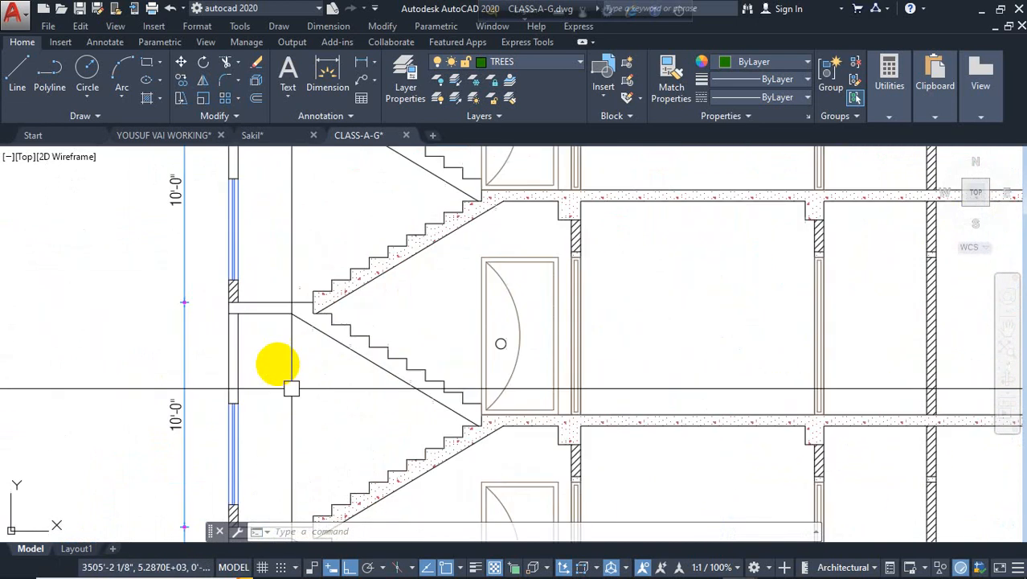
{"action": "scroll", "coordinate": [184, 286], "scroll_direction": "down", "scroll_amount": 6}
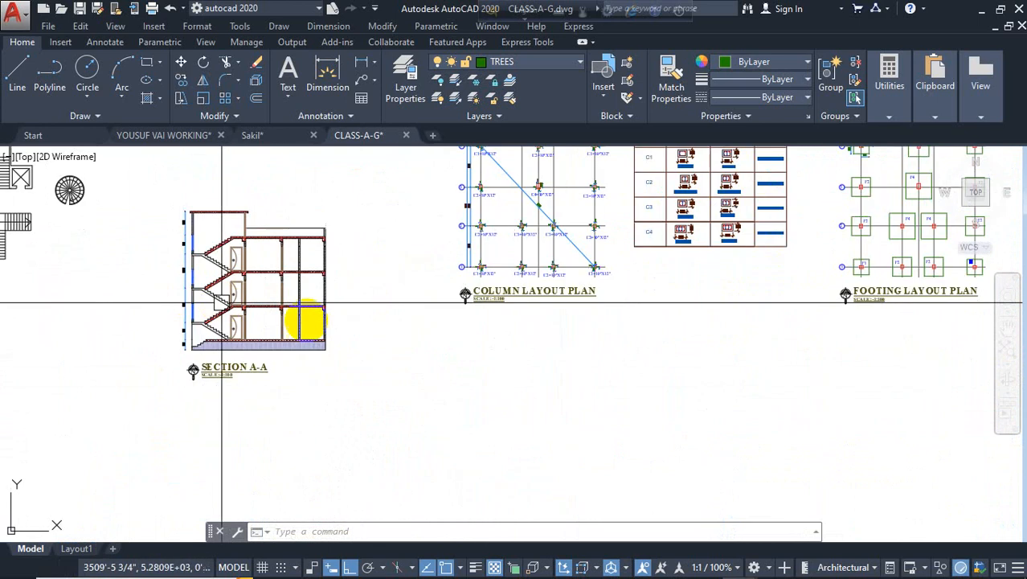
{"action": "scroll", "coordinate": [173, 351], "scroll_direction": "down", "scroll_amount": 3}
{"action": "middle_click_drag", "start_coordinate": [942, 362], "coordinate": [280, 387]}
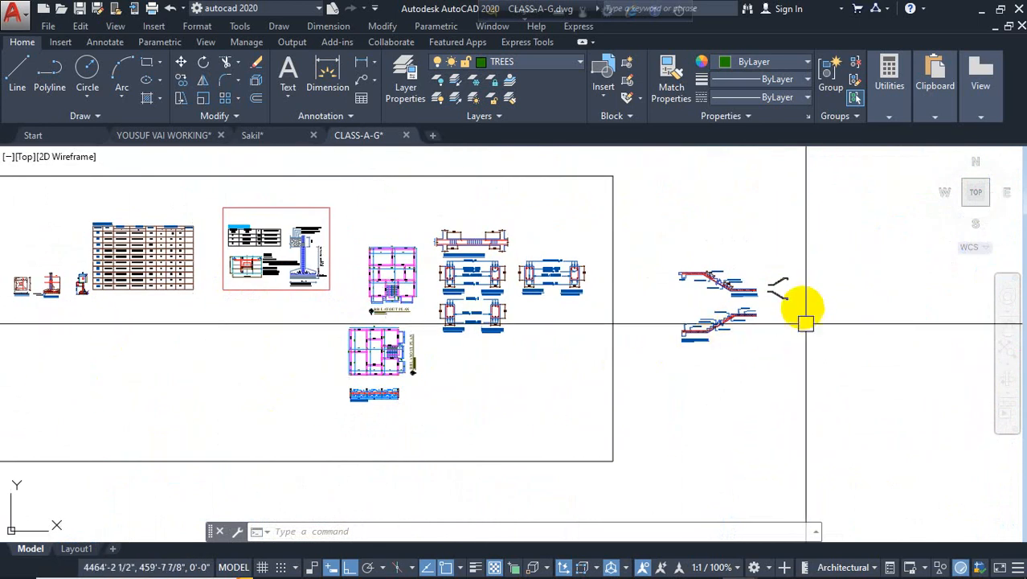
Copy the bottom landing's beam outline to beneath the lower flight's upper landing, where the sloping underside begins.
{"action": "scroll", "coordinate": [804, 313], "scroll_direction": "up", "scroll_amount": 8}
{"action": "scroll", "coordinate": [773, 324], "scroll_direction": "up", "scroll_amount": 3}
{"action": "left_click", "coordinate": [778, 340]}
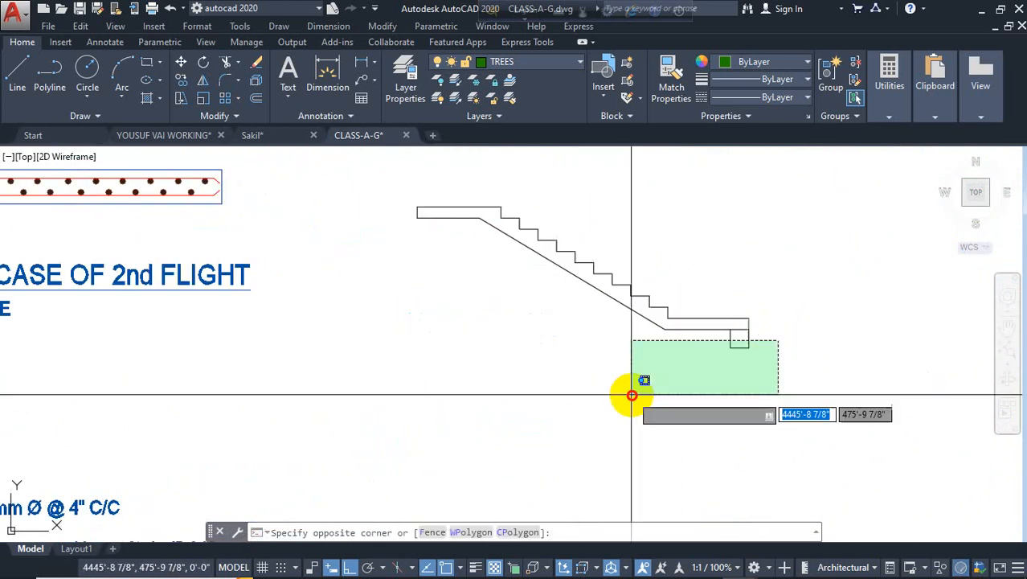
{"action": "left_click", "coordinate": [632, 390]}
{"action": "type", "text": "co"}
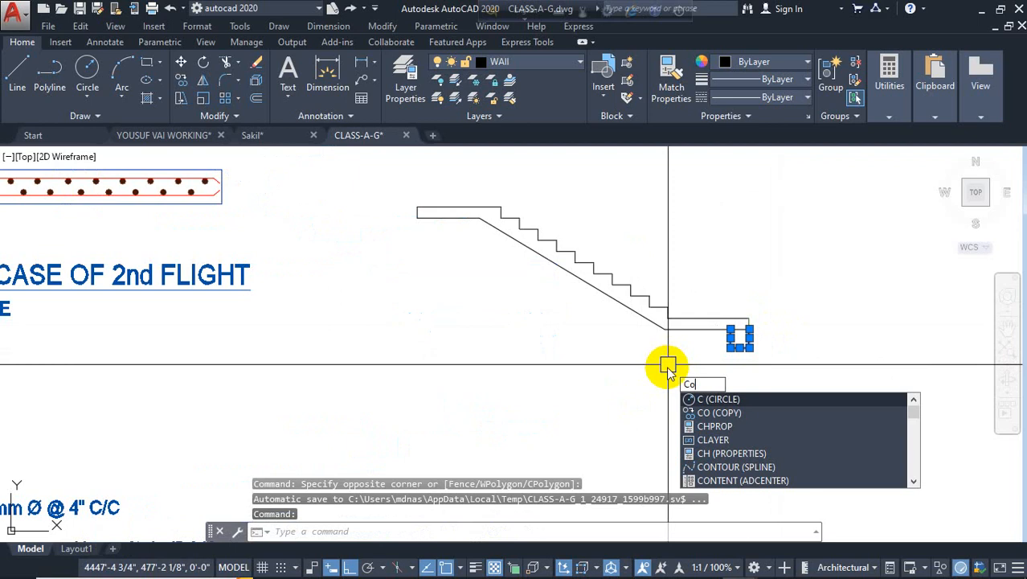
{"action": "key", "text": "Return"}
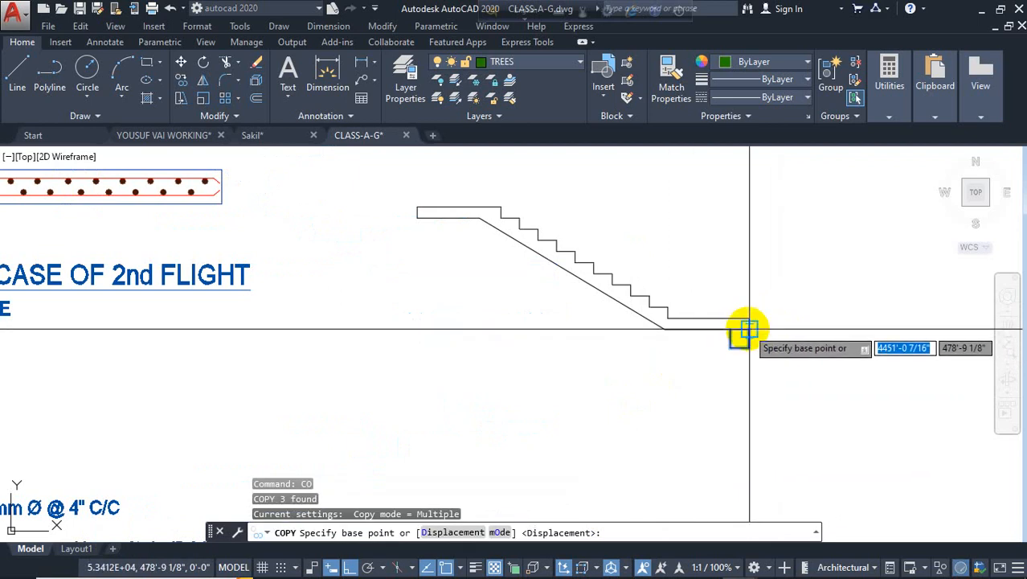
{"action": "left_click", "coordinate": [746, 329]}
{"action": "left_click", "coordinate": [477, 216]}
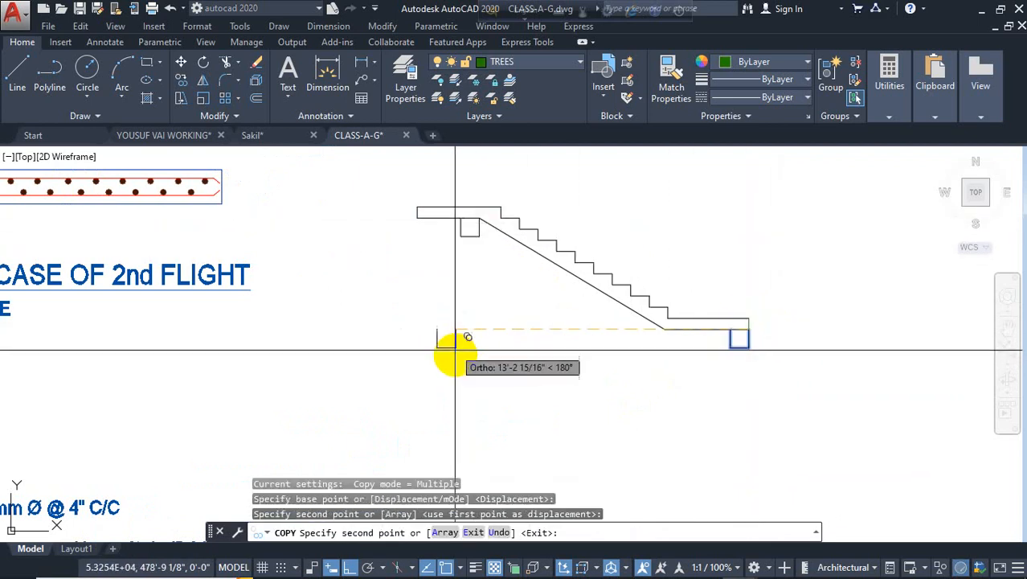
{"action": "key", "text": "Escape"}
Copy the beam outline from the lower flight's upper landing to beneath the upper flight's lower landing, near the start of the sloping underside.
{"action": "scroll", "coordinate": [401, 381], "scroll_direction": "down", "scroll_amount": 4}
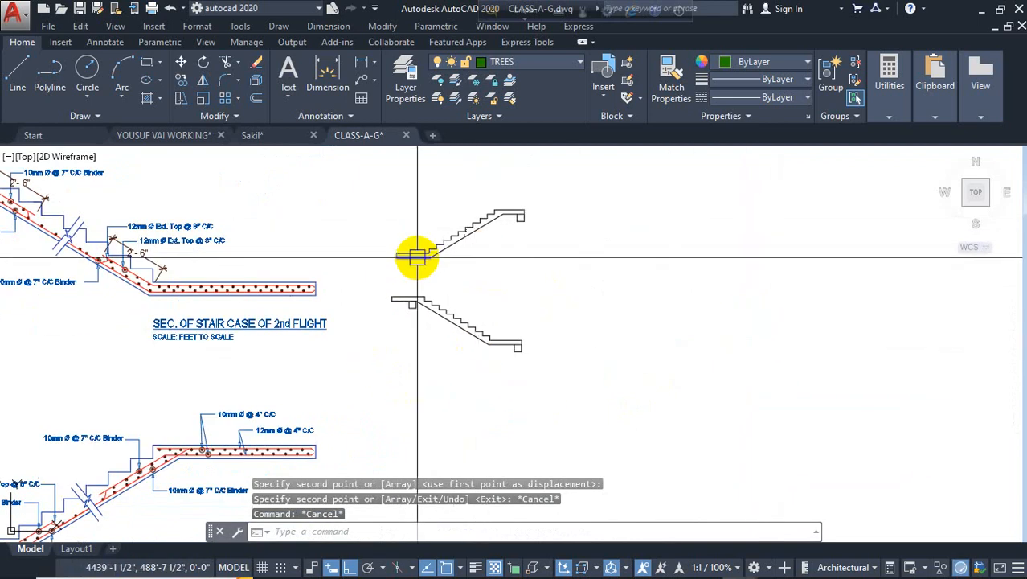
{"action": "scroll", "coordinate": [418, 265], "scroll_direction": "up", "scroll_amount": 8}
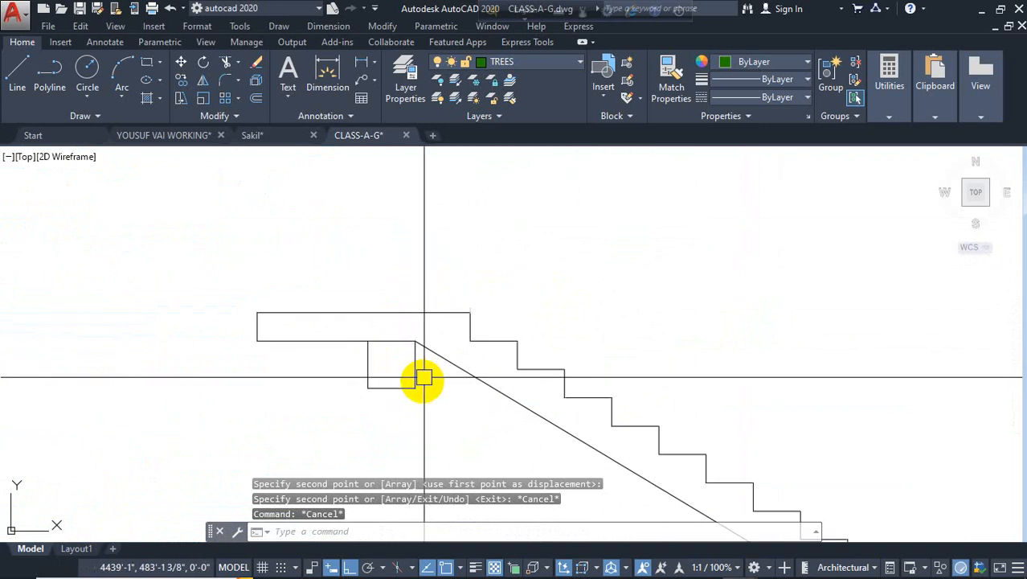
{"action": "left_click", "coordinate": [424, 376]}
{"action": "left_click", "coordinate": [338, 408]}
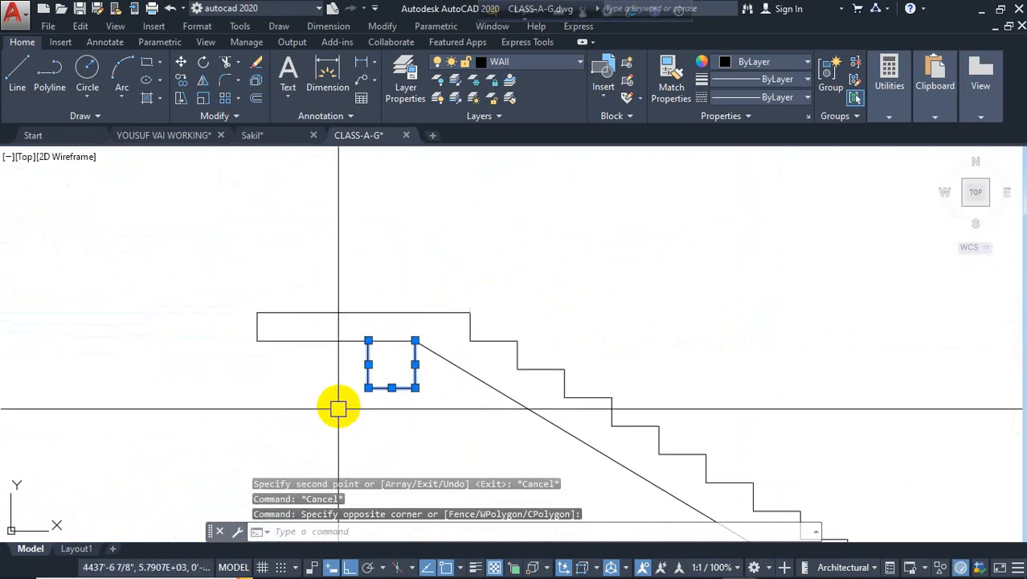
{"action": "type", "text": "co"}
{"action": "key", "text": "Return"}
{"action": "left_click", "coordinate": [415, 341]}
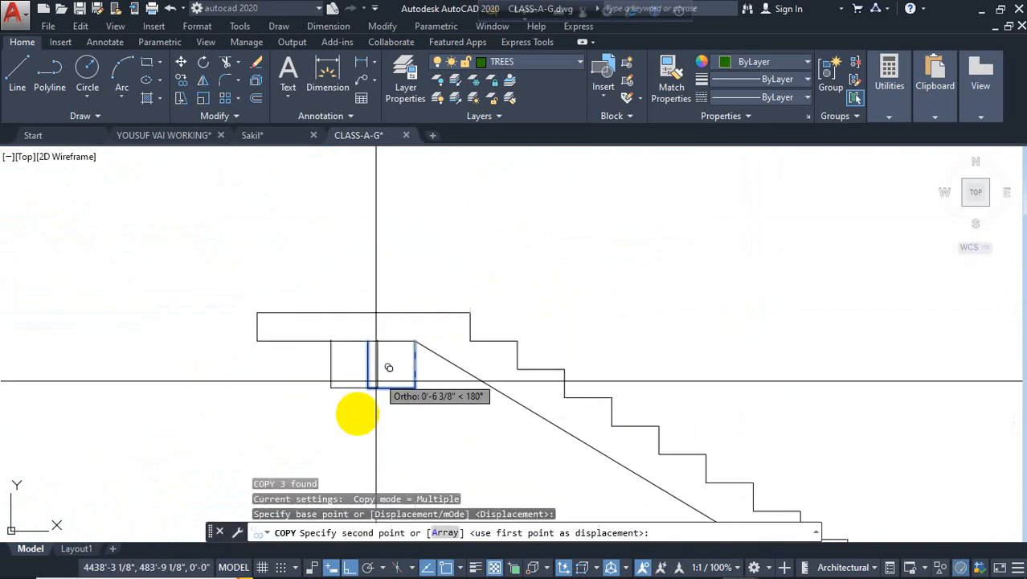
{"action": "scroll", "coordinate": [376, 381], "scroll_direction": "down", "scroll_amount": 5}
{"action": "scroll", "coordinate": [414, 271], "scroll_direction": "up", "scroll_amount": 3}
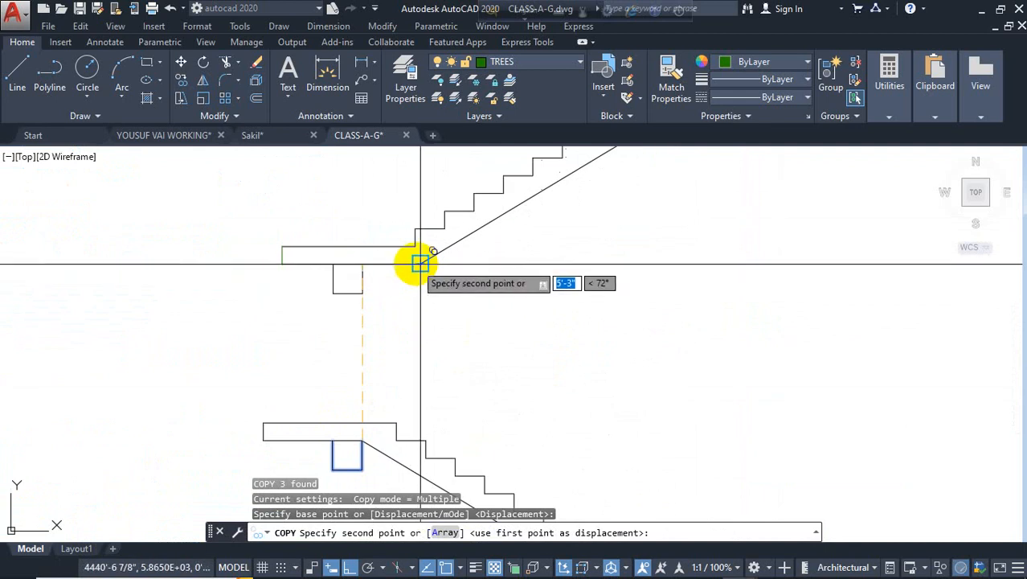
{"action": "scroll", "coordinate": [410, 245], "scroll_direction": "up", "scroll_amount": 3}
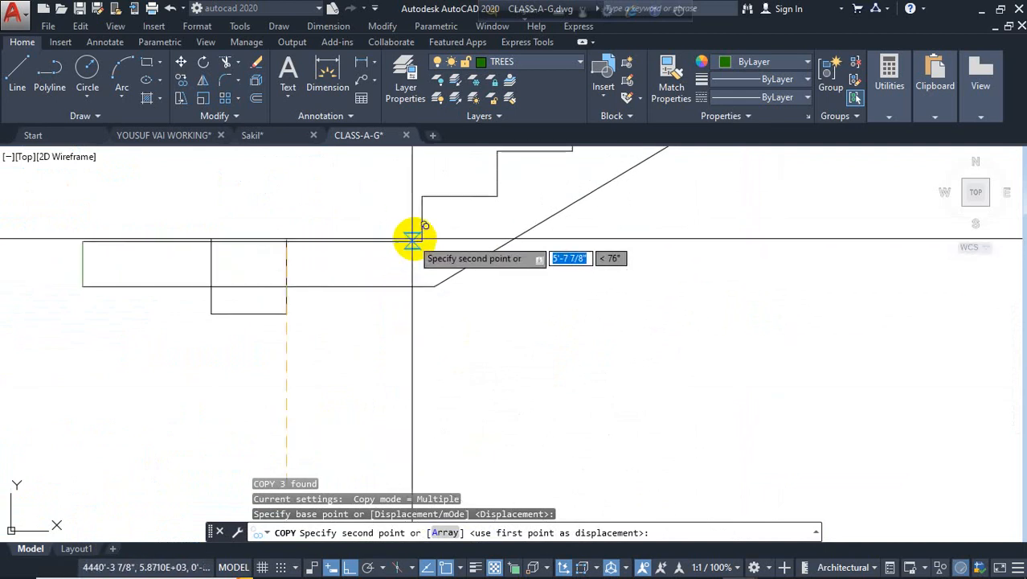
{"action": "left_click", "coordinate": [420, 292]}
{"action": "scroll", "coordinate": [259, 361], "scroll_direction": "down", "scroll_amount": 4}
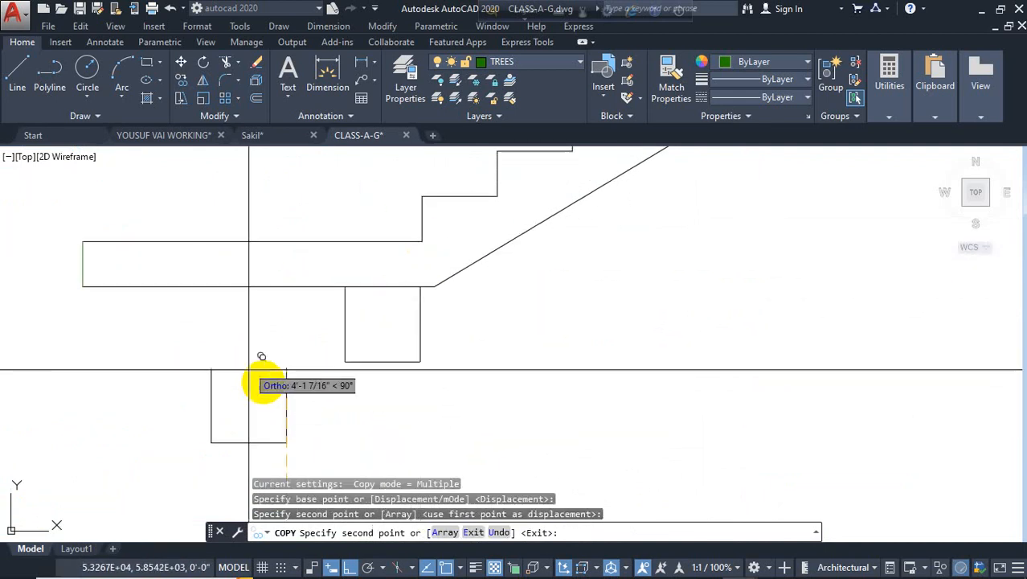
{"action": "key", "text": "Escape"}
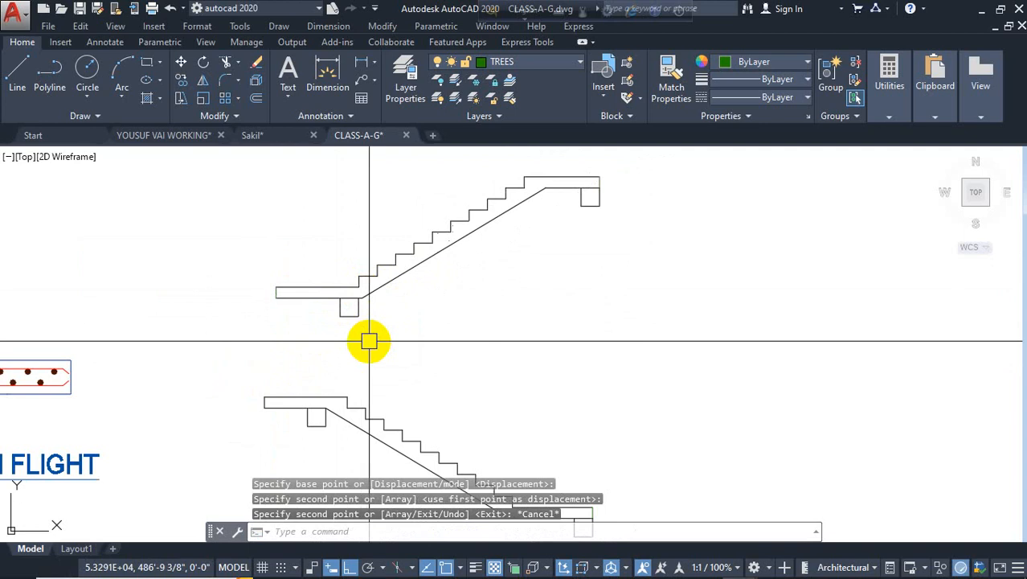
Offset the lower flight's sloping underside line 1.5 inches inward, toward the steps.
{"action": "scroll", "coordinate": [322, 372], "scroll_direction": "up", "scroll_amount": 2}
{"action": "middle_click_drag", "start_coordinate": [312, 383], "coordinate": [279, 285]}
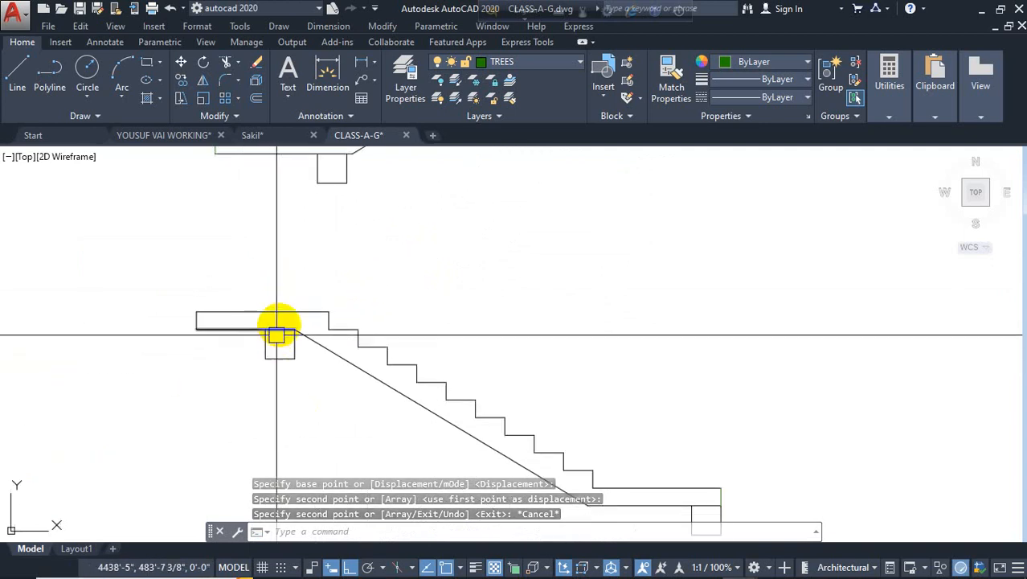
{"action": "scroll", "coordinate": [322, 354], "scroll_direction": "down", "scroll_amount": 2}
{"action": "scroll", "coordinate": [471, 391], "scroll_direction": "up", "scroll_amount": 3}
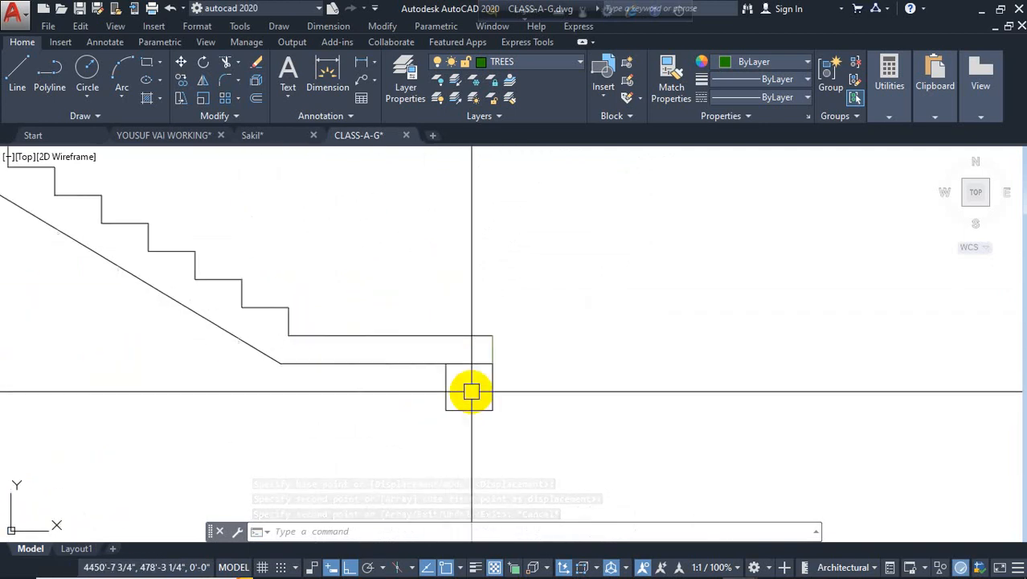
{"action": "scroll", "coordinate": [471, 392], "scroll_direction": "down", "scroll_amount": 5}
{"action": "mouse_move", "coordinate": [434, 309]}
{"action": "middle_mouse_down"}
{"action": "mouse_move", "coordinate": [462, 347]}
{"action": "mouse_move", "coordinate": [526, 302]}
{"action": "middle_mouse_up"}
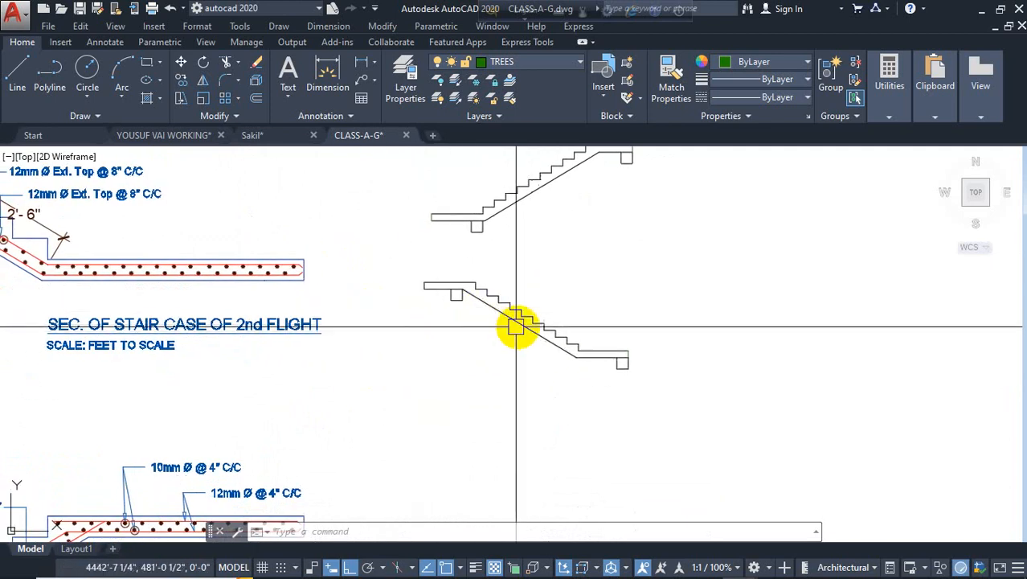
{"action": "scroll", "coordinate": [517, 325], "scroll_direction": "up", "scroll_amount": 2}
{"action": "type", "text": "o"}
{"action": "key", "text": "Return"}
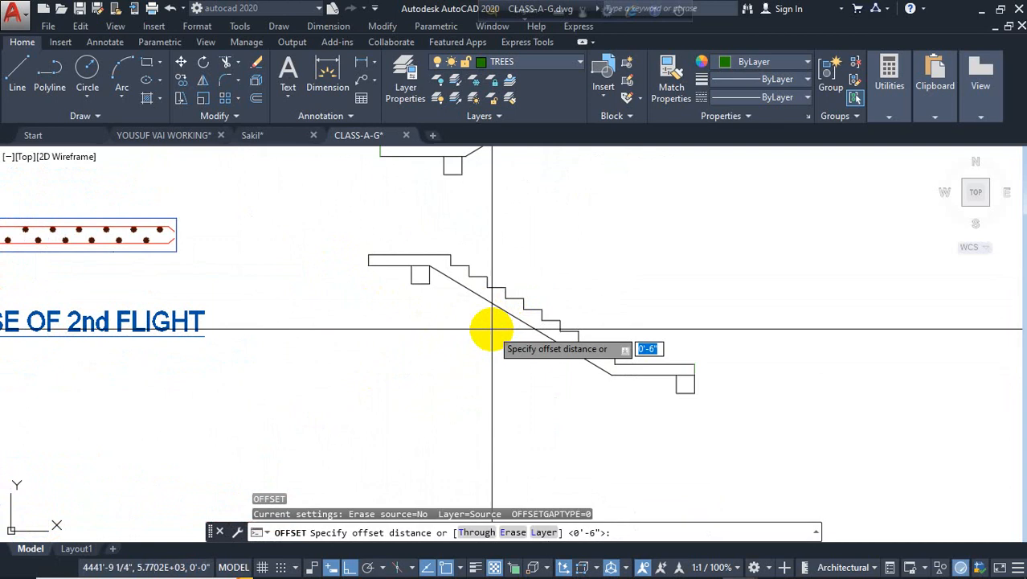
{"action": "type", "text": "1.5"}
{"action": "key", "text": "Return"}
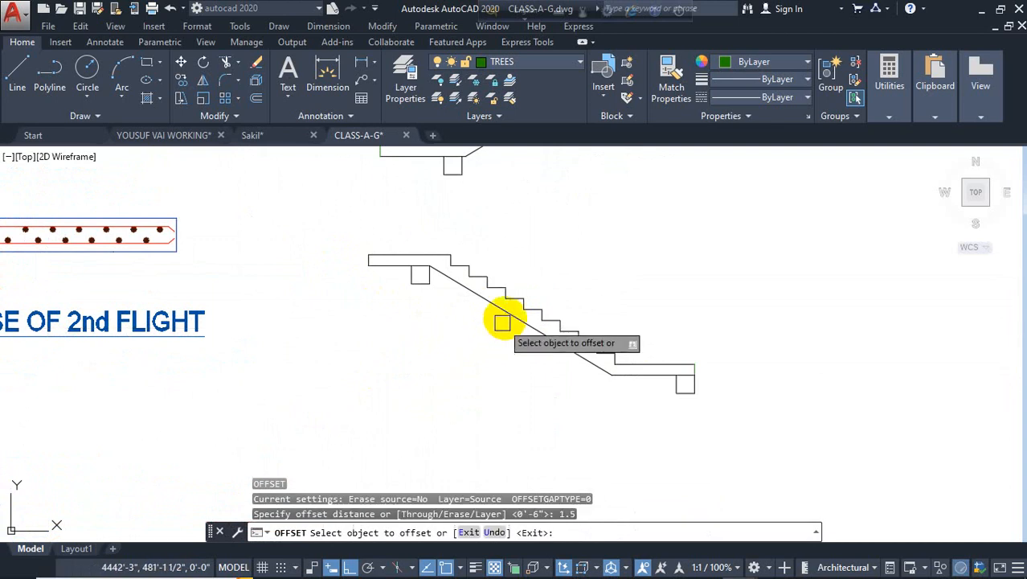
{"action": "left_click", "coordinate": [506, 312]}
{"action": "left_click", "coordinate": [592, 272]}
{"action": "scroll", "coordinate": [558, 301], "scroll_direction": "down", "scroll_amount": 4}
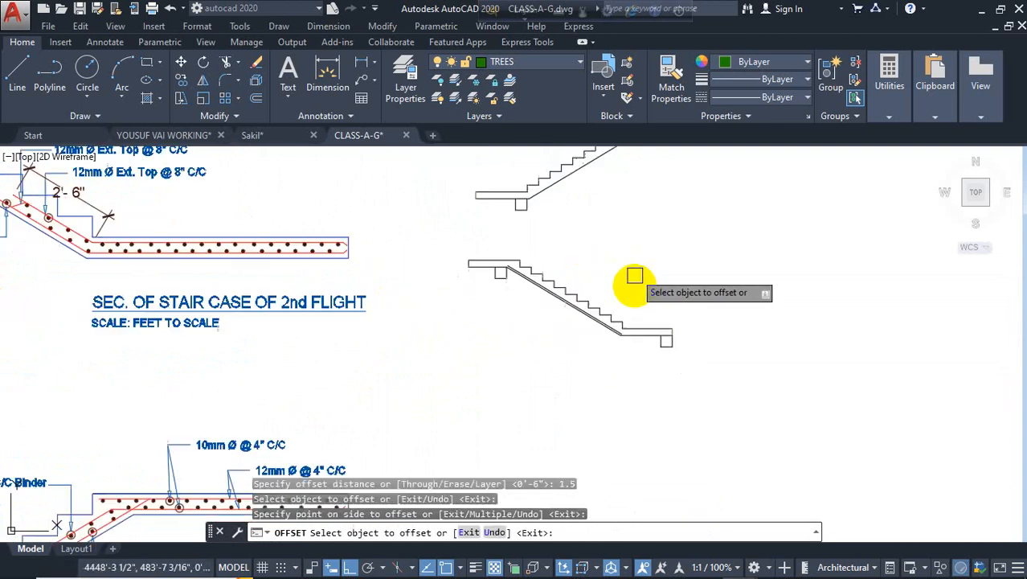
Offset the underside line of the lower flight's bottom landing 1.5 inches upward into the slab.
{"action": "scroll", "coordinate": [555, 341], "scroll_direction": "up", "scroll_amount": 1}
{"action": "scroll", "coordinate": [619, 249], "scroll_direction": "up", "scroll_amount": 4}
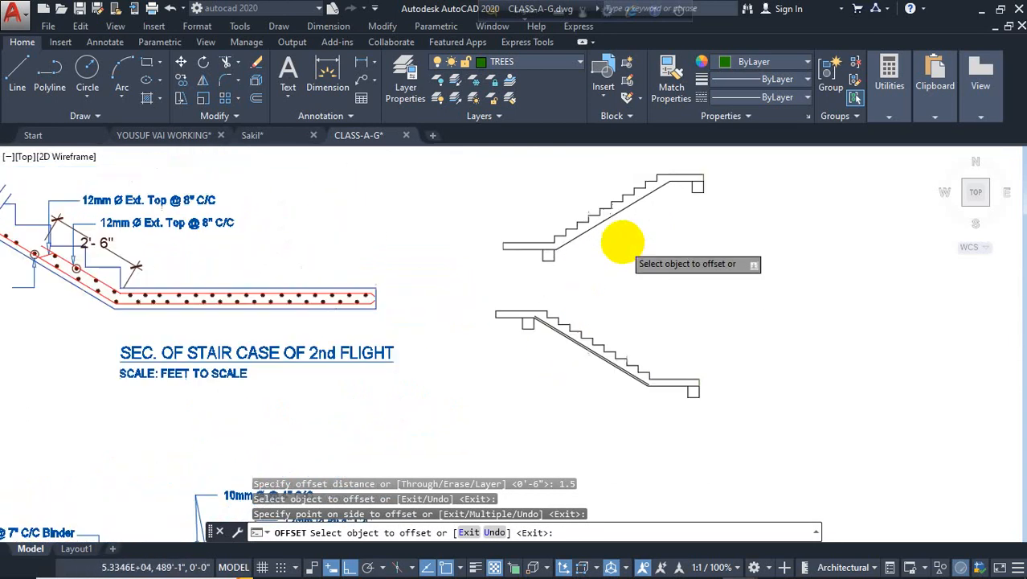
{"action": "middle_click_drag", "start_coordinate": [580, 328], "coordinate": [505, 217]}
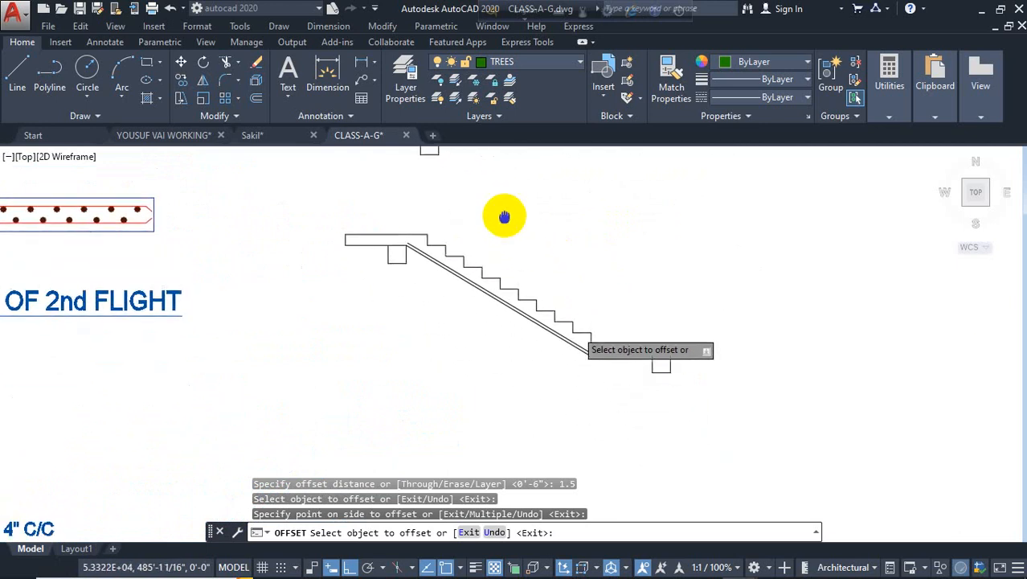
{"action": "scroll", "coordinate": [634, 343], "scroll_direction": "up", "scroll_amount": 3}
{"action": "left_click", "coordinate": [598, 350]}
{"action": "left_click", "coordinate": [711, 252]}
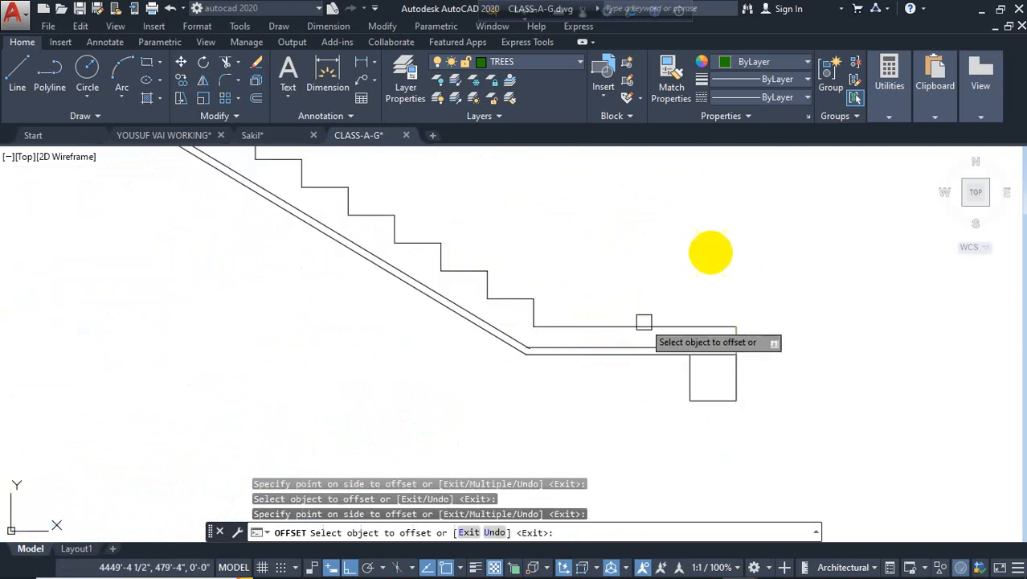
Offset the underside line of the lower flight's upper landing 1.5 inches upward into the slab.
{"action": "scroll", "coordinate": [710, 252], "scroll_direction": "down", "scroll_amount": 3}
{"action": "middle_click_drag", "start_coordinate": [371, 229], "coordinate": [527, 283]}
{"action": "scroll", "coordinate": [526, 283], "scroll_direction": "up", "scroll_amount": 4}
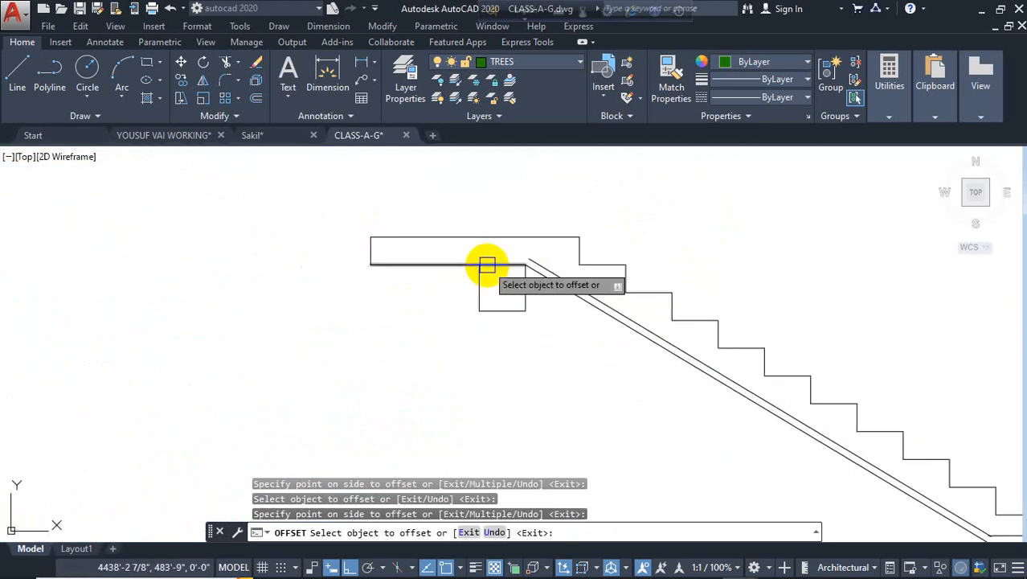
{"action": "left_click", "coordinate": [488, 267]}
{"action": "left_click", "coordinate": [601, 208]}
{"action": "scroll", "coordinate": [550, 241], "scroll_direction": "down", "scroll_amount": 1}
{"action": "key", "text": "Escape"}
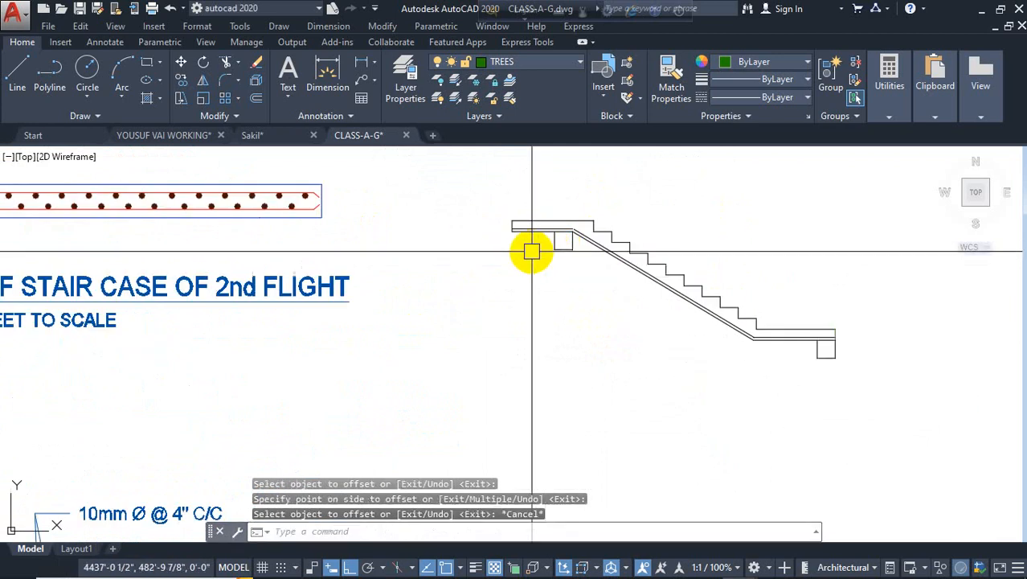
Fillet the sloping offset line with the upper landing's offset line into a sharp corner on the lower flight.
{"action": "scroll", "coordinate": [532, 248], "scroll_direction": "down", "scroll_amount": 1}
{"action": "scroll", "coordinate": [557, 241], "scroll_direction": "up", "scroll_amount": 2}
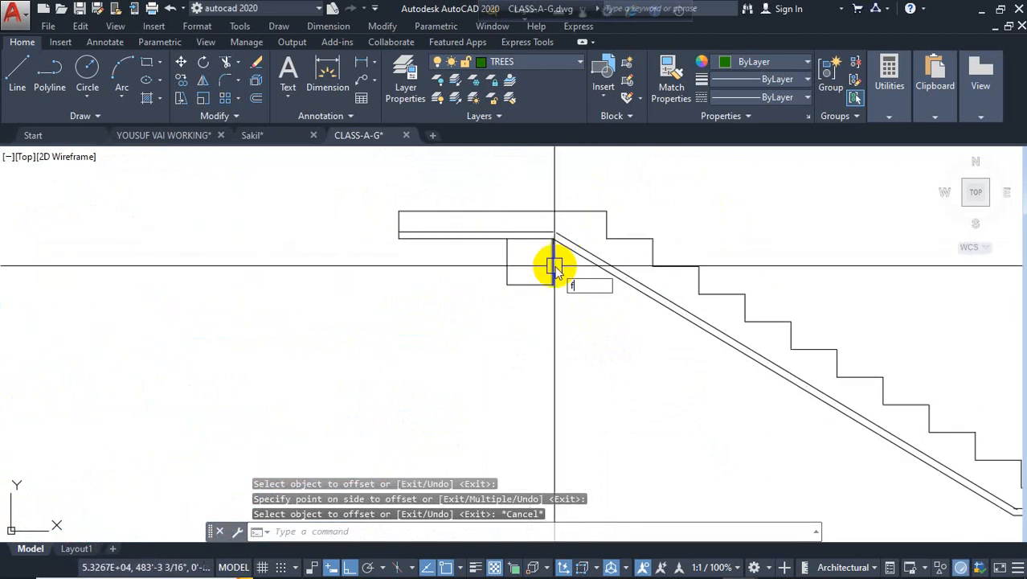
{"action": "key", "text": "Return"}
{"action": "scroll", "coordinate": [569, 239], "scroll_direction": "up", "scroll_amount": 2}
{"action": "left_click", "coordinate": [569, 238]}
{"action": "left_click", "coordinate": [527, 229]}
{"action": "scroll", "coordinate": [465, 211], "scroll_direction": "down", "scroll_amount": 4}
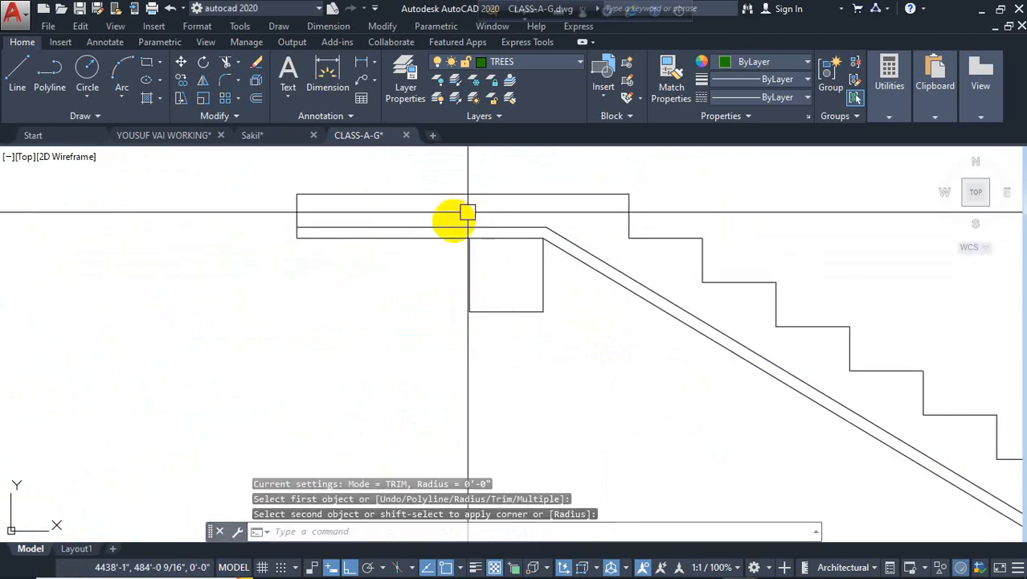
Examine the lower flight's offset lines along the slope and where they meet at the bottom landing.
{"action": "scroll", "coordinate": [505, 326], "scroll_direction": "up", "scroll_amount": 5}
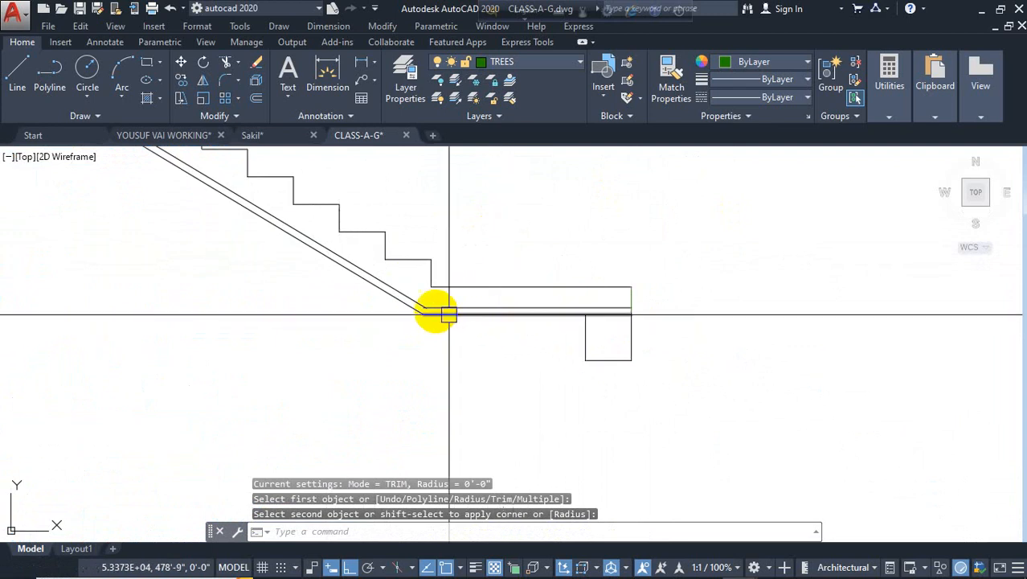
{"action": "scroll", "coordinate": [374, 325], "scroll_direction": "down", "scroll_amount": 4}
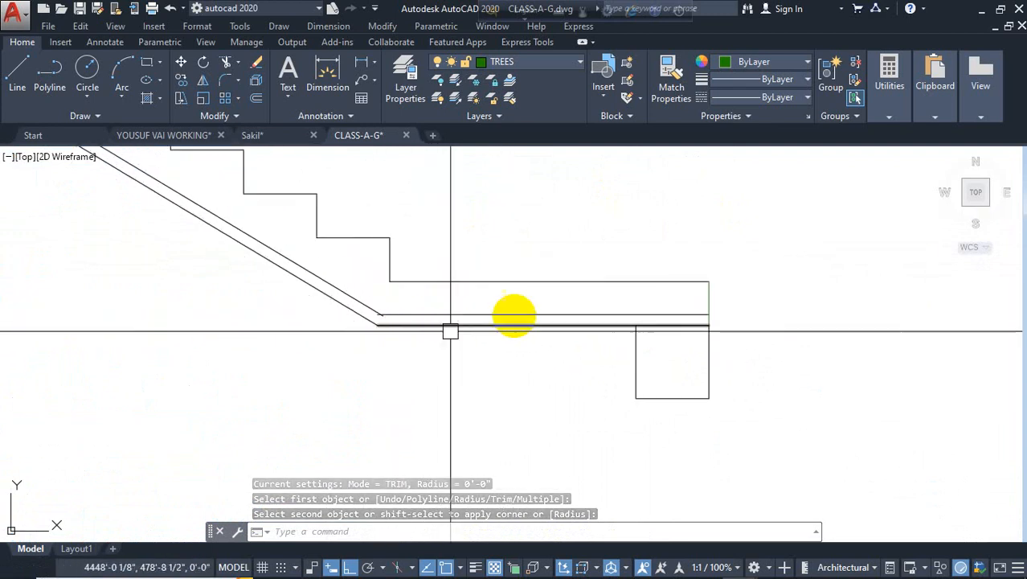
{"action": "scroll", "coordinate": [544, 311], "scroll_direction": "down", "scroll_amount": 3}
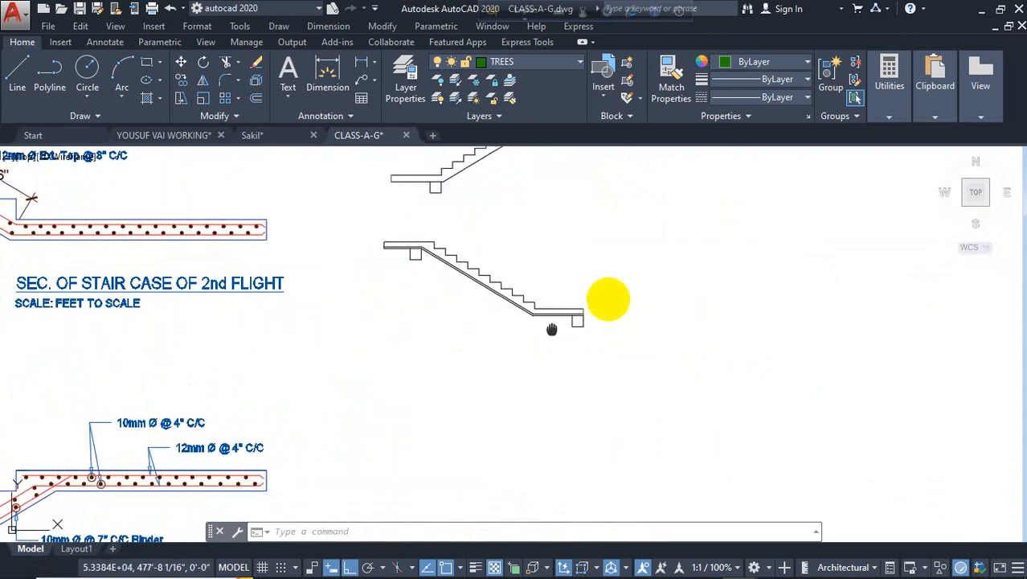
{"action": "middle_click_drag", "start_coordinate": [551, 328], "coordinate": [653, 287]}
{"action": "scroll", "coordinate": [568, 257], "scroll_direction": "up", "scroll_amount": 4}
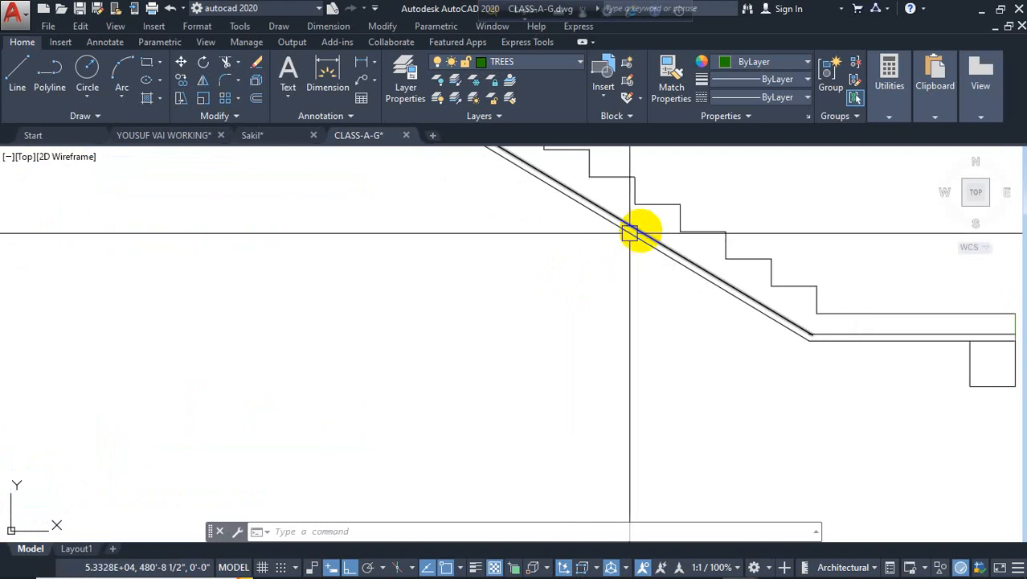
{"action": "scroll", "coordinate": [619, 266], "scroll_direction": "down", "scroll_amount": 3}
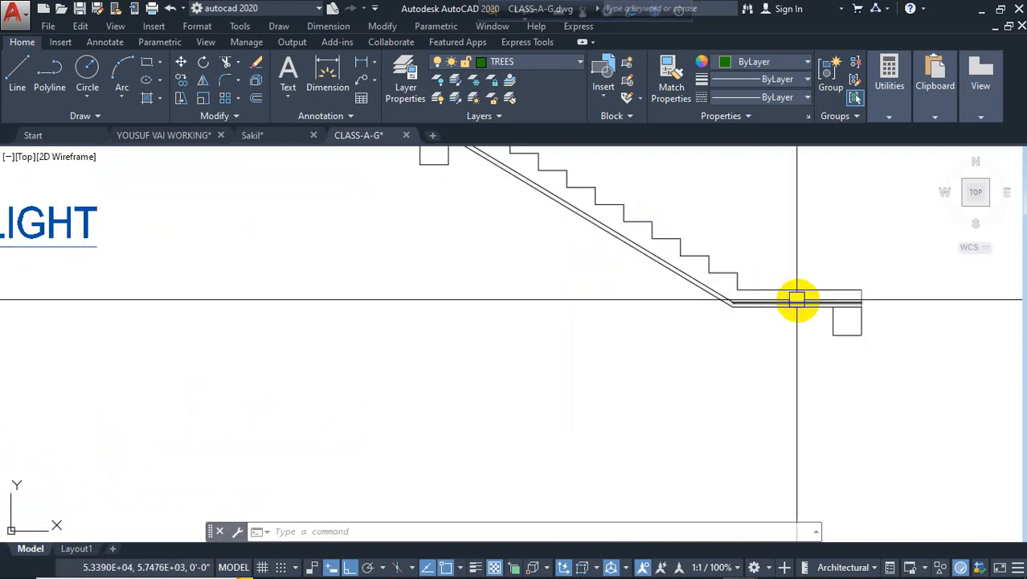
{"action": "scroll", "coordinate": [813, 300], "scroll_direction": "up", "scroll_amount": 4}
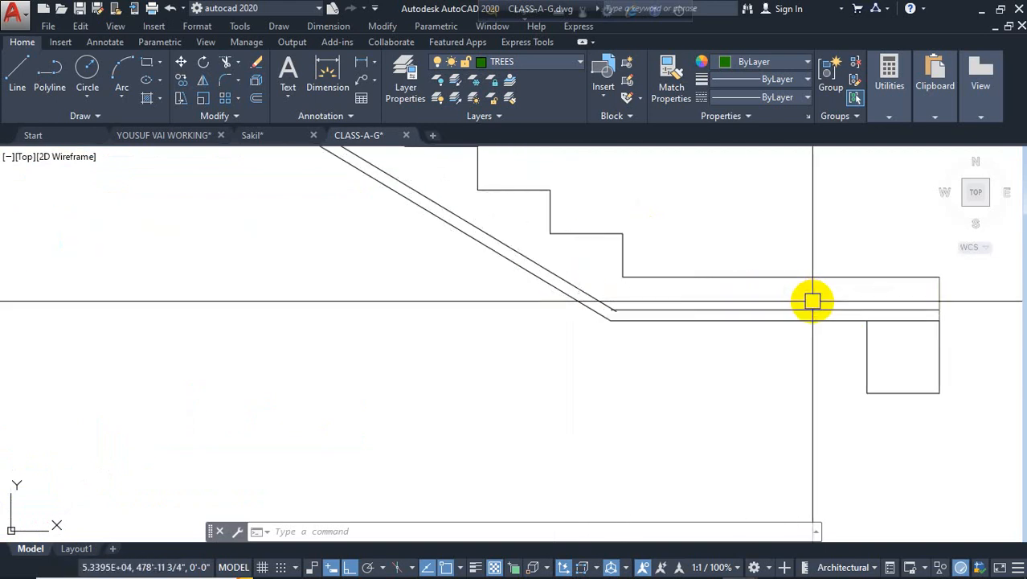
{"action": "scroll", "coordinate": [810, 299], "scroll_direction": "down", "scroll_amount": 3}
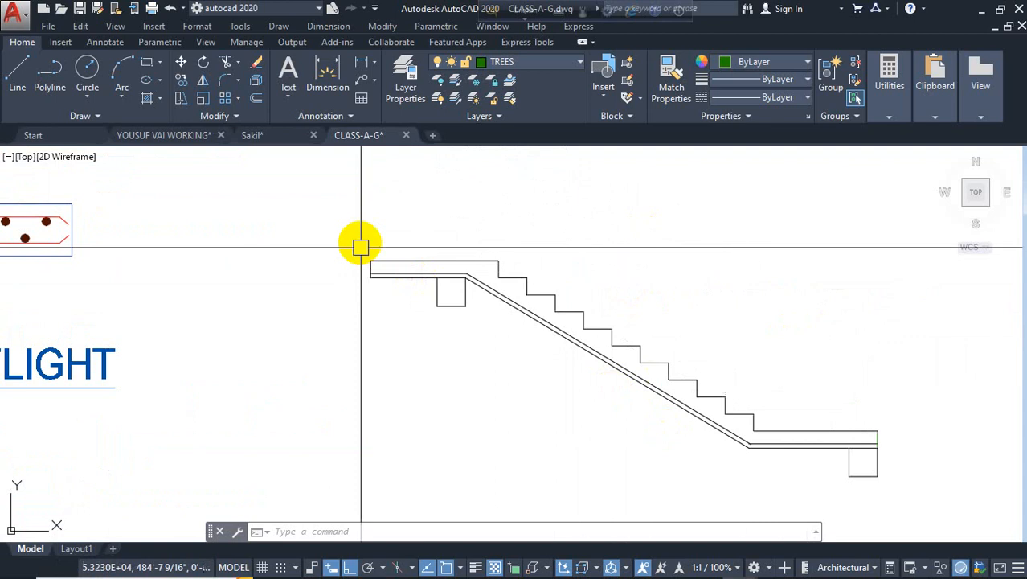
Delete the offset line just above the underside of the lower flight's upper landing.
{"action": "scroll", "coordinate": [360, 241], "scroll_direction": "up", "scroll_amount": 4}
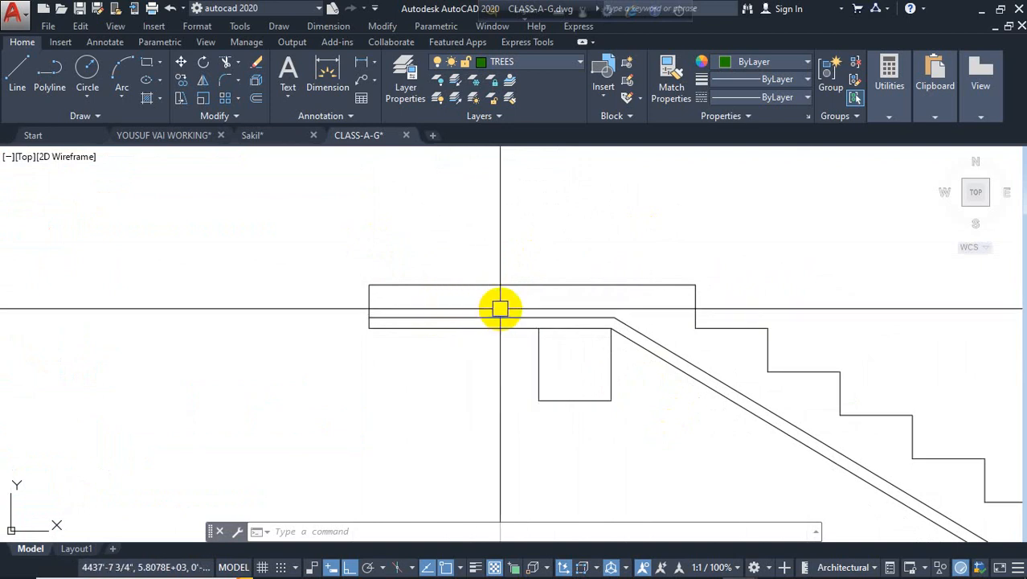
{"action": "scroll", "coordinate": [489, 320], "scroll_direction": "down", "scroll_amount": 2}
{"action": "scroll", "coordinate": [600, 306], "scroll_direction": "up", "scroll_amount": 2}
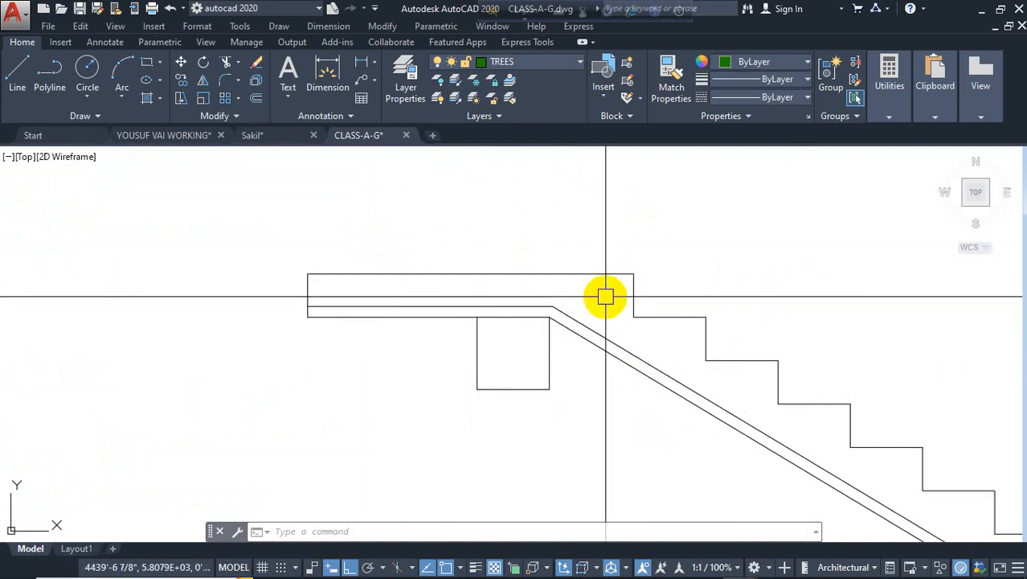
{"action": "left_click", "coordinate": [519, 304]}
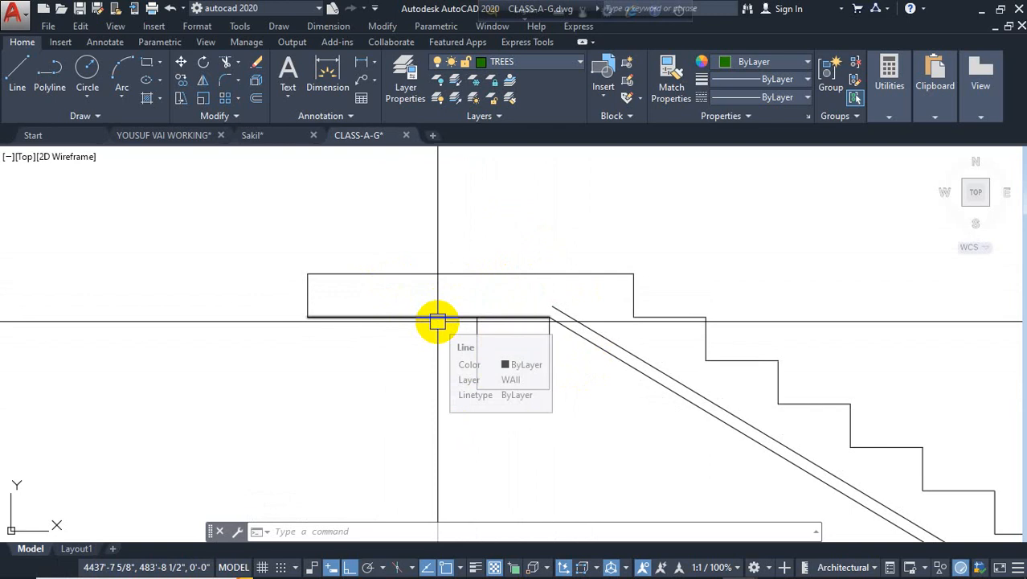
{"action": "scroll", "coordinate": [368, 349], "scroll_direction": "down", "scroll_amount": 2}
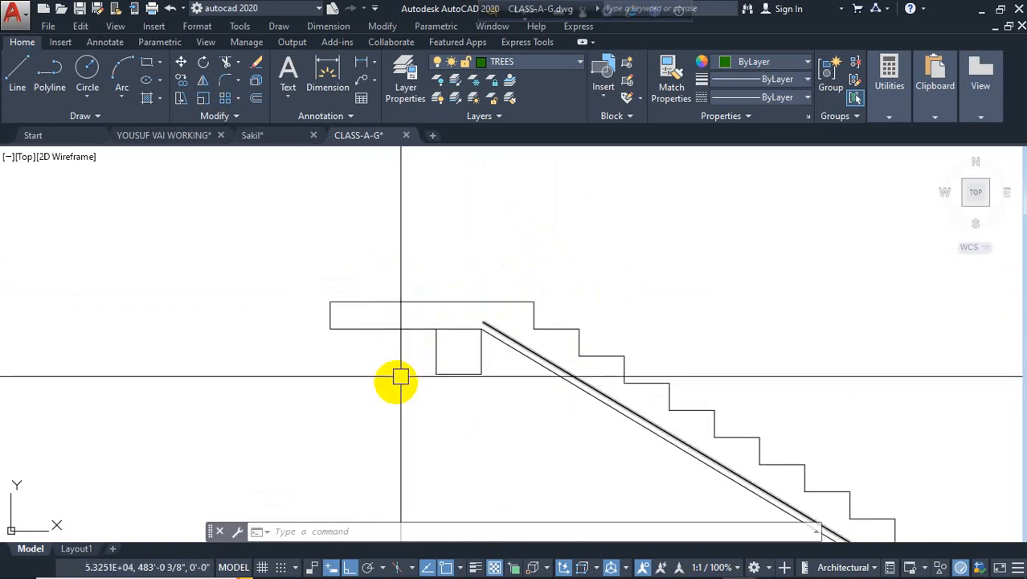
Offset the top line of the lower flight's upper landing 1.5 inches downward into the slab.
{"action": "key", "text": "Return"}
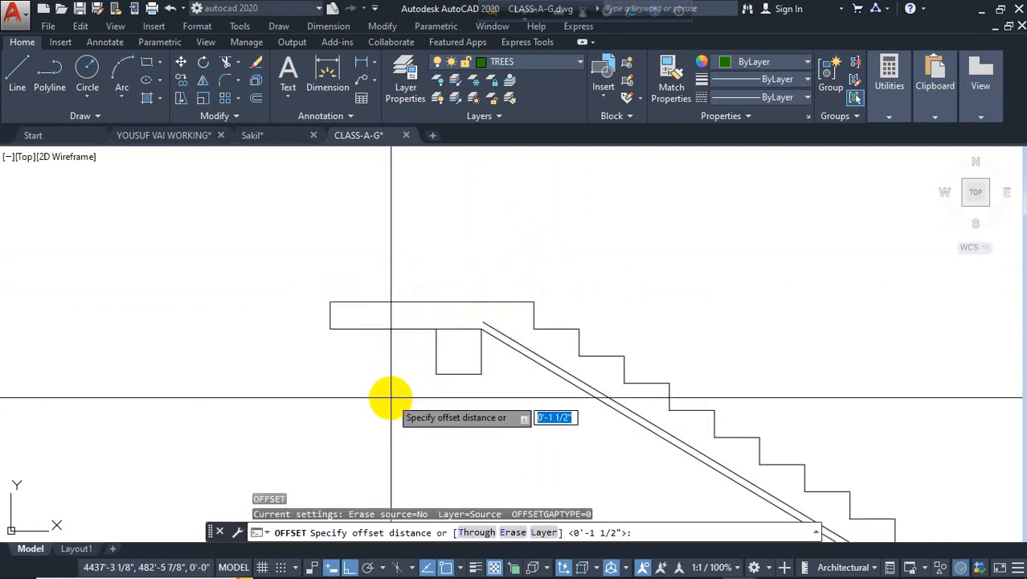
{"action": "key", "text": "Return"}
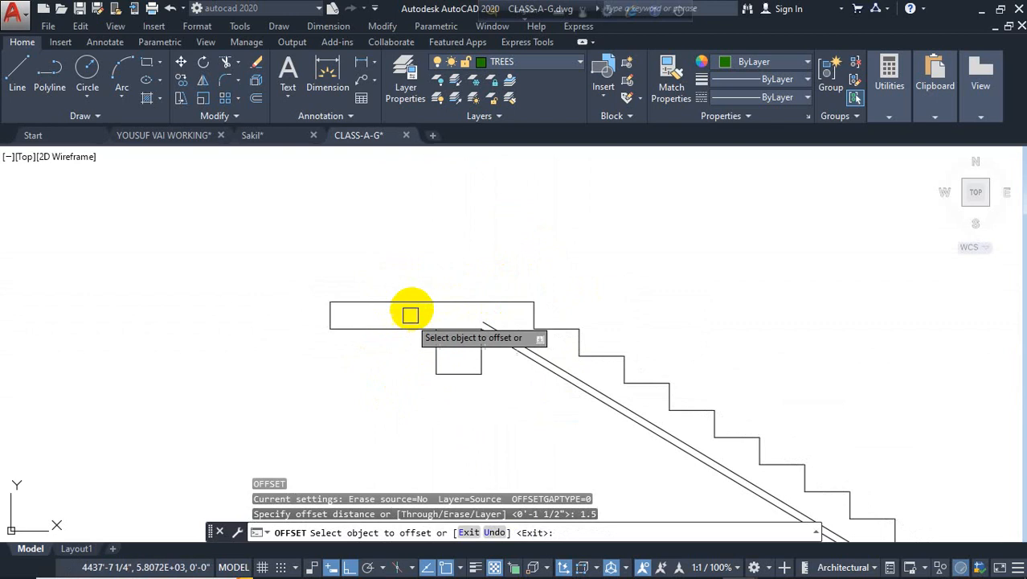
{"action": "left_click", "coordinate": [412, 303]}
{"action": "left_click", "coordinate": [373, 360]}
{"action": "key", "text": "Escape"}
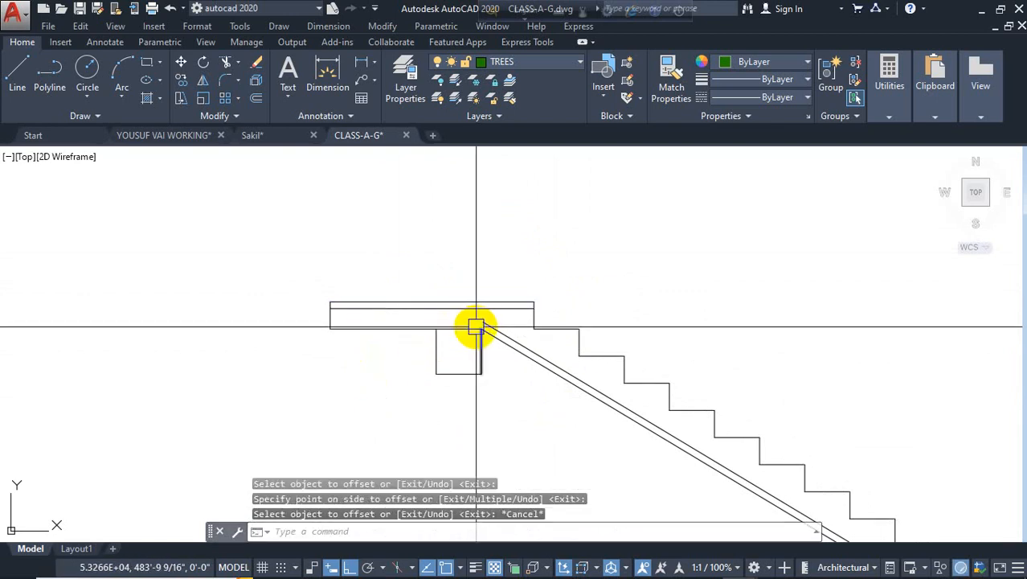
Fillet the lower flight's sloping offset line with the upper landing's new top offset line into a sharp corner.
{"action": "type", "text": "f"}
{"action": "key", "text": "Return"}
{"action": "scroll", "coordinate": [493, 328], "scroll_direction": "up", "scroll_amount": 4}
{"action": "left_click", "coordinate": [493, 325]}
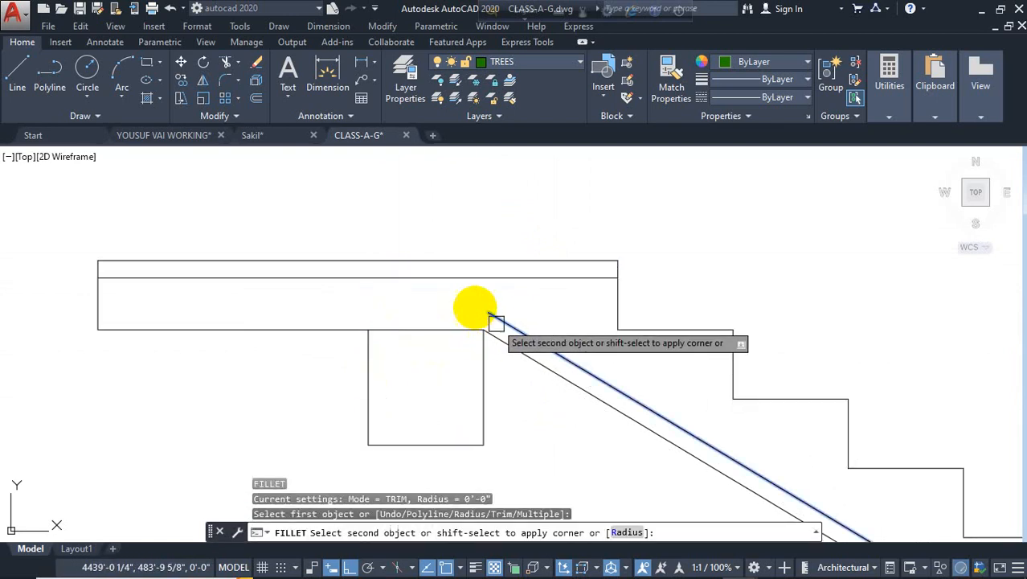
{"action": "left_click", "coordinate": [425, 275]}
{"action": "scroll", "coordinate": [324, 319], "scroll_direction": "down", "scroll_amount": 4}
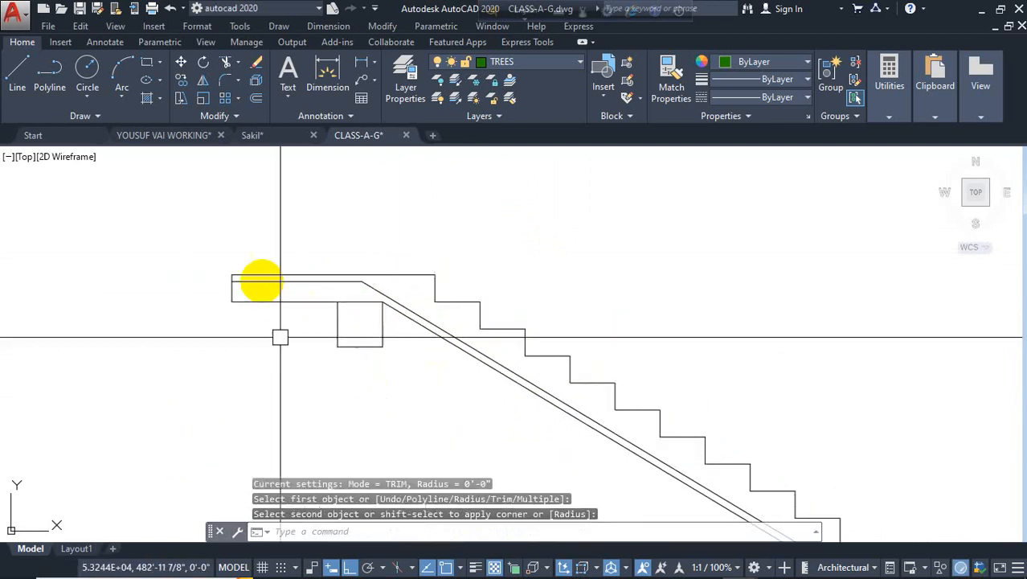
Offset the underside of the lower flight's upper landing 1.5 inches upward into the slab.
{"action": "scroll", "coordinate": [279, 288], "scroll_direction": "up", "scroll_amount": 4}
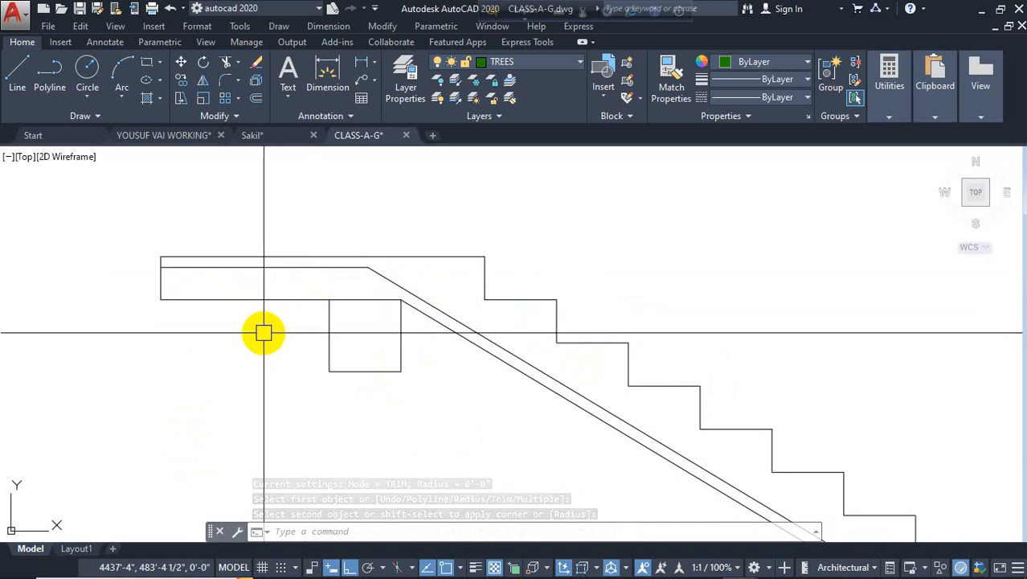
{"action": "type", "text": "o"}
{"action": "key", "text": "Return"}
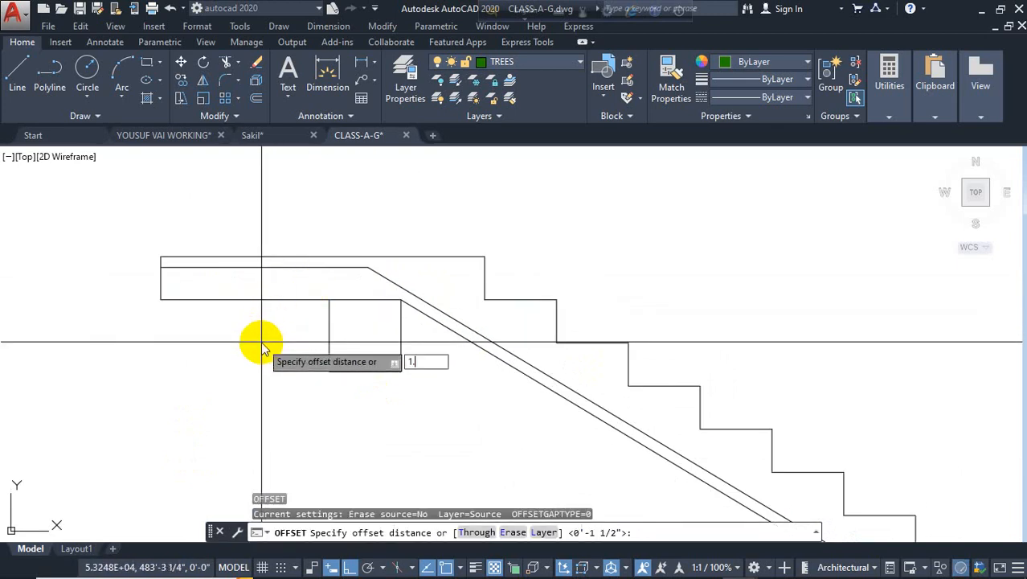
{"action": "key", "text": "Return"}
{"action": "left_click", "coordinate": [274, 299]}
{"action": "left_click", "coordinate": [333, 209]}
{"action": "key", "text": "Escape"}
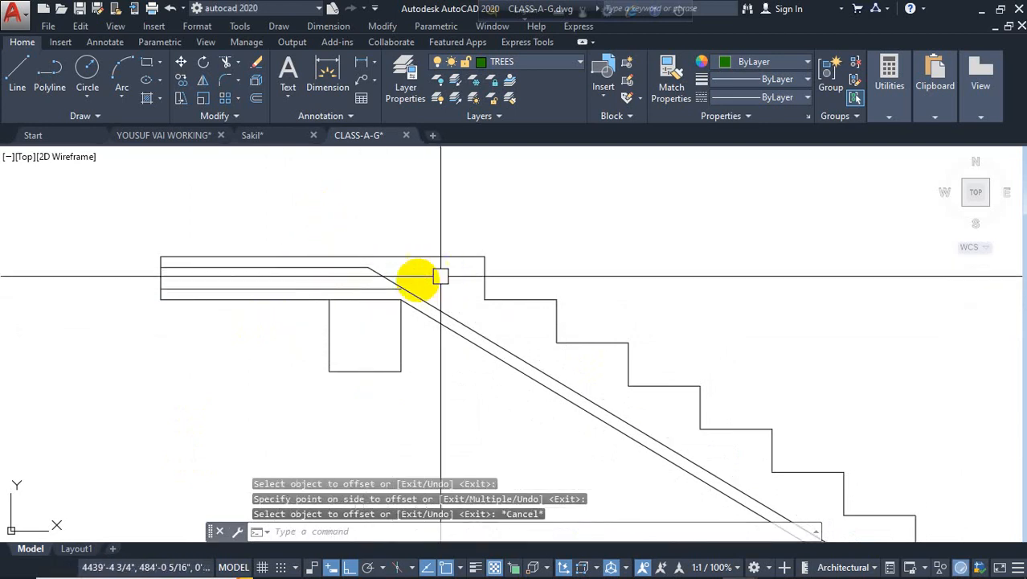
Draw a sloping line through the lower flight's inner step corners, from the first step below the upper landing to the last tread.
{"action": "scroll", "coordinate": [484, 276], "scroll_direction": "down", "scroll_amount": 6}
{"action": "middle_click_drag", "start_coordinate": [488, 300], "coordinate": [704, 311]}
{"action": "scroll", "coordinate": [553, 333], "scroll_direction": "down", "scroll_amount": 2}
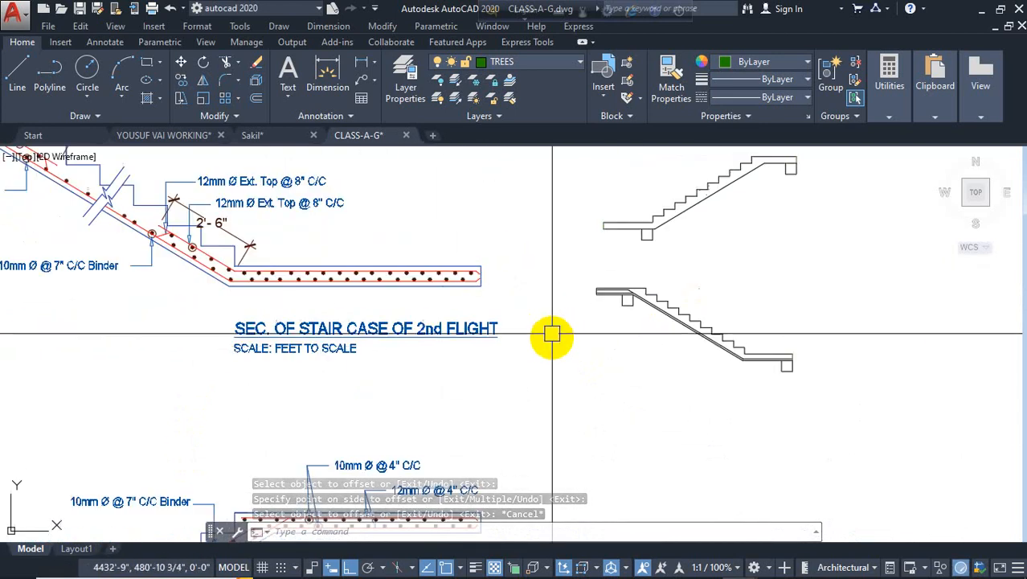
{"action": "middle_click_drag", "start_coordinate": [553, 347], "coordinate": [501, 401]}
{"action": "scroll", "coordinate": [592, 346], "scroll_direction": "up", "scroll_amount": 10}
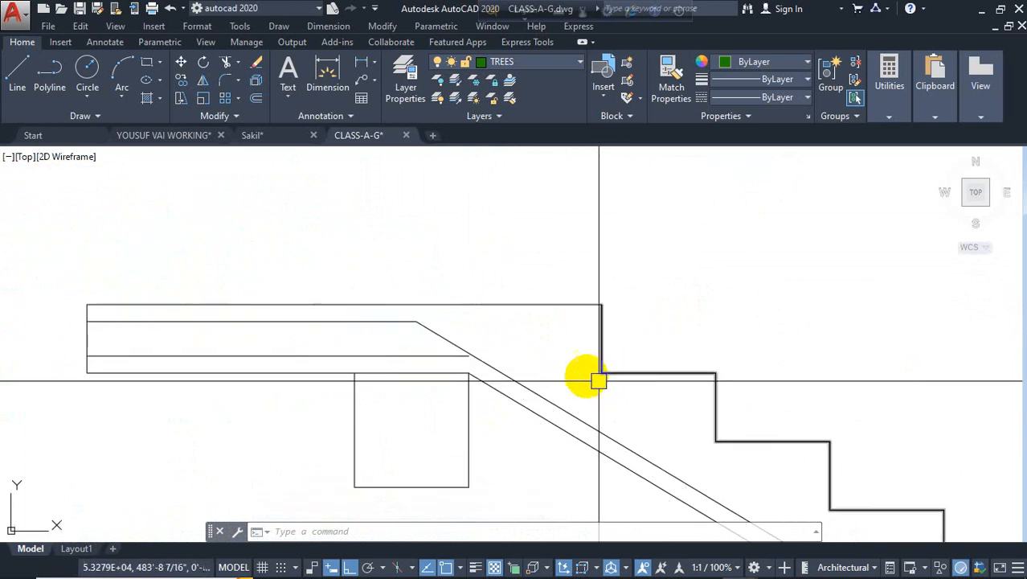
{"action": "middle_click_drag", "start_coordinate": [599, 381], "coordinate": [545, 354]}
{"action": "left_click", "coordinate": [16, 74]}
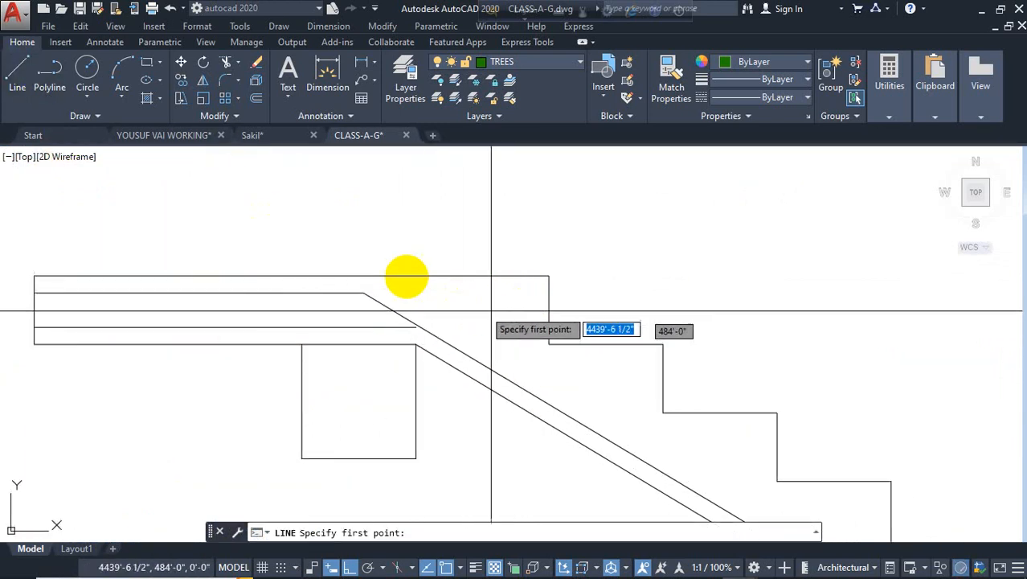
{"action": "scroll", "coordinate": [482, 296], "scroll_direction": "down", "scroll_amount": 2}
{"action": "left_click", "coordinate": [495, 314]}
{"action": "scroll", "coordinate": [251, 236], "scroll_direction": "down", "scroll_amount": 3}
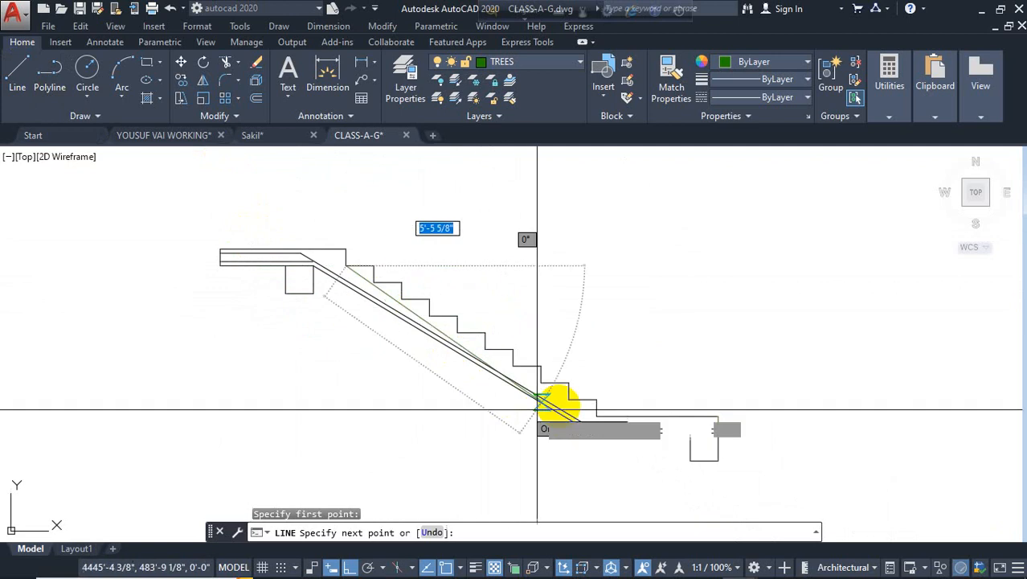
{"action": "scroll", "coordinate": [547, 402], "scroll_direction": "up", "scroll_amount": 4}
{"action": "left_click", "coordinate": [585, 392]}
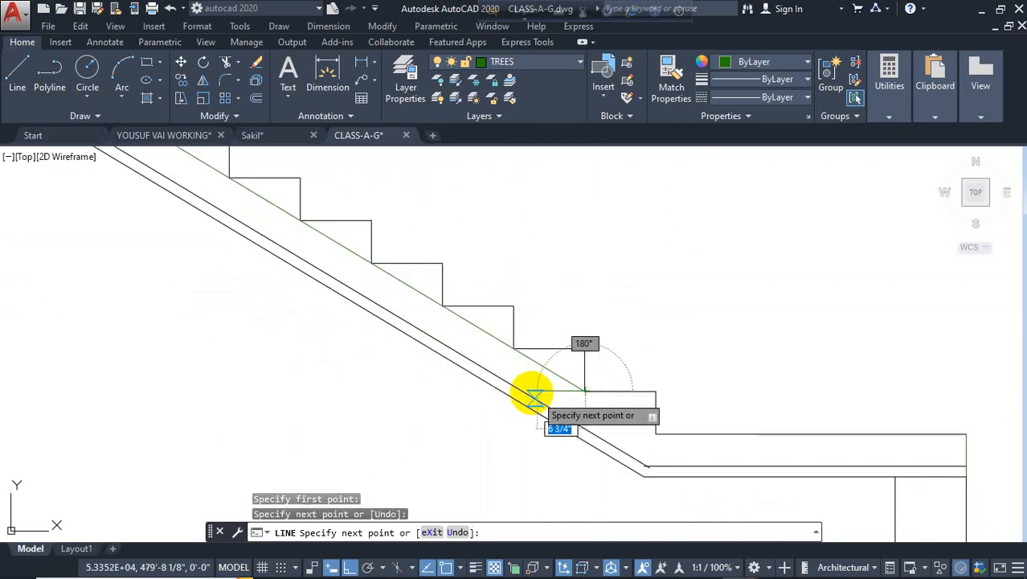
{"action": "key", "text": "Return"}
Examine the extra top bars and their 2'-6" extents in the finished stair case reference sections.
{"action": "scroll", "coordinate": [582, 238], "scroll_direction": "down", "scroll_amount": 4}
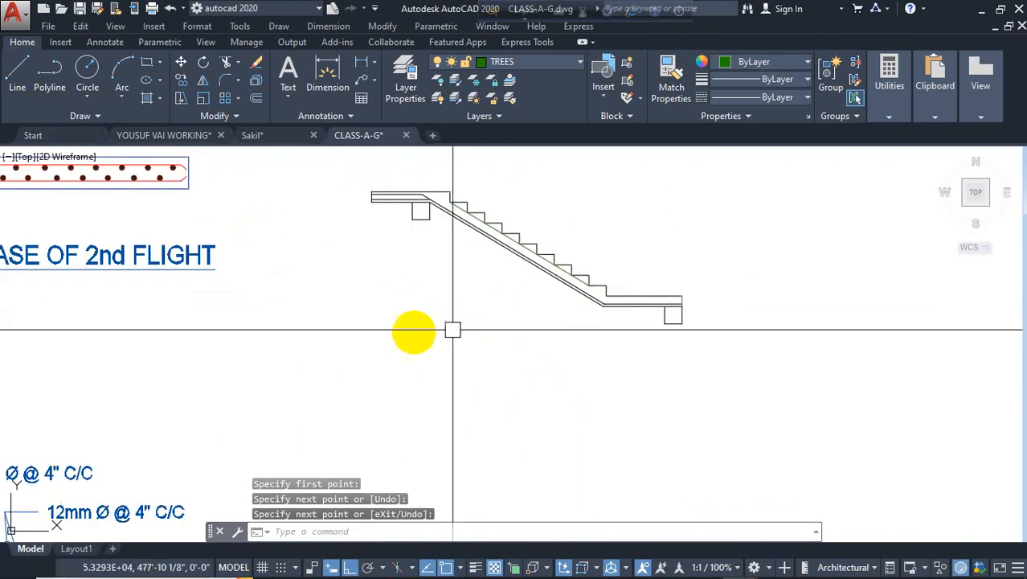
{"action": "middle_click_drag", "start_coordinate": [412, 333], "coordinate": [707, 293]}
{"action": "middle_click_drag", "start_coordinate": [562, 339], "coordinate": [738, 427]}
{"action": "scroll", "coordinate": [561, 366], "scroll_direction": "down", "scroll_amount": 3}
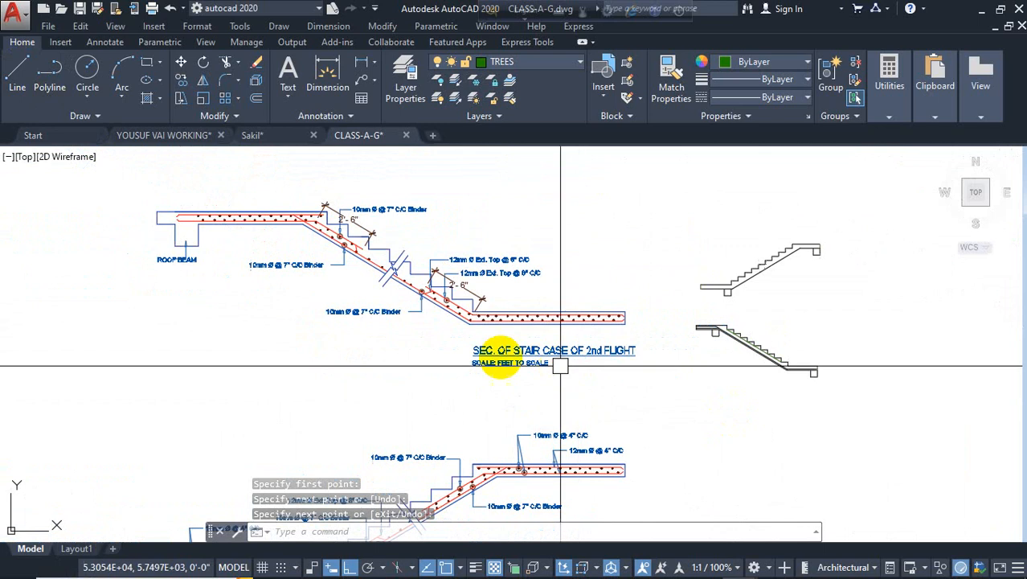
{"action": "scroll", "coordinate": [419, 249], "scroll_direction": "up", "scroll_amount": 5}
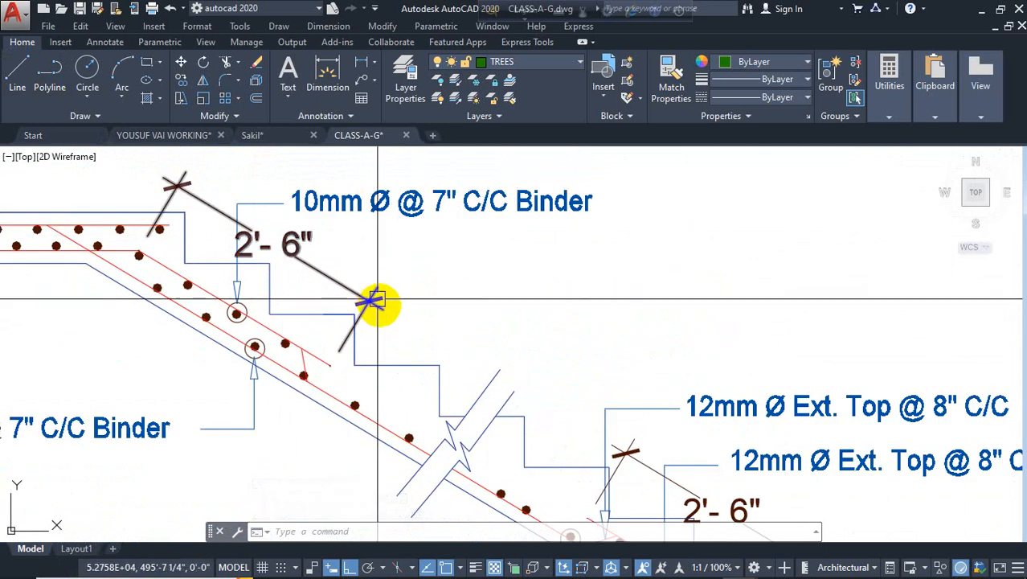
{"action": "scroll", "coordinate": [360, 261], "scroll_direction": "down", "scroll_amount": 2}
{"action": "scroll", "coordinate": [322, 306], "scroll_direction": "down", "scroll_amount": 2}
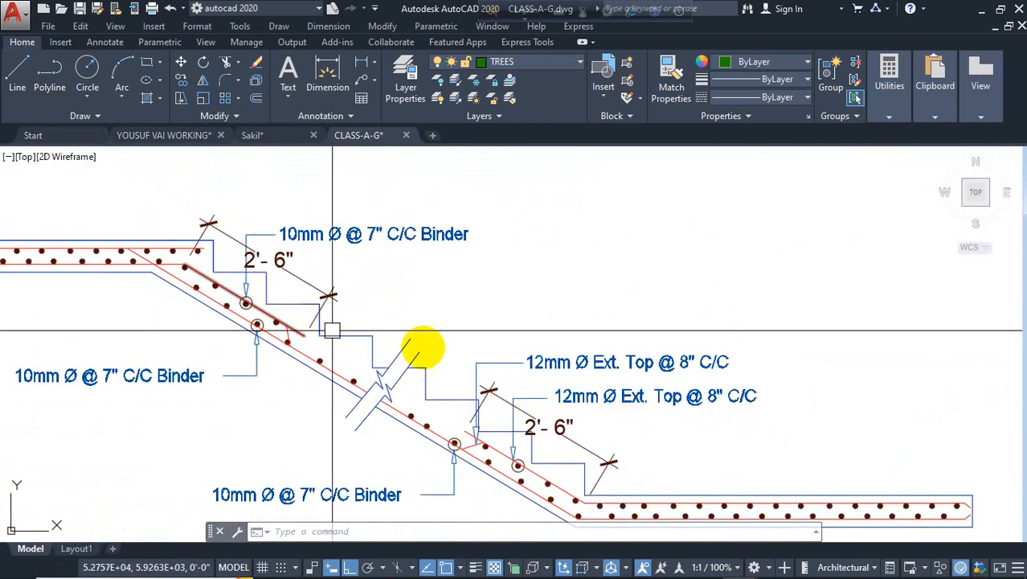
{"action": "middle_click_drag", "start_coordinate": [489, 386], "coordinate": [527, 342]}
{"action": "scroll", "coordinate": [328, 302], "scroll_direction": "down", "scroll_amount": 4}
{"action": "mouse_move", "coordinate": [369, 400]}
{"action": "middle_mouse_down"}
{"action": "mouse_move", "coordinate": [374, 319]}
{"action": "mouse_move", "coordinate": [346, 213]}
{"action": "middle_mouse_up"}
{"action": "scroll", "coordinate": [340, 413], "scroll_direction": "up", "scroll_amount": 4}
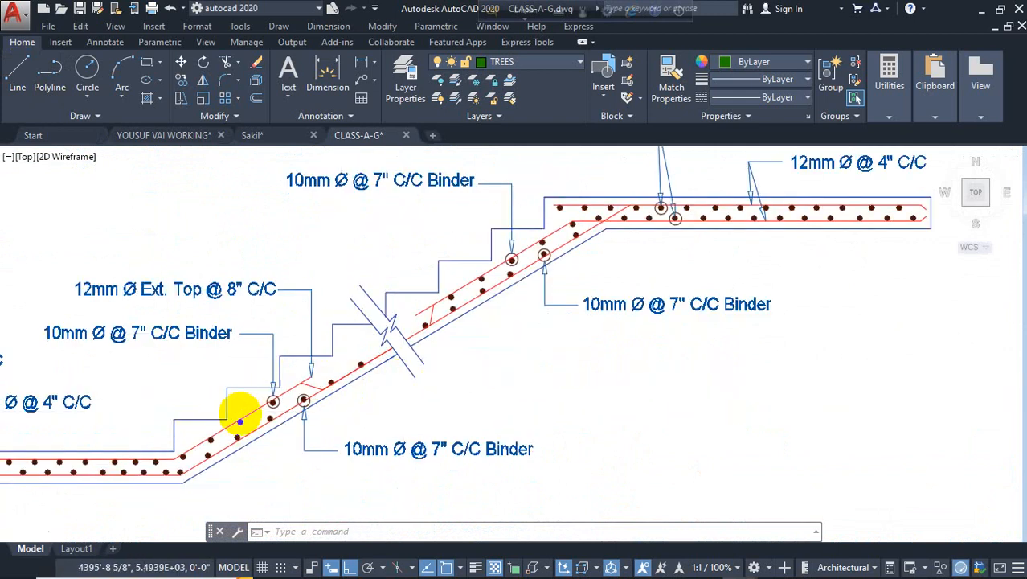
{"action": "scroll", "coordinate": [236, 409], "scroll_direction": "down", "scroll_amount": 6}
{"action": "scroll", "coordinate": [501, 283], "scroll_direction": "up", "scroll_amount": 12}
{"action": "scroll", "coordinate": [504, 283], "scroll_direction": "down", "scroll_amount": 5}
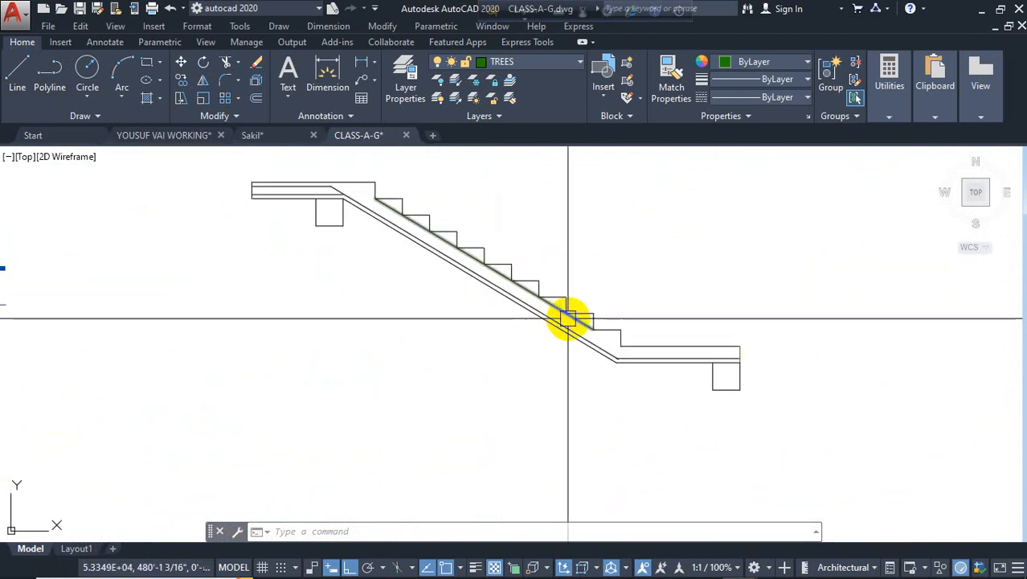
Stretch the lower end of the sloping step line to the corner where the last riser meets the bottom landing.
{"action": "scroll", "coordinate": [568, 319], "scroll_direction": "up", "scroll_amount": 3}
{"action": "left_click", "coordinate": [619, 339]}
{"action": "scroll", "coordinate": [619, 345], "scroll_direction": "down", "scroll_amount": 2}
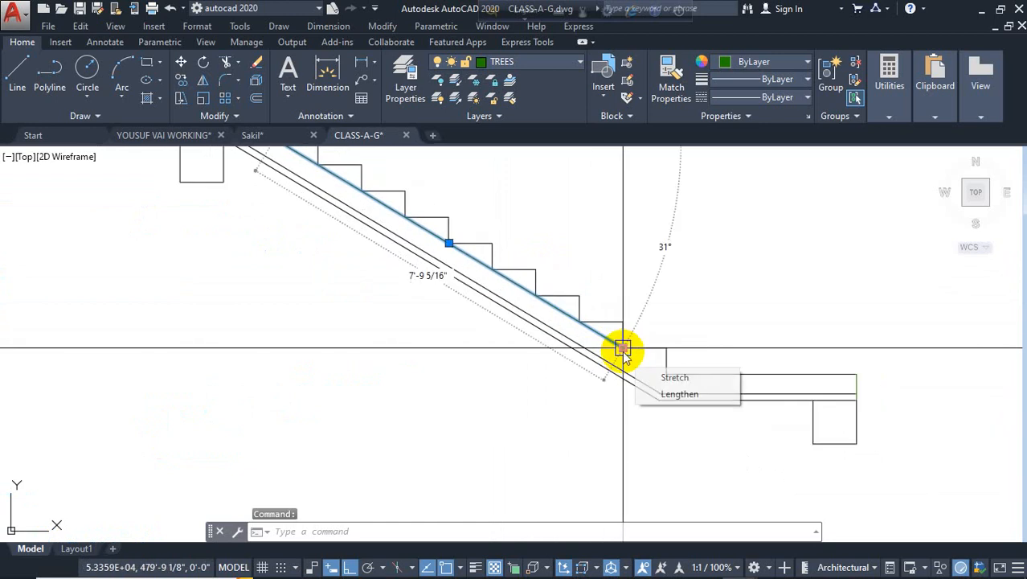
{"action": "middle_click_drag", "start_coordinate": [534, 336], "coordinate": [586, 426]}
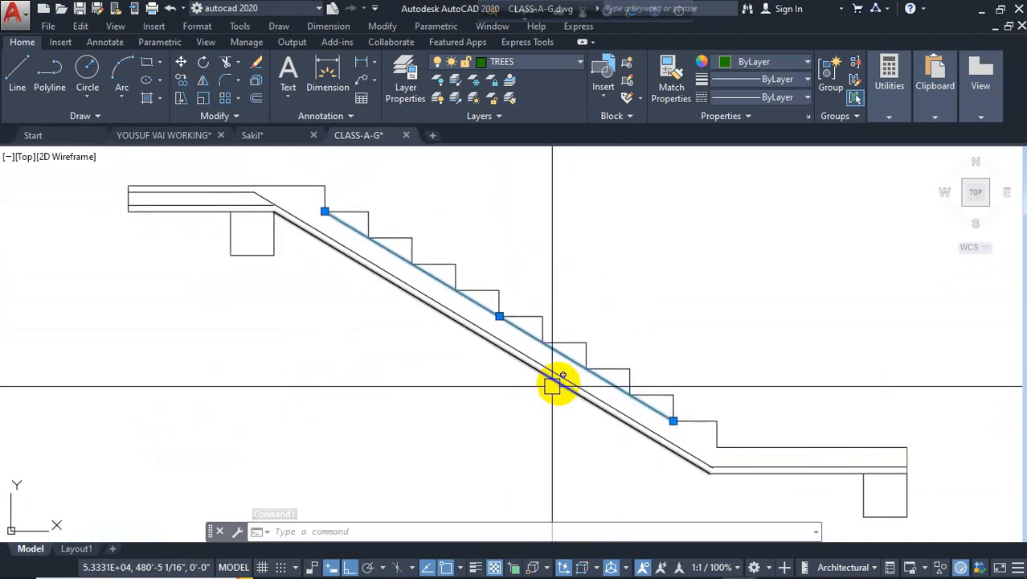
{"action": "left_click", "coordinate": [673, 420]}
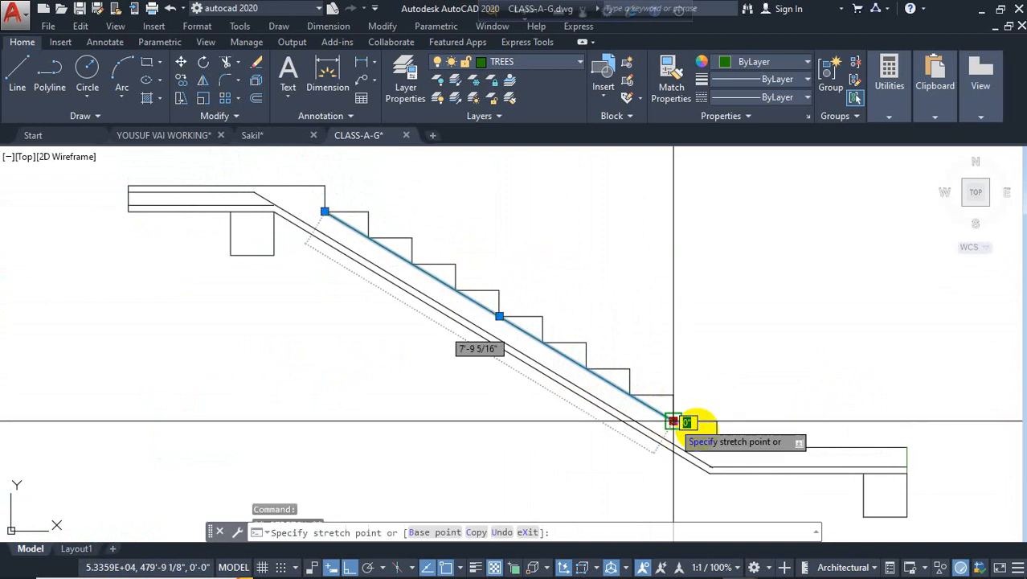
{"action": "left_click", "coordinate": [717, 445]}
{"action": "key", "text": "Escape"}
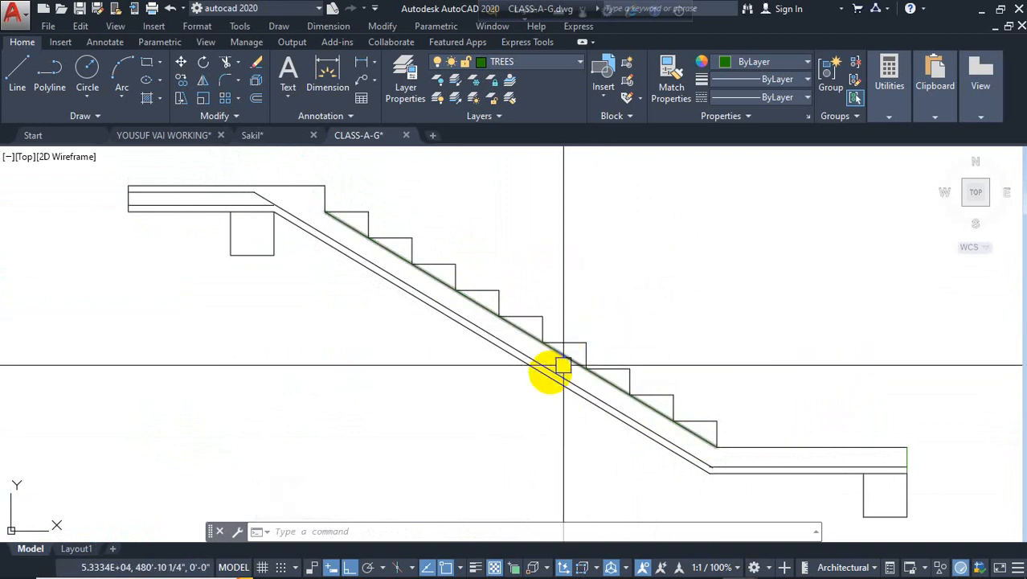
Divide the sloping step line of the lower flight into 3 equal segments.
{"action": "type", "text": "iv"}
{"action": "key", "text": "Return"}
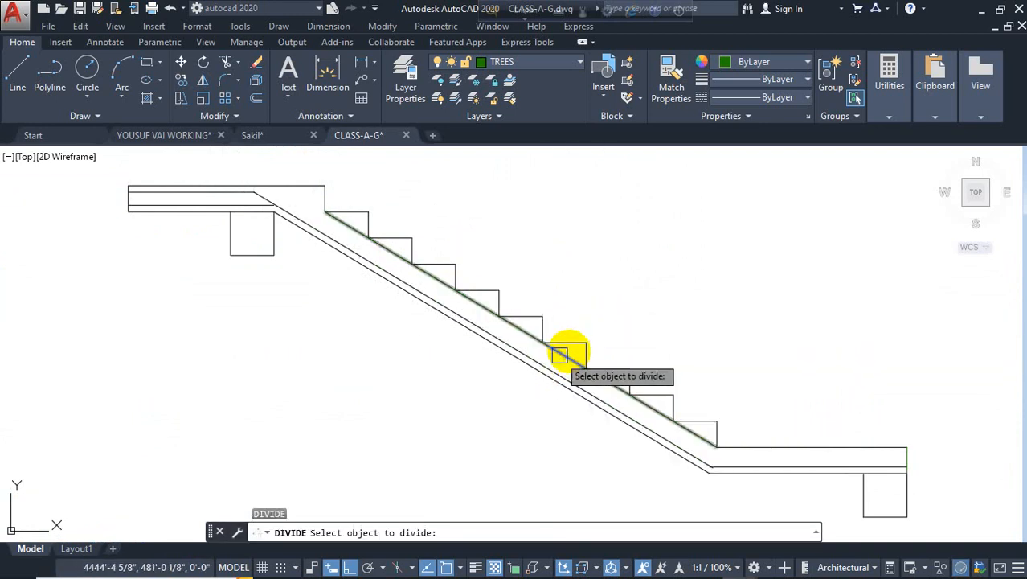
{"action": "left_click", "coordinate": [563, 360]}
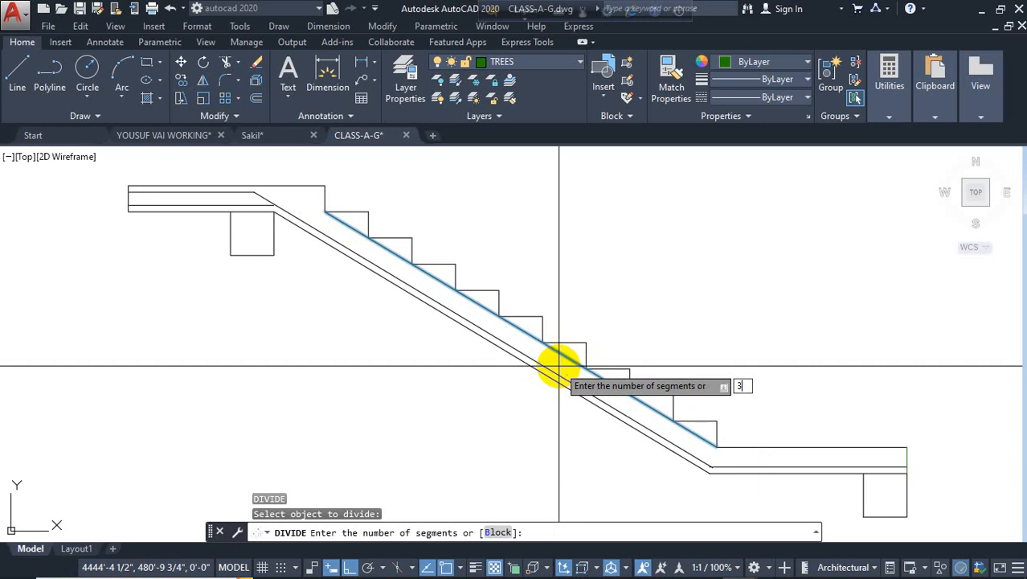
{"action": "key", "text": "Return"}
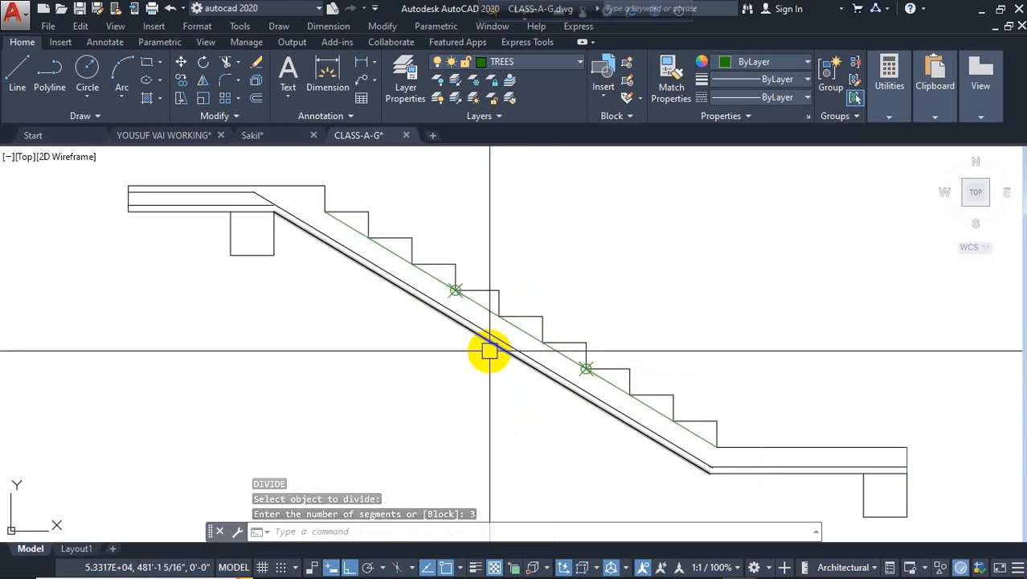
Offset the full sloping step line 1.5 inches downward into the slab.
{"action": "type", "text": "o"}
{"action": "key", "text": "Return"}
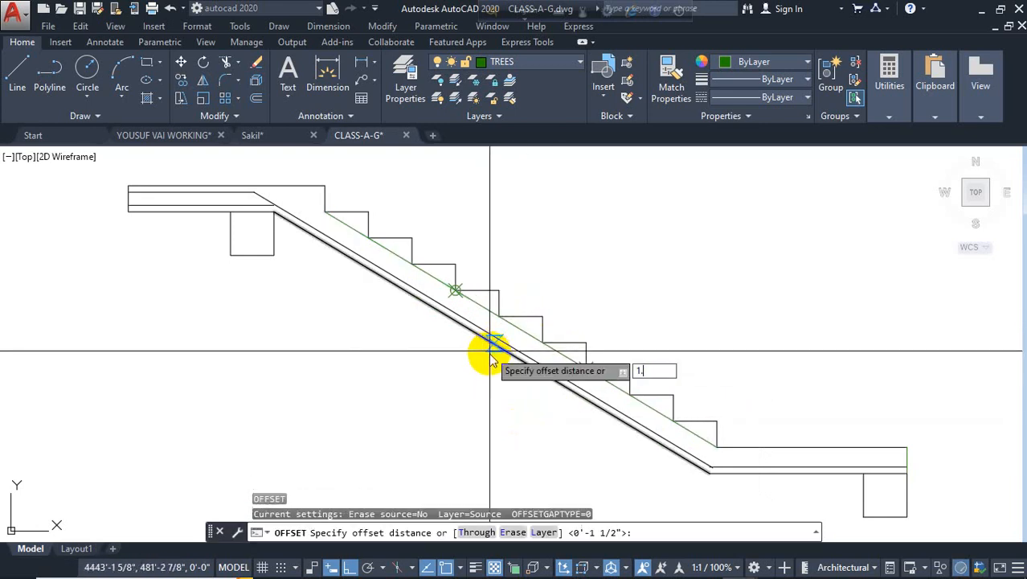
{"action": "key", "text": "Return"}
{"action": "left_click", "coordinate": [519, 331]}
{"action": "left_click", "coordinate": [471, 356]}
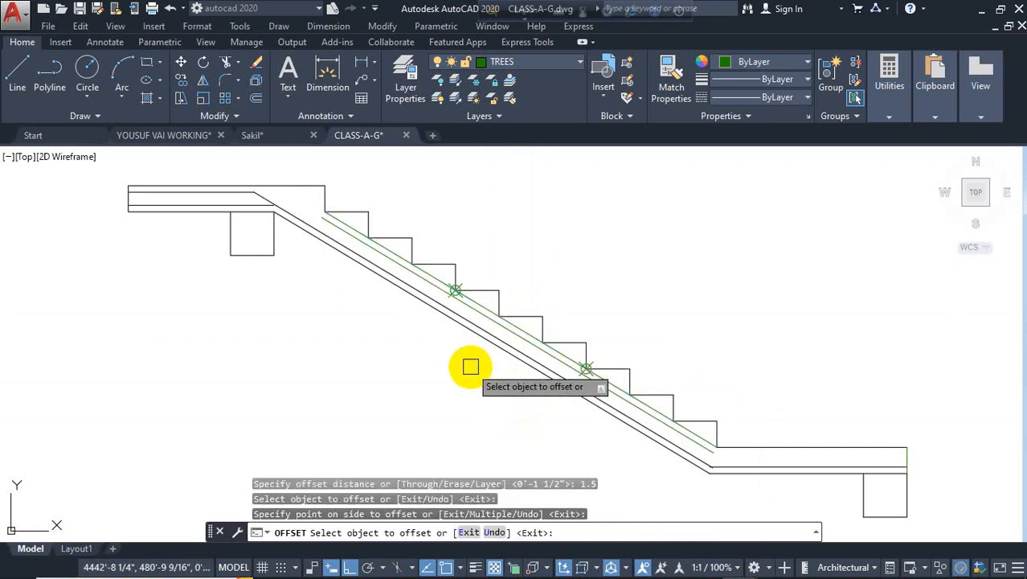
{"action": "key", "text": "Escape"}
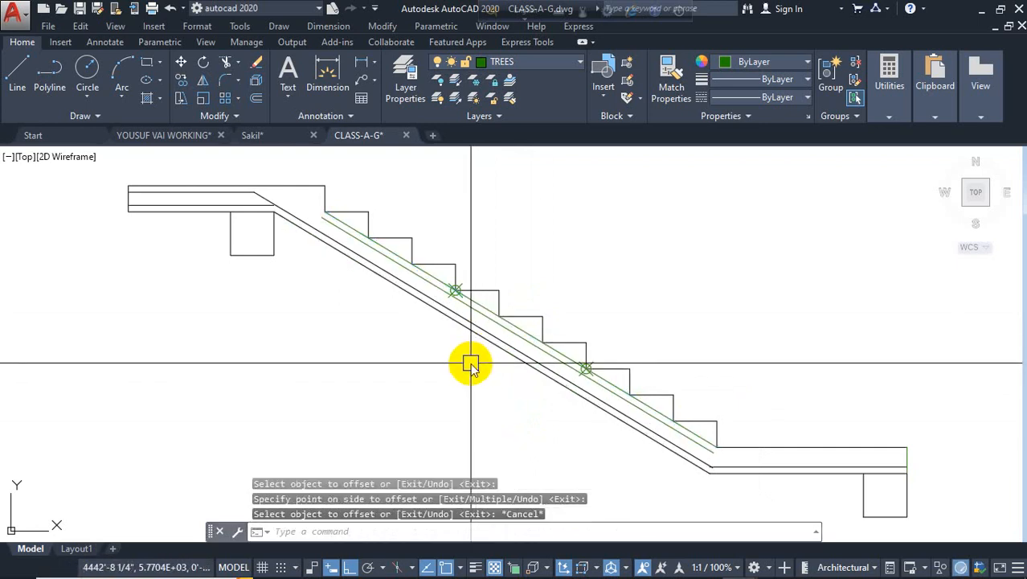
Trim away the middle third of the sloping step line between the two division points.
{"action": "type", "text": "tr"}
{"action": "key", "text": "Return"}
{"action": "scroll", "coordinate": [528, 324], "scroll_direction": "up", "scroll_amount": 2}
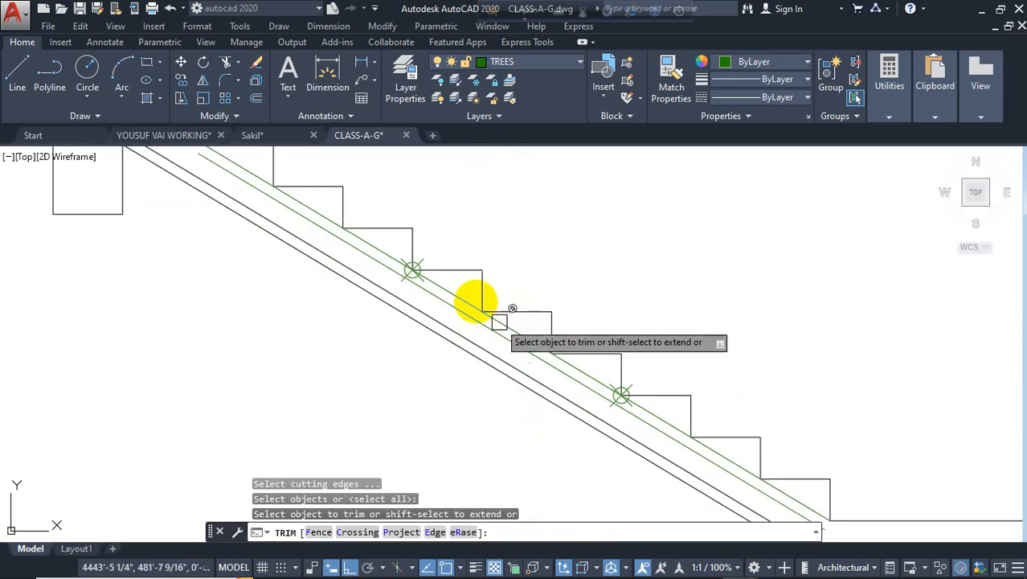
{"action": "left_click", "coordinate": [474, 291]}
{"action": "left_click", "coordinate": [504, 320]}
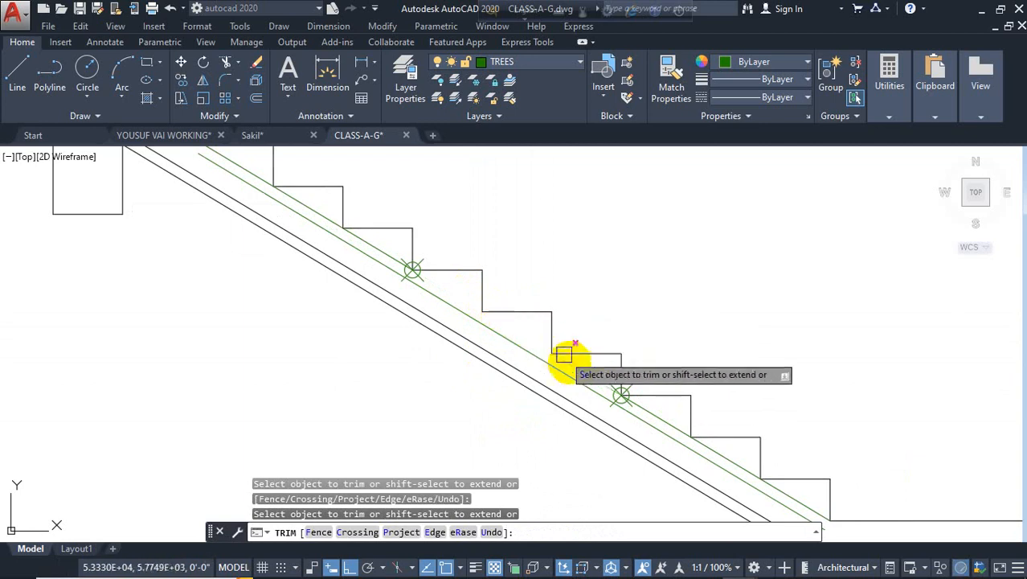
{"action": "key", "text": "Escape"}
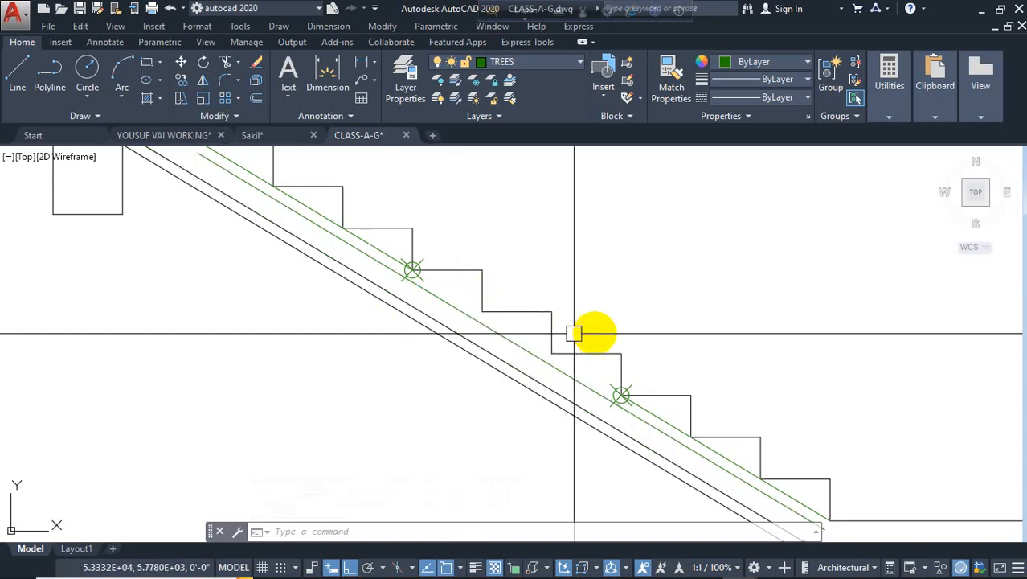
Delete the two division point markers on the lower flight's steps.
{"action": "left_click", "coordinate": [617, 395]}
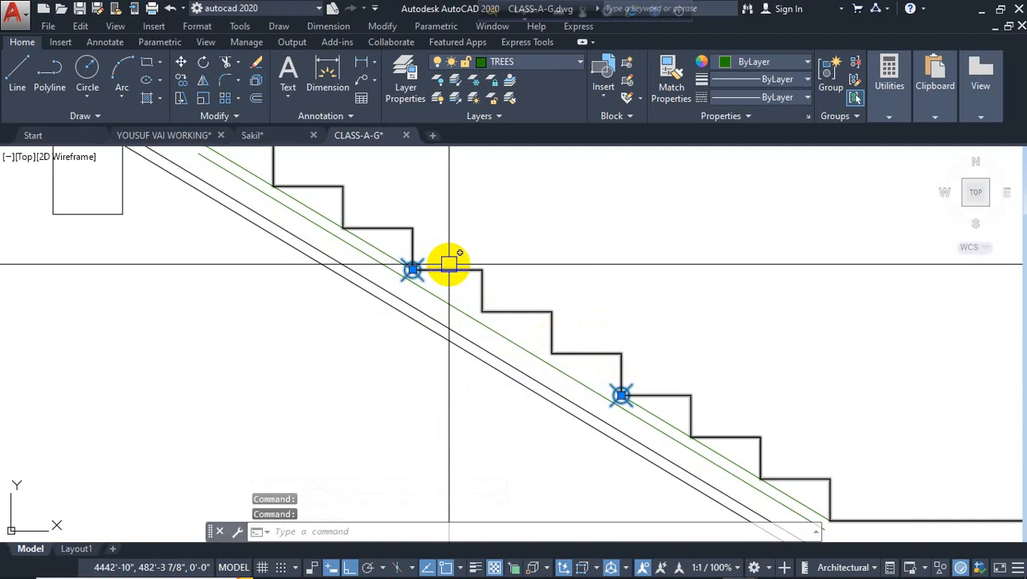
{"action": "key", "text": "Delete"}
{"action": "scroll", "coordinate": [451, 290], "scroll_direction": "down", "scroll_amount": 3}
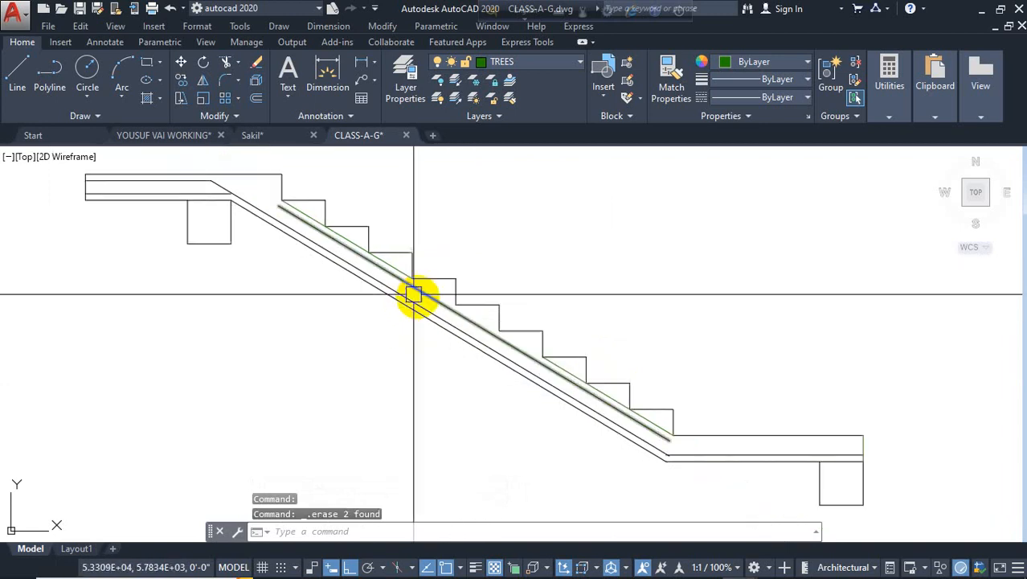
Delete the full-length offset line below the lower flight's steps.
{"action": "scroll", "coordinate": [412, 291], "scroll_direction": "up", "scroll_amount": 3}
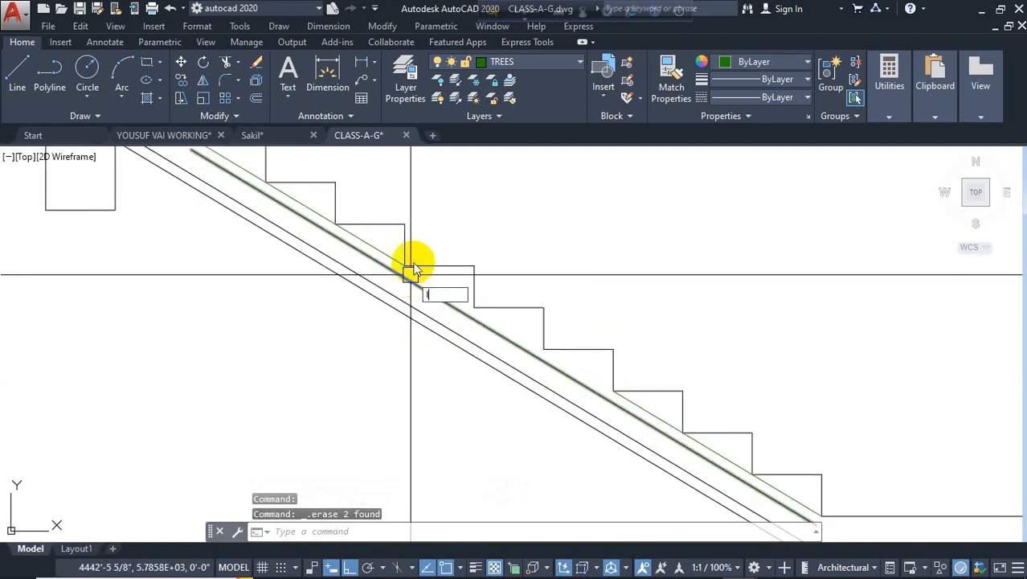
{"action": "type", "text": "l"}
{"action": "key", "text": "Return"}
{"action": "key", "text": "Escape"}
{"action": "left_click", "coordinate": [436, 295]}
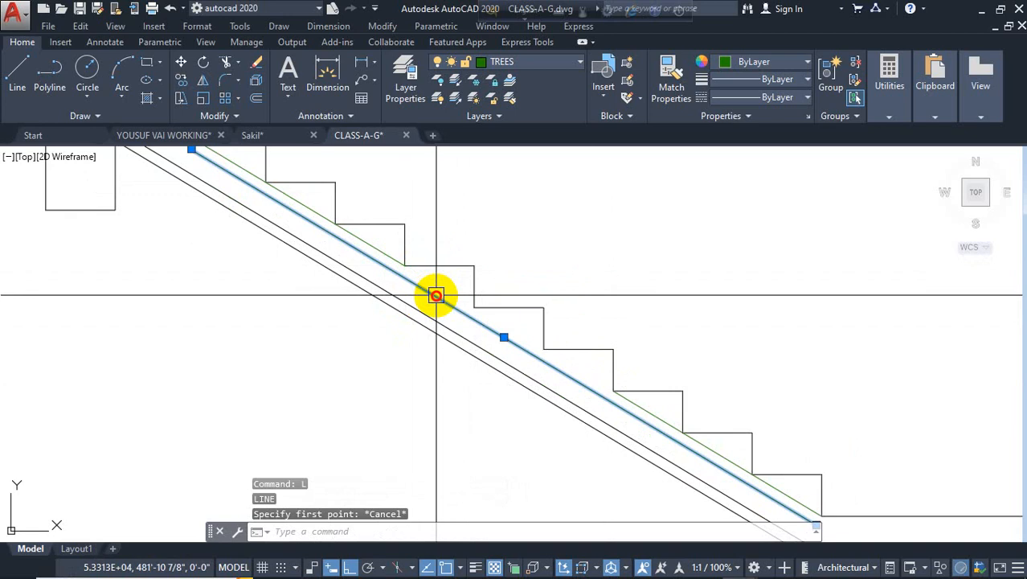
Offset the remaining upper and lower segments of the sloping step line 1.5 inches into the slab.
{"action": "type", "text": "o"}
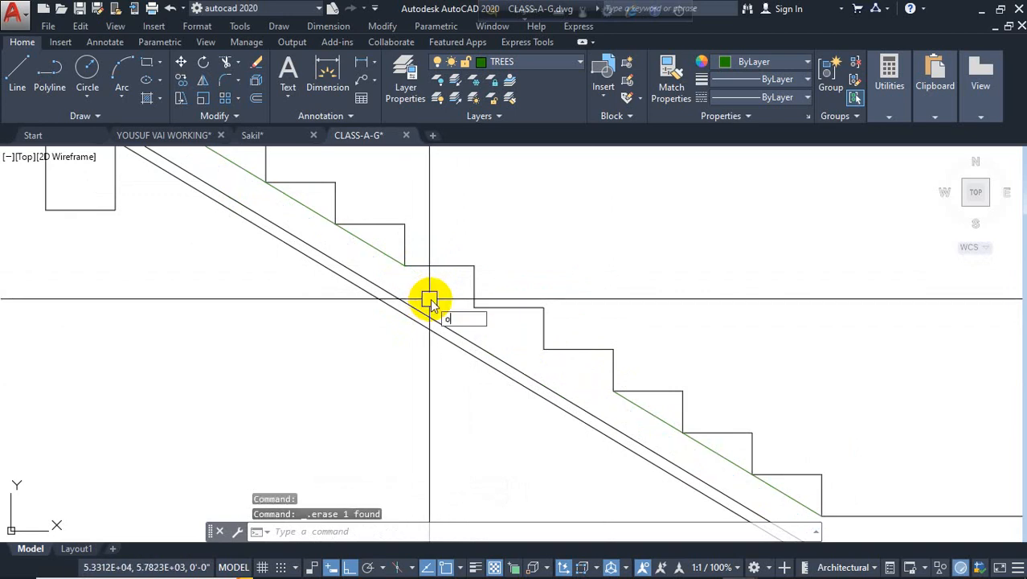
{"action": "key", "text": "Return"}
{"action": "type", "text": "1"}
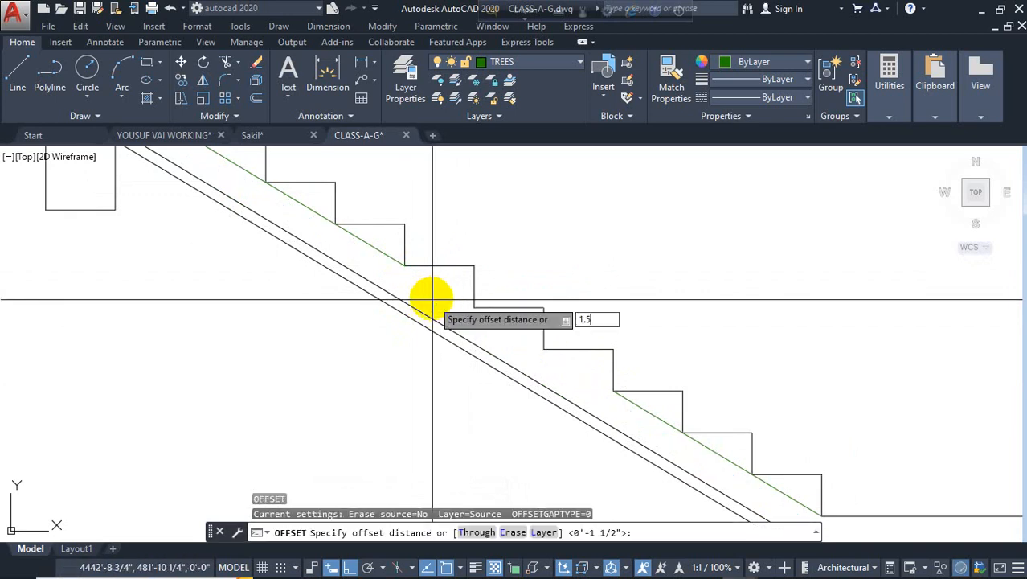
{"action": "type", "text": ".5"}
{"action": "key", "text": "Return"}
{"action": "left_click", "coordinate": [374, 249]}
{"action": "left_click", "coordinate": [328, 270]}
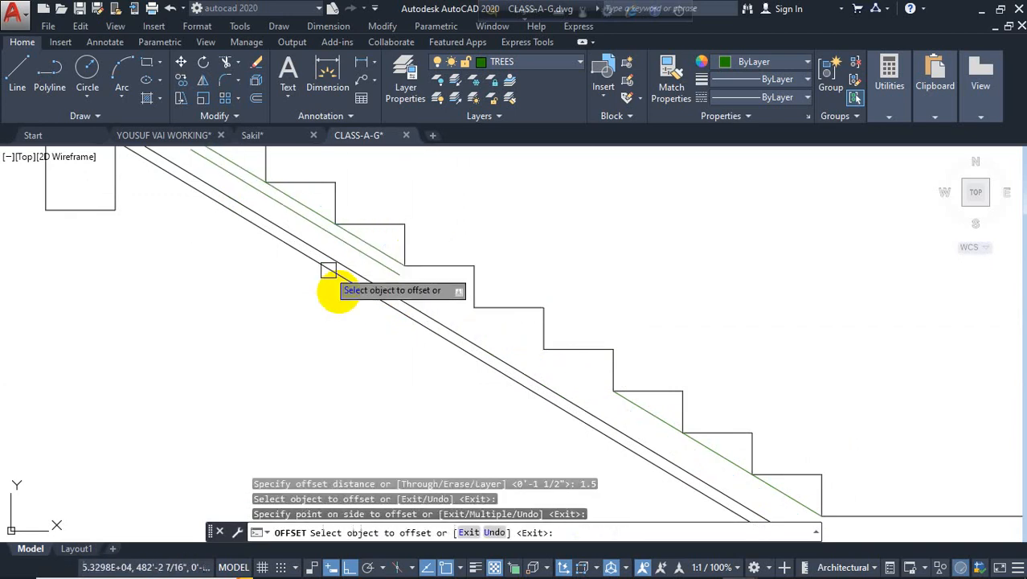
{"action": "key", "text": "Escape"}
Delete the two original sloping segments that touch the step corners on the lower flight.
{"action": "left_click", "coordinate": [654, 413]}
{"action": "scroll", "coordinate": [698, 394], "scroll_direction": "down", "scroll_amount": 3}
{"action": "scroll", "coordinate": [528, 298], "scroll_direction": "up", "scroll_amount": 4}
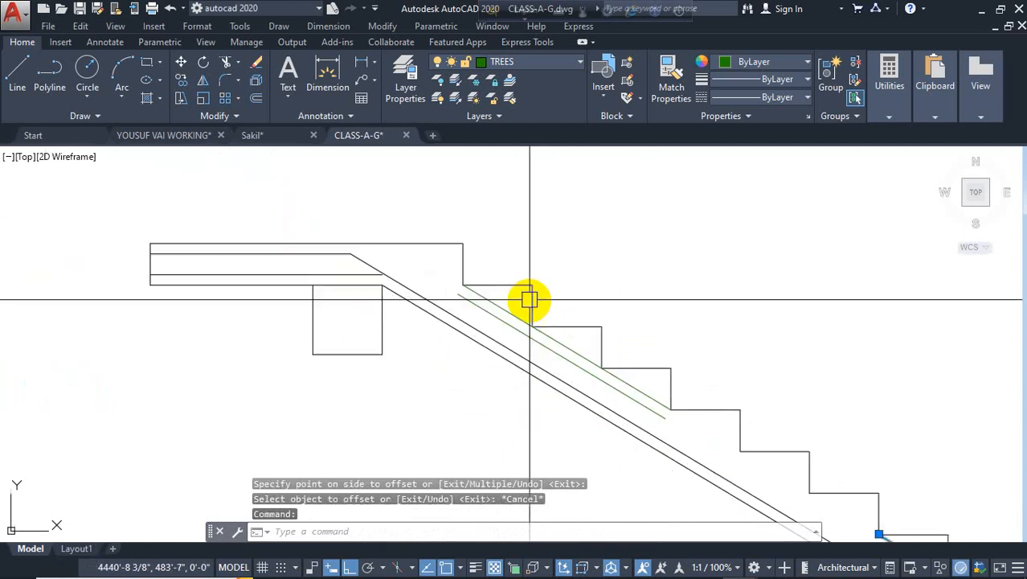
{"action": "left_click", "coordinate": [513, 309]}
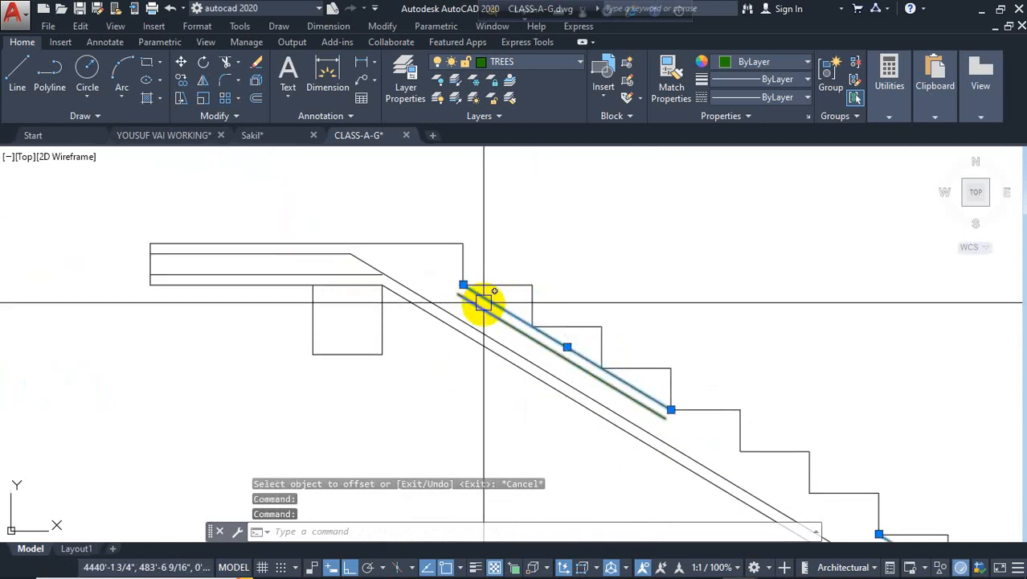
{"action": "key", "text": "Delete"}
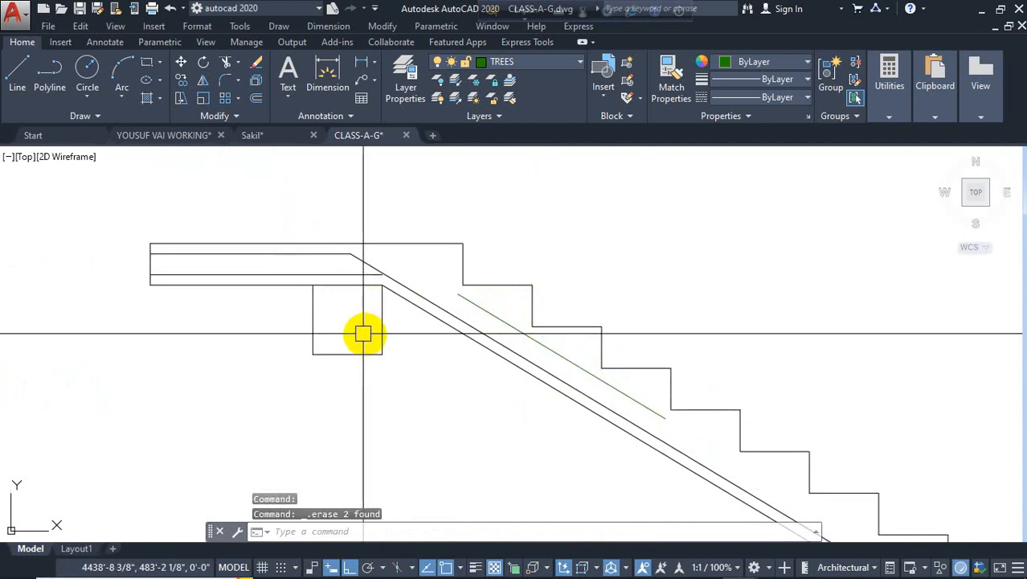
Fillet the upper extra top reinforcement line with the lower horizontal bar line of the upper landing.
{"action": "type", "text": "f"}
{"action": "key", "text": "Return"}
{"action": "left_click", "coordinate": [465, 299]}
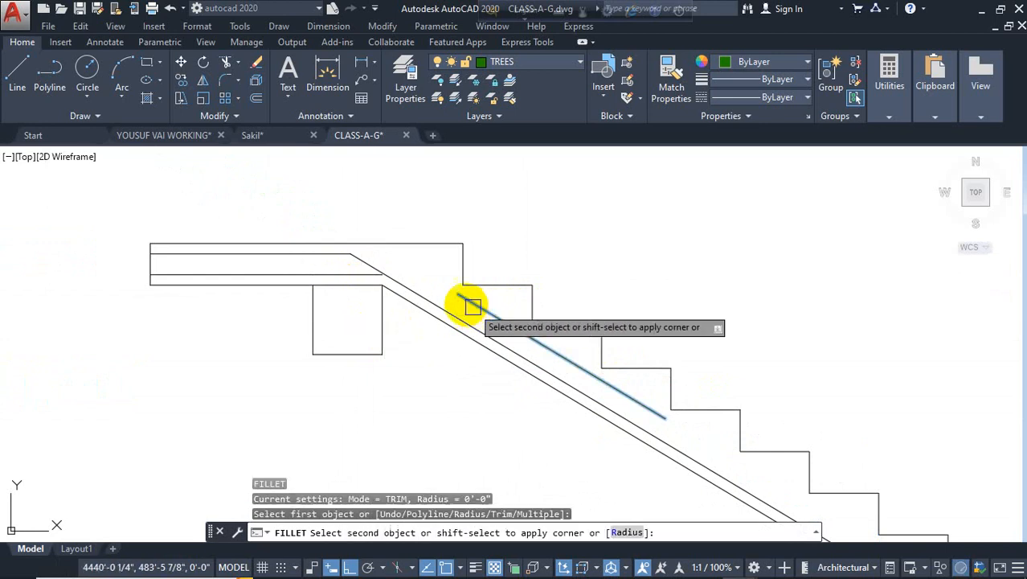
{"action": "left_click", "coordinate": [360, 276]}
{"action": "scroll", "coordinate": [153, 271], "scroll_direction": "down", "scroll_amount": 2}
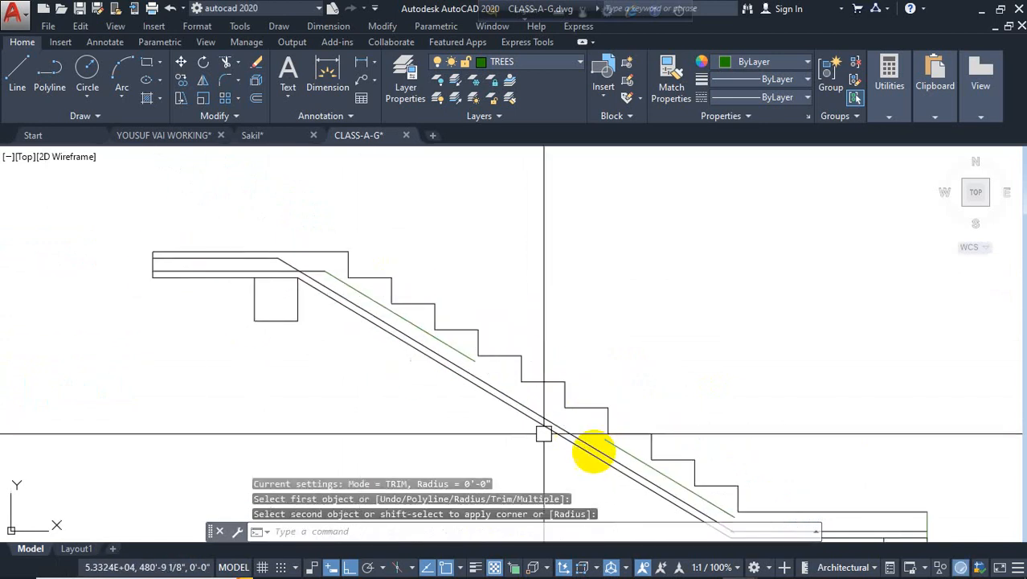
{"action": "middle_click_drag", "start_coordinate": [594, 452], "coordinate": [500, 331]}
{"action": "scroll", "coordinate": [603, 365], "scroll_direction": "up", "scroll_amount": 2}
{"action": "key", "text": "Escape"}
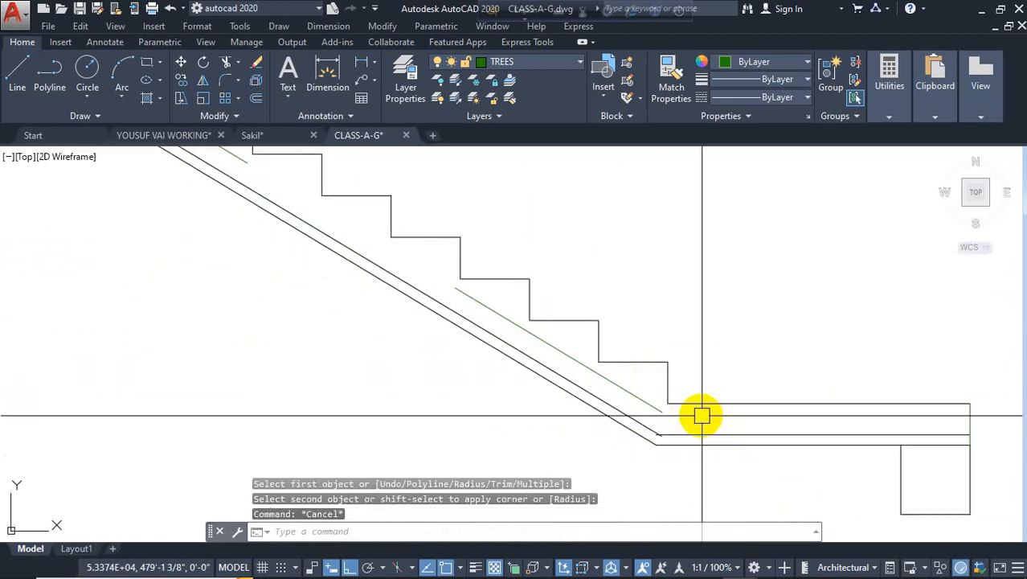
Offset the whole stepped outline 1.5 inches into the slab and delete the resulting copy.
{"action": "middle_click_drag", "start_coordinate": [709, 417], "coordinate": [600, 387]}
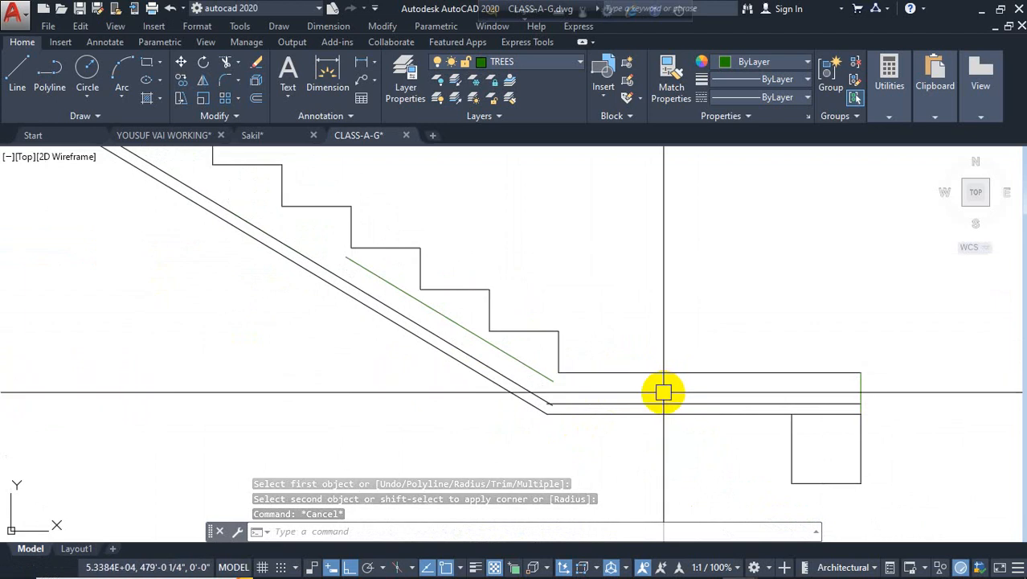
{"action": "type", "text": "o"}
{"action": "key", "text": "Return"}
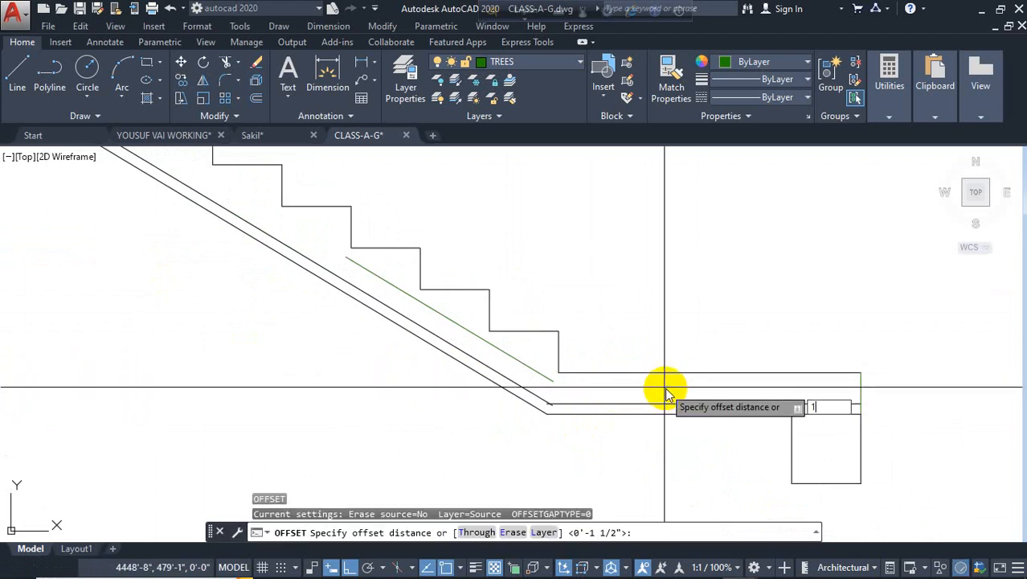
{"action": "type", "text": "1.5"}
{"action": "key", "text": "Return"}
{"action": "left_click", "coordinate": [670, 371]}
{"action": "left_click", "coordinate": [599, 419]}
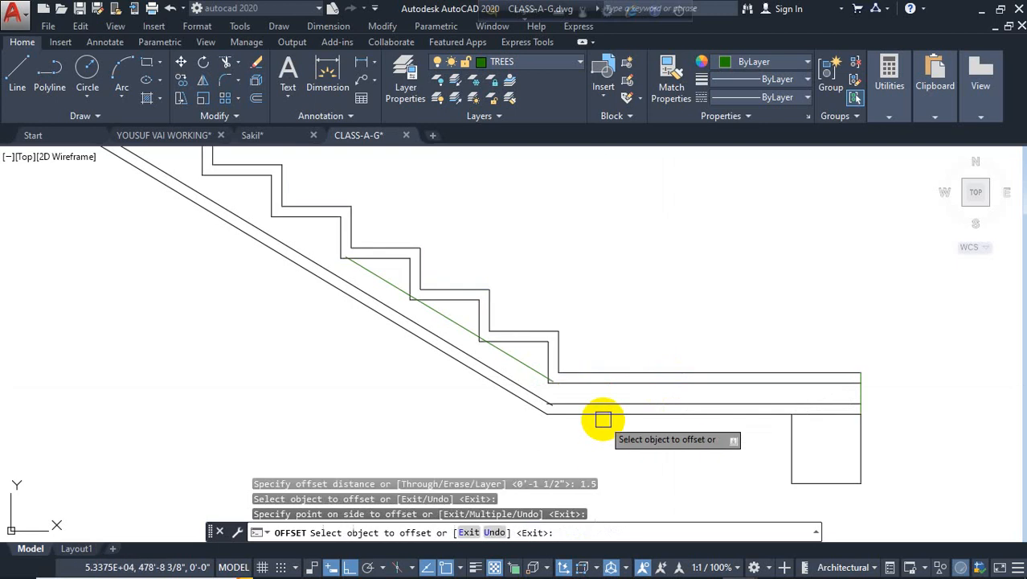
{"action": "key", "text": "Escape"}
{"action": "left_click", "coordinate": [607, 382]}
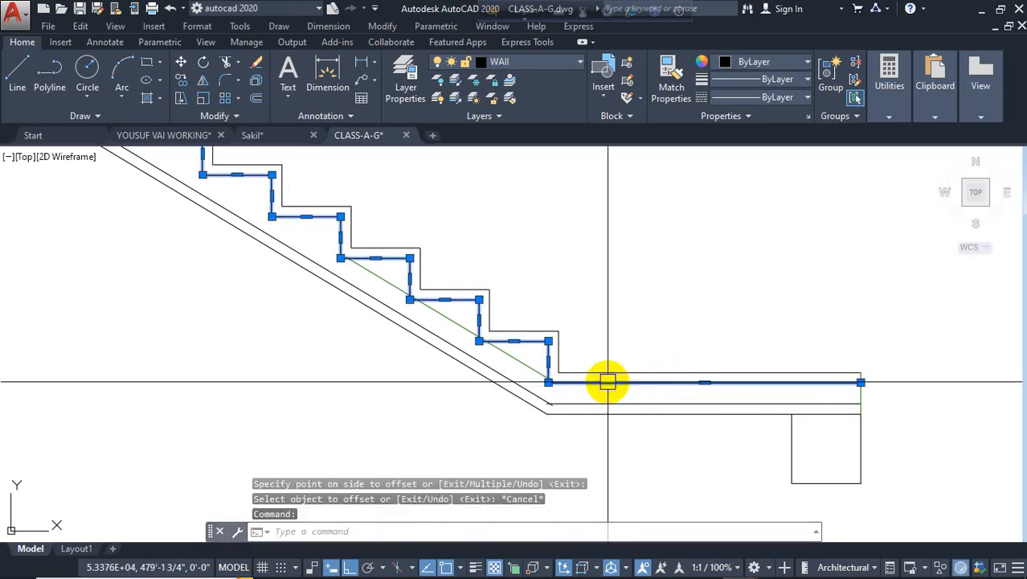
{"action": "key", "text": "Delete"}
Explode the stepped outline of the flight into separate lines.
{"action": "left_click", "coordinate": [617, 373]}
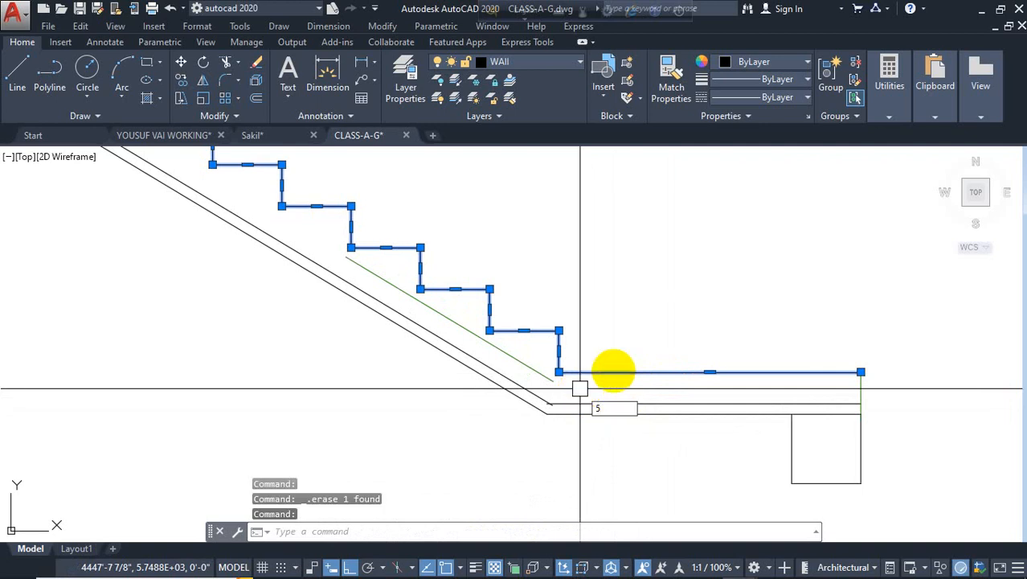
{"action": "key", "text": "Escape"}
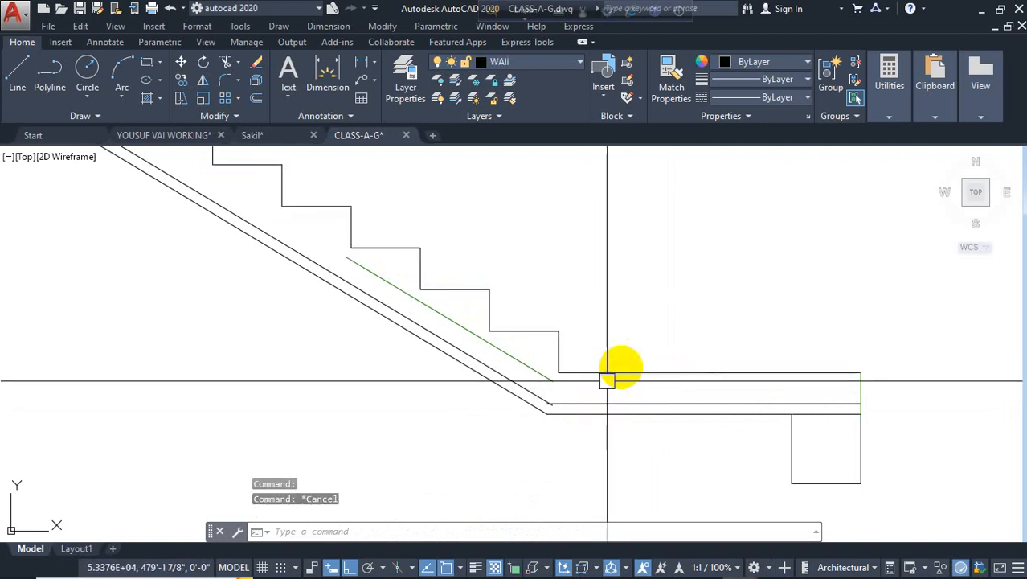
{"action": "type", "text": "x"}
{"action": "key", "text": "Return"}
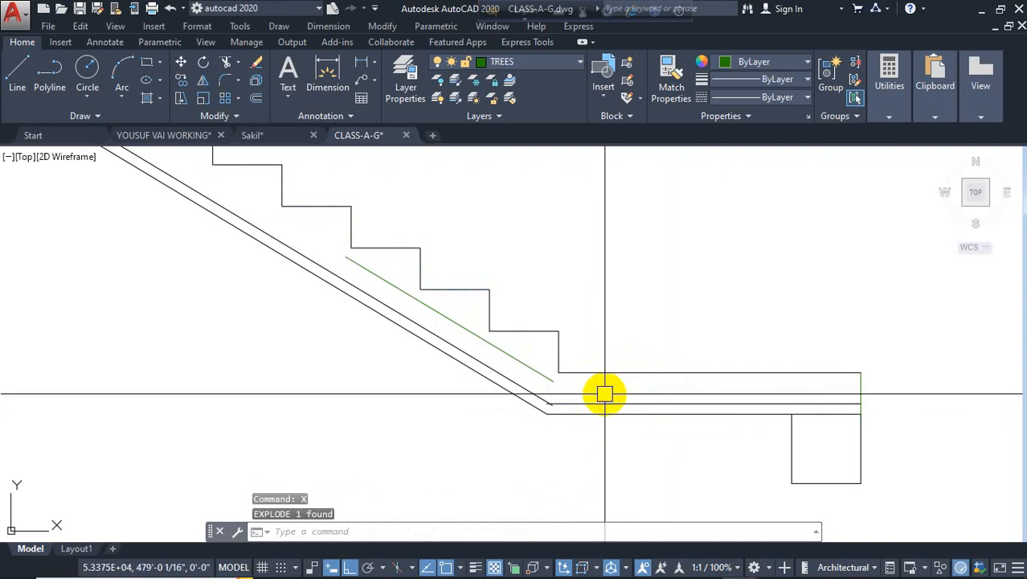
Examine the landing reinforcement in the finished reference sections of the 2nd and 1st flights.
{"action": "type", "text": "o"}
{"action": "key", "text": "Return"}
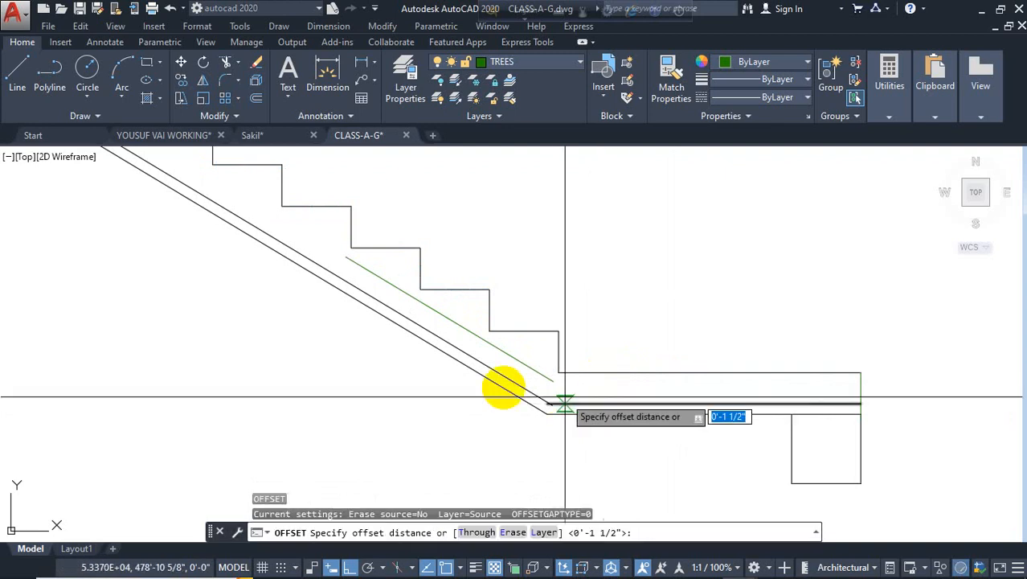
{"action": "scroll", "coordinate": [405, 389], "scroll_direction": "down", "scroll_amount": 6}
{"action": "middle_click_drag", "start_coordinate": [152, 367], "coordinate": [511, 351]}
{"action": "middle_click_drag", "start_coordinate": [228, 360], "coordinate": [466, 408]}
{"action": "scroll", "coordinate": [363, 298], "scroll_direction": "down", "scroll_amount": 5}
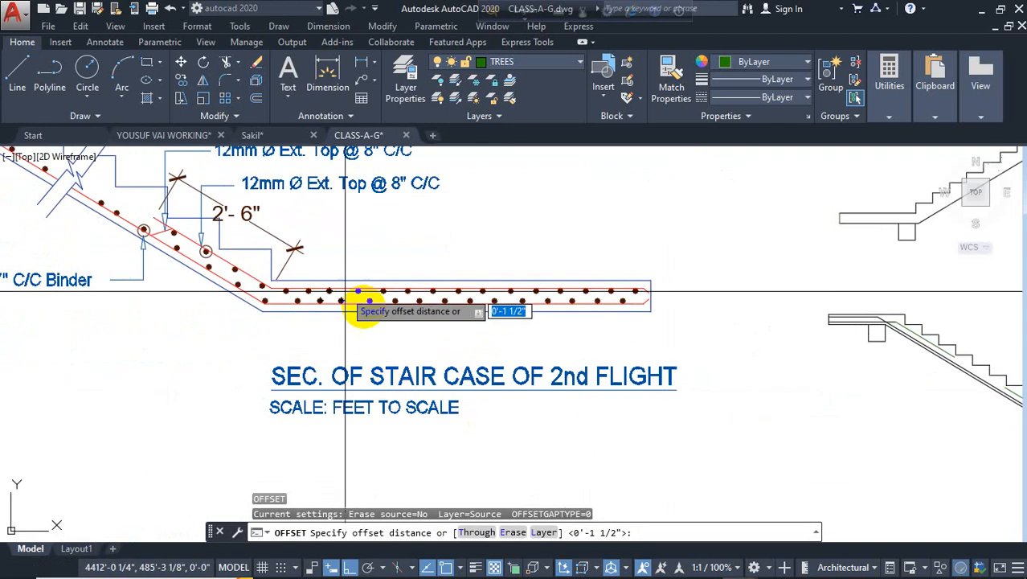
{"action": "scroll", "coordinate": [448, 273], "scroll_direction": "up", "scroll_amount": 2}
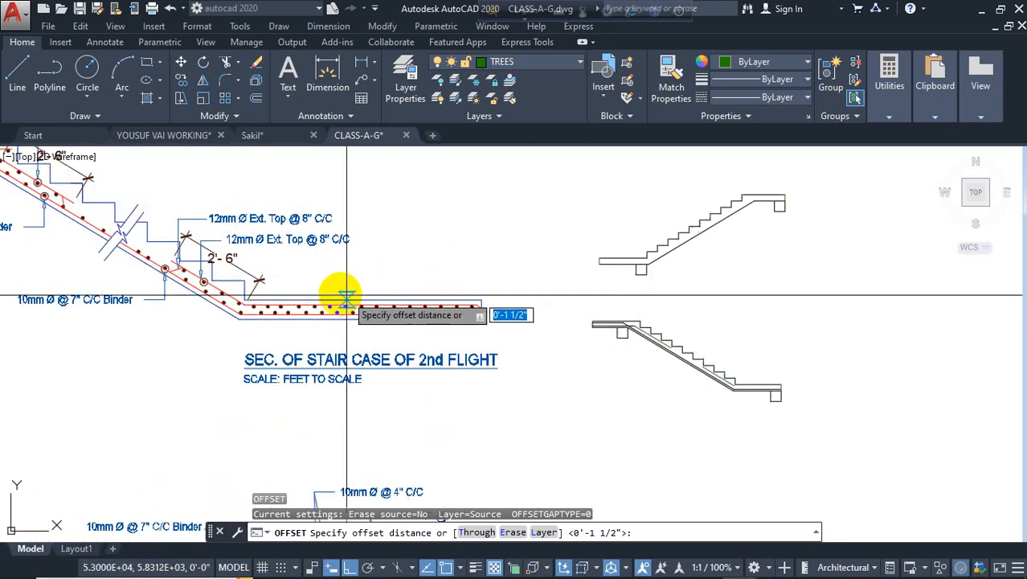
{"action": "scroll", "coordinate": [489, 300], "scroll_direction": "down", "scroll_amount": 2}
{"action": "middle_click_drag", "start_coordinate": [424, 312], "coordinate": [476, 309]}
{"action": "scroll", "coordinate": [462, 378], "scroll_direction": "up", "scroll_amount": 4}
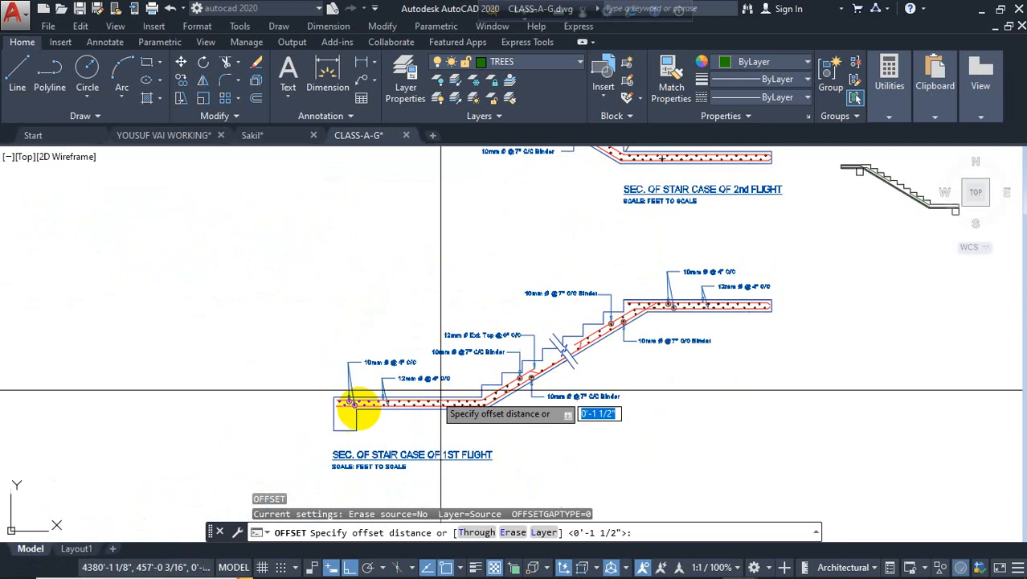
{"action": "scroll", "coordinate": [562, 393], "scroll_direction": "down", "scroll_amount": 6}
{"action": "scroll", "coordinate": [463, 287], "scroll_direction": "up", "scroll_amount": 8}
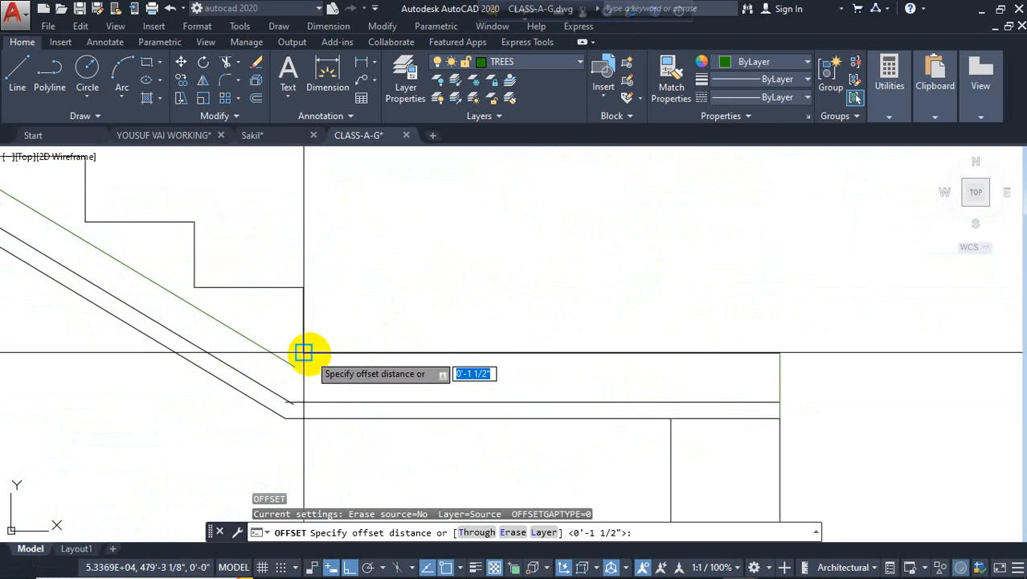
{"action": "key", "text": "Escape"}
Offset the top edge of the lower landing 1.5 inches down into the slab.
{"action": "key", "text": "Return"}
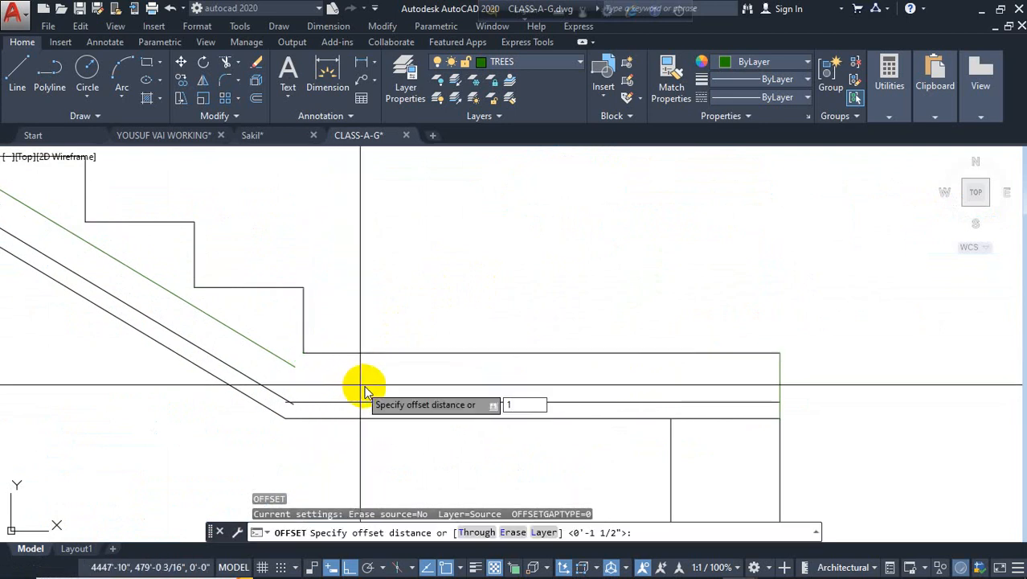
{"action": "type", "text": "1."}
{"action": "key", "text": "Return"}
{"action": "left_click", "coordinate": [462, 354]}
{"action": "left_click", "coordinate": [434, 397]}
{"action": "key", "text": "Escape"}
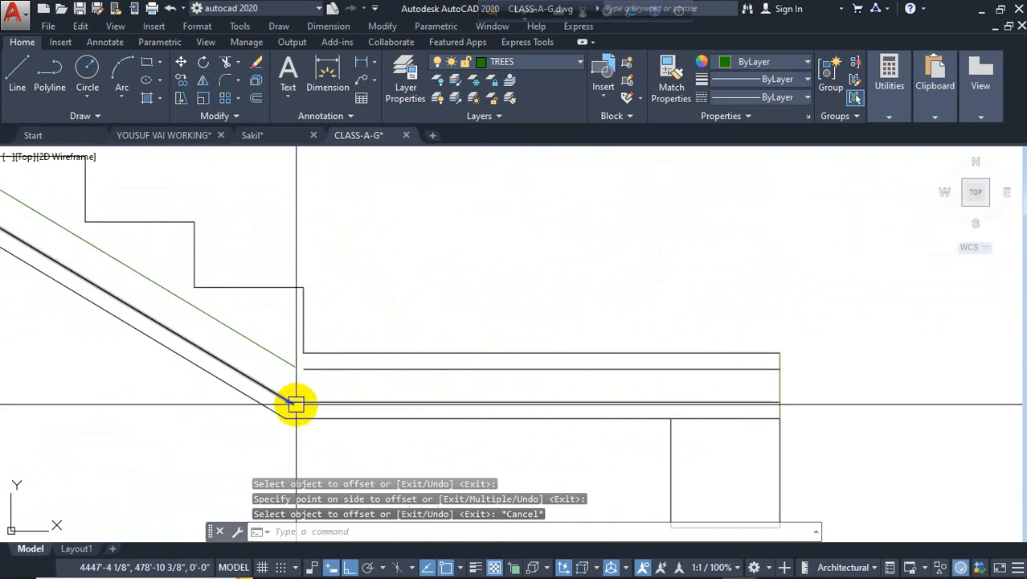
Examine how the bars bend and end at the landings in the 1st flight reference section.
{"action": "mouse_move", "coordinate": [335, 409]}
{"action": "middle_mouse_down"}
{"action": "mouse_move", "coordinate": [430, 406]}
{"action": "mouse_move", "coordinate": [419, 386]}
{"action": "mouse_move", "coordinate": [901, 402]}
{"action": "middle_mouse_up"}
{"action": "scroll", "coordinate": [516, 358], "scroll_direction": "down", "scroll_amount": 8}
{"action": "scroll", "coordinate": [681, 393], "scroll_direction": "down", "scroll_amount": 5}
{"action": "scroll", "coordinate": [698, 388], "scroll_direction": "up", "scroll_amount": 1}
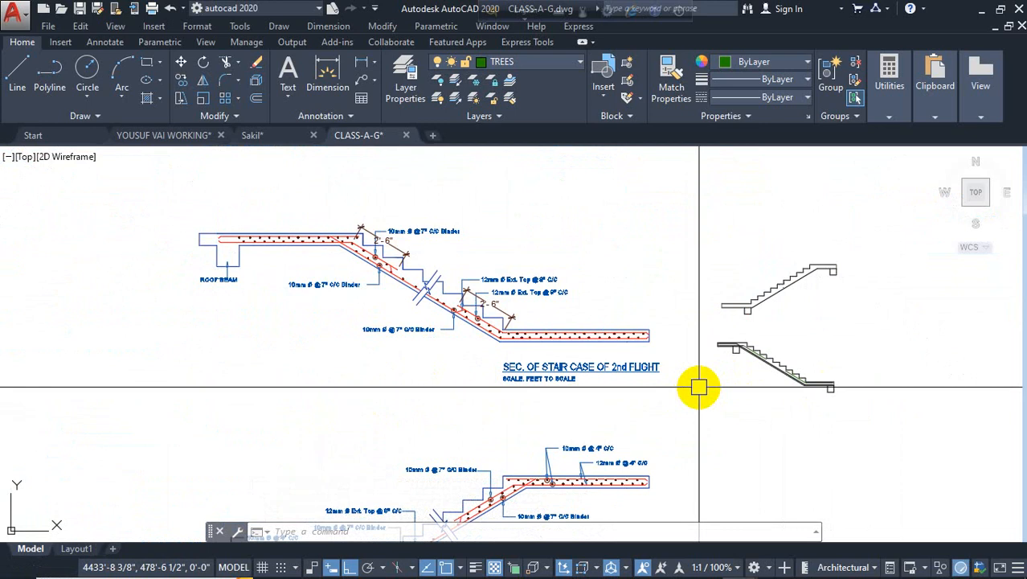
{"action": "mouse_move", "coordinate": [734, 363]}
{"action": "middle_mouse_down"}
{"action": "mouse_move", "coordinate": [707, 351]}
{"action": "mouse_move", "coordinate": [666, 255]}
{"action": "mouse_move", "coordinate": [633, 258]}
{"action": "middle_mouse_up"}
{"action": "scroll", "coordinate": [192, 472], "scroll_direction": "up", "scroll_amount": 3}
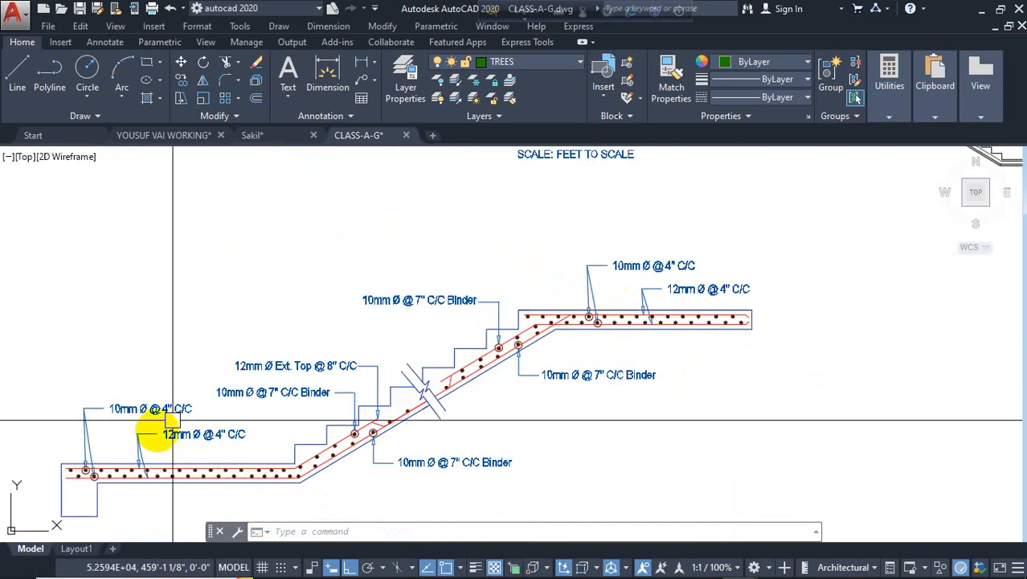
{"action": "scroll", "coordinate": [156, 429], "scroll_direction": "down", "scroll_amount": 5}
{"action": "scroll", "coordinate": [499, 328], "scroll_direction": "up", "scroll_amount": 14}
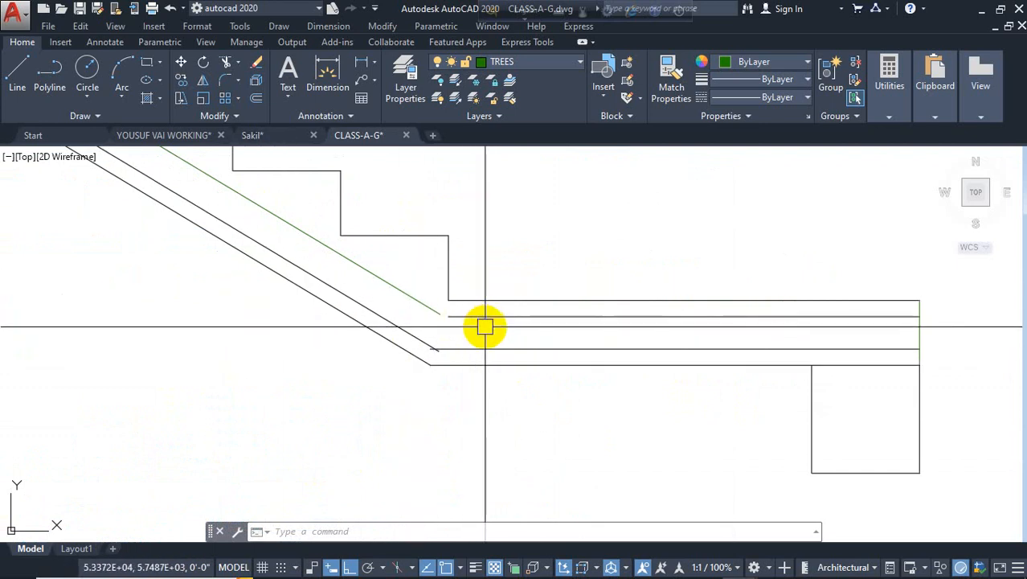
Fillet the extra top line and the main sloping bar line with the lower landing's top and bottom bar lines.
{"action": "key", "text": "Return"}
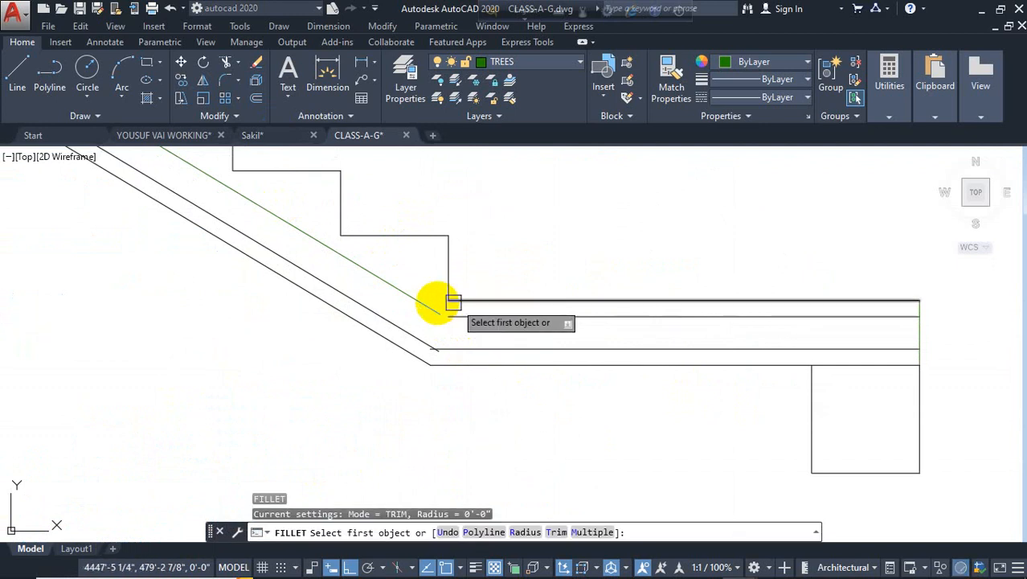
{"action": "left_click", "coordinate": [428, 303]}
{"action": "left_click", "coordinate": [468, 317]}
{"action": "key", "text": "Return"}
{"action": "left_click", "coordinate": [440, 332]}
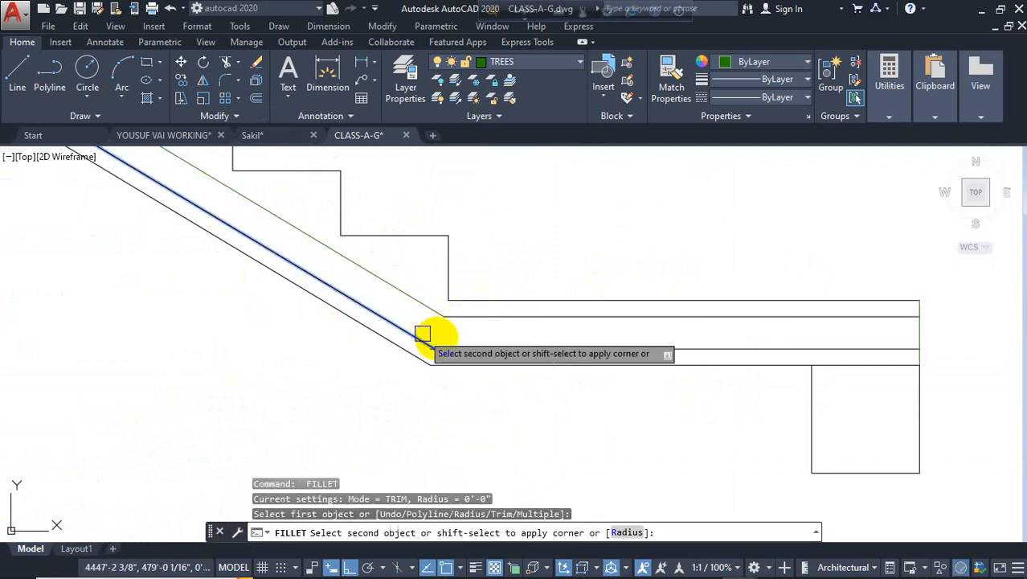
{"action": "left_click", "coordinate": [489, 351]}
{"action": "scroll", "coordinate": [483, 352], "scroll_direction": "down", "scroll_amount": 2}
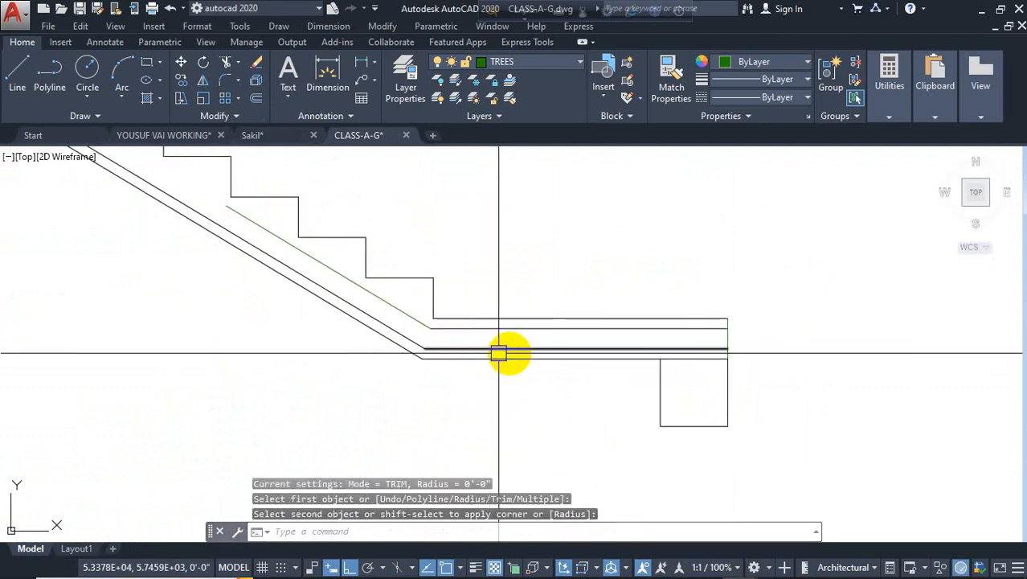
Draw a short vertical hook line up from the bottom bar near the lower landing's outer end.
{"action": "scroll", "coordinate": [716, 349], "scroll_direction": "up", "scroll_amount": 2}
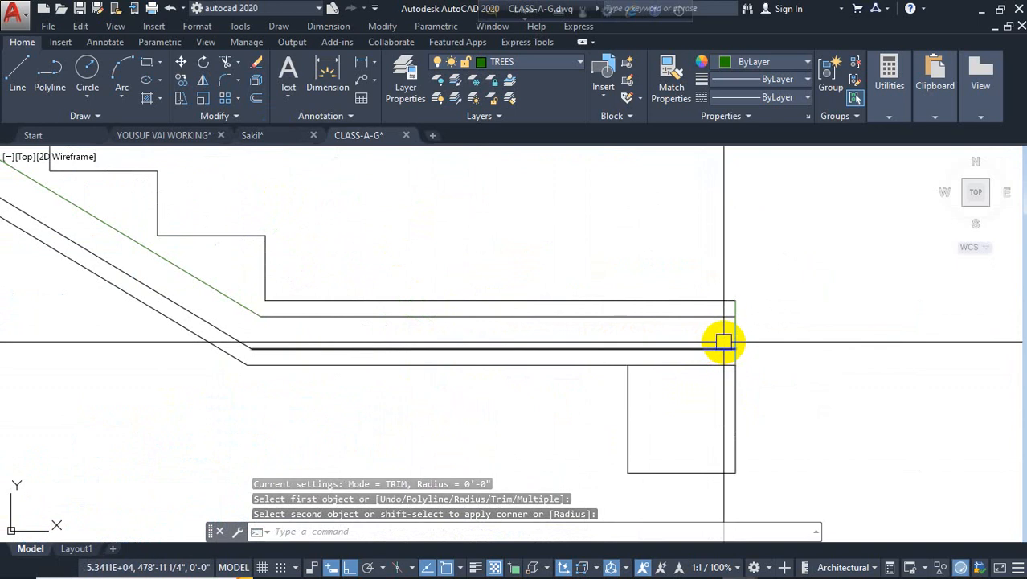
{"action": "type", "text": "l"}
{"action": "key", "text": "Return"}
{"action": "scroll", "coordinate": [723, 344], "scroll_direction": "up", "scroll_amount": 2}
{"action": "left_click", "coordinate": [722, 350]}
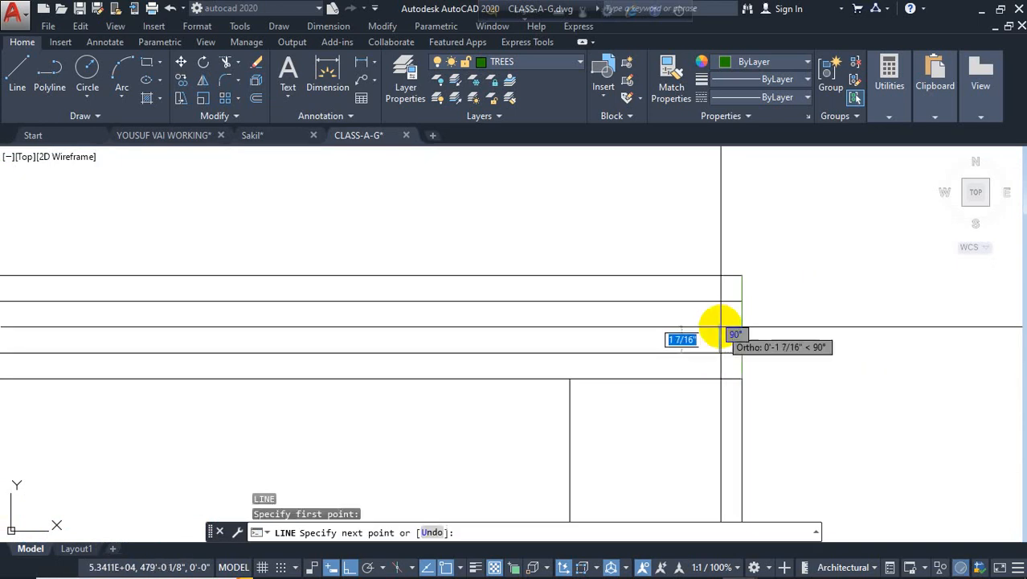
{"action": "left_click", "coordinate": [720, 323]}
{"action": "key", "text": "Return"}
Draw a short vertical hook line down from the top bar, slightly inward of the bottom bar's hook.
{"action": "key", "text": "Return"}
{"action": "left_click", "coordinate": [705, 301]}
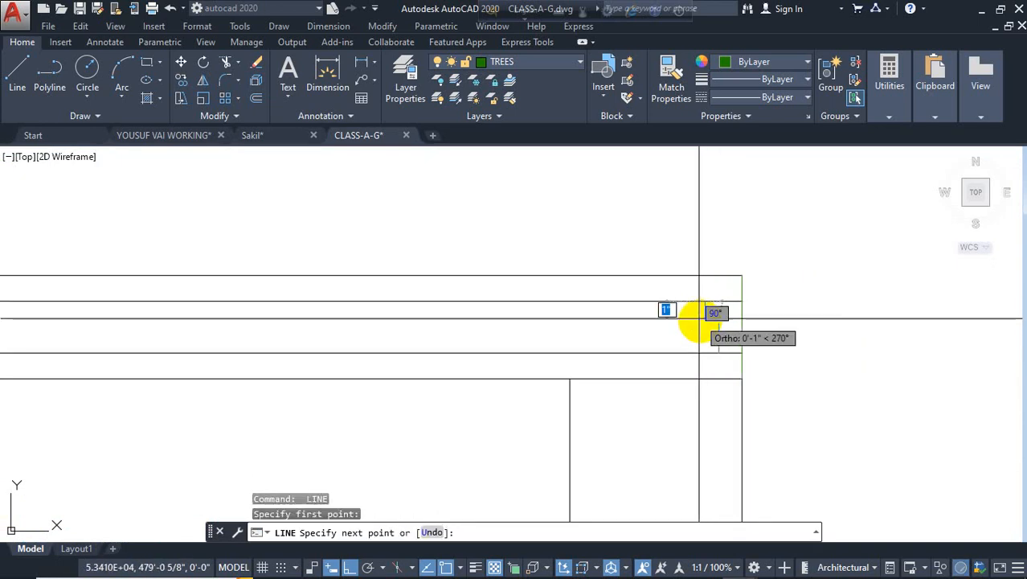
{"action": "left_click", "coordinate": [701, 327]}
{"action": "left_click", "coordinate": [701, 327]}
{"action": "key", "text": "Return"}
{"action": "key", "text": "Escape"}
Fillet the landing's top and bottom bar lines with their hook lines at zero radius to form closed corners.
{"action": "type", "text": "f"}
{"action": "key", "text": "Return"}
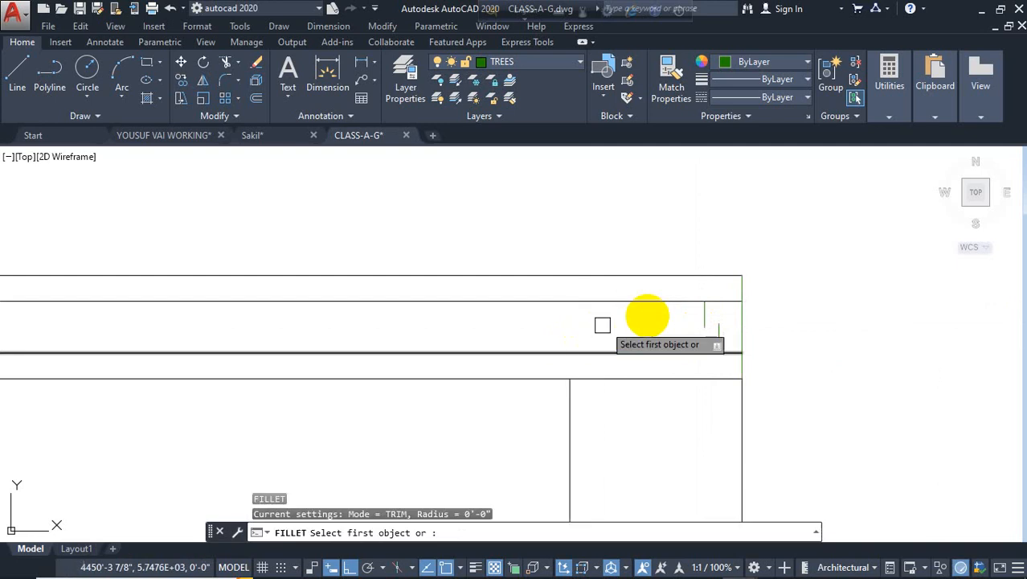
{"action": "left_click", "coordinate": [683, 302]}
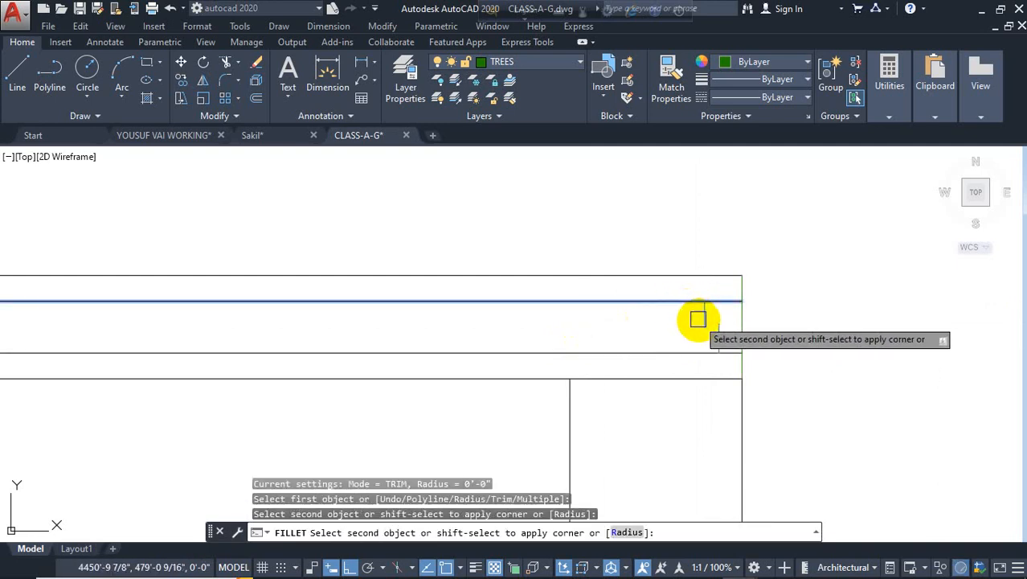
{"action": "left_click", "coordinate": [699, 320]}
{"action": "key", "text": "Return"}
{"action": "left_click", "coordinate": [703, 351]}
{"action": "left_click", "coordinate": [718, 331]}
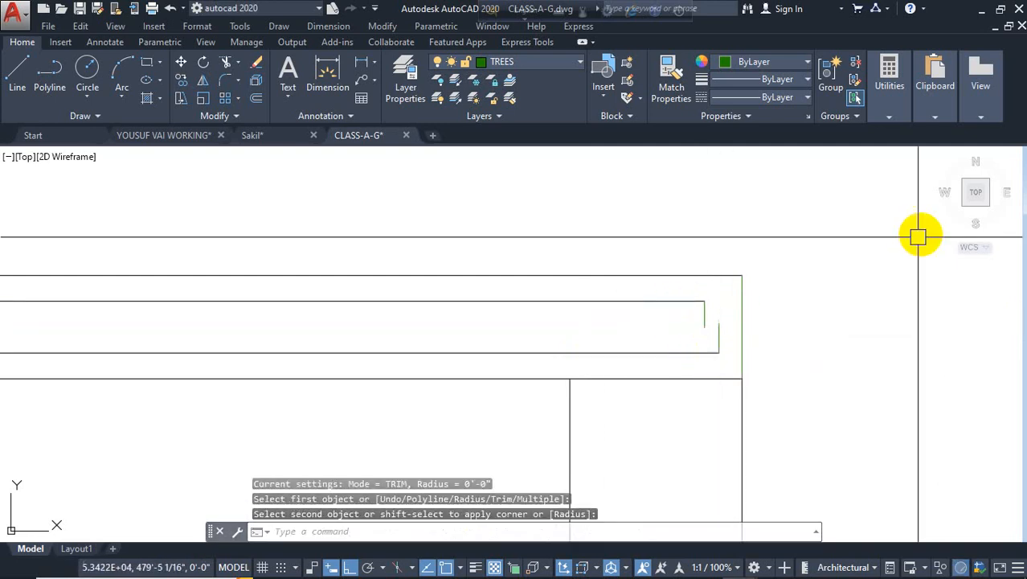
Trim the slab underside line where it crosses the beam tops at the upper and lower landings.
{"action": "scroll", "coordinate": [918, 237], "scroll_direction": "down", "scroll_amount": 6}
{"action": "middle_click_drag", "start_coordinate": [696, 283], "coordinate": [695, 421]}
{"action": "middle_click_drag", "start_coordinate": [499, 287], "coordinate": [587, 392]}
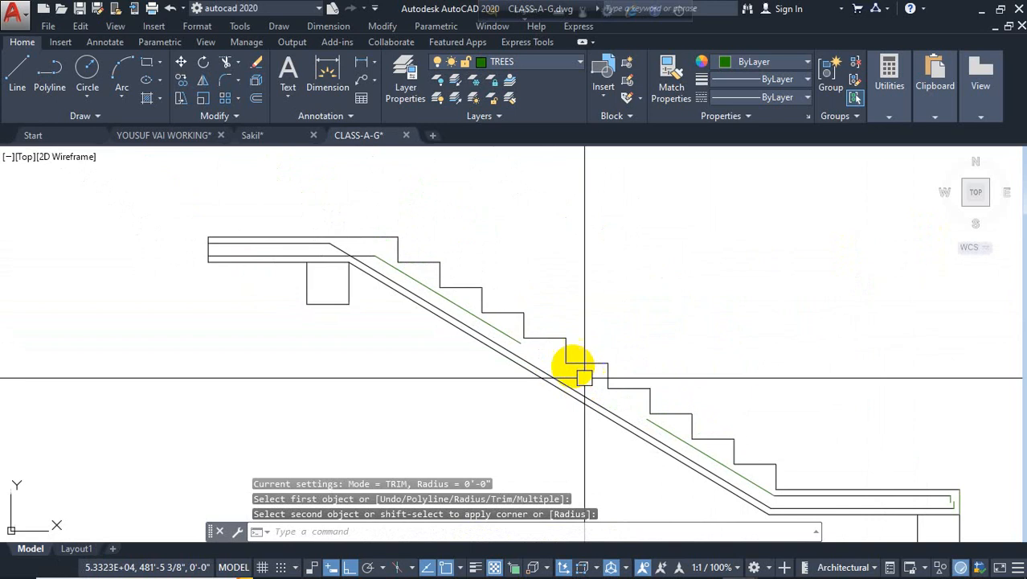
{"action": "key", "text": "Escape"}
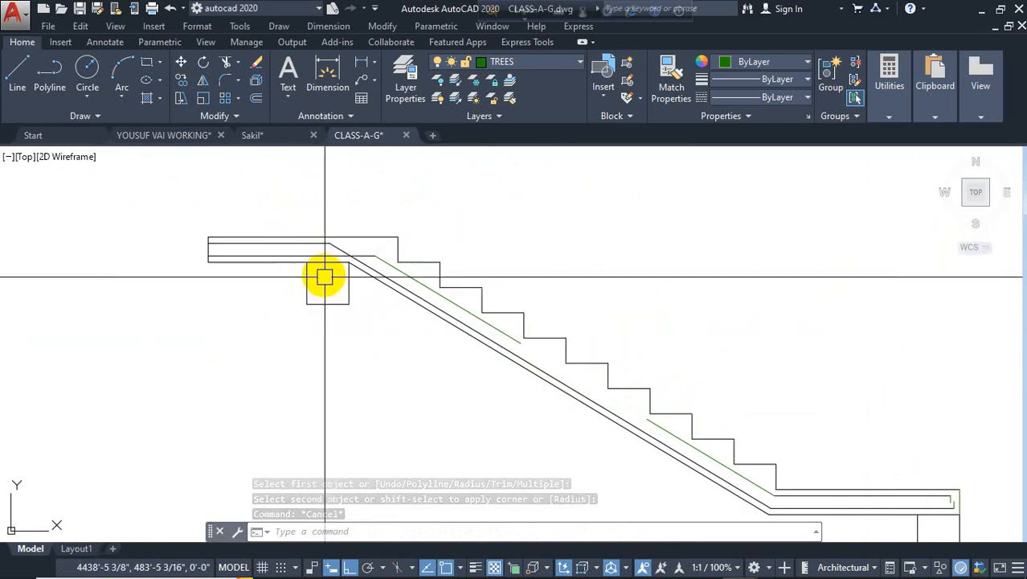
{"action": "scroll", "coordinate": [324, 275], "scroll_direction": "up", "scroll_amount": 2}
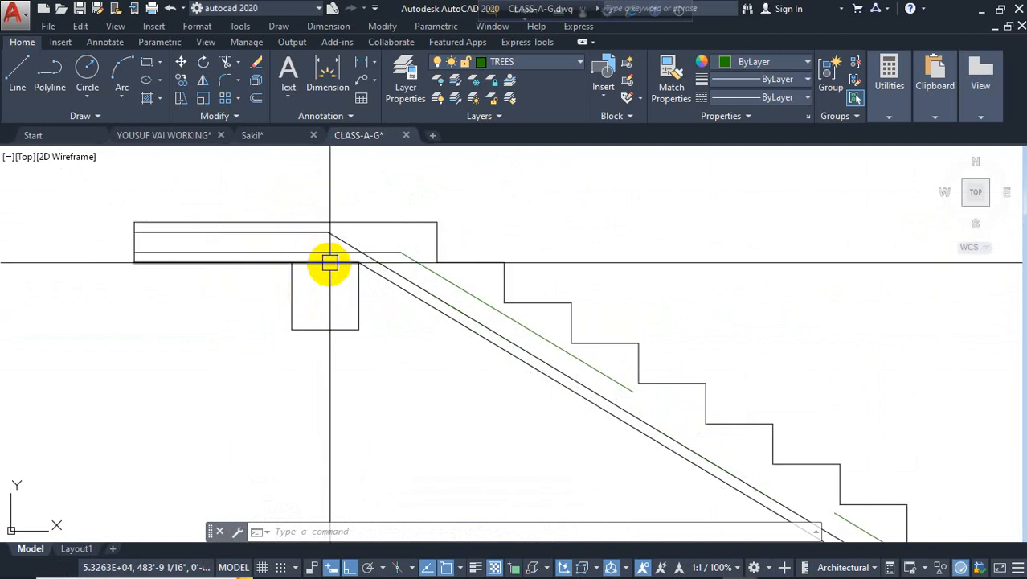
{"action": "type", "text": "tr"}
{"action": "key", "text": "Return"}
{"action": "key", "text": "Return"}
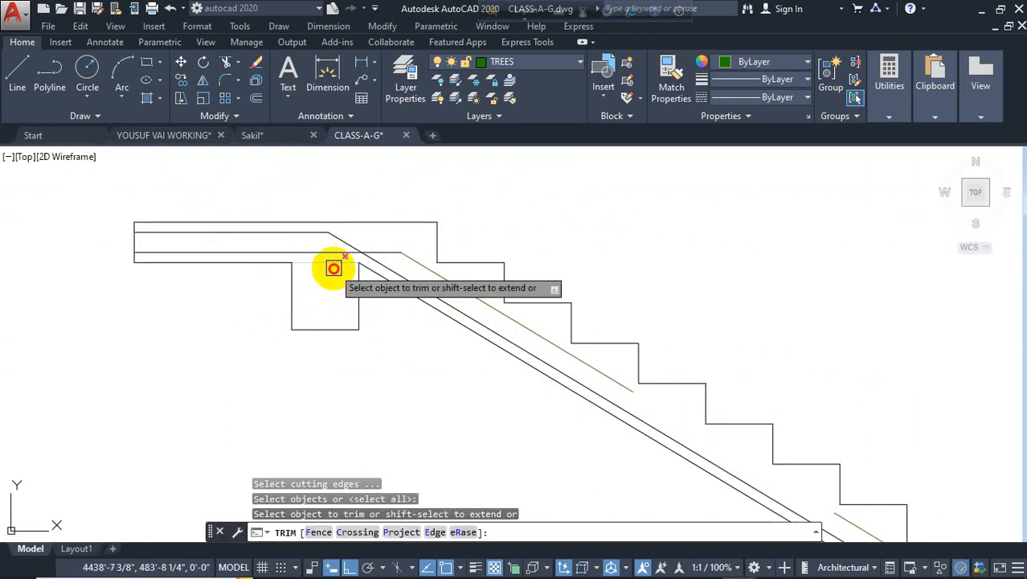
{"action": "scroll", "coordinate": [190, 314], "scroll_direction": "down", "scroll_amount": 4}
{"action": "scroll", "coordinate": [616, 455], "scroll_direction": "up", "scroll_amount": 4}
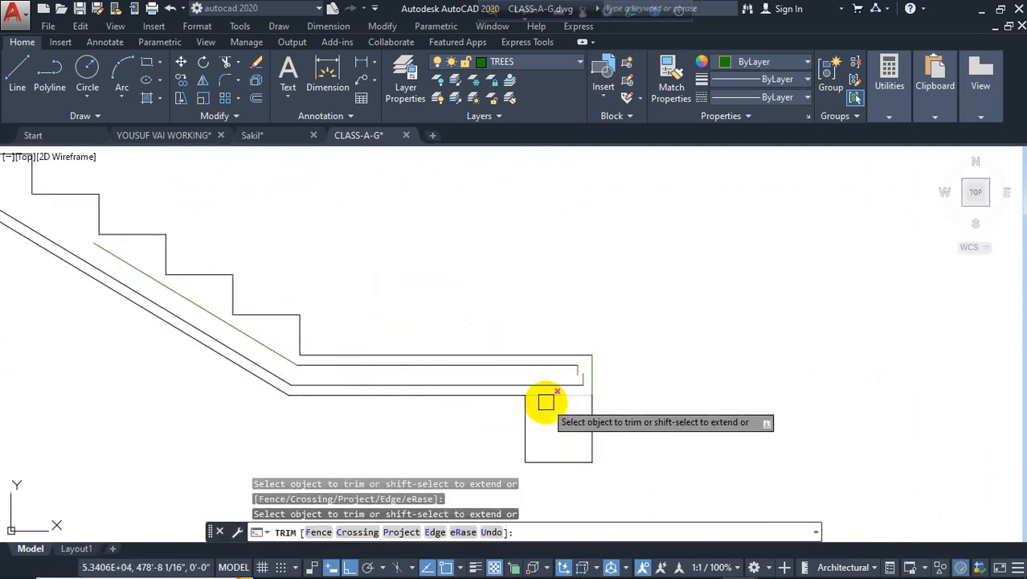
{"action": "key", "text": "Escape"}
Copy a bar dot from the 2nd flight reference section into the outer end of the upper landing, with ortho off.
{"action": "scroll", "coordinate": [589, 416], "scroll_direction": "down", "scroll_amount": 6}
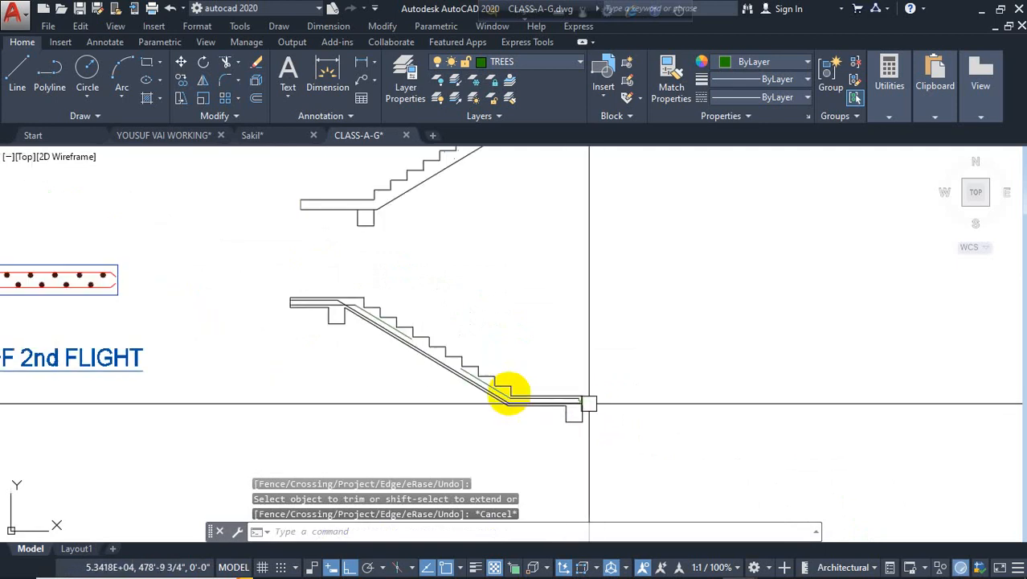
{"action": "middle_click_drag", "start_coordinate": [509, 394], "coordinate": [363, 392]}
{"action": "scroll", "coordinate": [572, 378], "scroll_direction": "down", "scroll_amount": 4}
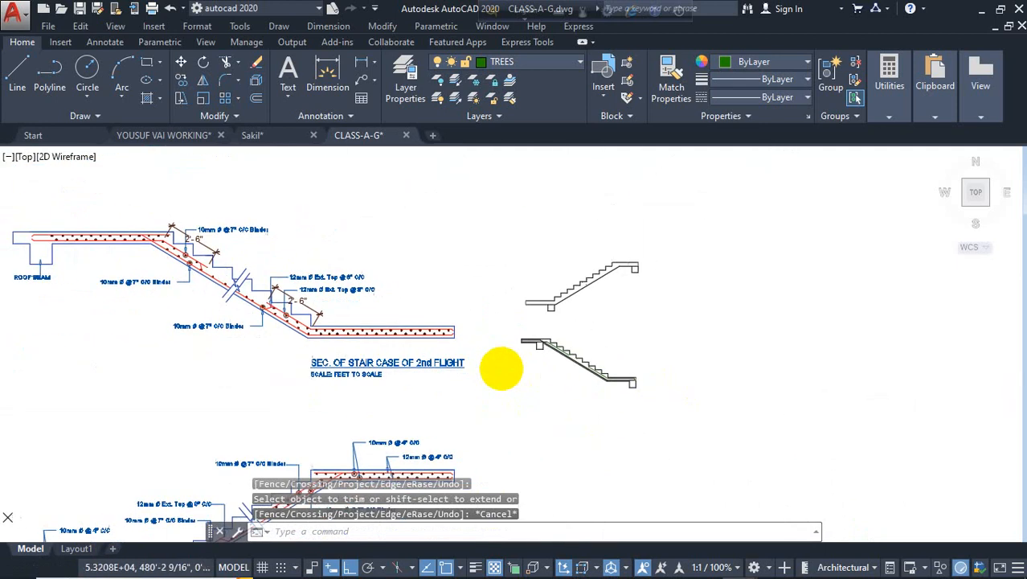
{"action": "scroll", "coordinate": [468, 339], "scroll_direction": "up", "scroll_amount": 8}
{"action": "scroll", "coordinate": [493, 304], "scroll_direction": "down", "scroll_amount": 4}
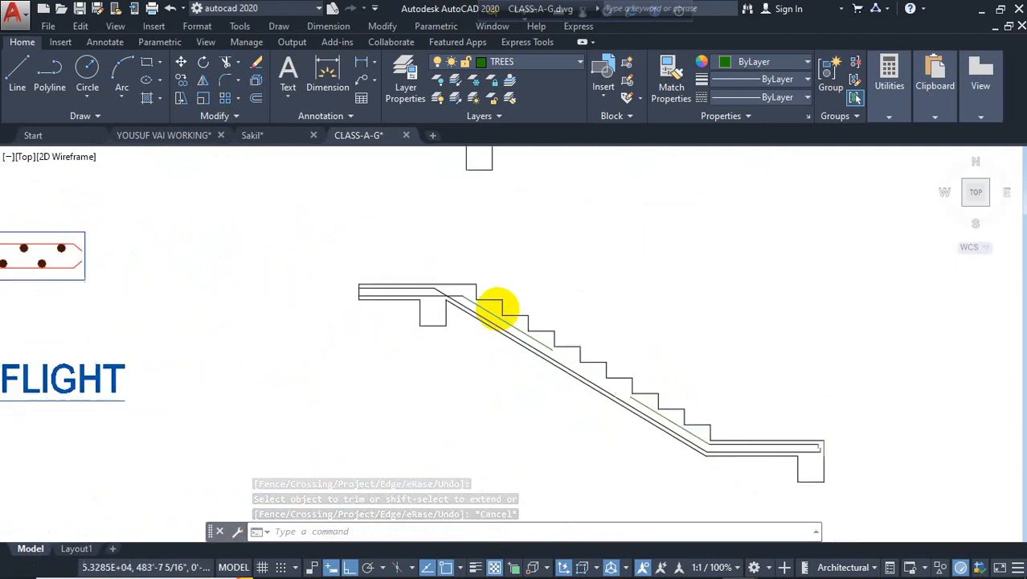
{"action": "scroll", "coordinate": [251, 282], "scroll_direction": "up", "scroll_amount": 6}
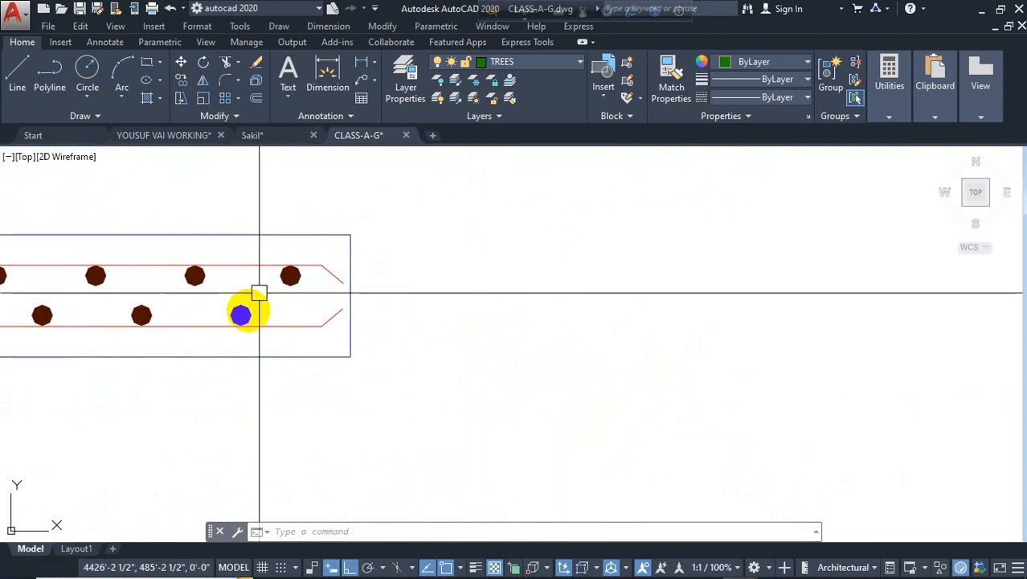
{"action": "type", "text": "o"}
{"action": "key", "text": "Return"}
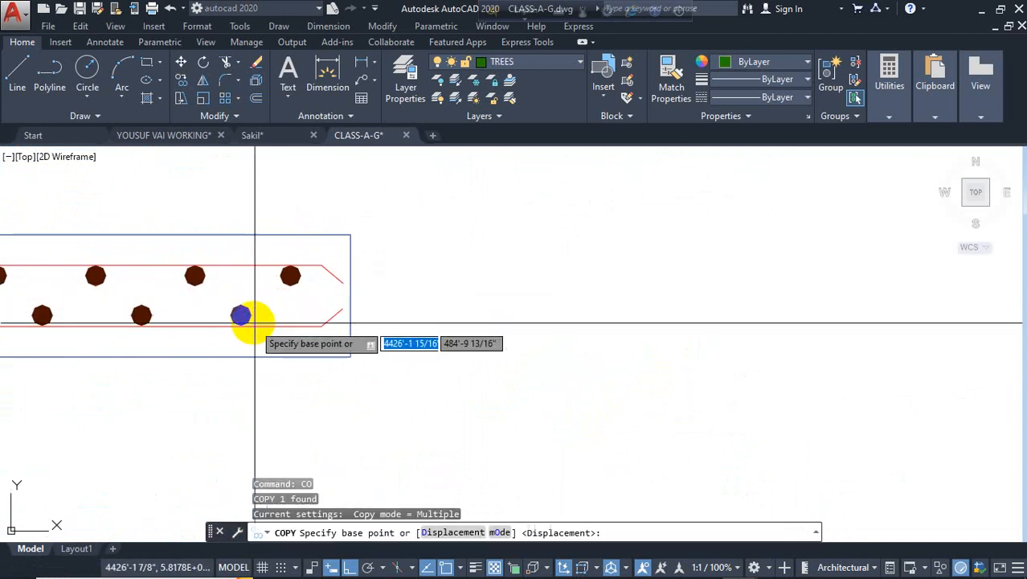
{"action": "left_click", "coordinate": [241, 315]}
{"action": "scroll", "coordinate": [121, 312], "scroll_direction": "down", "scroll_amount": 4}
{"action": "scroll", "coordinate": [114, 309], "scroll_direction": "down", "scroll_amount": 2}
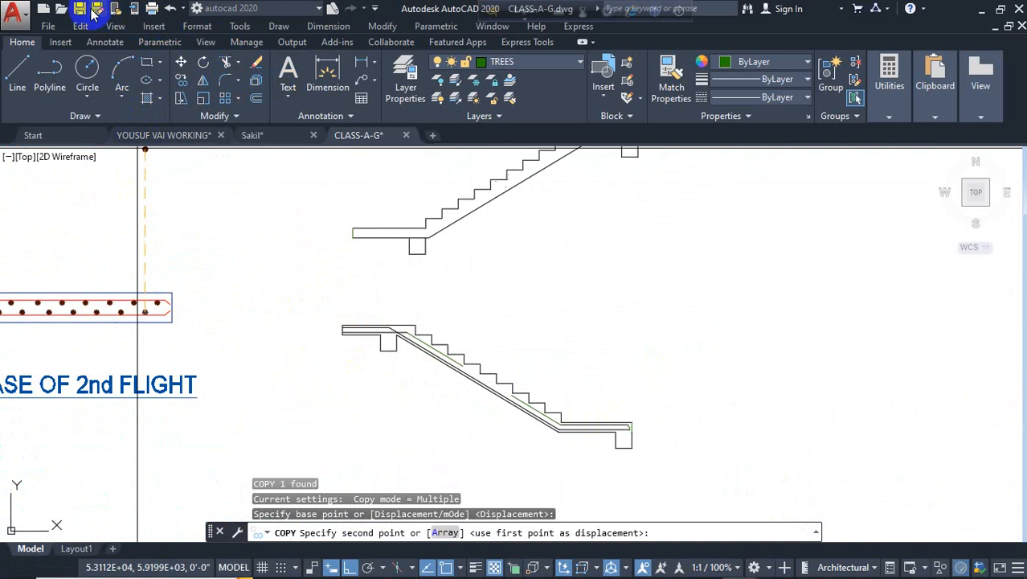
{"action": "left_click", "coordinate": [349, 567]}
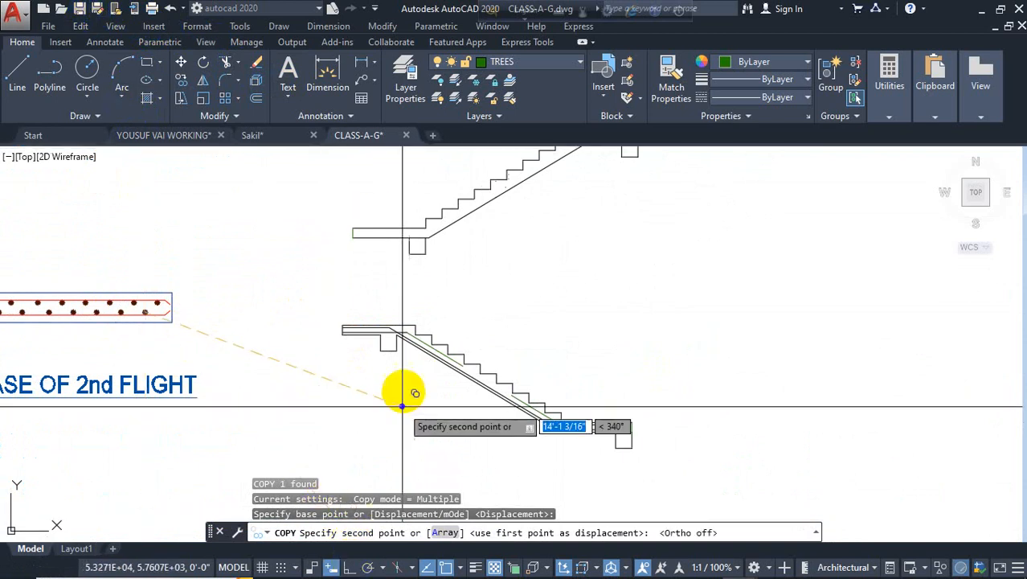
{"action": "scroll", "coordinate": [422, 354], "scroll_direction": "up", "scroll_amount": 5}
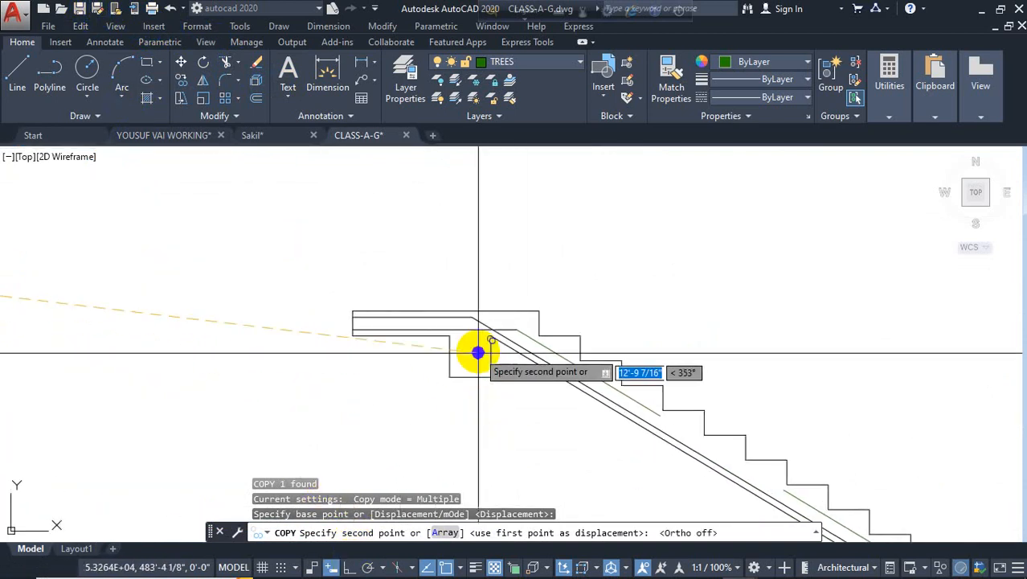
{"action": "scroll", "coordinate": [271, 340], "scroll_direction": "up", "scroll_amount": 4}
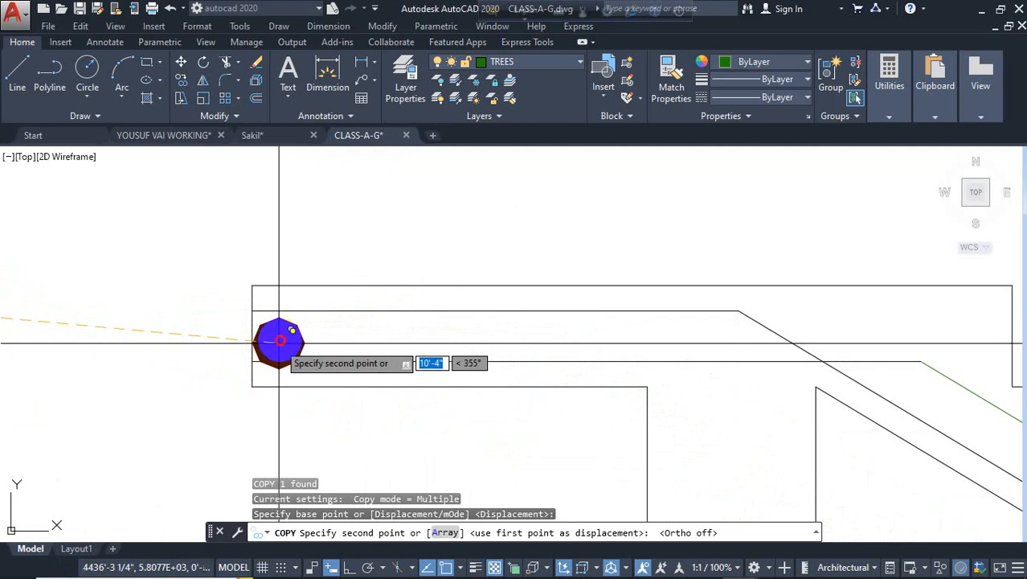
{"action": "left_click", "coordinate": [310, 344]}
{"action": "key", "text": "Escape"}
Scale down the copied bar dot so it fits between the upper landing's top and bottom bar lines.
{"action": "type", "text": "s"}
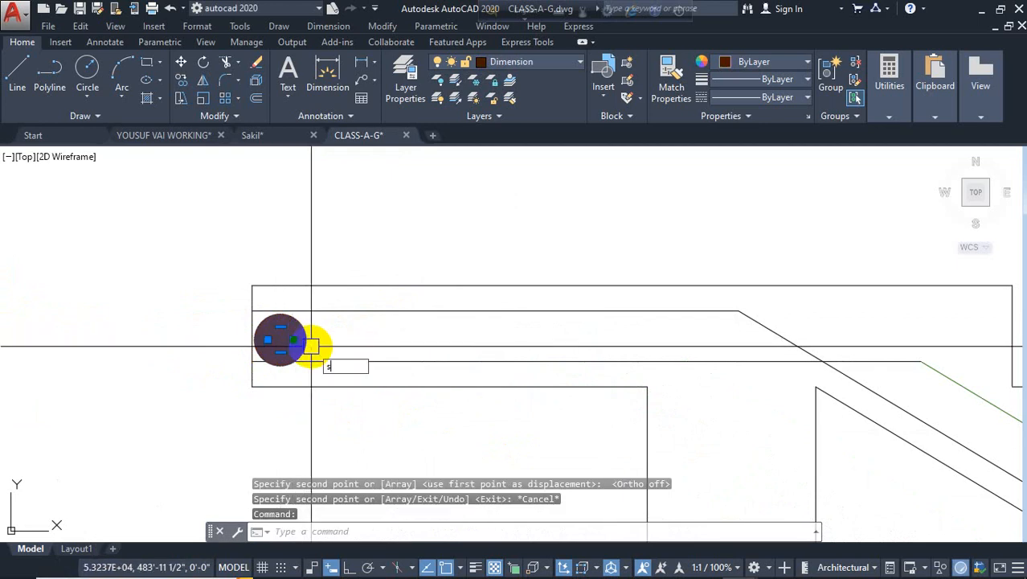
{"action": "type", "text": "c"}
{"action": "key", "text": "Return"}
{"action": "left_click", "coordinate": [312, 346]}
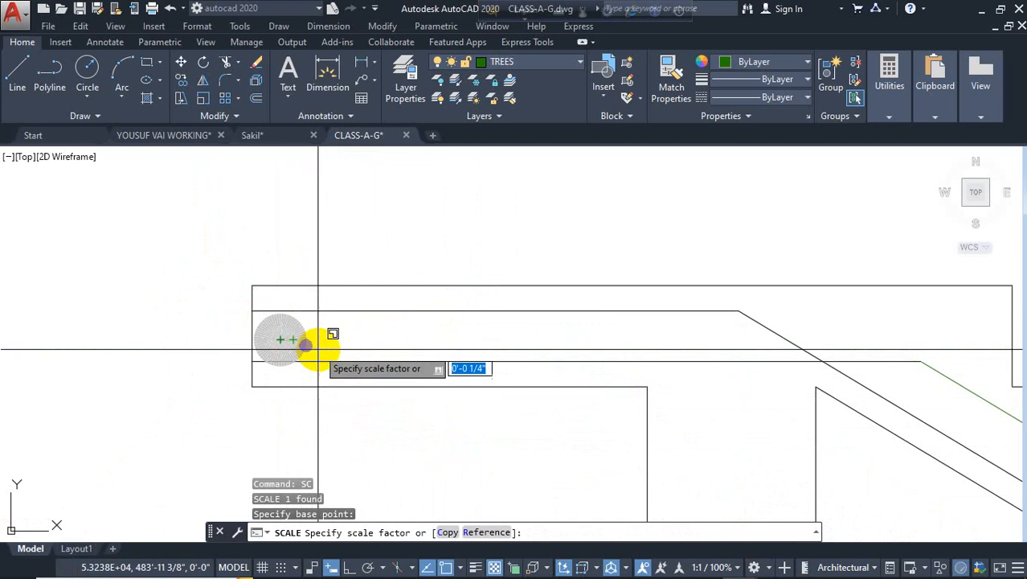
{"action": "left_click", "coordinate": [319, 350]}
Move the scaled bar dot so it rests on the bottom bar line near the upper landing's outer end.
{"action": "scroll", "coordinate": [309, 346], "scroll_direction": "up", "scroll_amount": 3}
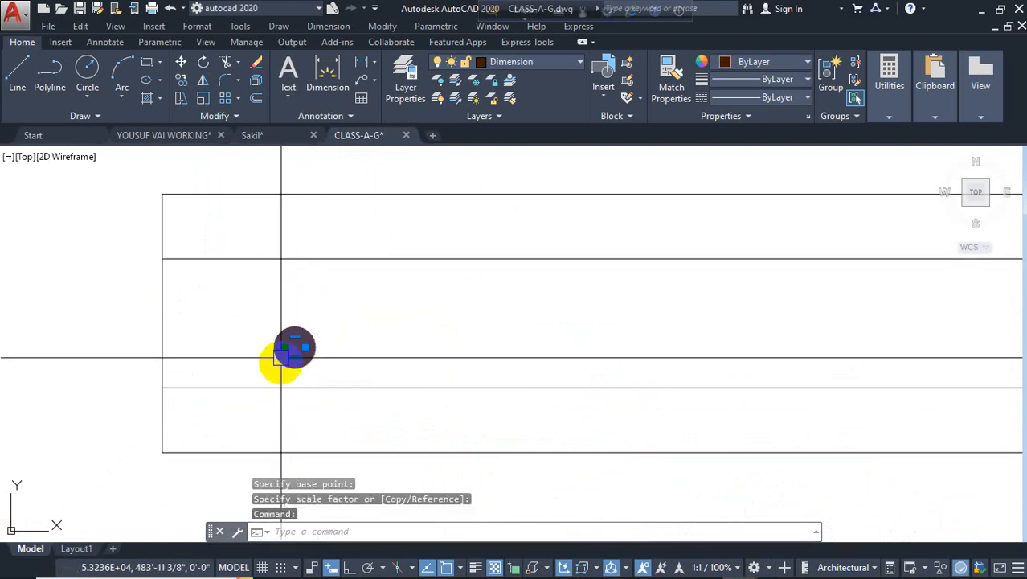
{"action": "type", "text": "m"}
{"action": "key", "text": "Return"}
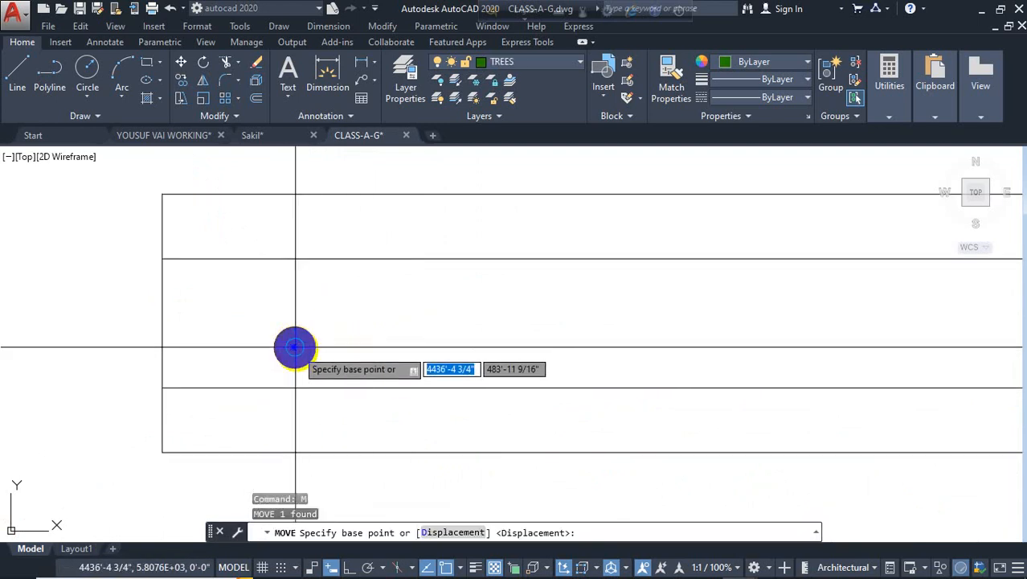
{"action": "left_click", "coordinate": [294, 347]}
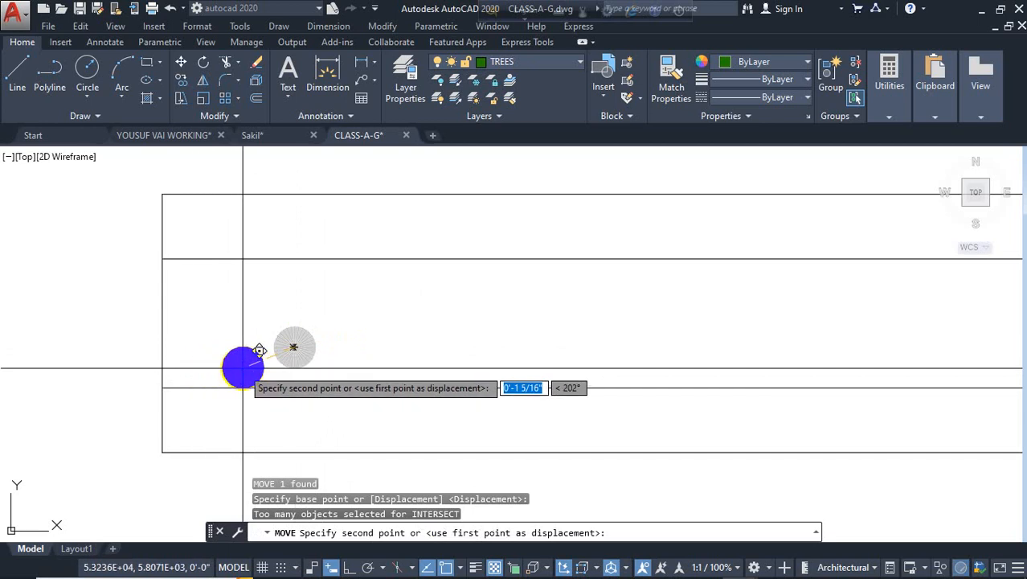
{"action": "left_click", "coordinate": [243, 367]}
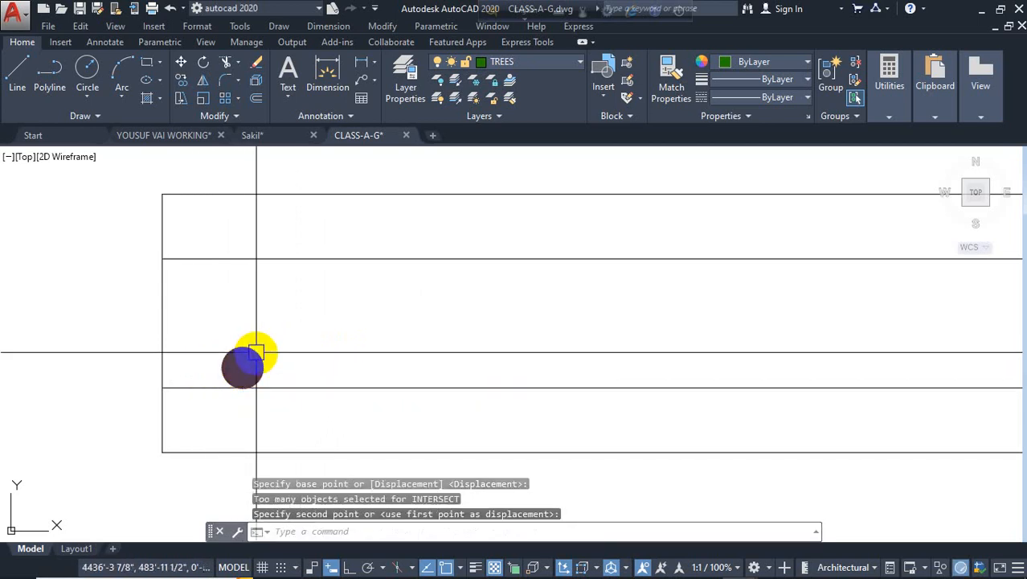
{"action": "key", "text": "Escape"}
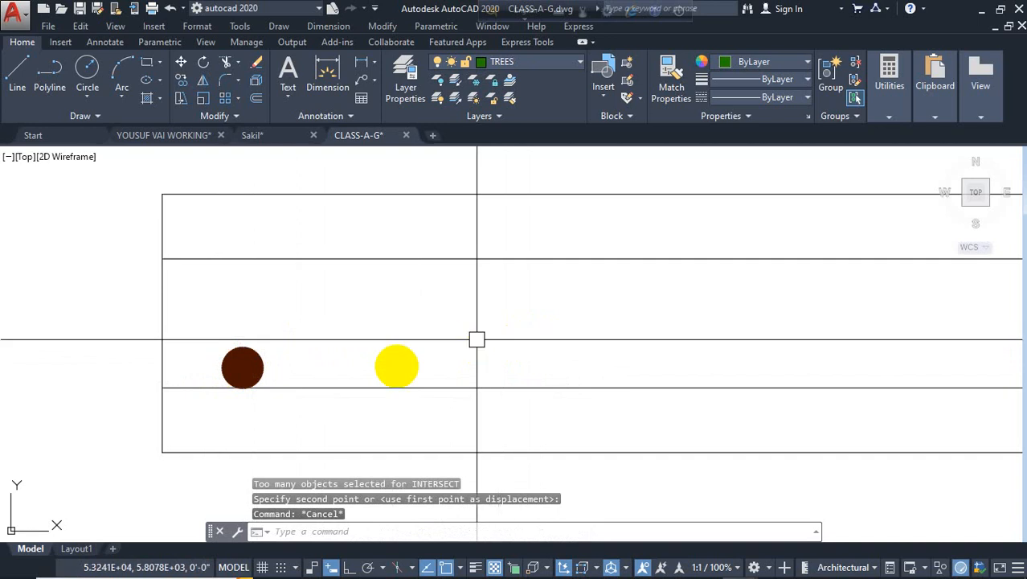
Draw short vertical hook lines down from the top bar and, slightly inward, up from the bottom bar at the upper landing's outer end.
{"action": "left_click", "coordinate": [17, 78]}
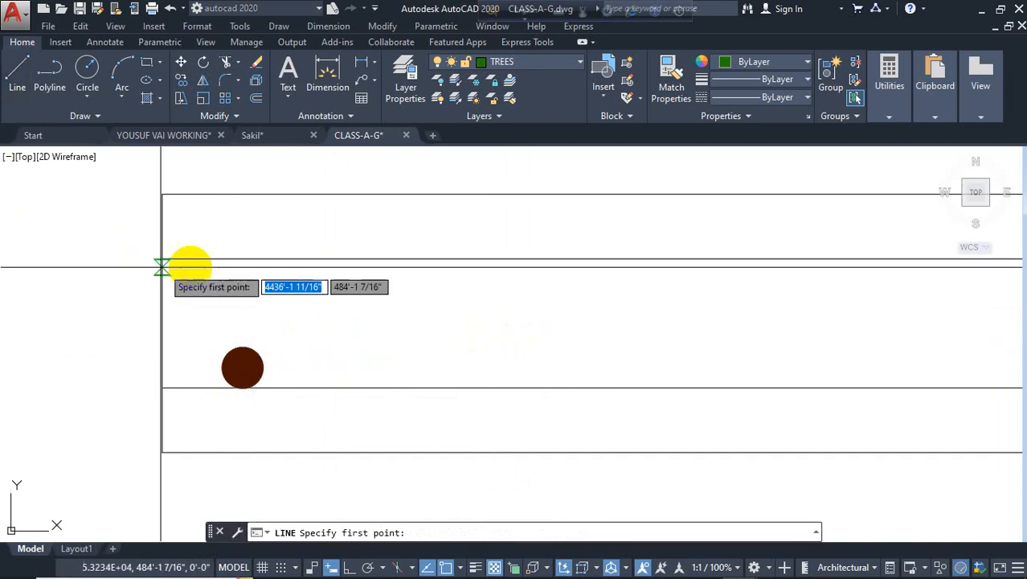
{"action": "left_click", "coordinate": [191, 259]}
{"action": "left_click", "coordinate": [191, 307]}
{"action": "key", "text": "Return"}
{"action": "key", "text": "Return"}
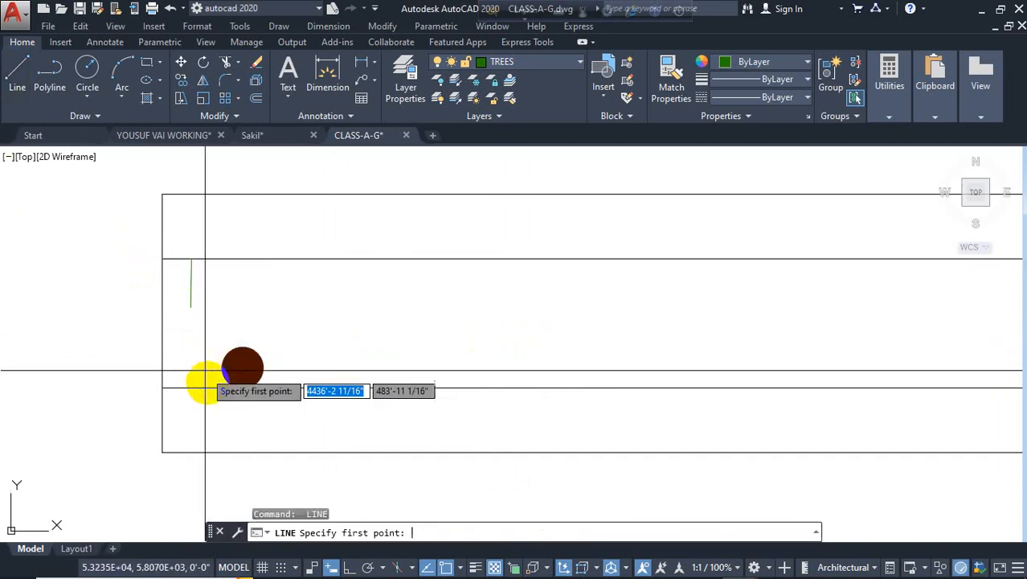
{"action": "left_click", "coordinate": [208, 385]}
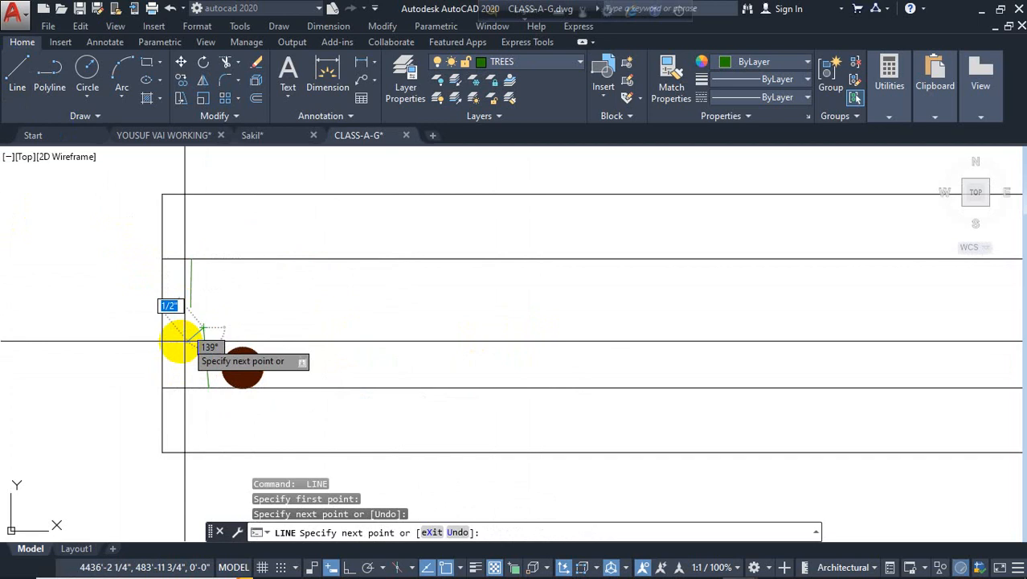
{"action": "key", "text": "ctrl+z"}
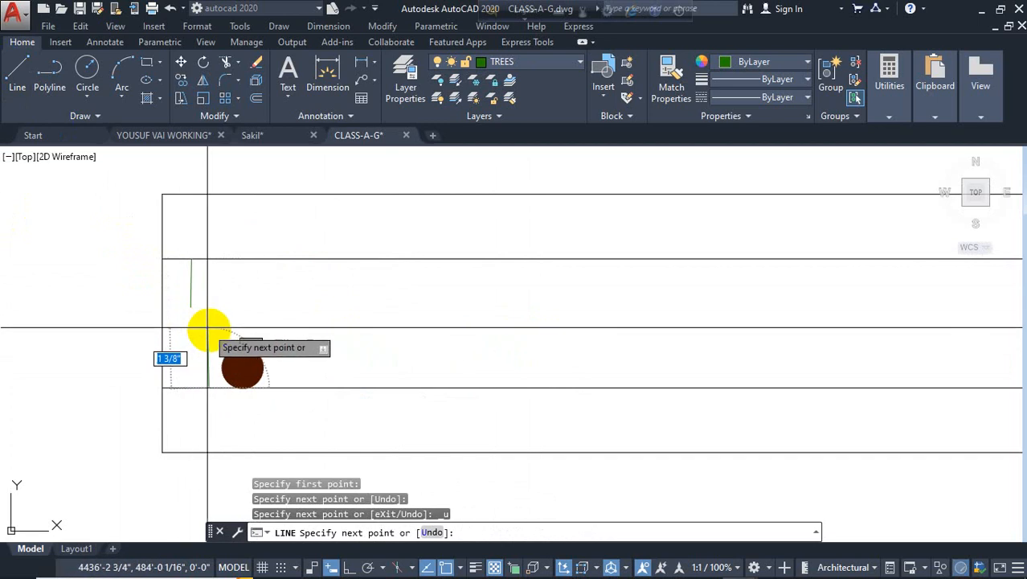
{"action": "left_click", "coordinate": [207, 332]}
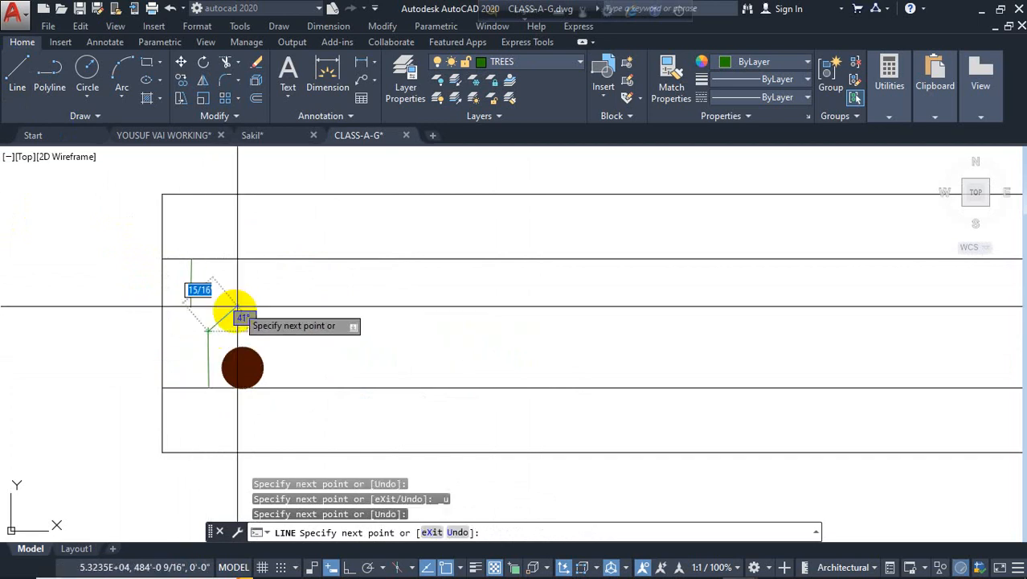
{"action": "key", "text": "Escape"}
Fillet the upper landing's bottom and top bar lines with their hook lines at zero radius.
{"action": "type", "text": "f"}
{"action": "key", "text": "space"}
{"action": "scroll", "coordinate": [210, 383], "scroll_direction": "up", "scroll_amount": 4}
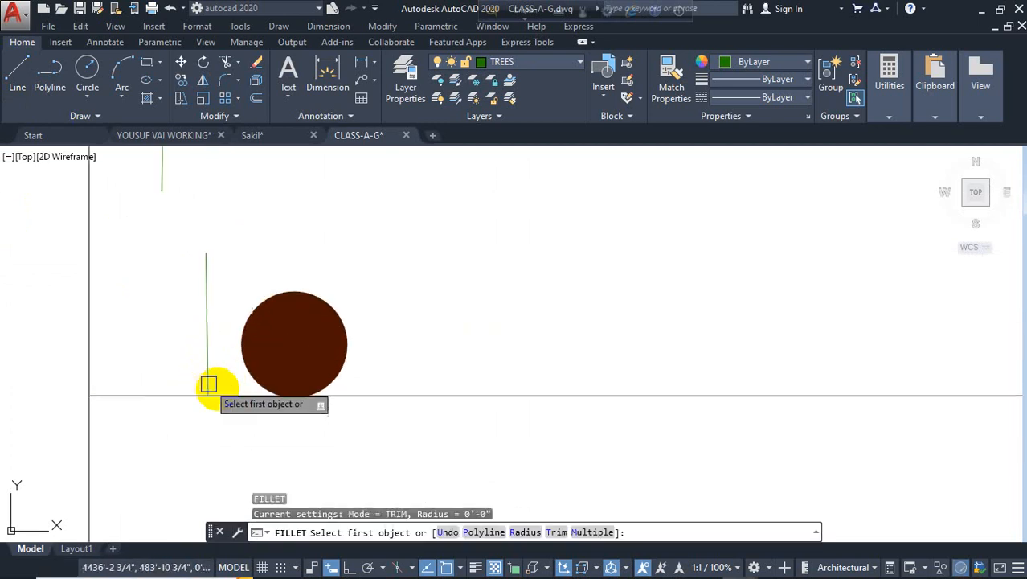
{"action": "left_click", "coordinate": [206, 381]}
{"action": "left_click", "coordinate": [218, 392]}
{"action": "scroll", "coordinate": [124, 391], "scroll_direction": "down", "scroll_amount": 4}
{"action": "key", "text": "space"}
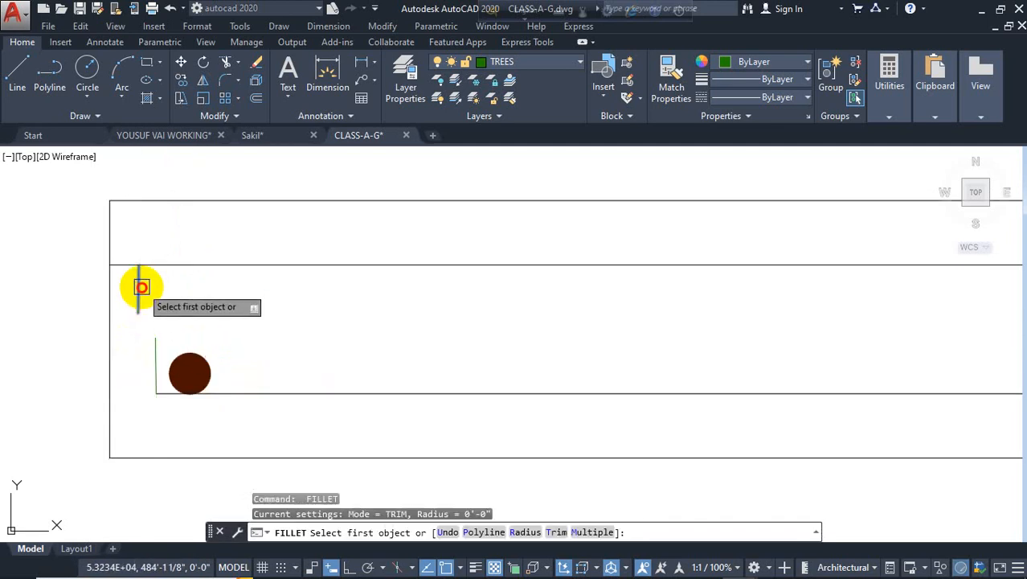
{"action": "left_click", "coordinate": [141, 285]}
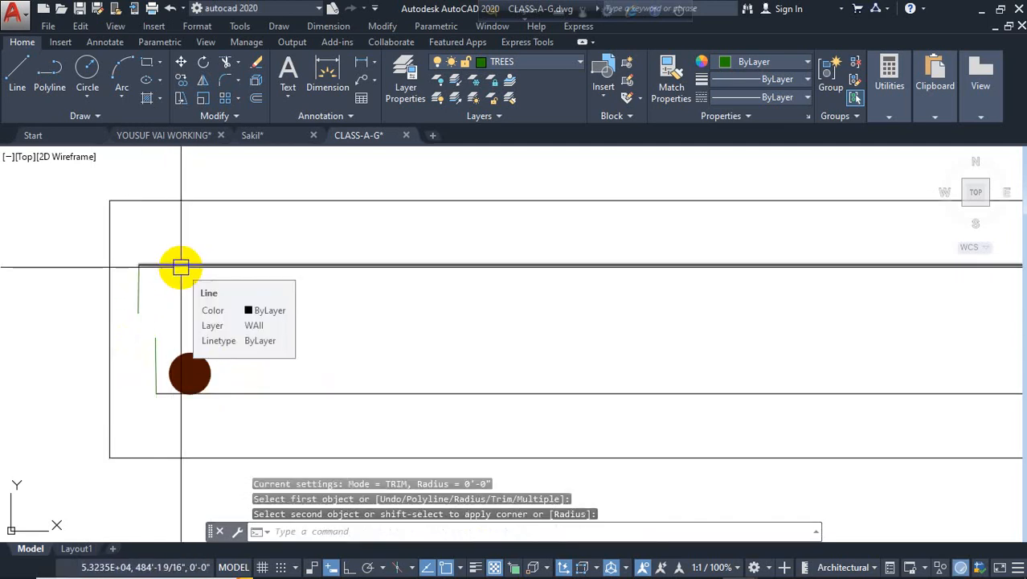
Match the properties of both hook lines at the upper landing to the top bar line.
{"action": "type", "text": "ma"}
{"action": "key", "text": "space"}
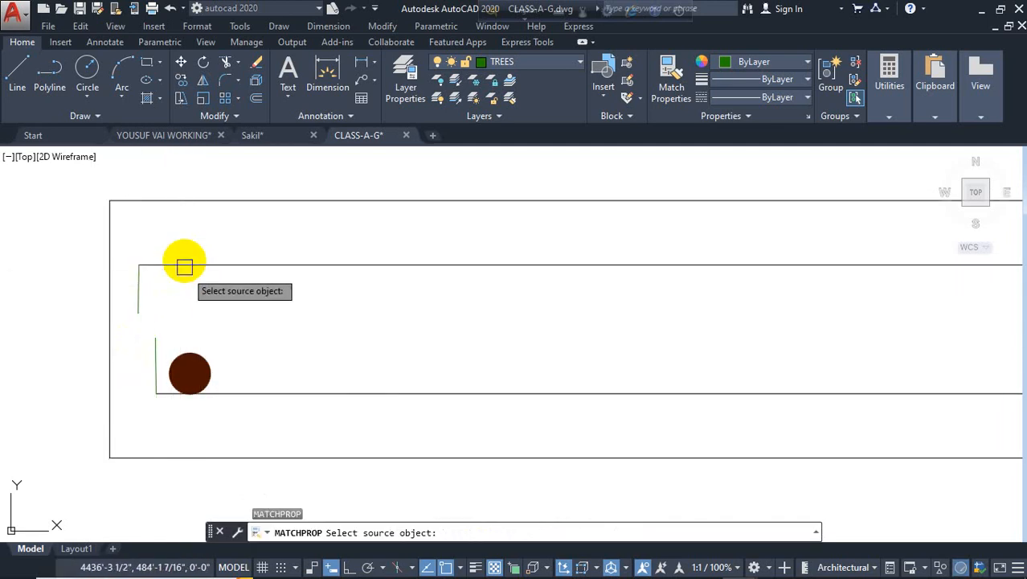
{"action": "left_click", "coordinate": [183, 266]}
{"action": "left_click", "coordinate": [128, 287]}
{"action": "left_click", "coordinate": [145, 307]}
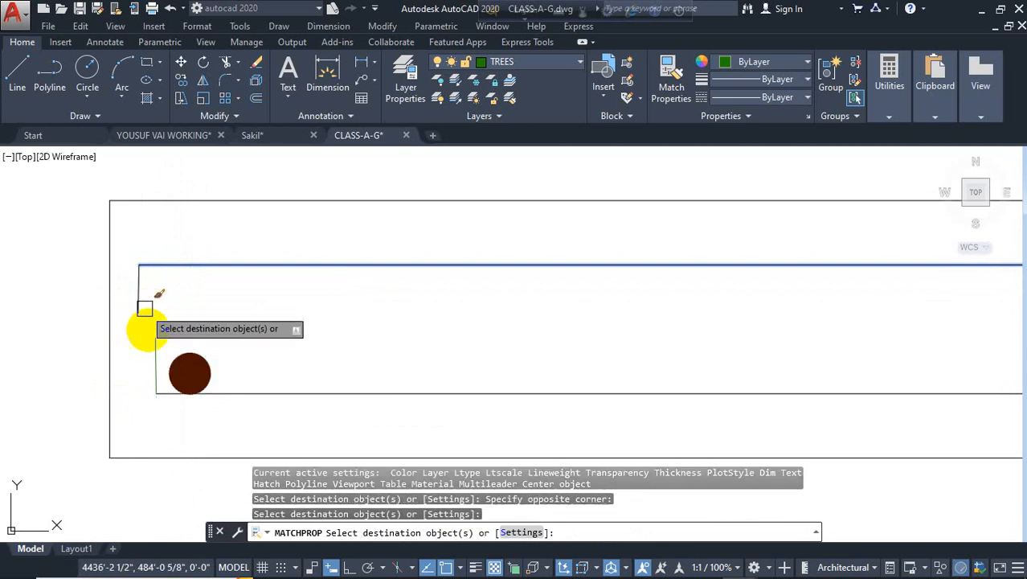
{"action": "key", "text": "Escape"}
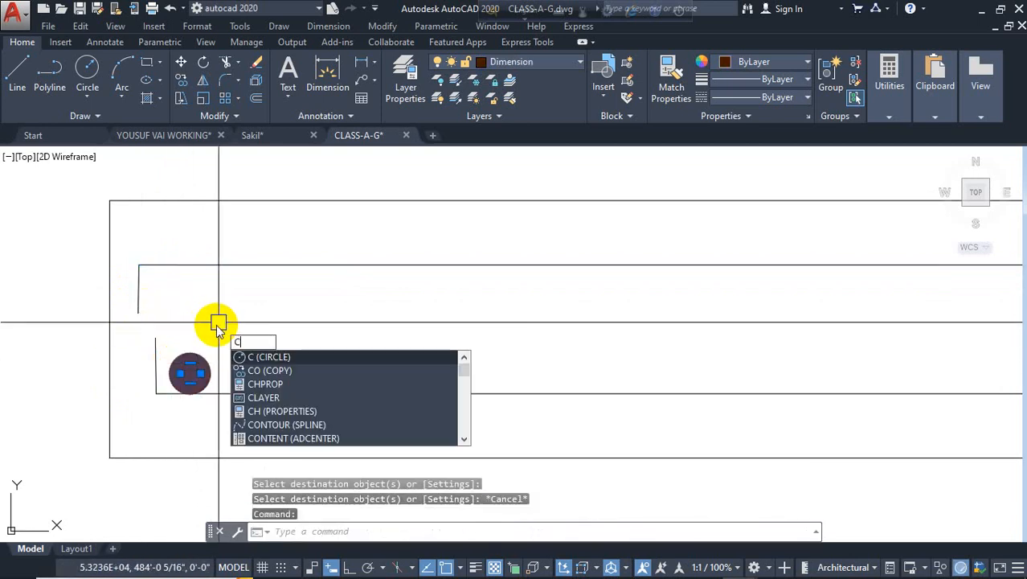
Copy the bar dot horizontally along the upper landing's bottom bar line at roughly even spacing, continuing past the landing beam.
{"action": "type", "text": "o"}
{"action": "key", "text": "Return"}
{"action": "scroll", "coordinate": [219, 323], "scroll_direction": "down", "scroll_amount": 2}
{"action": "left_click", "coordinate": [248, 324]}
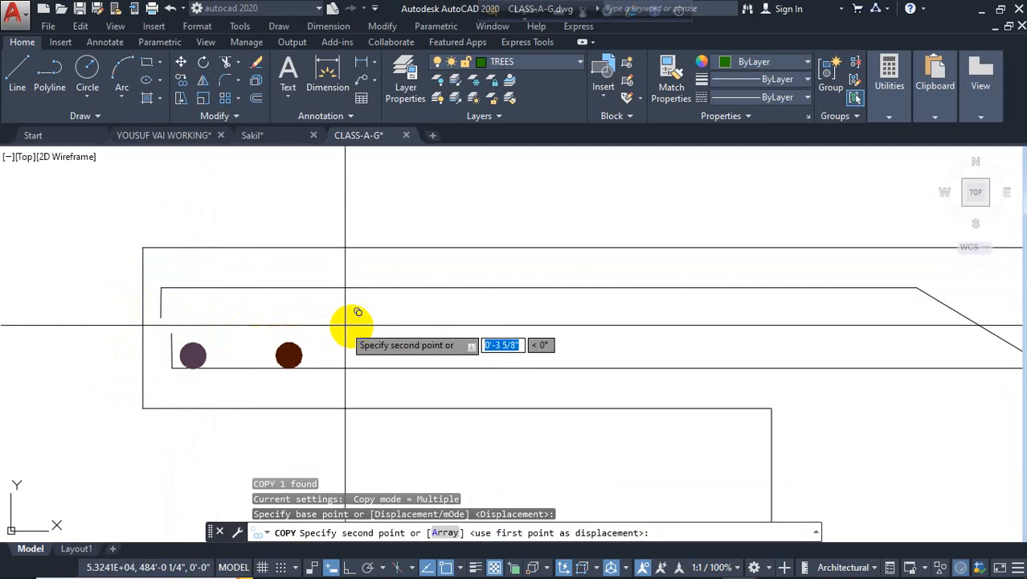
{"action": "scroll", "coordinate": [352, 323], "scroll_direction": "down", "scroll_amount": 3}
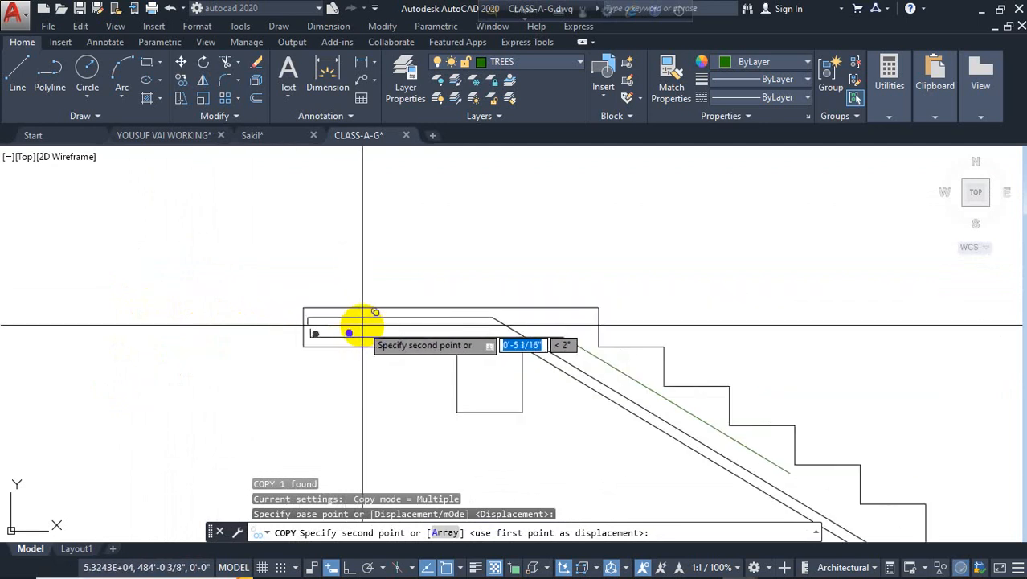
{"action": "left_click", "coordinate": [364, 566]}
{"action": "left_click", "coordinate": [348, 569]}
{"action": "scroll", "coordinate": [367, 401], "scroll_direction": "up", "scroll_amount": 4}
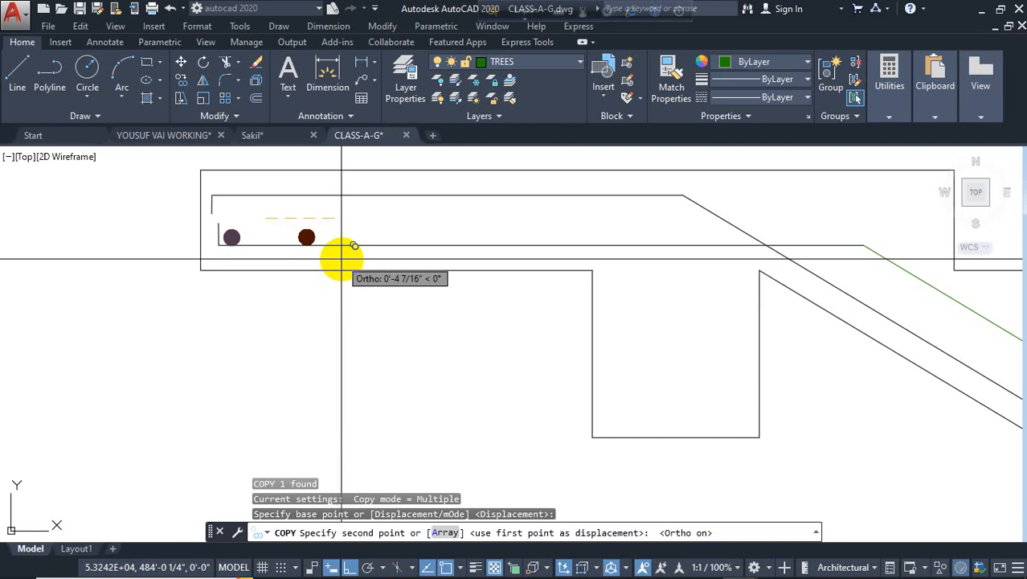
{"action": "left_click", "coordinate": [342, 260]}
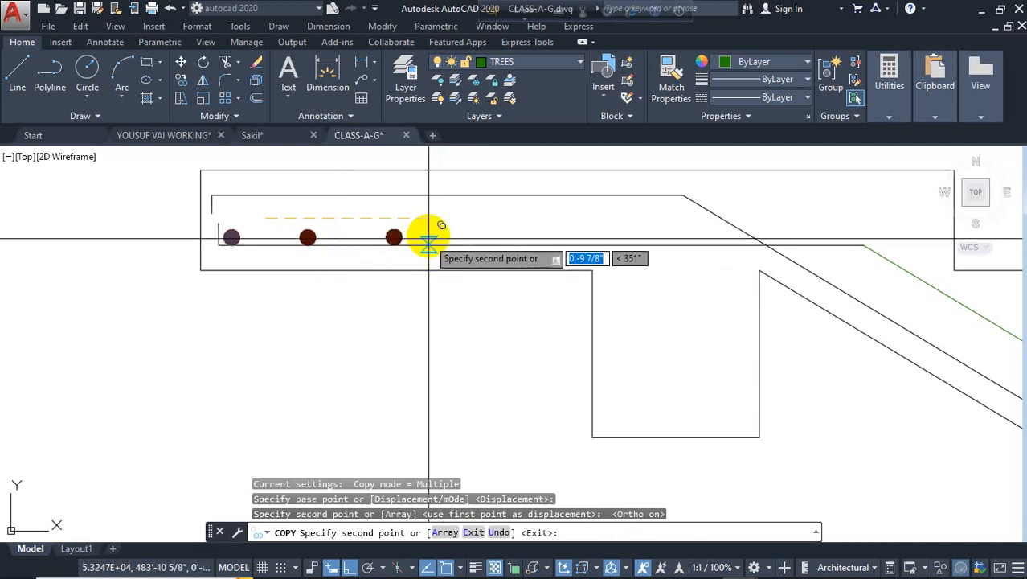
{"action": "left_click", "coordinate": [425, 225]}
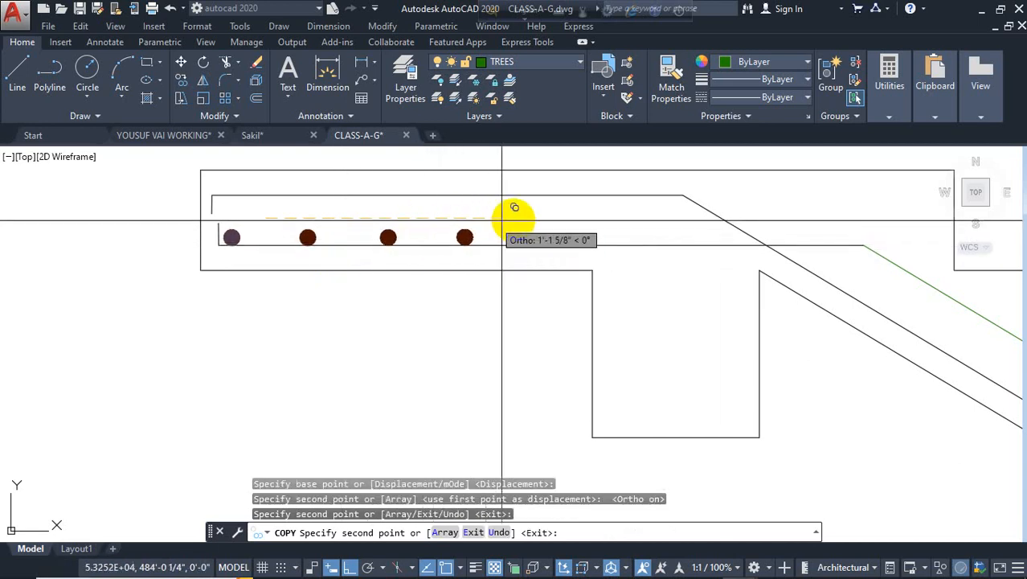
{"action": "left_click", "coordinate": [514, 219]}
{"action": "left_click", "coordinate": [630, 218]}
{"action": "middle_click_drag", "start_coordinate": [662, 216], "coordinate": [402, 224]}
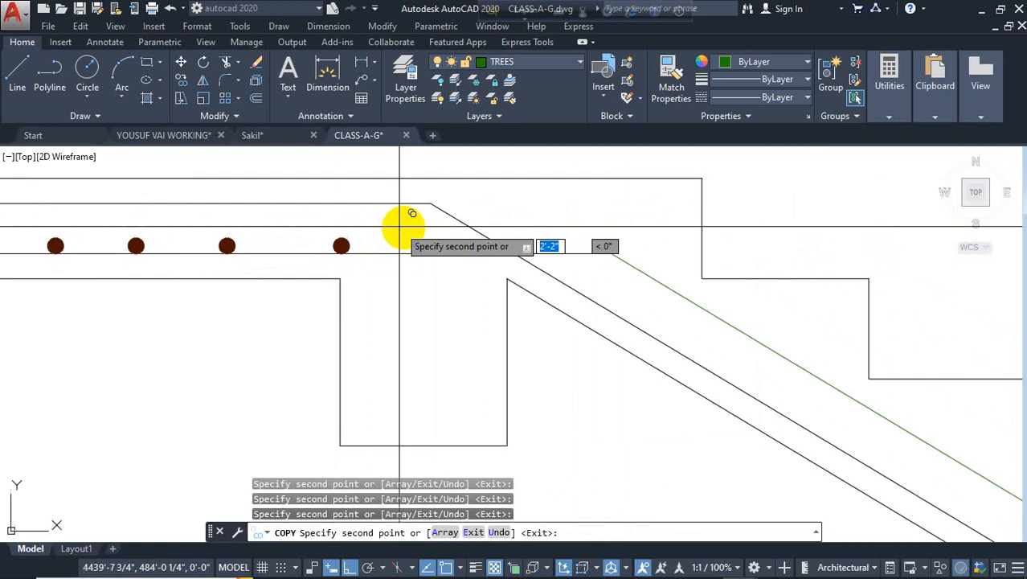
{"action": "left_click", "coordinate": [468, 225]}
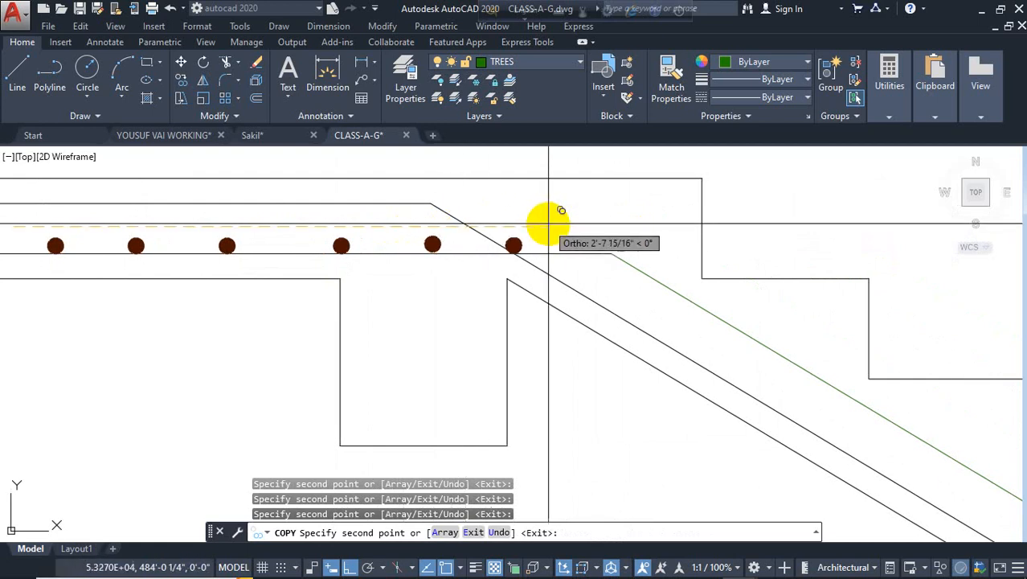
{"action": "left_click", "coordinate": [570, 222]}
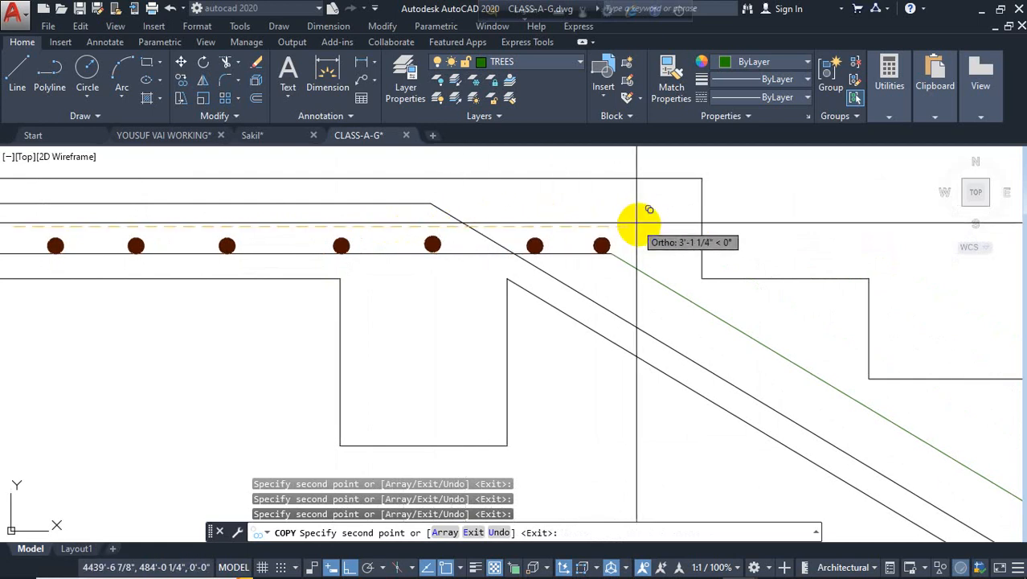
{"action": "key", "text": "Escape"}
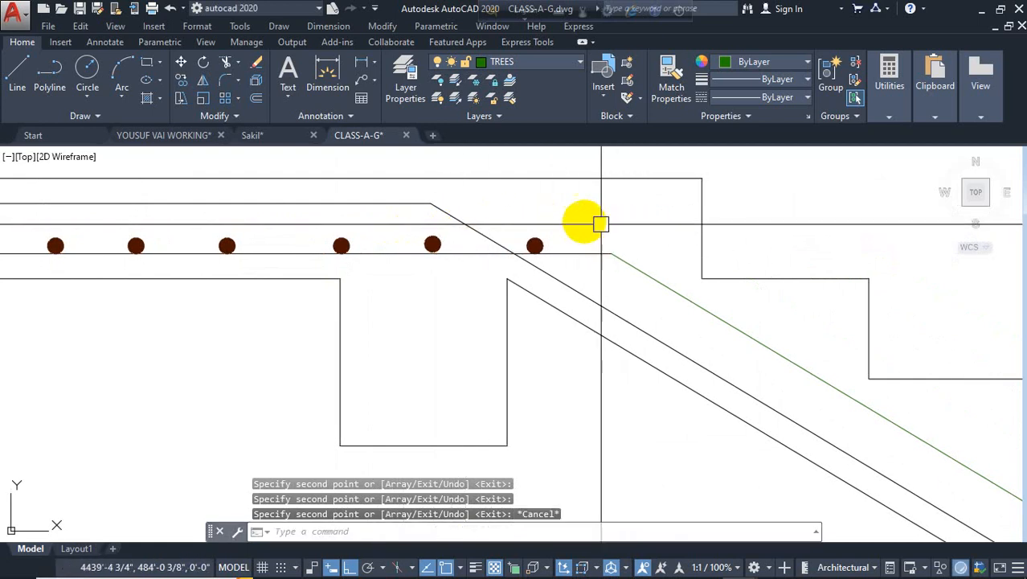
Move the last copied dot beyond the landing beam so it rests on the inclined main bar line of the flight.
{"action": "left_click", "coordinate": [545, 232]}
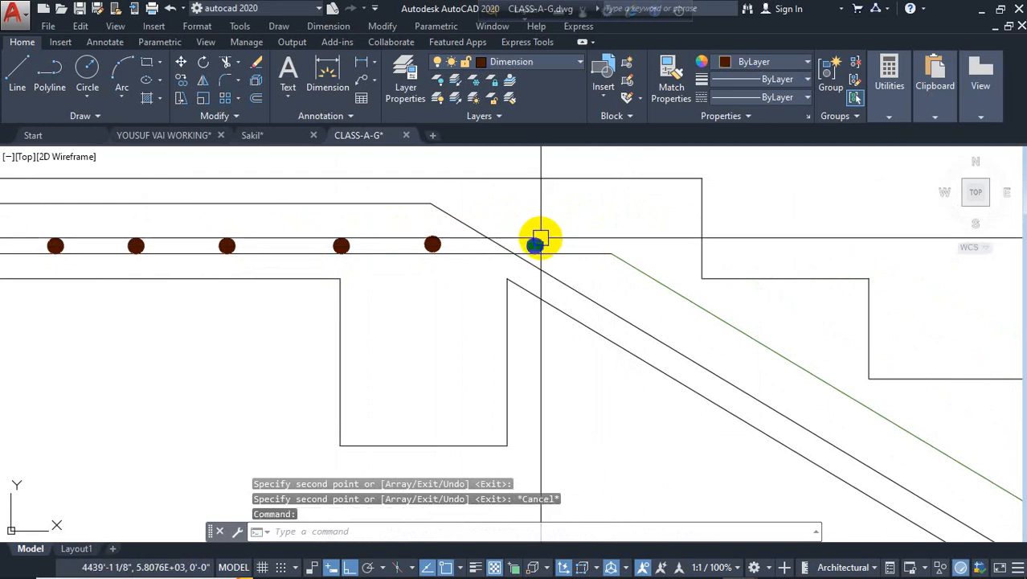
{"action": "scroll", "coordinate": [547, 241], "scroll_direction": "up", "scroll_amount": 4}
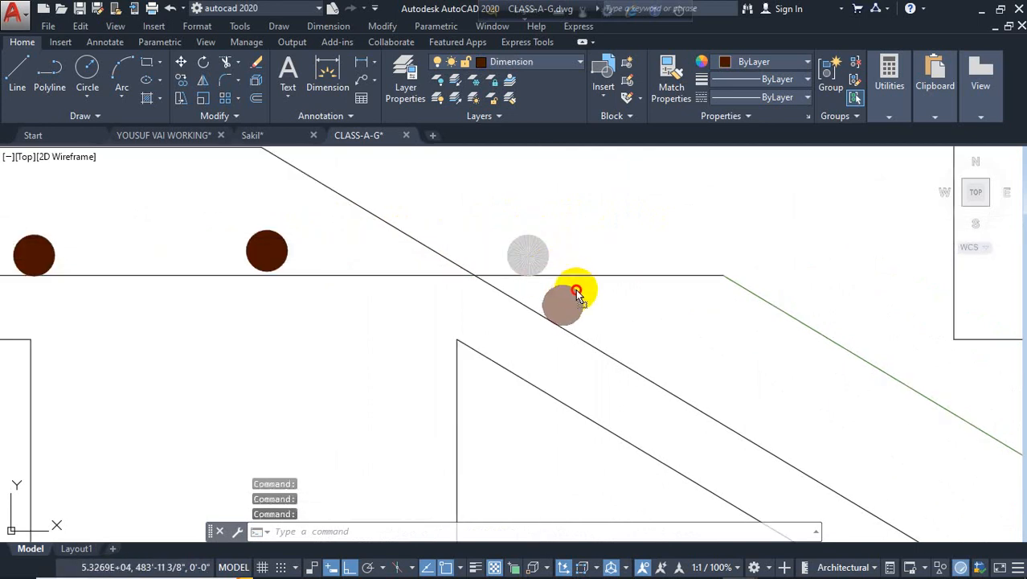
{"action": "key", "text": "Escape"}
{"action": "scroll", "coordinate": [520, 248], "scroll_direction": "down", "scroll_amount": 6}
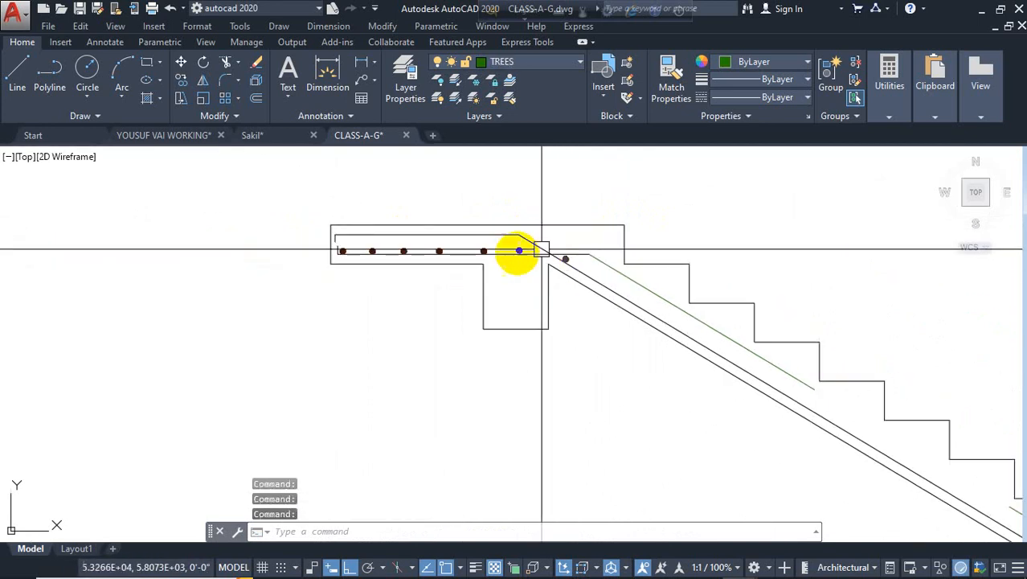
{"action": "scroll", "coordinate": [547, 259], "scroll_direction": "up", "scroll_amount": 5}
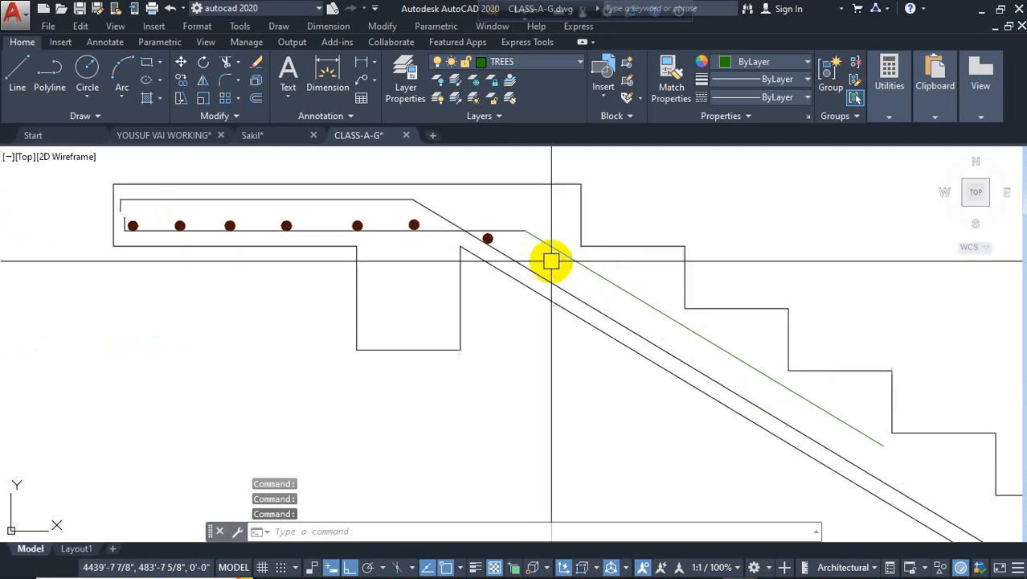
Copy the inclined dot down along the flight's main bar line about 6 inches apart, ending below the tip of the upper extra top bar.
{"action": "left_click", "coordinate": [492, 238]}
{"action": "scroll", "coordinate": [487, 231], "scroll_direction": "up", "scroll_amount": 2}
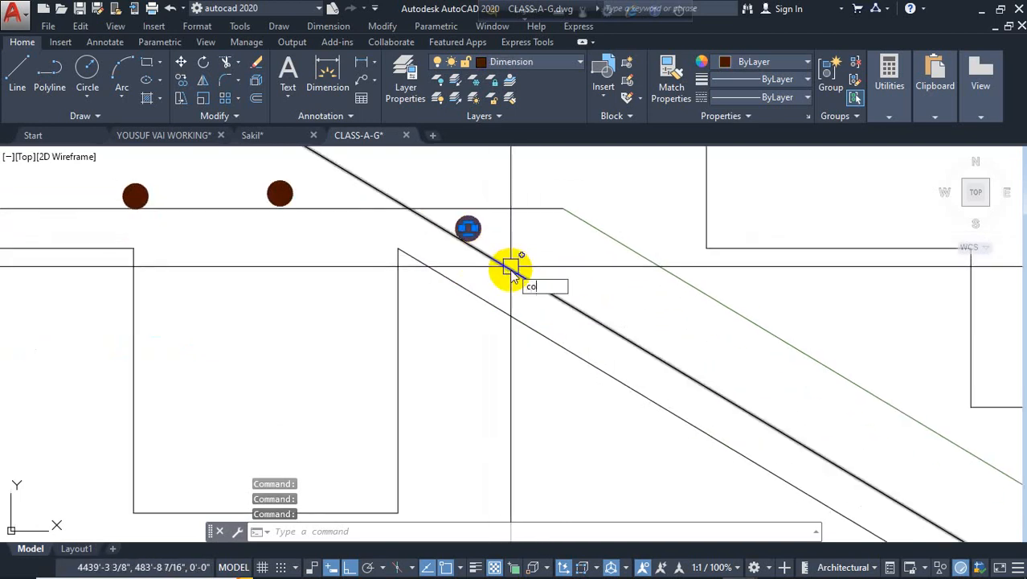
{"action": "key", "text": "Return"}
{"action": "left_click", "coordinate": [467, 230]}
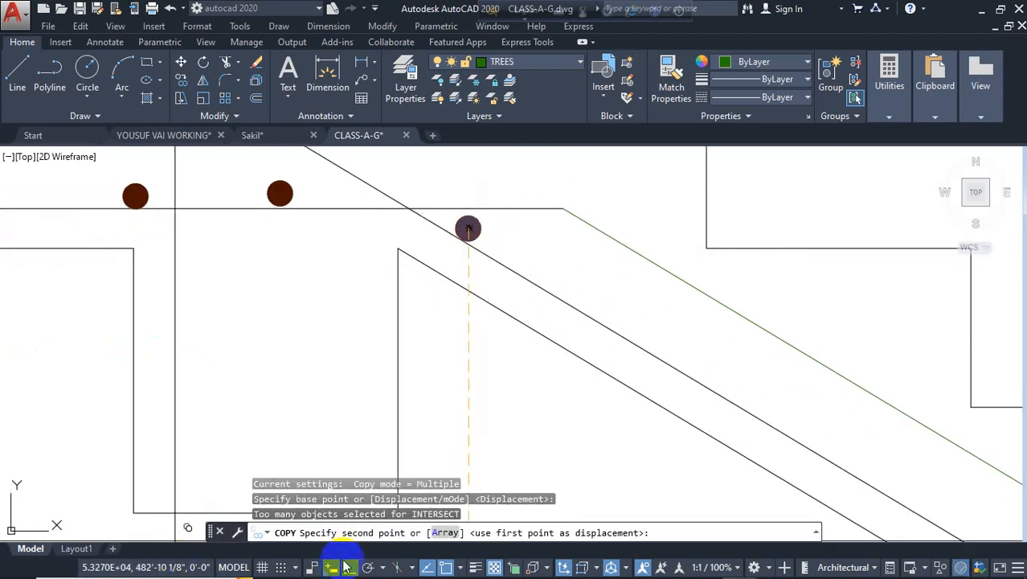
{"action": "scroll", "coordinate": [447, 349], "scroll_direction": "down", "scroll_amount": 4}
{"action": "scroll", "coordinate": [447, 355], "scroll_direction": "up", "scroll_amount": 4}
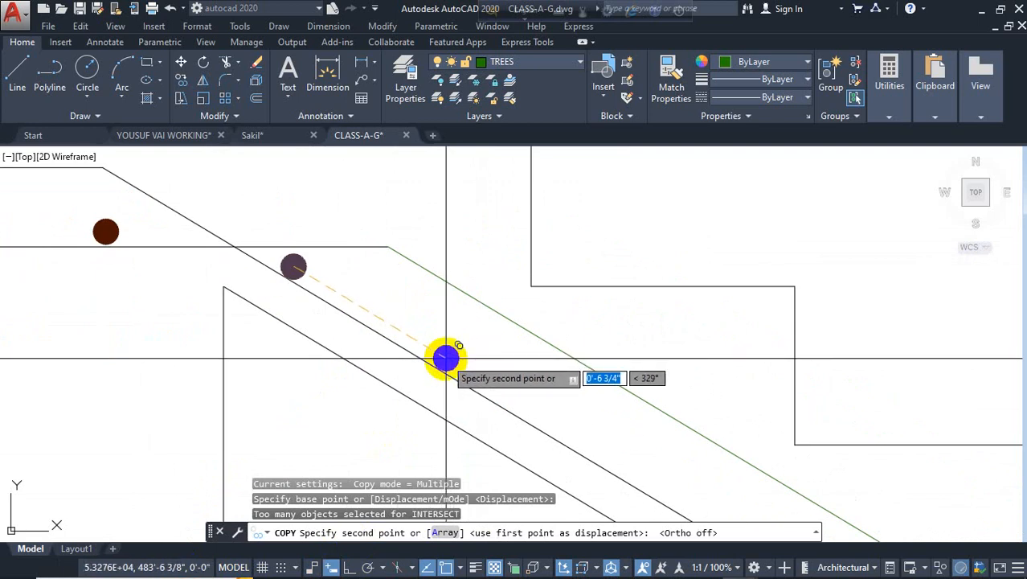
{"action": "left_click", "coordinate": [444, 358]}
{"action": "middle_click_drag", "start_coordinate": [574, 437], "coordinate": [383, 283]}
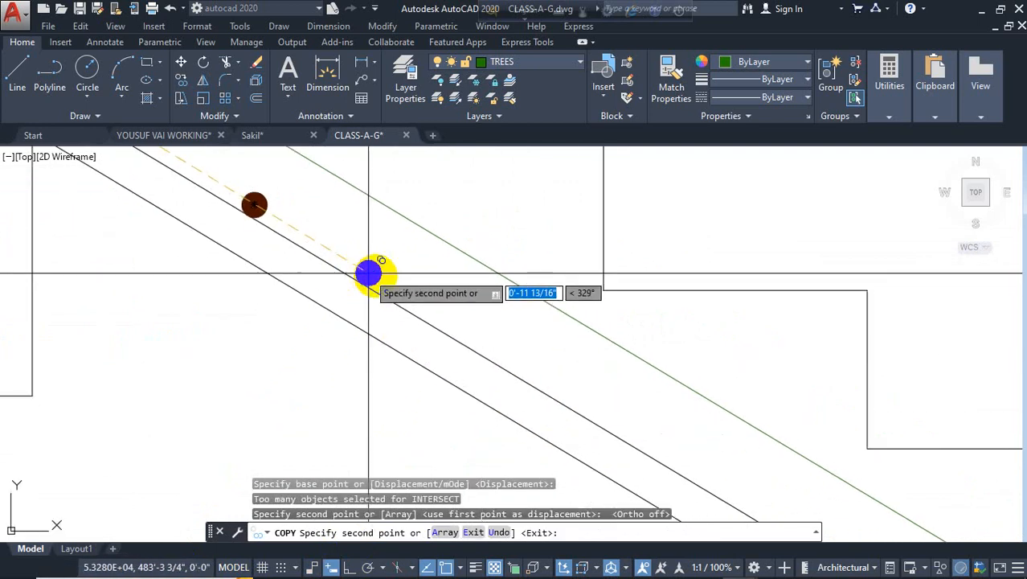
{"action": "left_click", "coordinate": [383, 279]}
{"action": "scroll", "coordinate": [390, 313], "scroll_direction": "down", "scroll_amount": 3}
{"action": "scroll", "coordinate": [376, 289], "scroll_direction": "up", "scroll_amount": 3}
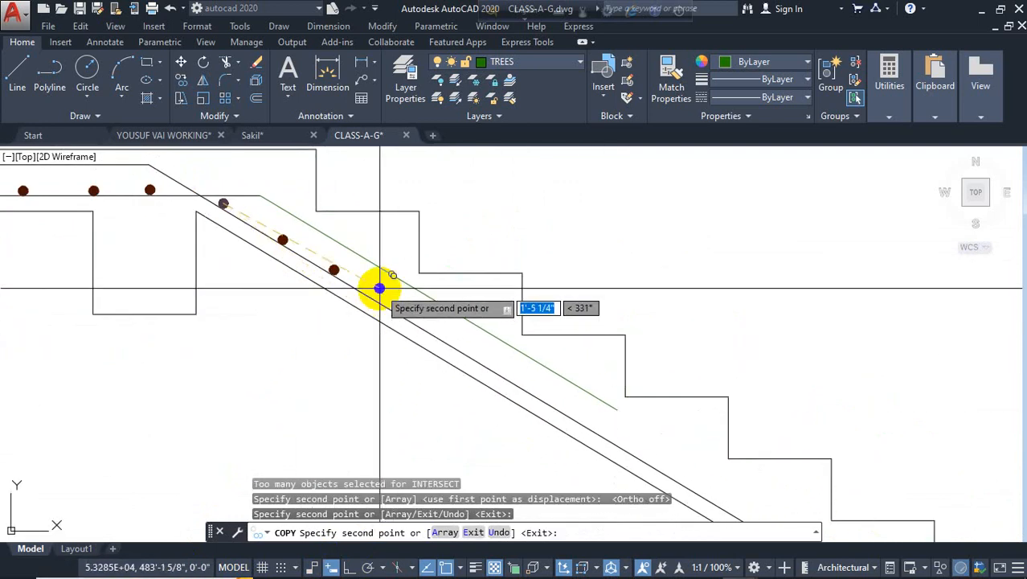
{"action": "scroll", "coordinate": [379, 300], "scroll_direction": "up", "scroll_amount": 2}
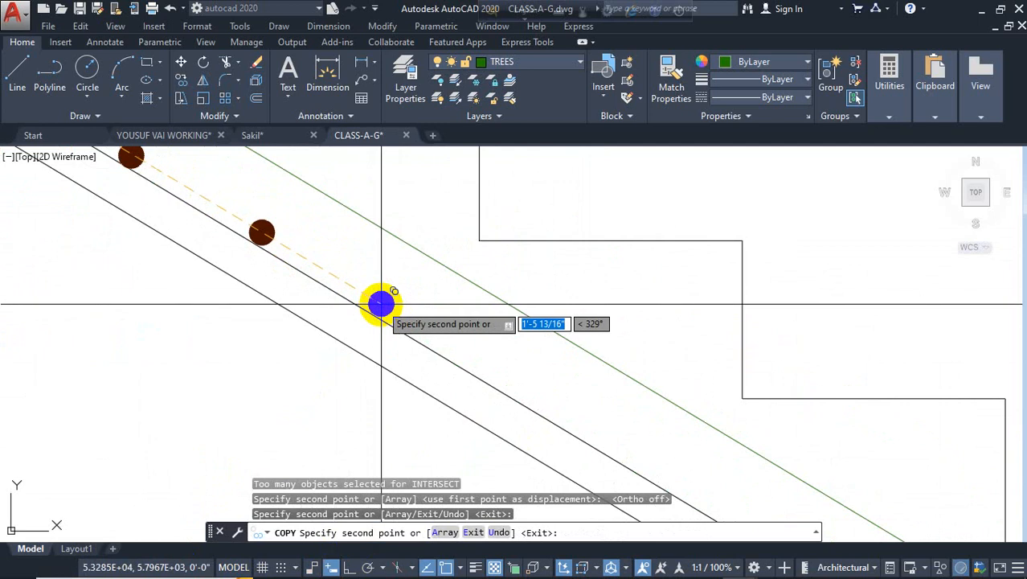
{"action": "scroll", "coordinate": [321, 268], "scroll_direction": "down", "scroll_amount": 2}
{"action": "scroll", "coordinate": [434, 336], "scroll_direction": "up", "scroll_amount": 4}
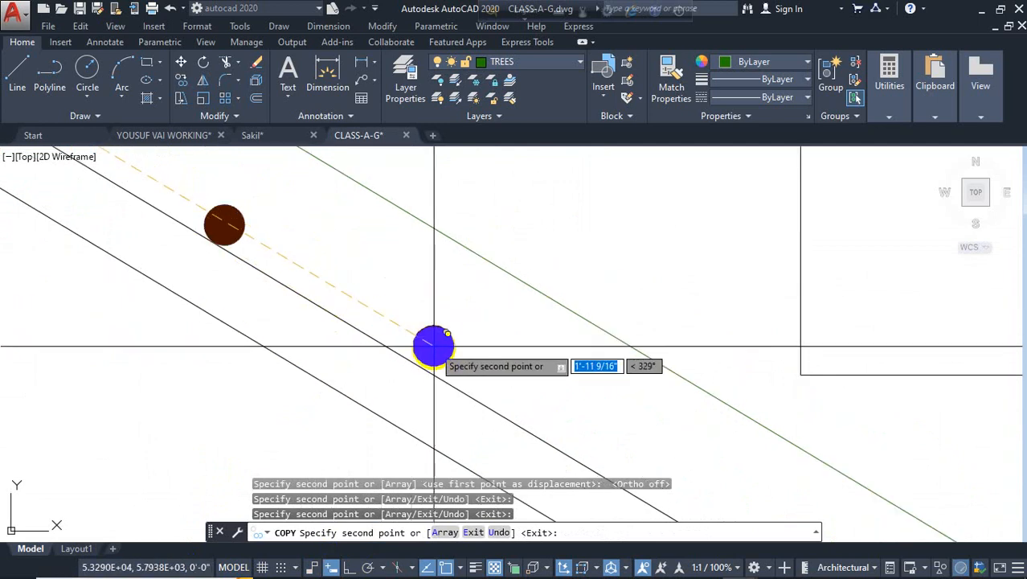
{"action": "left_click", "coordinate": [434, 352]}
{"action": "scroll", "coordinate": [384, 294], "scroll_direction": "down", "scroll_amount": 5}
{"action": "scroll", "coordinate": [442, 333], "scroll_direction": "up", "scroll_amount": 3}
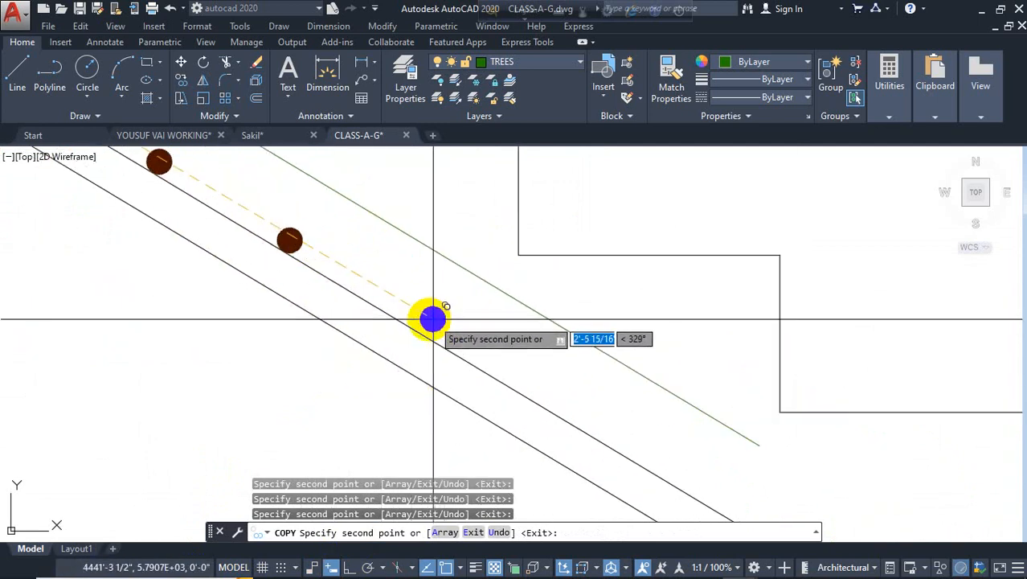
{"action": "scroll", "coordinate": [430, 313], "scroll_direction": "down", "scroll_amount": 2}
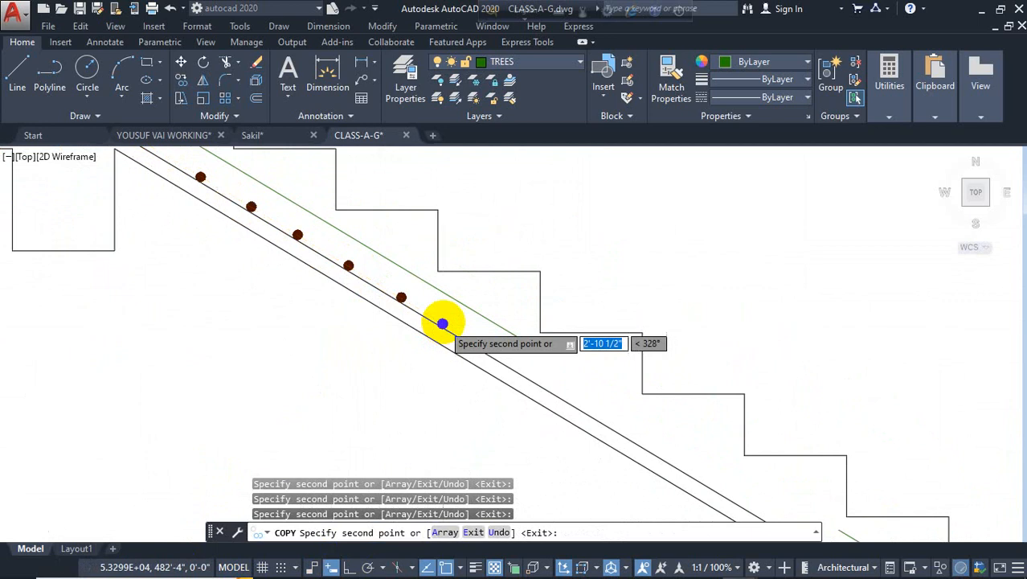
{"action": "scroll", "coordinate": [443, 324], "scroll_direction": "up", "scroll_amount": 4}
{"action": "left_click", "coordinate": [455, 327]}
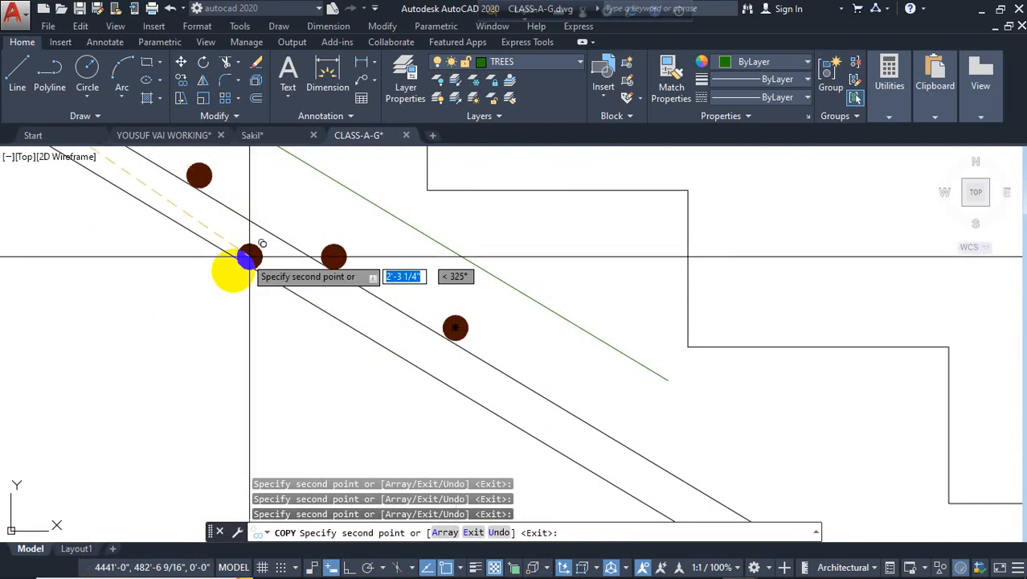
{"action": "scroll", "coordinate": [383, 328], "scroll_direction": "down", "scroll_amount": 3}
{"action": "scroll", "coordinate": [384, 327], "scroll_direction": "up", "scroll_amount": 3}
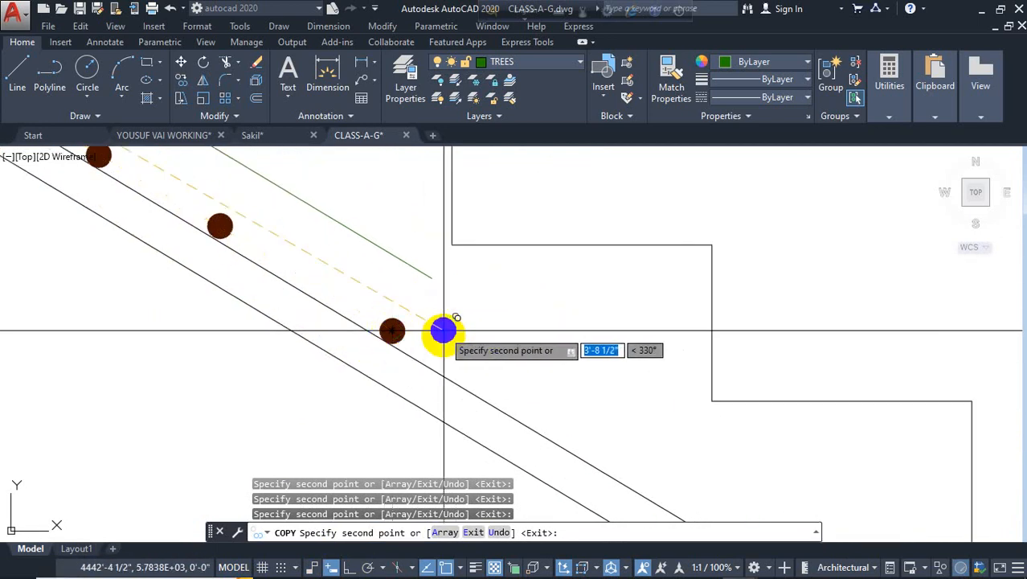
Continue the dot copies at similar spacing along the inclined main bar between the upper and lower extra top bars.
{"action": "scroll", "coordinate": [523, 367], "scroll_direction": "down", "scroll_amount": 5}
{"action": "scroll", "coordinate": [501, 379], "scroll_direction": "up", "scroll_amount": 3}
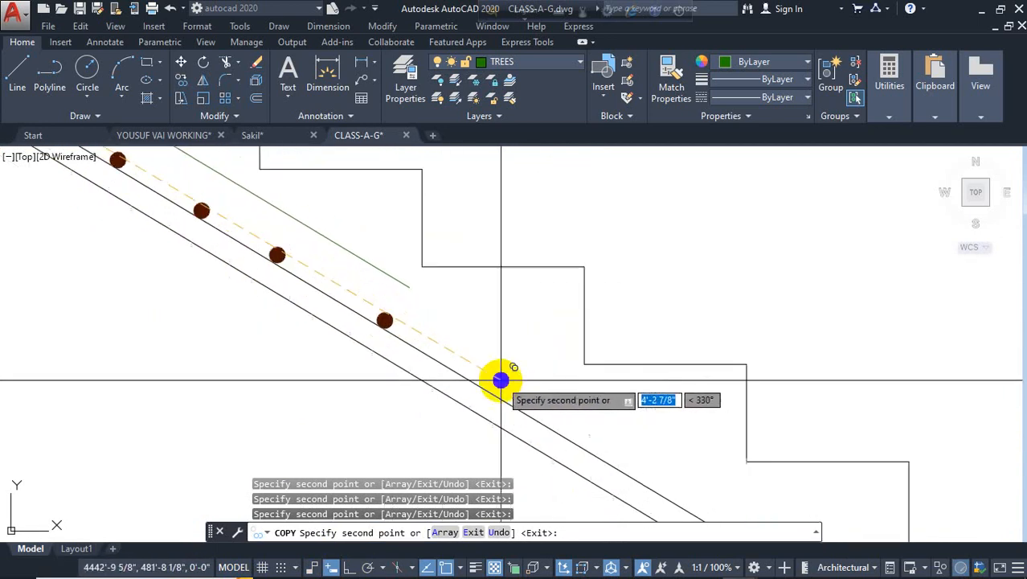
{"action": "left_click", "coordinate": [493, 386]}
{"action": "scroll", "coordinate": [514, 402], "scroll_direction": "down", "scroll_amount": 3}
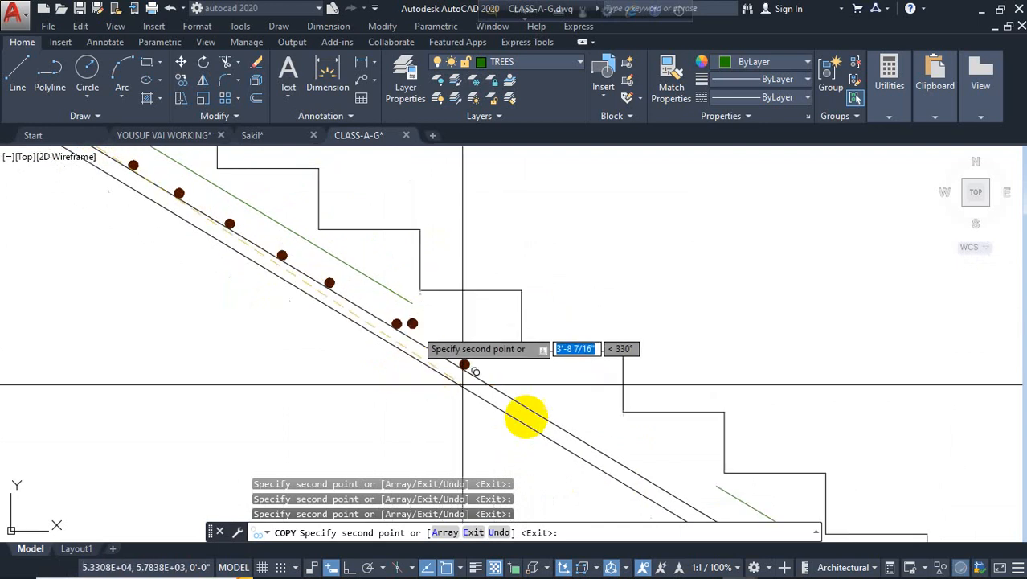
{"action": "scroll", "coordinate": [394, 310], "scroll_direction": "up", "scroll_amount": 3}
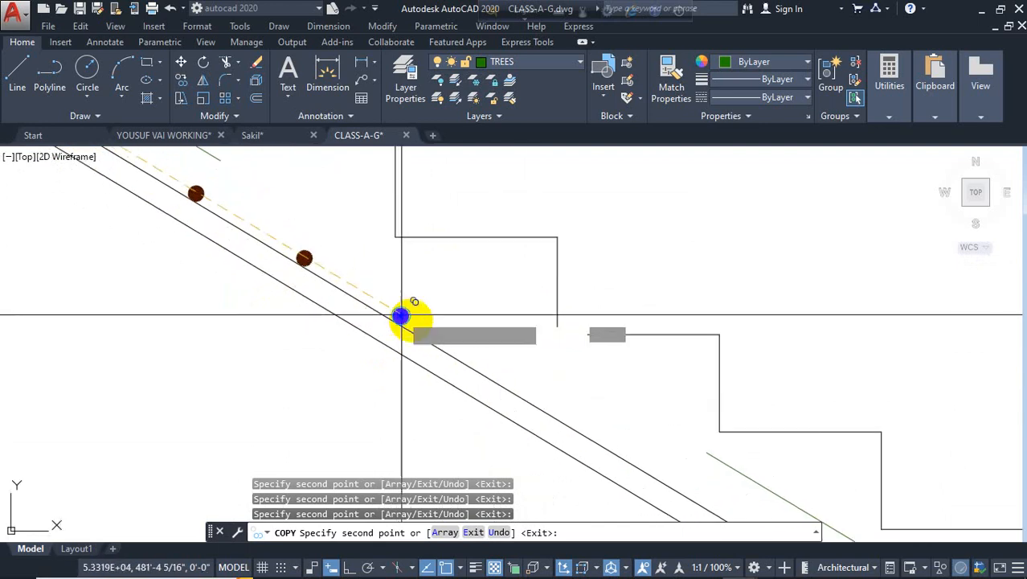
{"action": "left_click", "coordinate": [400, 316]}
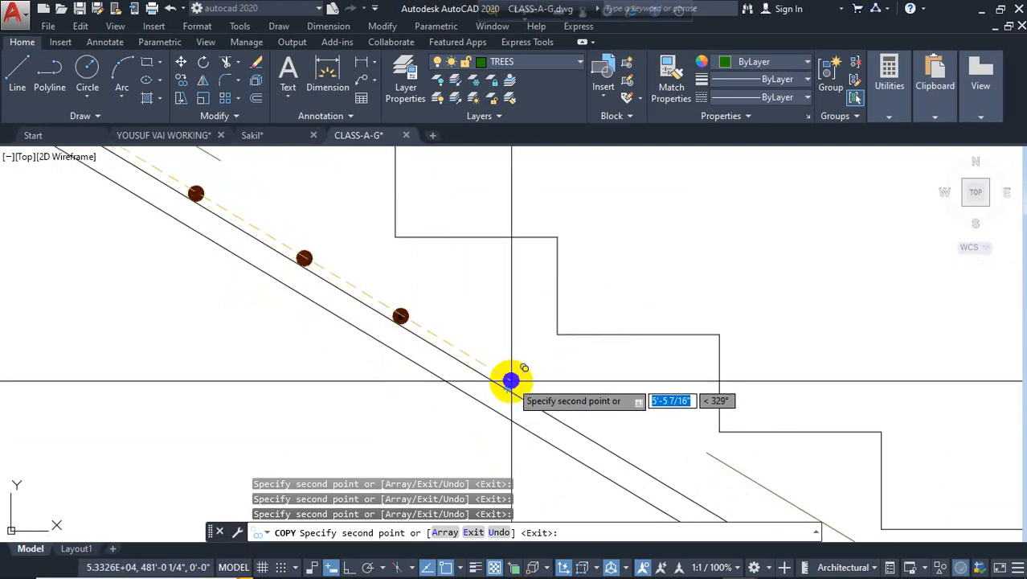
{"action": "left_click", "coordinate": [510, 382]}
{"action": "scroll", "coordinate": [483, 330], "scroll_direction": "down", "scroll_amount": 2}
{"action": "scroll", "coordinate": [549, 395], "scroll_direction": "up", "scroll_amount": 4}
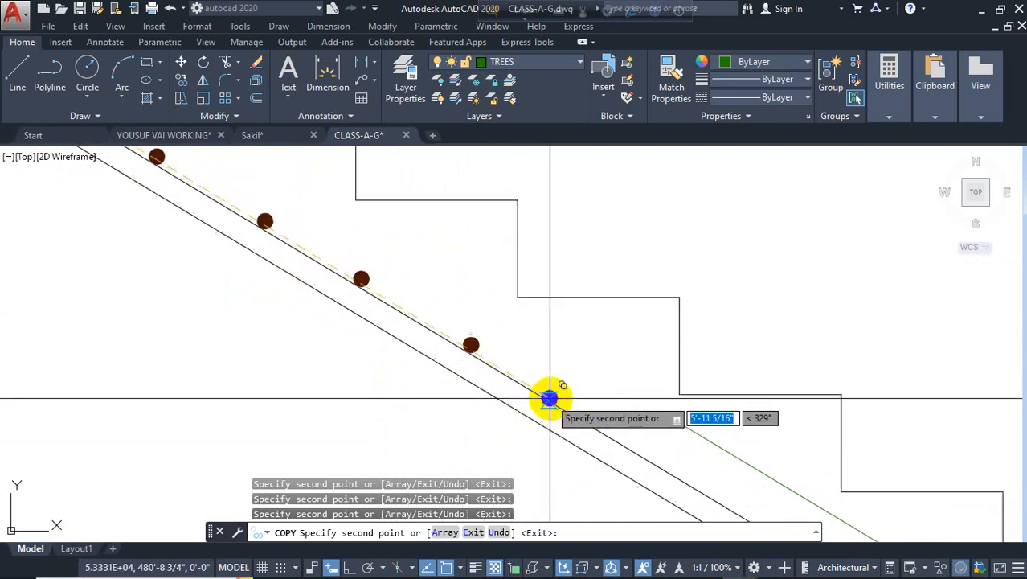
{"action": "left_click", "coordinate": [567, 397]}
{"action": "scroll", "coordinate": [322, 281], "scroll_direction": "down", "scroll_amount": 2}
{"action": "scroll", "coordinate": [319, 283], "scroll_direction": "down", "scroll_amount": 3}
{"action": "scroll", "coordinate": [443, 373], "scroll_direction": "up", "scroll_amount": 3}
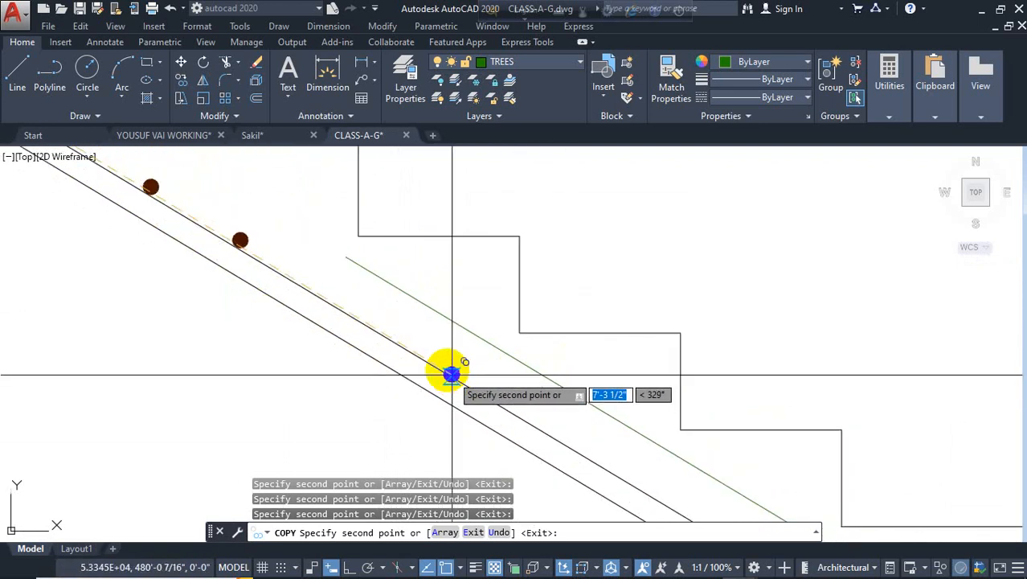
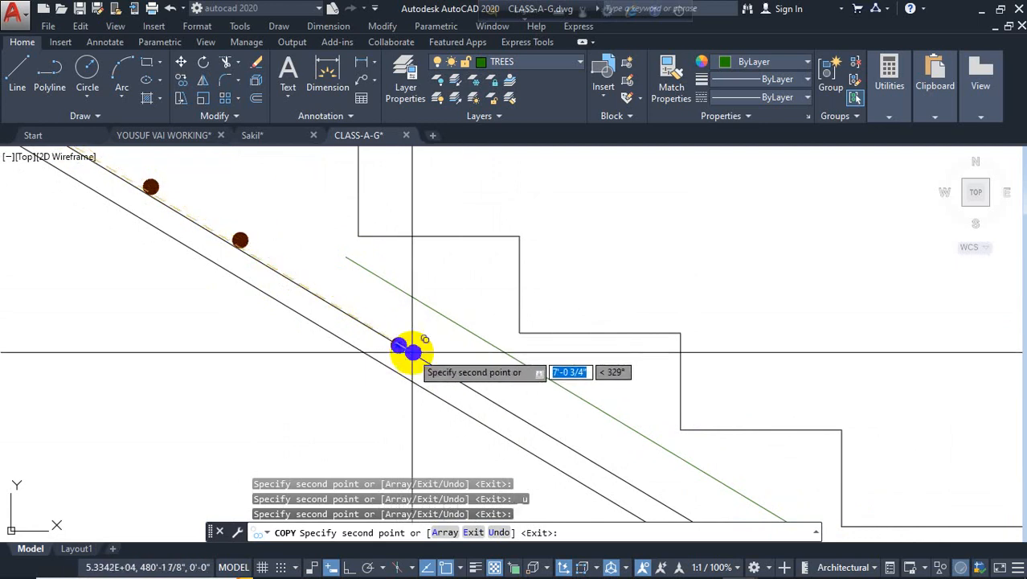
Undo the last dot copy and place it again on the flight's inclined main bar line, beyond the tip of the lower extra top bar.
{"action": "scroll", "coordinate": [412, 351], "scroll_direction": "up", "scroll_amount": 2}
{"action": "scroll", "coordinate": [412, 348], "scroll_direction": "down", "scroll_amount": 2}
{"action": "type", "text": "u"}
{"action": "key", "text": "Return"}
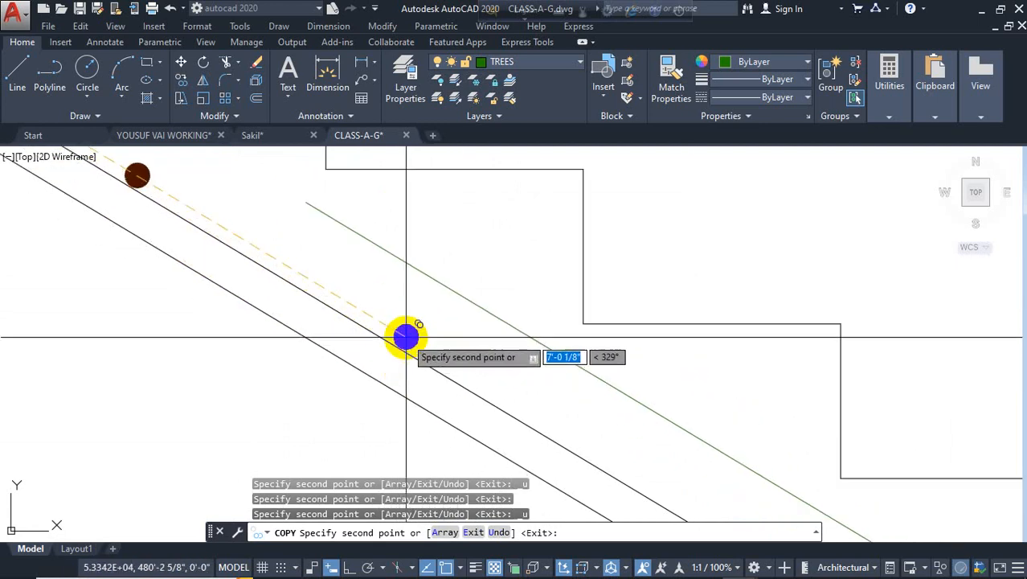
{"action": "scroll", "coordinate": [482, 370], "scroll_direction": "down", "scroll_amount": 3}
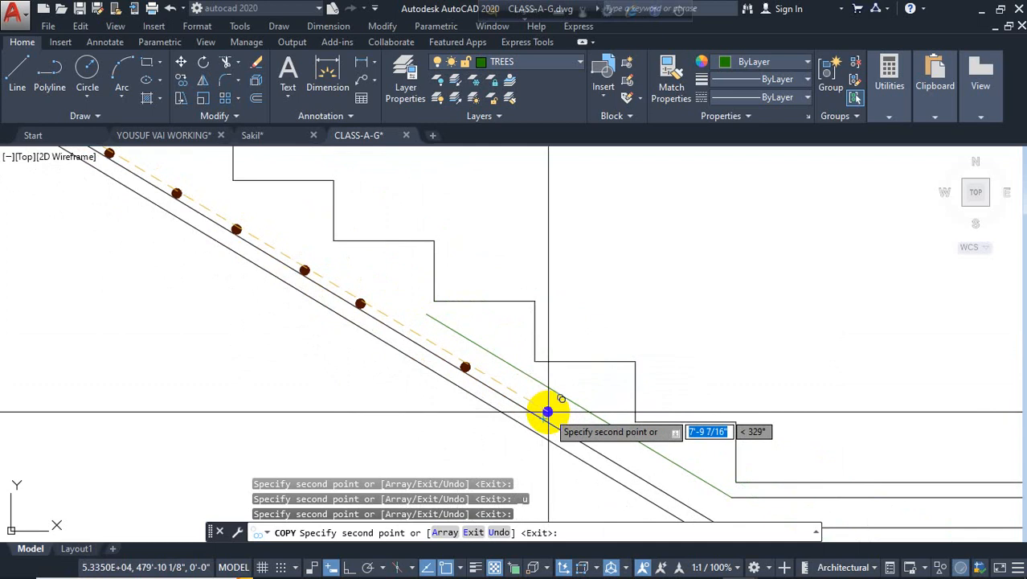
Copy the bar dot down the inclined main bar line at roughly even spacing, ending at the bend into the lower landing.
{"action": "scroll", "coordinate": [525, 402], "scroll_direction": "up", "scroll_amount": 1}
{"action": "scroll", "coordinate": [523, 401], "scroll_direction": "up", "scroll_amount": 3}
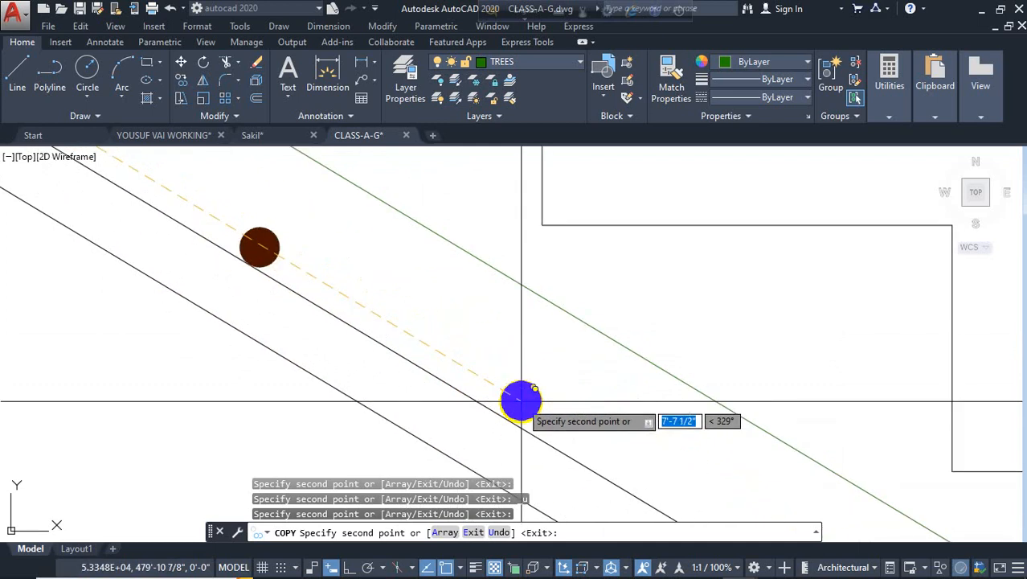
{"action": "scroll", "coordinate": [518, 402], "scroll_direction": "down", "scroll_amount": 2}
{"action": "left_click", "coordinate": [435, 337]}
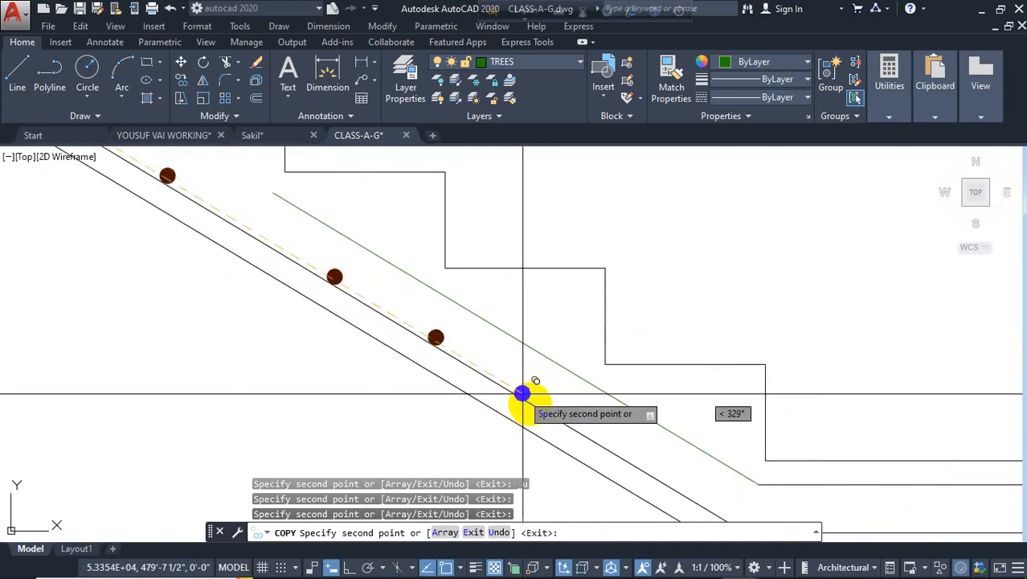
{"action": "scroll", "coordinate": [565, 411], "scroll_direction": "up", "scroll_amount": 3}
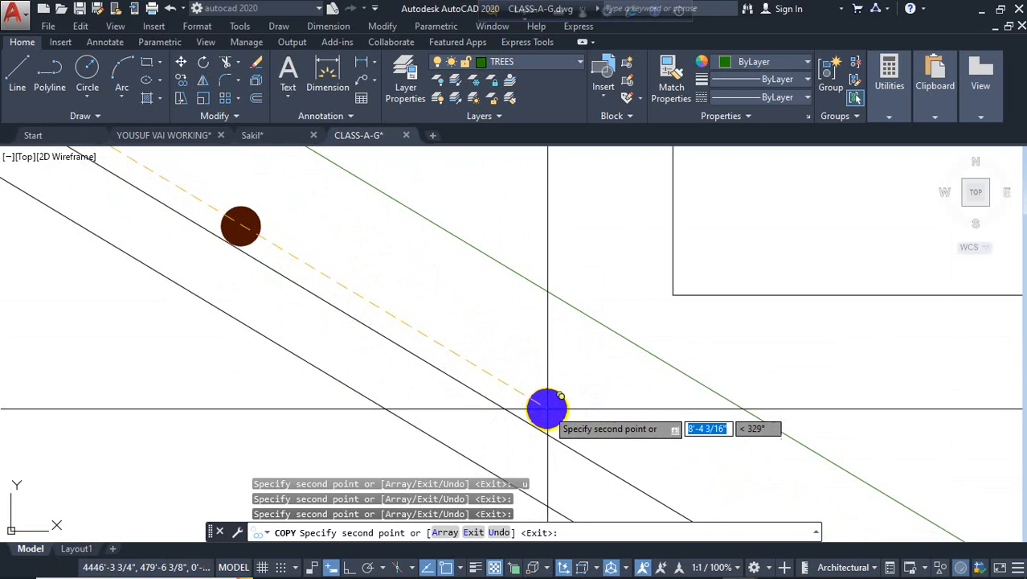
{"action": "left_click", "coordinate": [555, 408]}
{"action": "scroll", "coordinate": [434, 366], "scroll_direction": "down", "scroll_amount": 4}
{"action": "scroll", "coordinate": [434, 366], "scroll_direction": "up", "scroll_amount": 3}
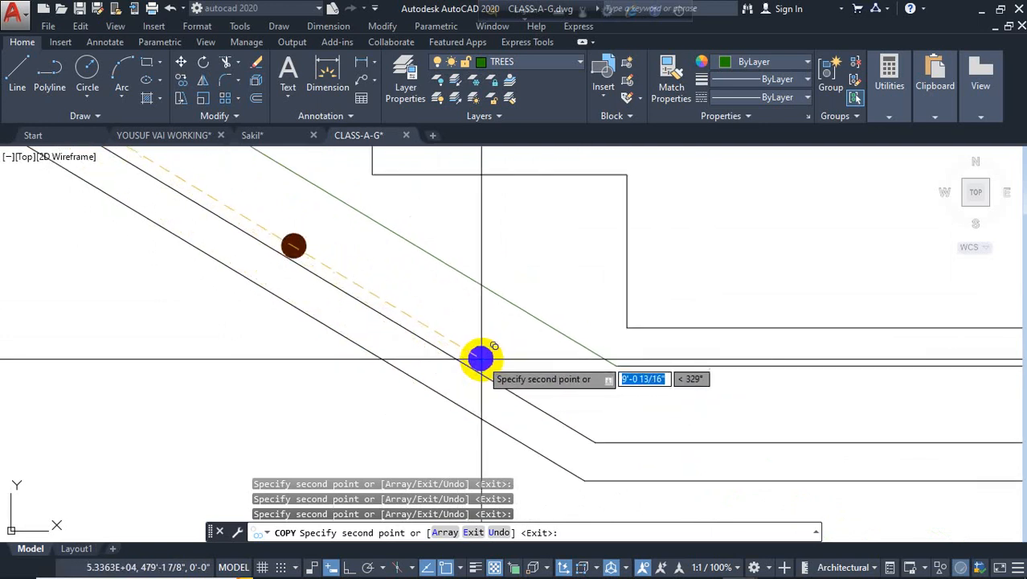
{"action": "left_click", "coordinate": [485, 359]}
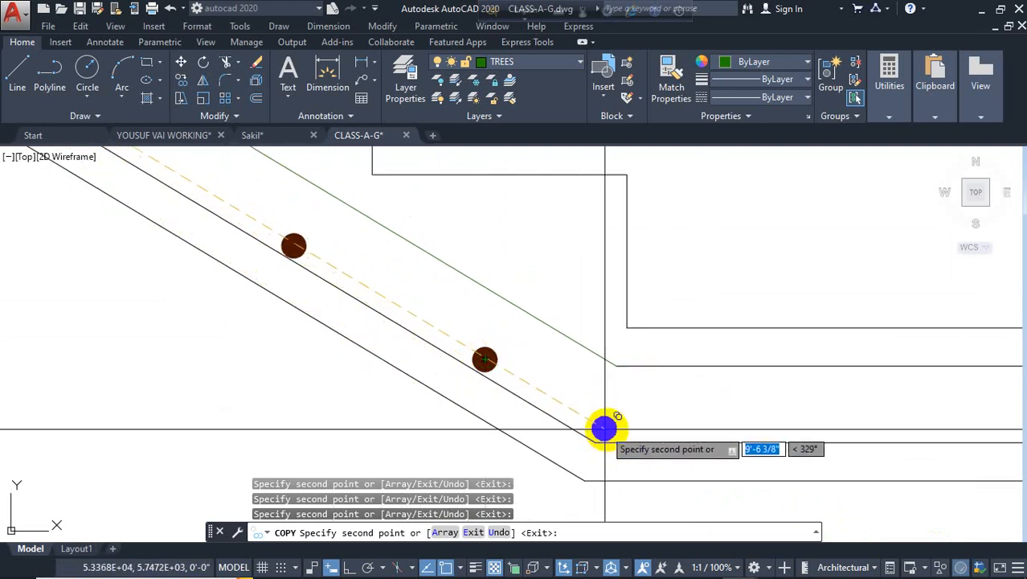
{"action": "left_click", "coordinate": [605, 428]}
Copy the bar dot along the lower landing's bottom bar line about 6 inches apart, from the bend to the hooked end.
{"action": "scroll", "coordinate": [245, 286], "scroll_direction": "down", "scroll_amount": 3}
{"action": "scroll", "coordinate": [390, 315], "scroll_direction": "up", "scroll_amount": 3}
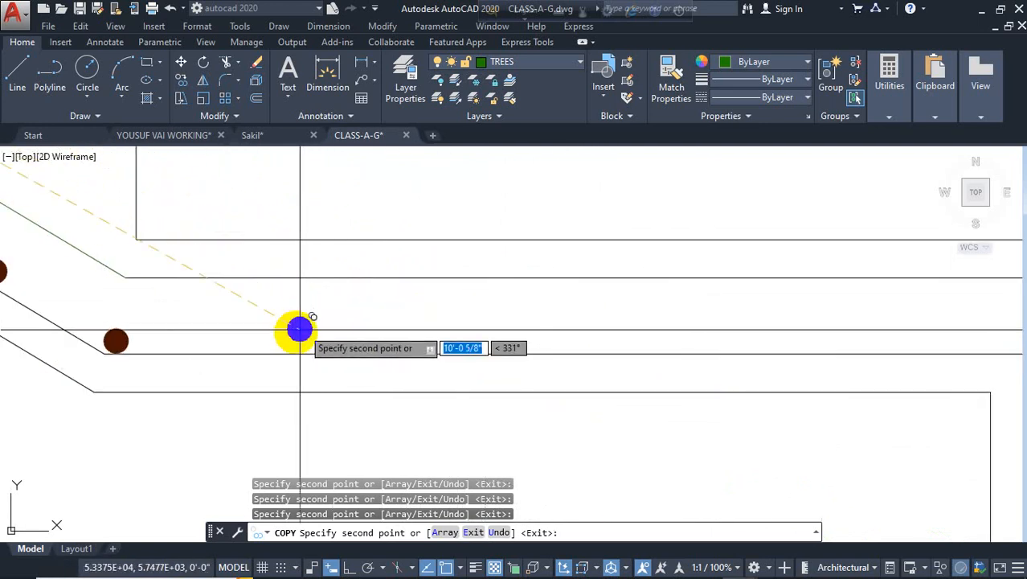
{"action": "left_click", "coordinate": [316, 343]}
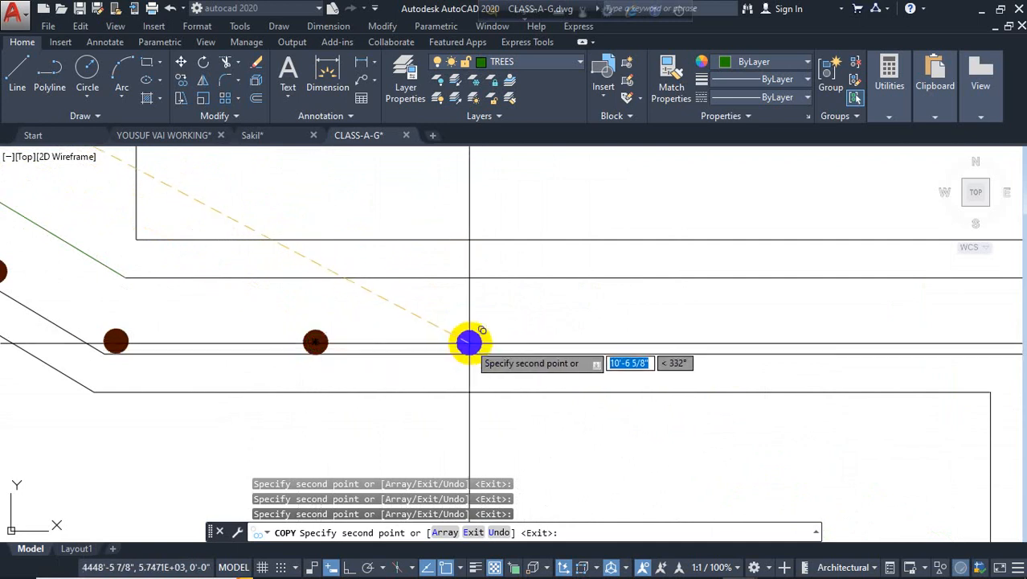
{"action": "left_click", "coordinate": [471, 342]}
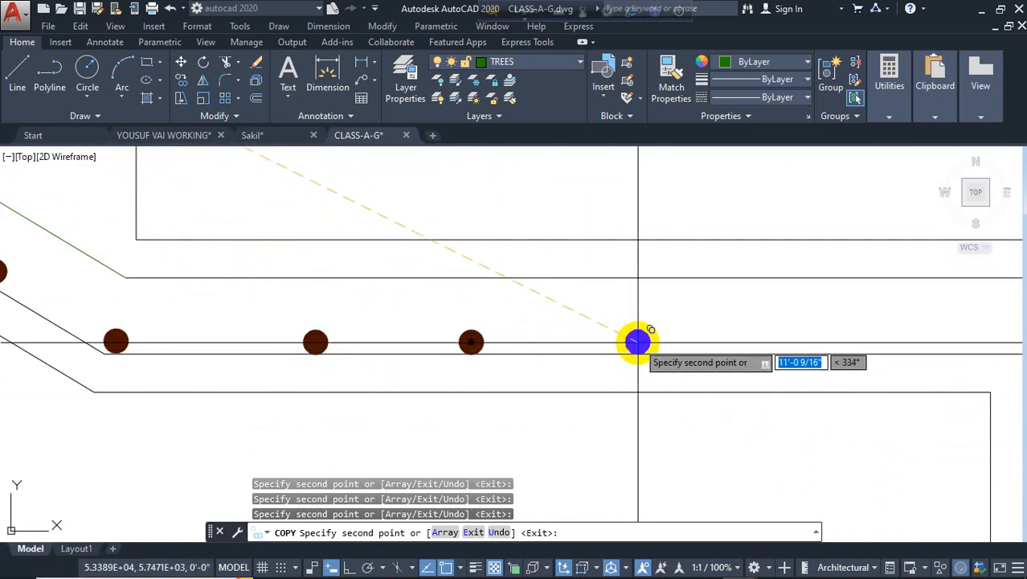
{"action": "left_click", "coordinate": [641, 342]}
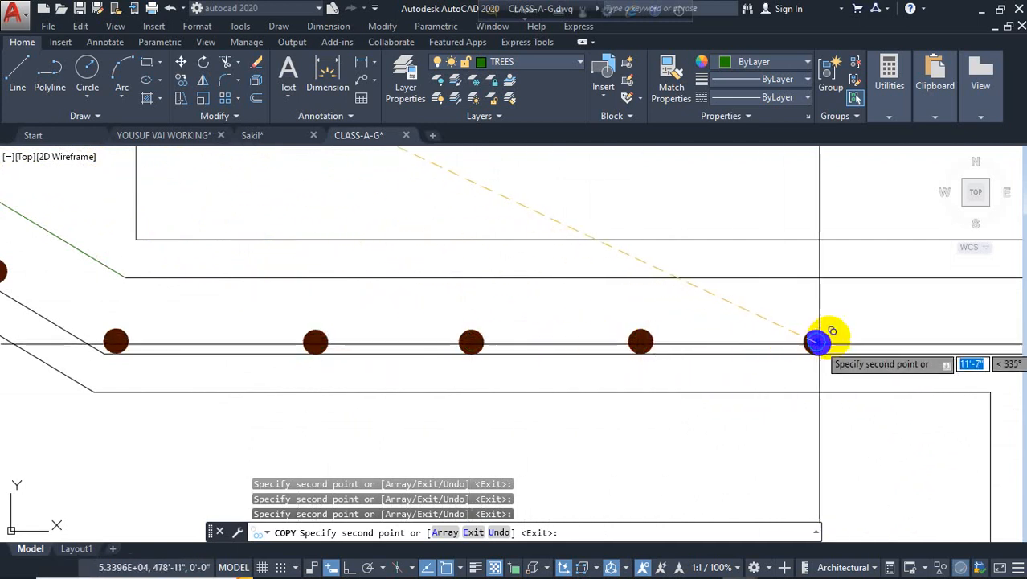
{"action": "left_click", "coordinate": [816, 342]}
{"action": "middle_click_drag", "start_coordinate": [801, 308], "coordinate": [448, 327]}
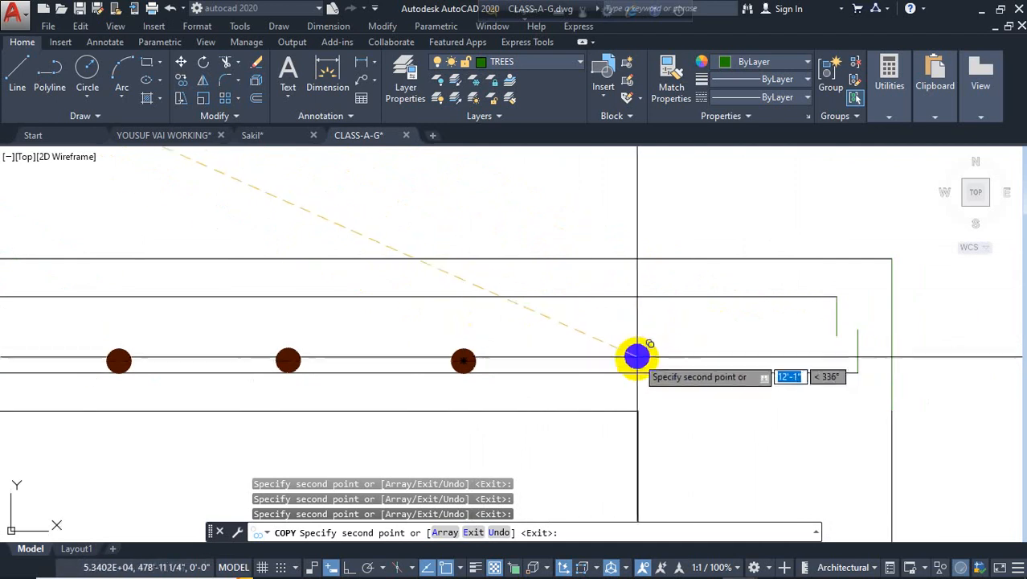
{"action": "left_click", "coordinate": [639, 361]}
{"action": "left_click", "coordinate": [825, 360]}
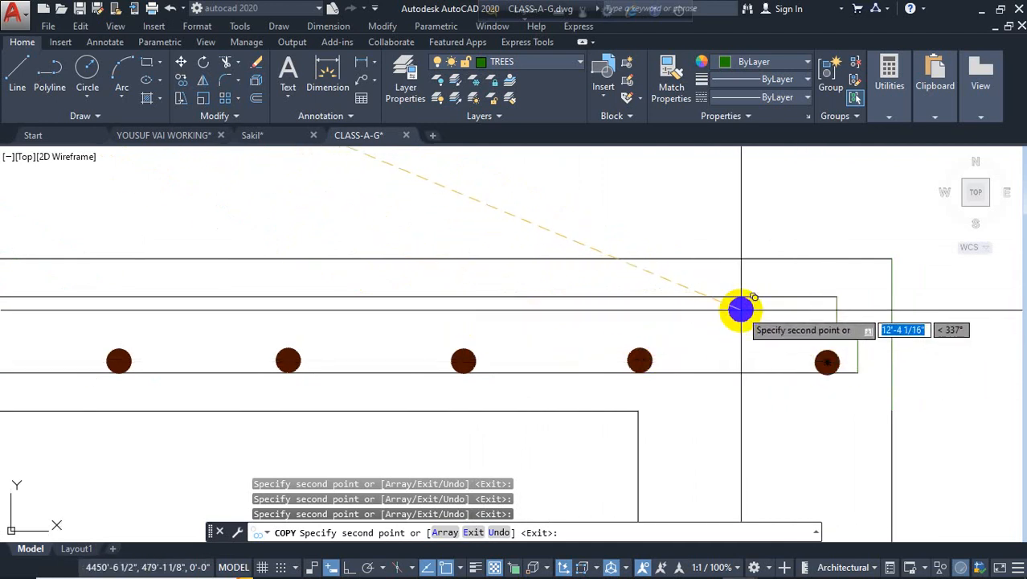
Copy bar dots along the underside of the lower landing's top bar line, from the hooked end back to the flight, staggered with the bottom row.
{"action": "scroll", "coordinate": [724, 310], "scroll_direction": "down", "scroll_amount": 4}
{"action": "scroll", "coordinate": [684, 305], "scroll_direction": "up", "scroll_amount": 4}
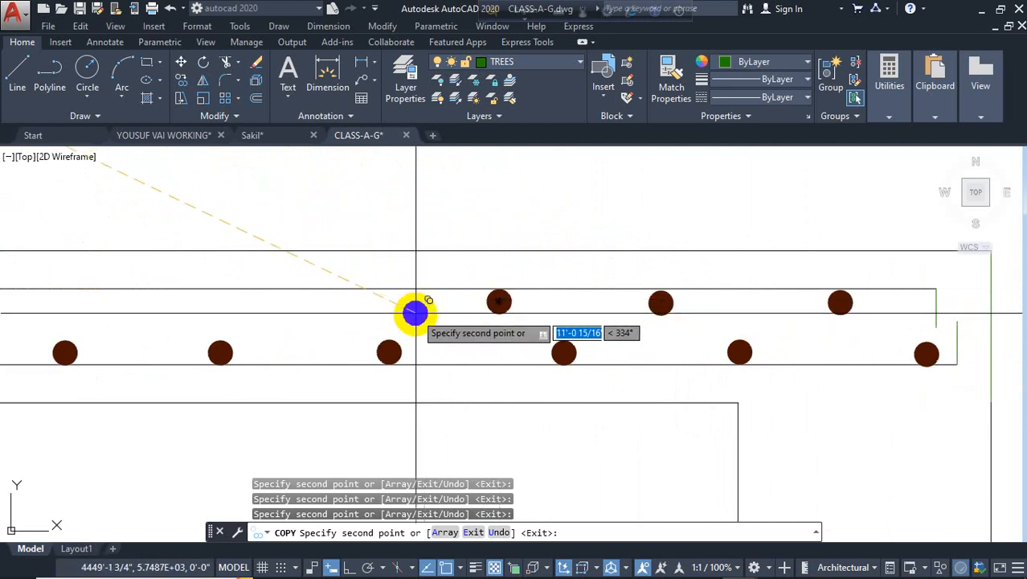
{"action": "middle_click_drag", "start_coordinate": [414, 312], "coordinate": [719, 336]}
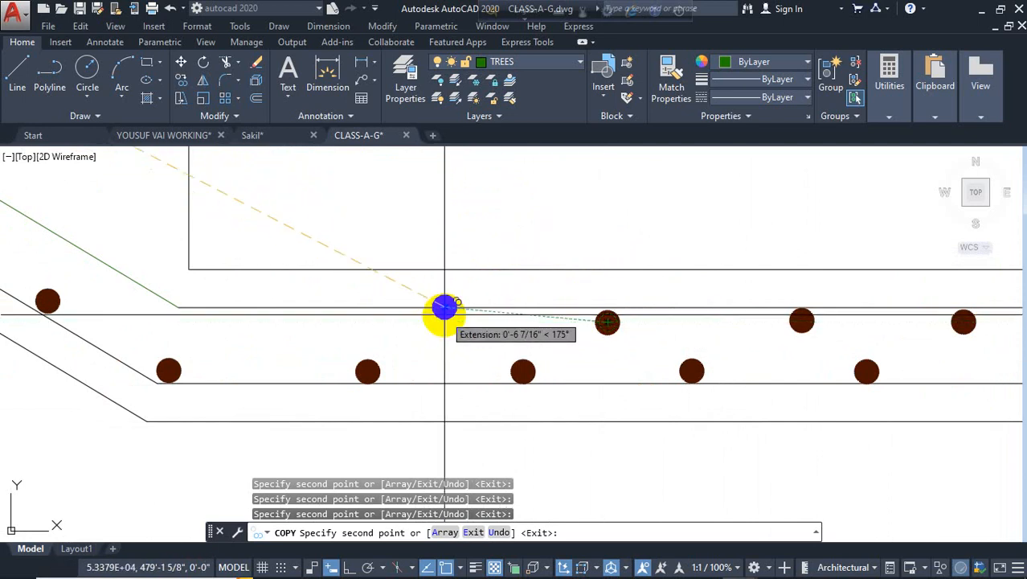
{"action": "scroll", "coordinate": [444, 308], "scroll_direction": "up", "scroll_amount": 4}
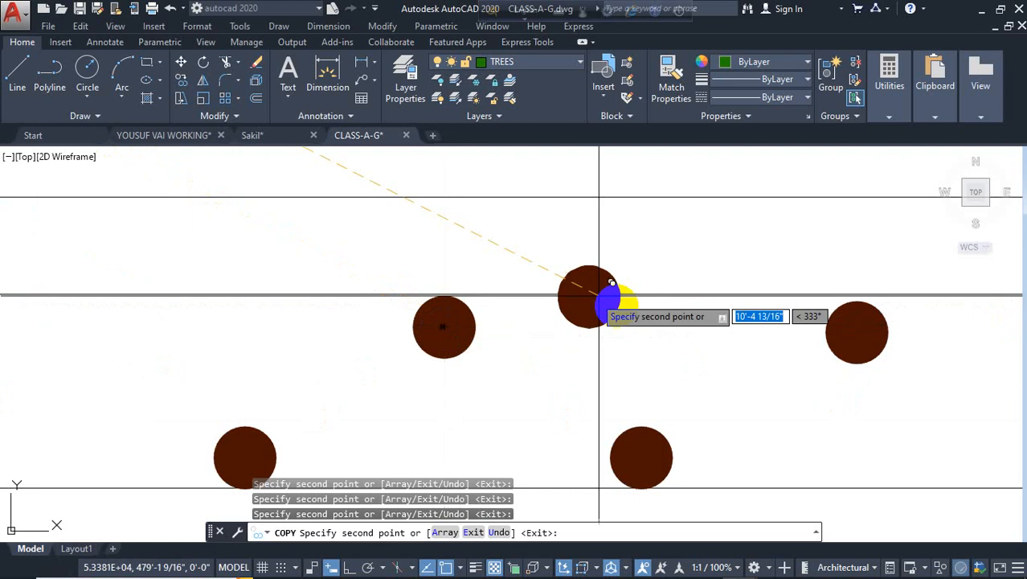
{"action": "scroll", "coordinate": [599, 296], "scroll_direction": "down", "scroll_amount": 5}
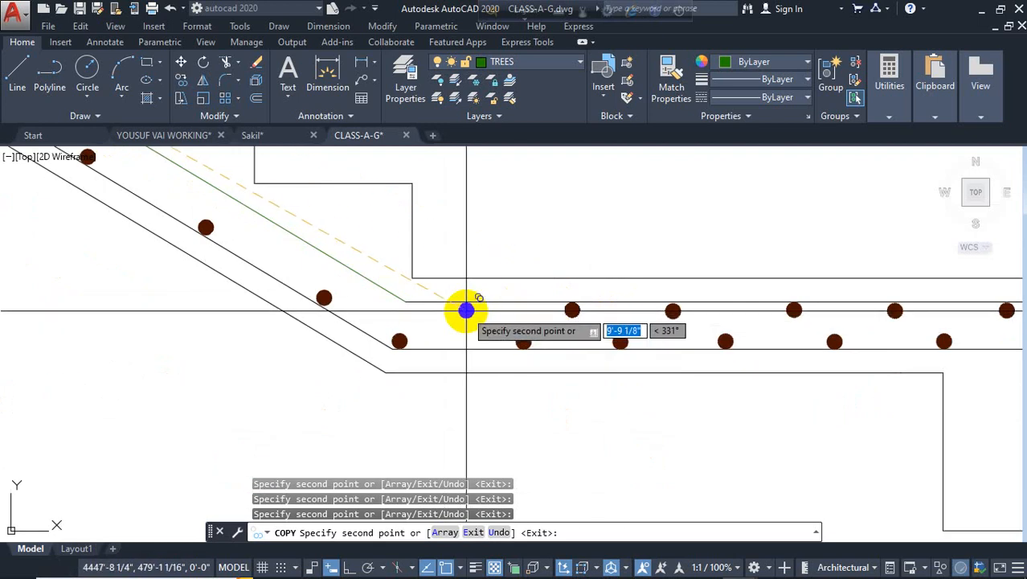
Copy bar dots along the underside of the upper landing's top bar line, from its hooked end to near the bend into the flight.
{"action": "scroll", "coordinate": [492, 324], "scroll_direction": "down", "scroll_amount": 5}
{"action": "scroll", "coordinate": [434, 313], "scroll_direction": "down", "scroll_amount": 5}
{"action": "middle_click_drag", "start_coordinate": [382, 309], "coordinate": [610, 303]}
{"action": "scroll", "coordinate": [615, 304], "scroll_direction": "up", "scroll_amount": 8}
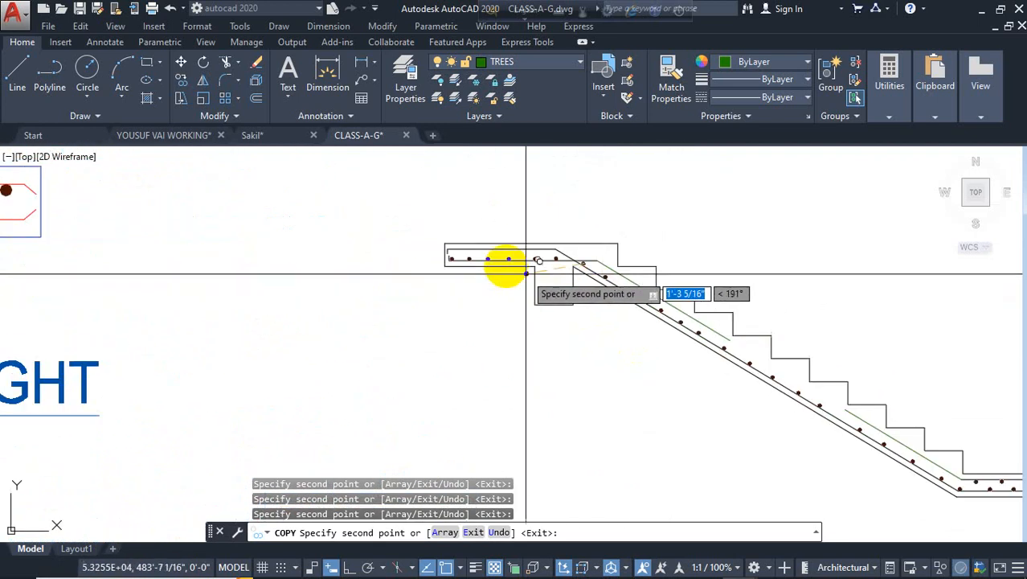
{"action": "scroll", "coordinate": [476, 247], "scroll_direction": "up", "scroll_amount": 6}
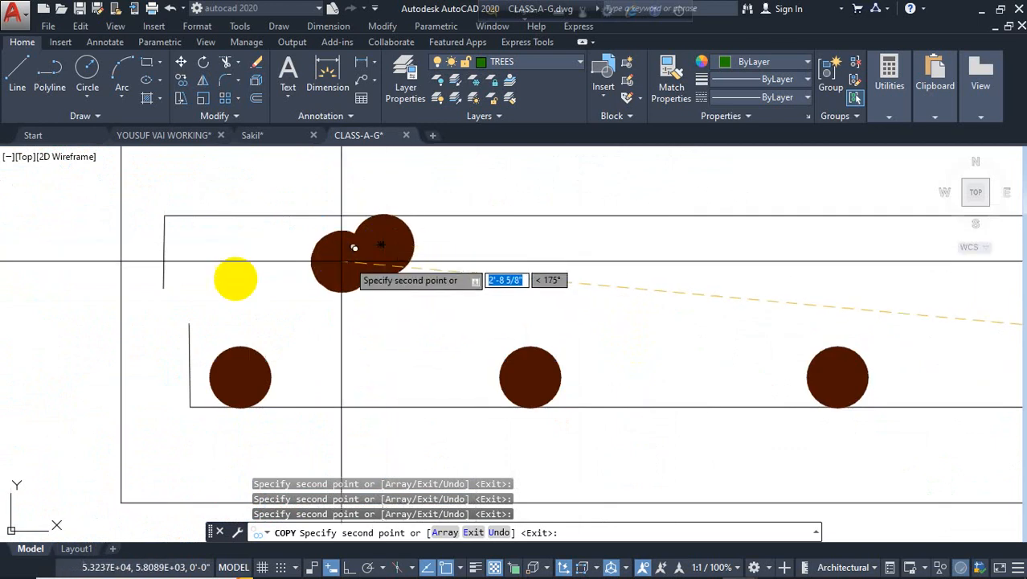
{"action": "scroll", "coordinate": [438, 287], "scroll_direction": "down", "scroll_amount": 2}
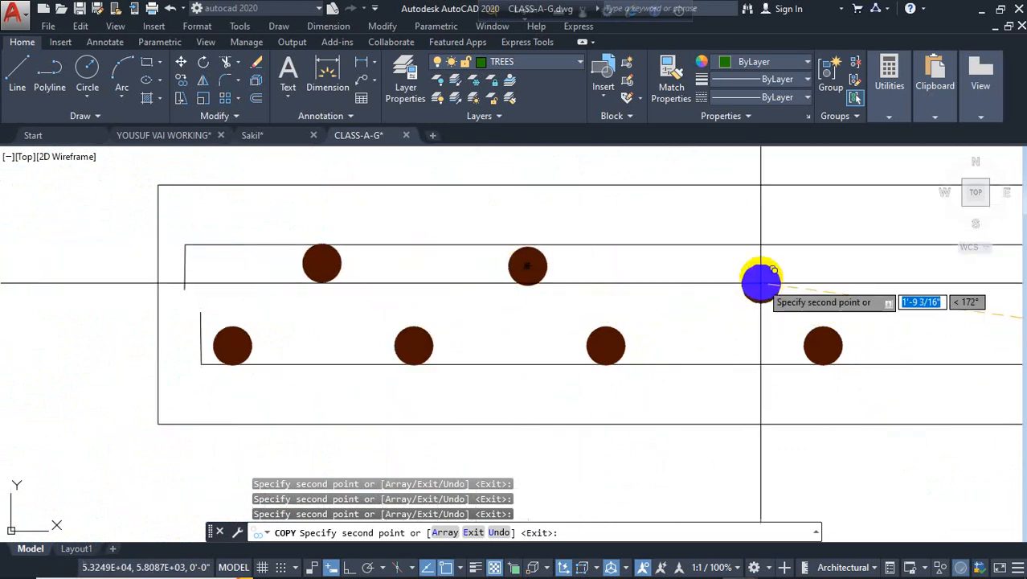
{"action": "left_click", "coordinate": [741, 264]}
{"action": "middle_click_drag", "start_coordinate": [932, 277], "coordinate": [383, 311]}
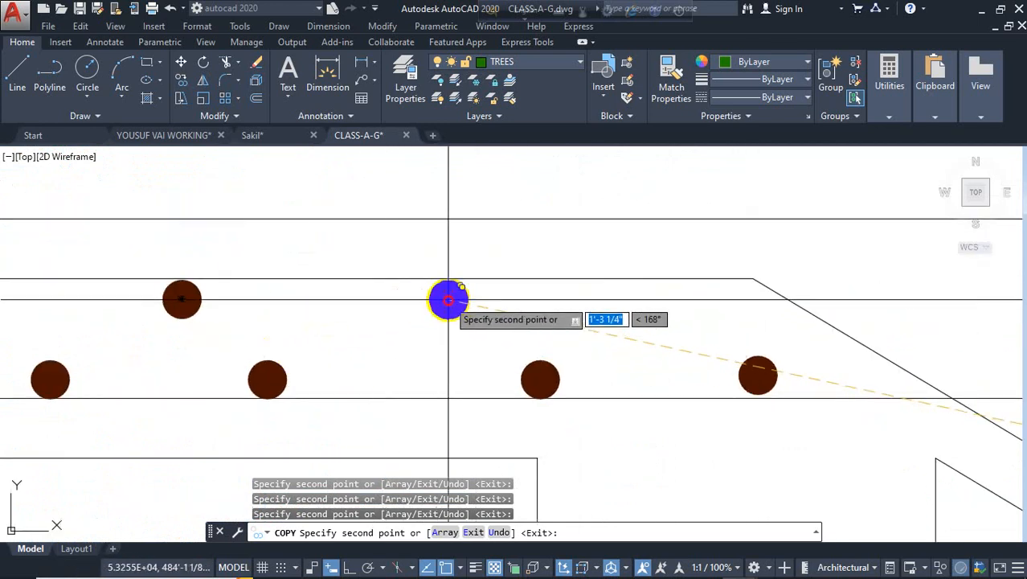
{"action": "left_click", "coordinate": [448, 300]}
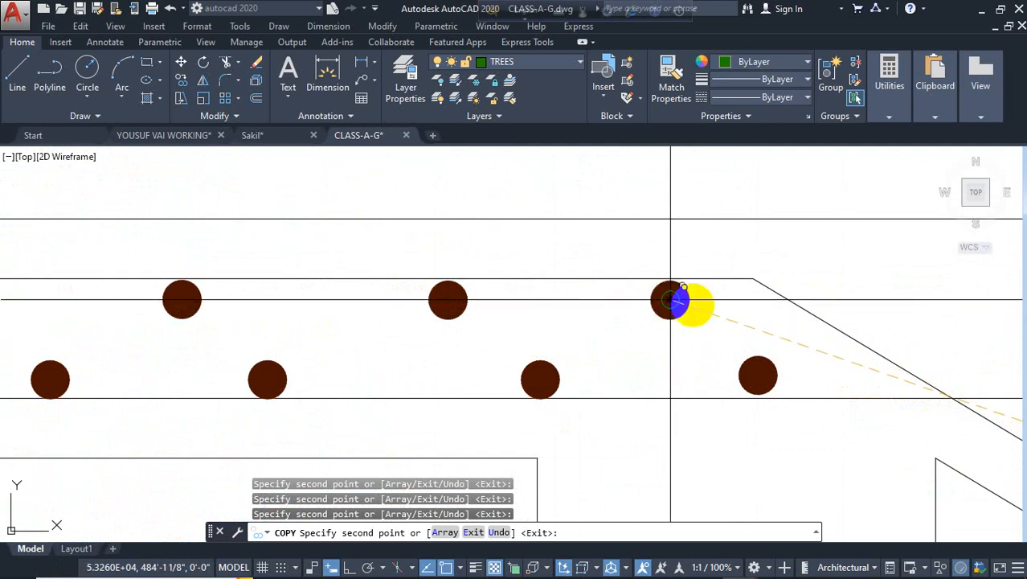
Place a copy of the rebar dot under the top landing's upper bar, just before the bend.
{"action": "left_click", "coordinate": [671, 300]}
{"action": "middle_click_drag", "start_coordinate": [677, 325], "coordinate": [307, 281]}
{"action": "middle_click_drag", "start_coordinate": [730, 377], "coordinate": [286, 272]}
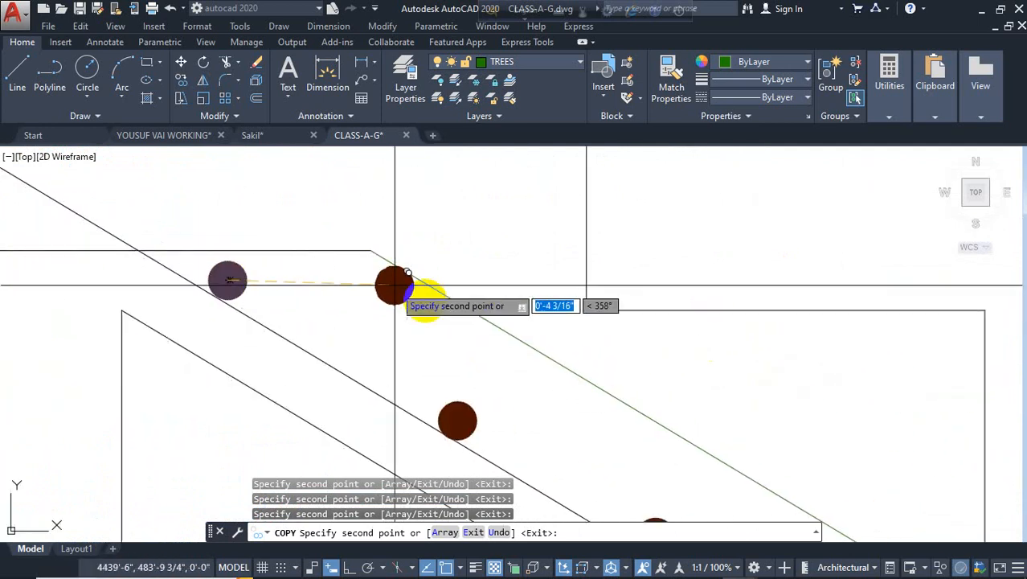
Copy rebar dots at regular spacing along the underside of the upper flight's short top bar, down to its lower end.
{"action": "left_click", "coordinate": [412, 301]}
{"action": "middle_click_drag", "start_coordinate": [554, 411], "coordinate": [266, 180]}
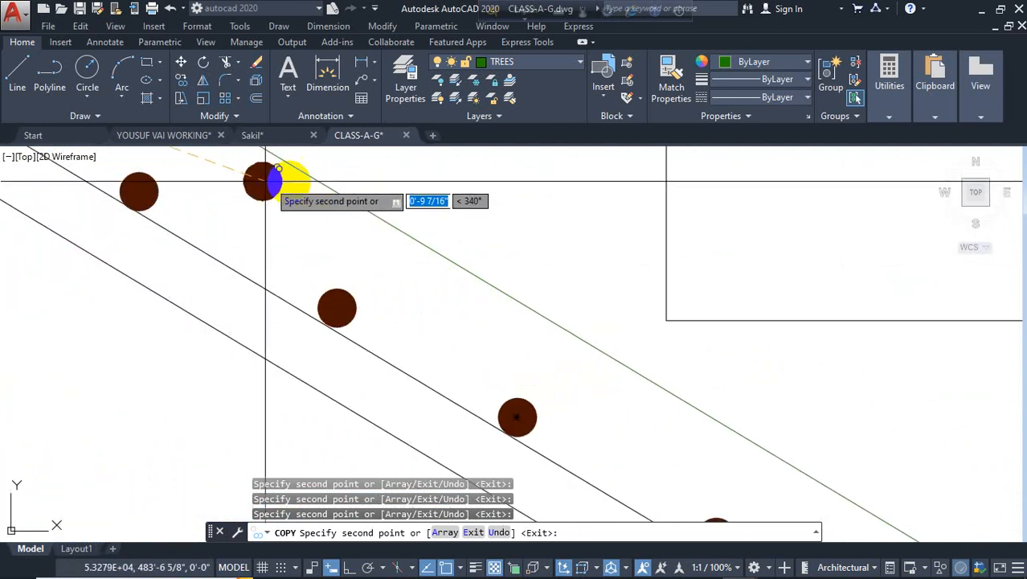
{"action": "left_click", "coordinate": [291, 184]}
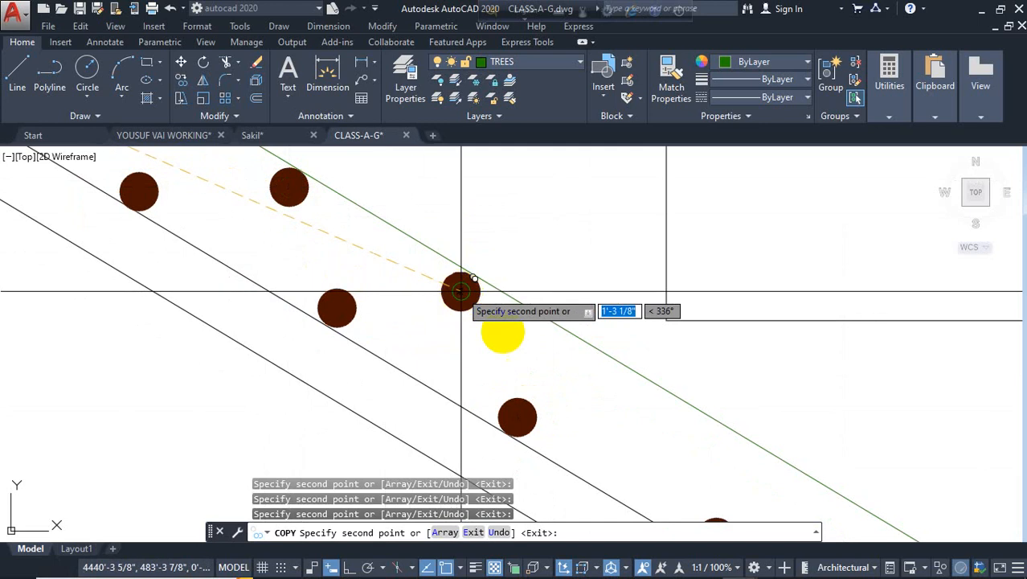
{"action": "scroll", "coordinate": [461, 291], "scroll_direction": "down", "scroll_amount": 4}
{"action": "left_click", "coordinate": [409, 308]}
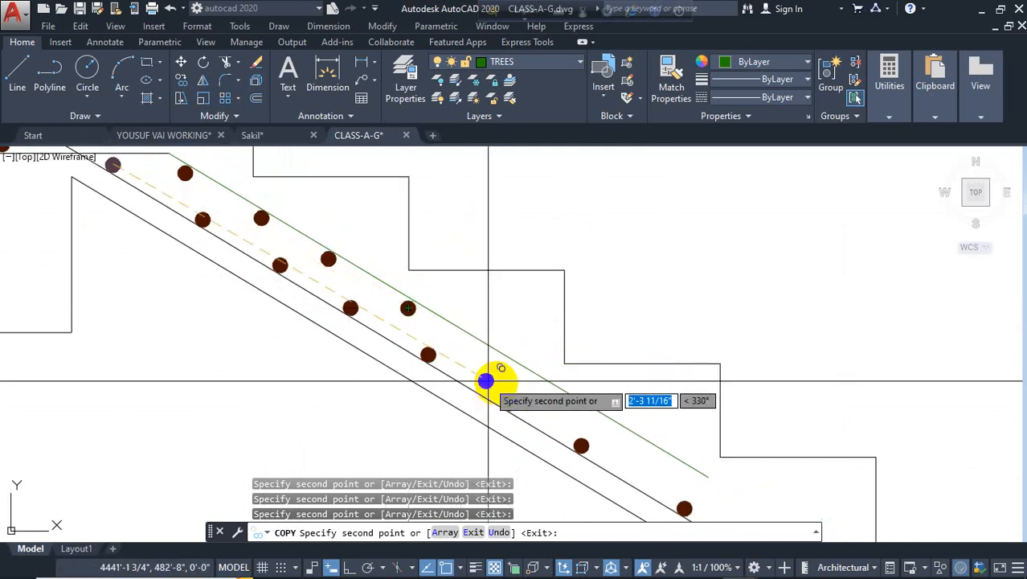
{"action": "left_click", "coordinate": [475, 348]}
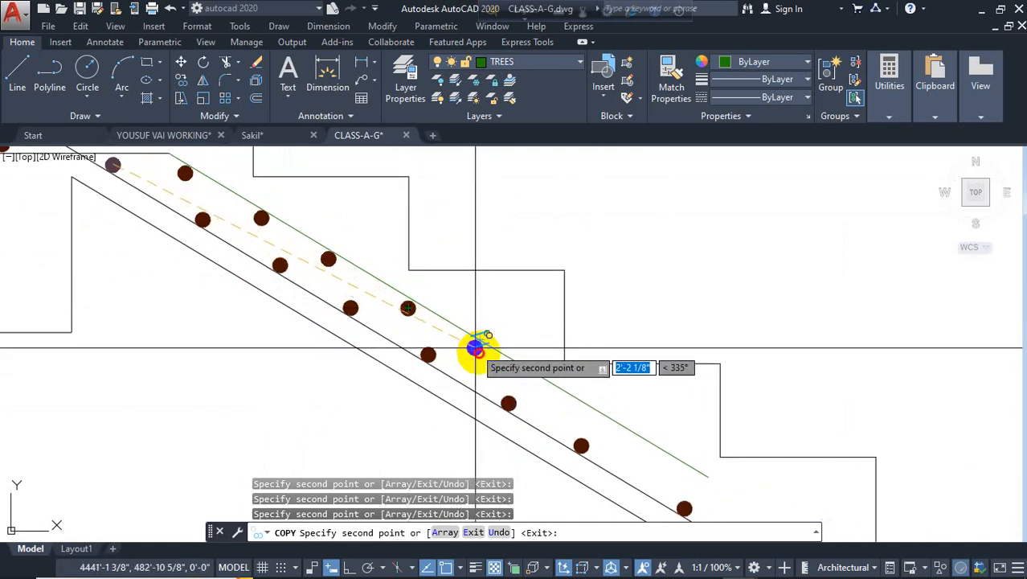
{"action": "left_click", "coordinate": [554, 397]}
{"action": "left_click", "coordinate": [656, 445]}
{"action": "scroll", "coordinate": [594, 323], "scroll_direction": "down", "scroll_amount": 4}
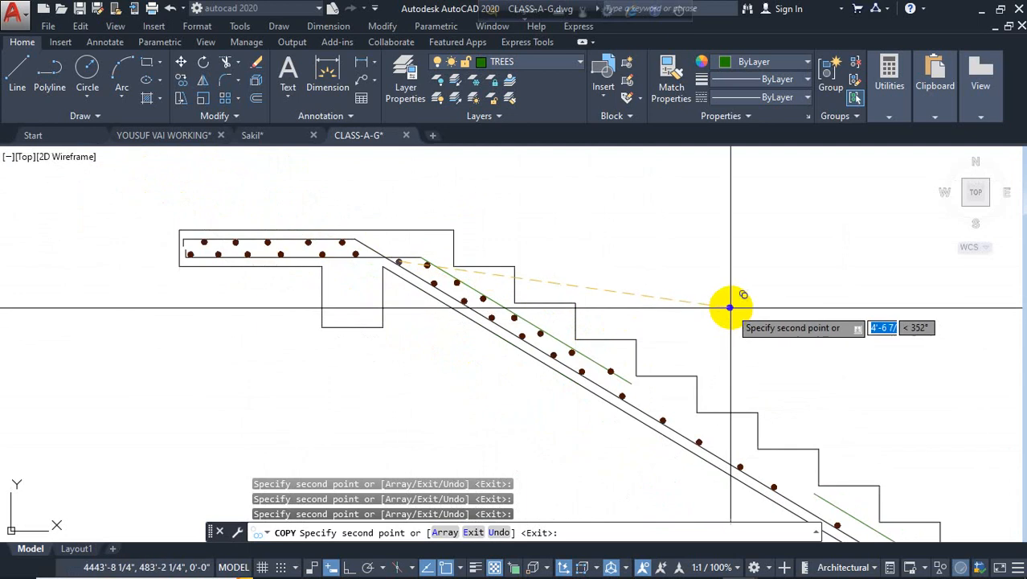
{"action": "scroll", "coordinate": [562, 370], "scroll_direction": "up", "scroll_amount": 8}
{"action": "key", "text": "Escape"}
Move the lowest dot overlapping the upper flight's short top bar so it sits just below the bar.
{"action": "scroll", "coordinate": [529, 398], "scroll_direction": "down", "scroll_amount": 2}
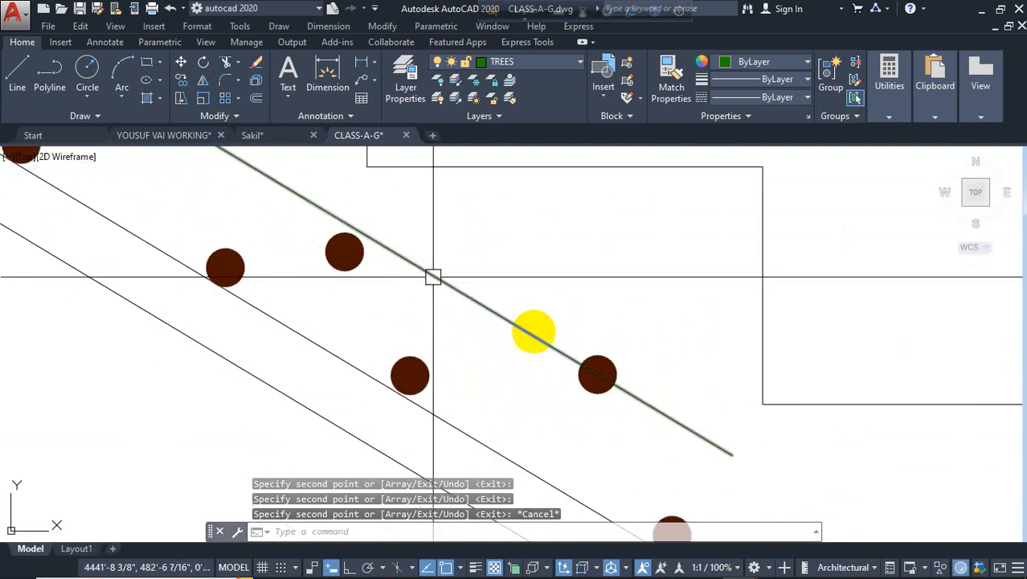
{"action": "left_click", "coordinate": [587, 377]}
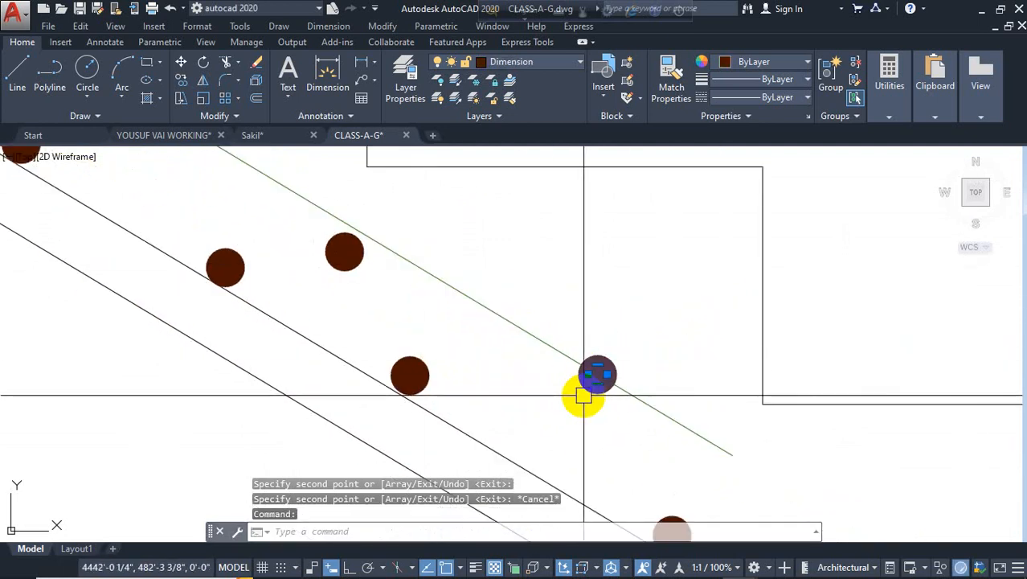
{"action": "left_click", "coordinate": [580, 392]}
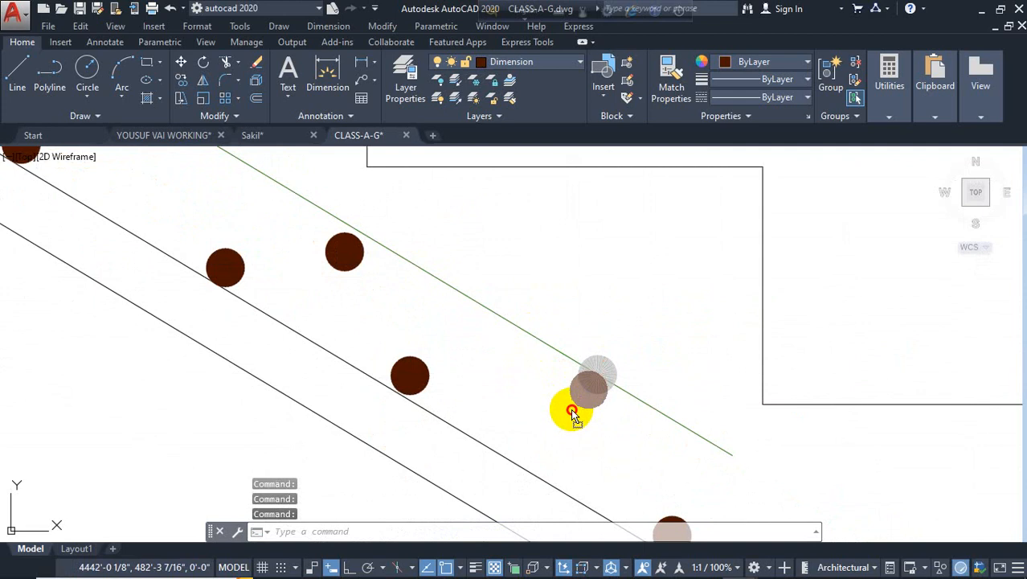
{"action": "scroll", "coordinate": [573, 414], "scroll_direction": "down", "scroll_amount": 5}
{"action": "scroll", "coordinate": [482, 302], "scroll_direction": "down", "scroll_amount": 2}
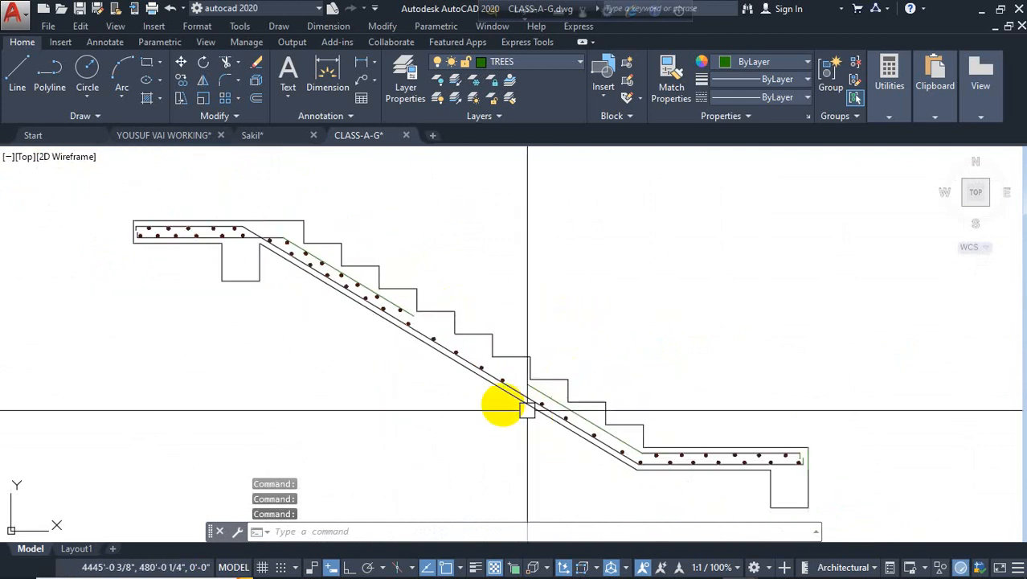
Copy a dot from the lower flight's bottom bar to two spots beneath the upper end of its short top bar.
{"action": "scroll", "coordinate": [527, 410], "scroll_direction": "up", "scroll_amount": 5}
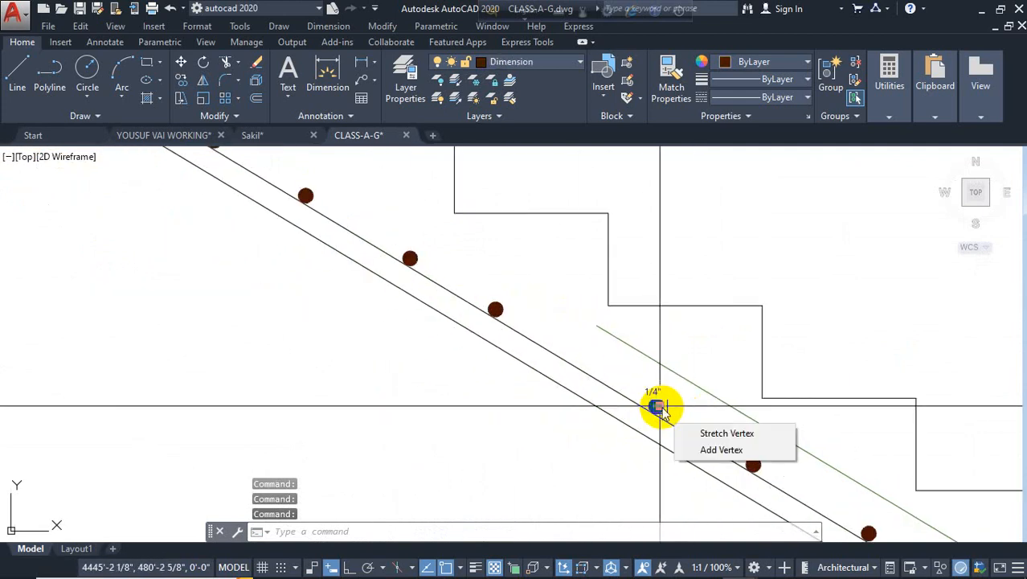
{"action": "scroll", "coordinate": [638, 406], "scroll_direction": "up", "scroll_amount": 3}
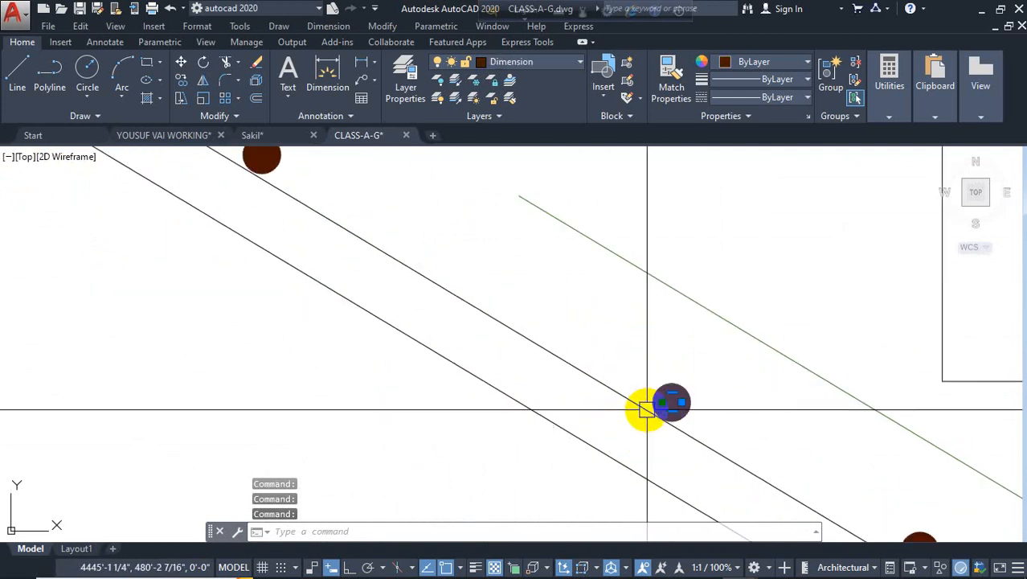
{"action": "key", "text": "Return"}
{"action": "left_click", "coordinate": [671, 402]}
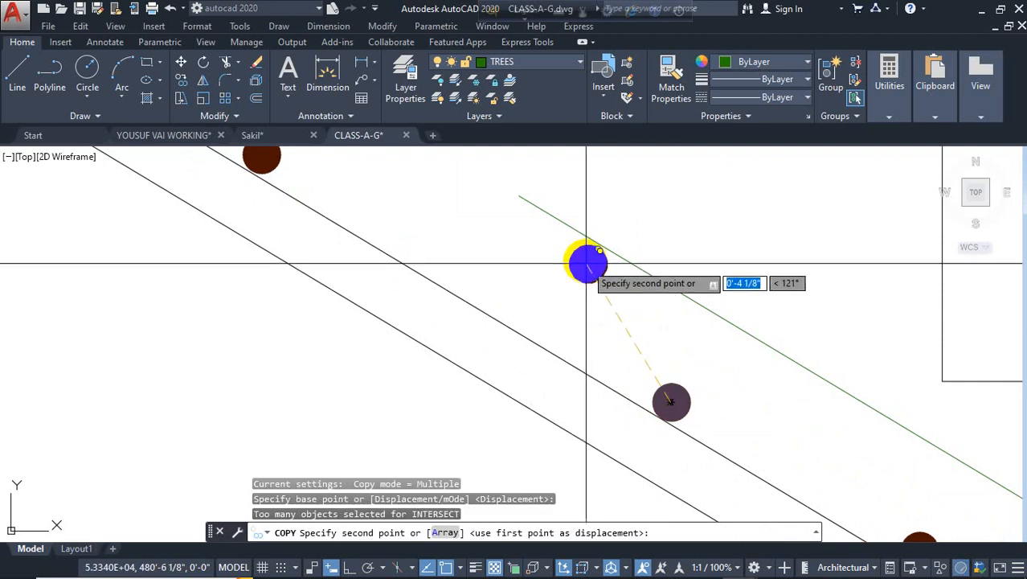
{"action": "left_click", "coordinate": [578, 253]}
{"action": "scroll", "coordinate": [293, 247], "scroll_direction": "down", "scroll_amount": 4}
{"action": "scroll", "coordinate": [491, 310], "scroll_direction": "up", "scroll_amount": 2}
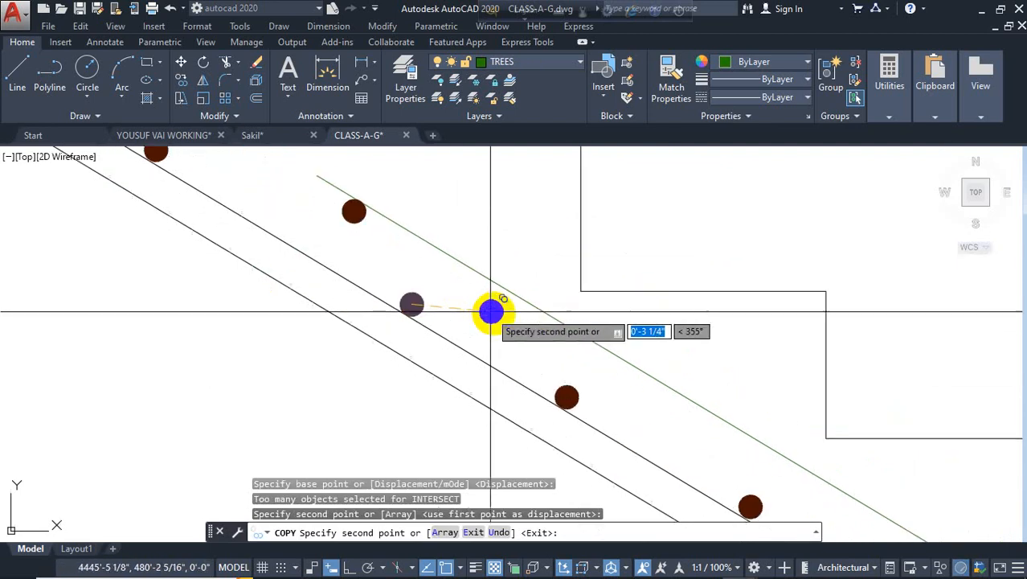
{"action": "left_click", "coordinate": [525, 315]}
{"action": "scroll", "coordinate": [406, 342], "scroll_direction": "down", "scroll_amount": 3}
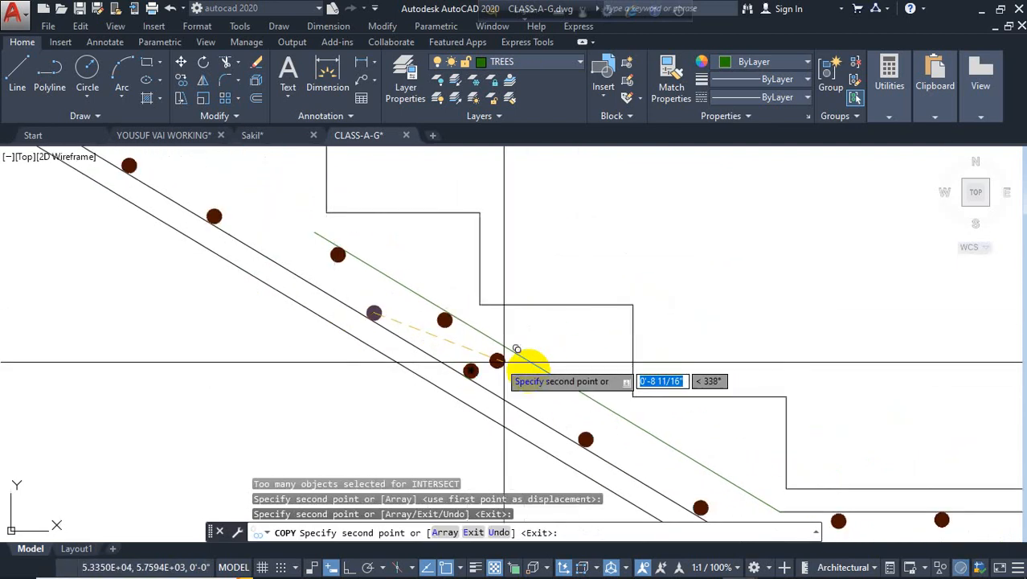
Place three more dot copies along the underside of the lower flight's top bar, down to the bend at the bottom landing.
{"action": "scroll", "coordinate": [535, 366], "scroll_direction": "up", "scroll_amount": 3}
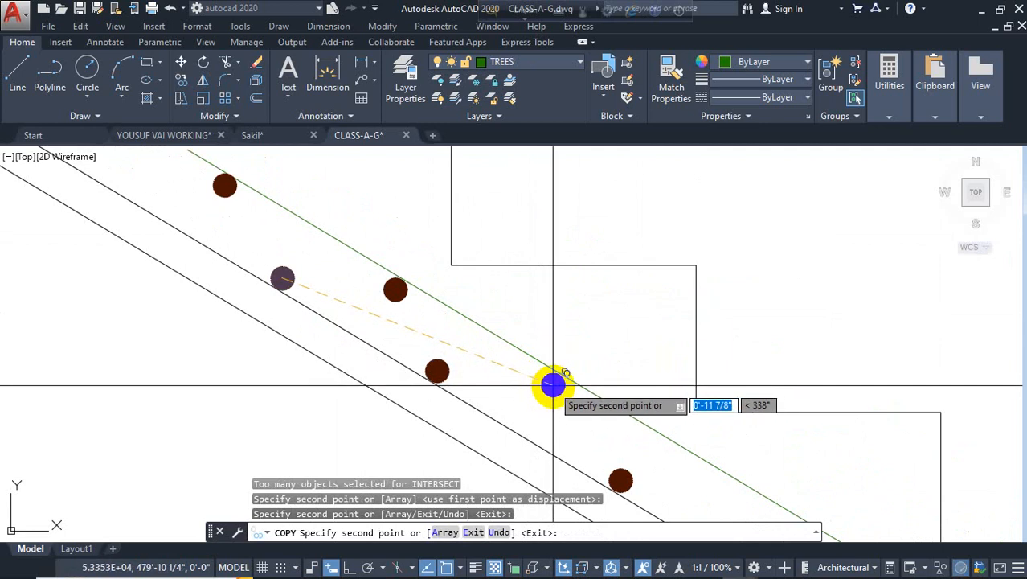
{"action": "scroll", "coordinate": [459, 395], "scroll_direction": "down", "scroll_amount": 3}
{"action": "scroll", "coordinate": [424, 378], "scroll_direction": "up", "scroll_amount": 3}
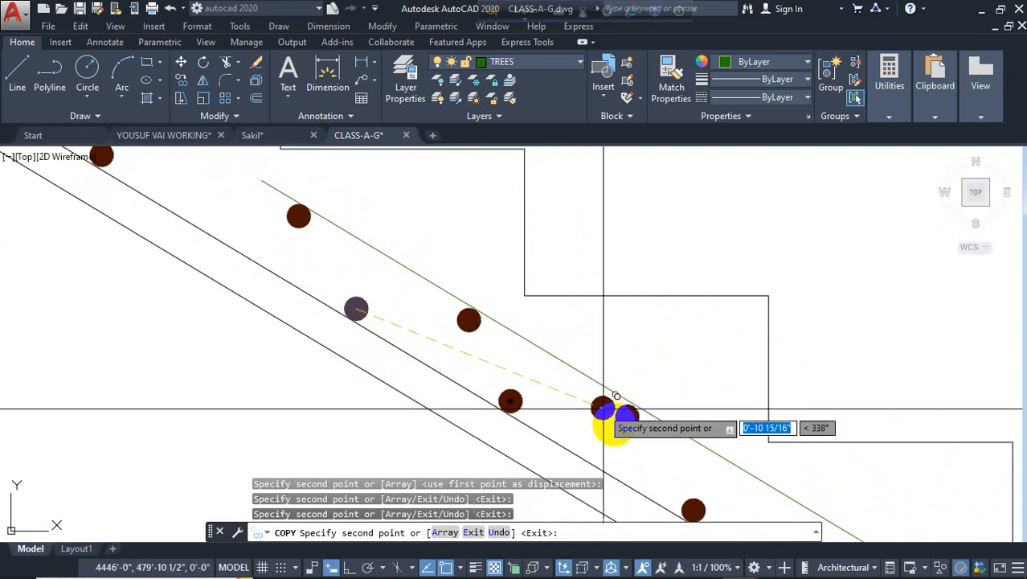
{"action": "middle_click_drag", "start_coordinate": [675, 438], "coordinate": [390, 335]}
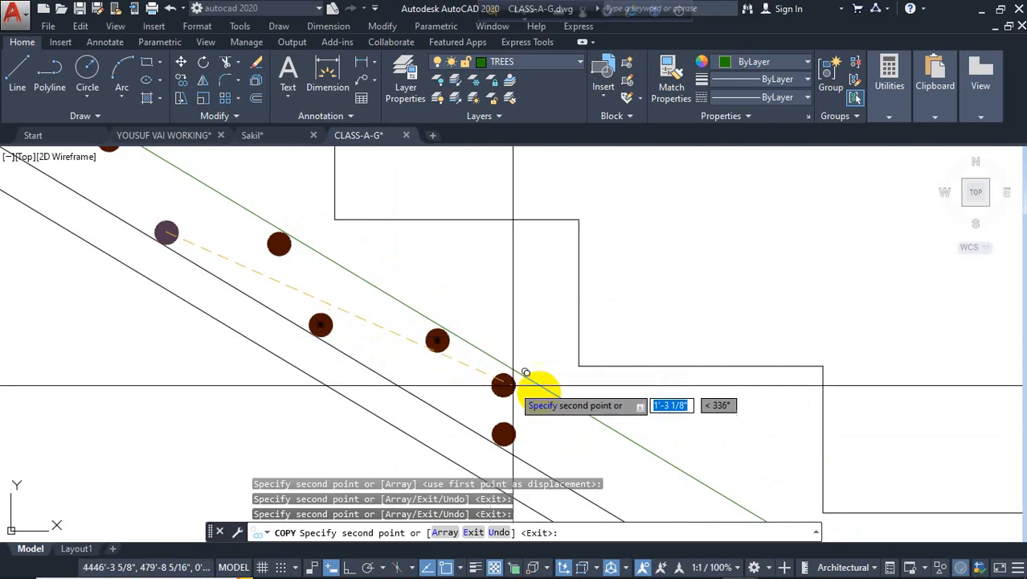
{"action": "middle_click_drag", "start_coordinate": [596, 420], "coordinate": [366, 264]}
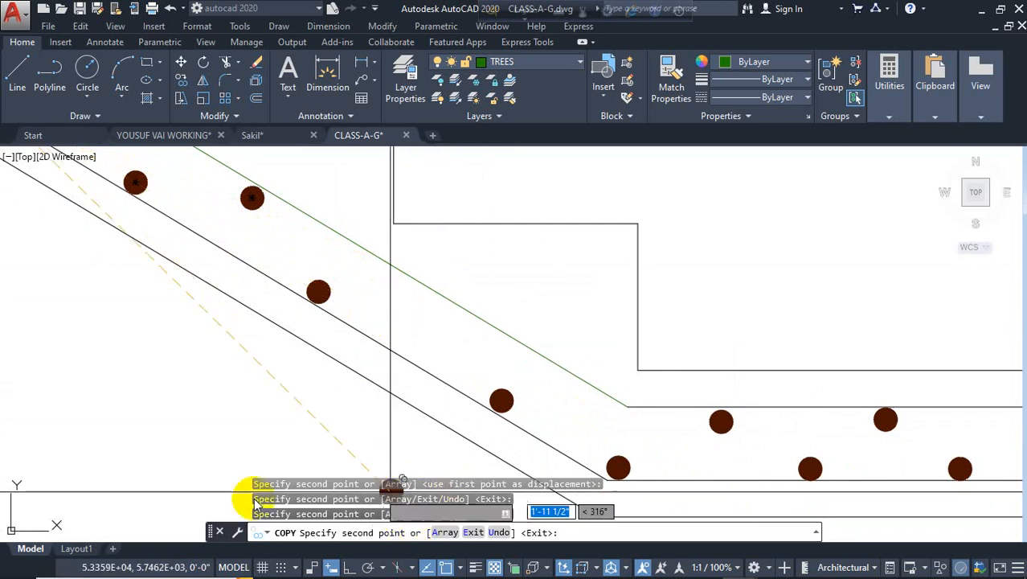
{"action": "left_click", "coordinate": [448, 315]}
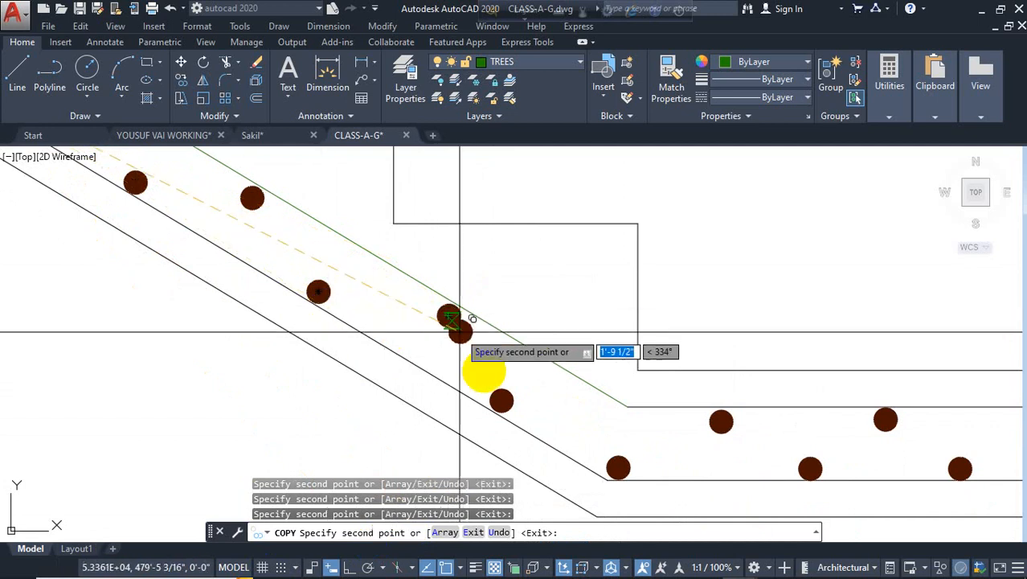
{"action": "scroll", "coordinate": [459, 366], "scroll_direction": "down", "scroll_amount": 2}
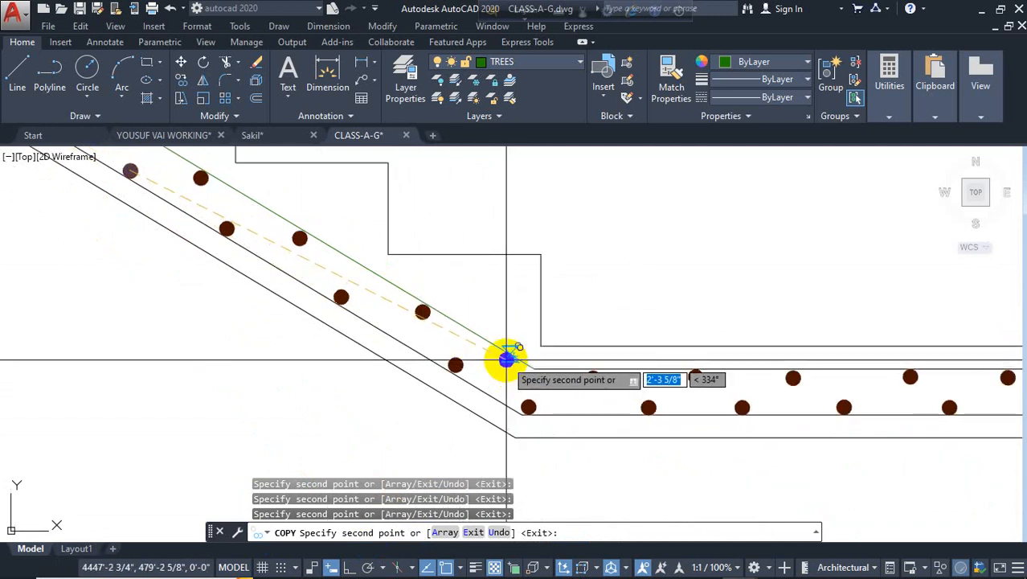
{"action": "scroll", "coordinate": [509, 366], "scroll_direction": "up", "scroll_amount": 3}
{"action": "scroll", "coordinate": [365, 324], "scroll_direction": "down", "scroll_amount": 3}
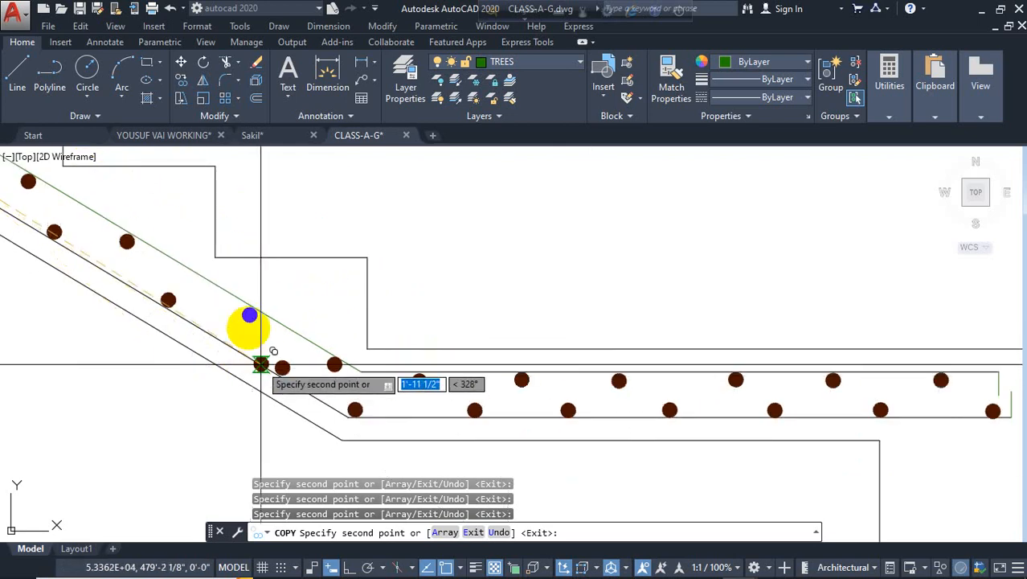
{"action": "scroll", "coordinate": [575, 378], "scroll_direction": "down", "scroll_amount": 2}
{"action": "key", "text": "Escape"}
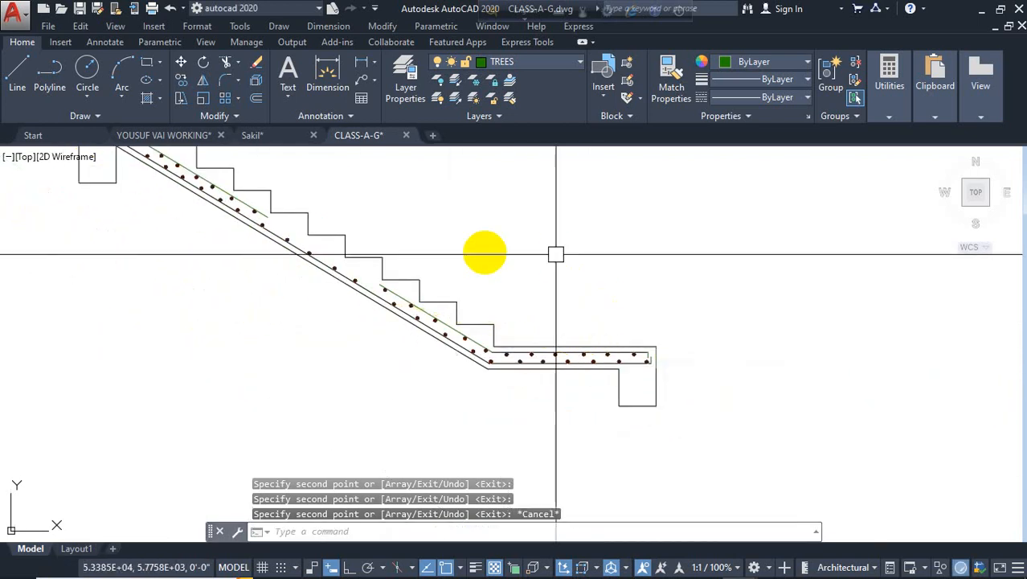
{"action": "scroll", "coordinate": [601, 339], "scroll_direction": "down", "scroll_amount": 2}
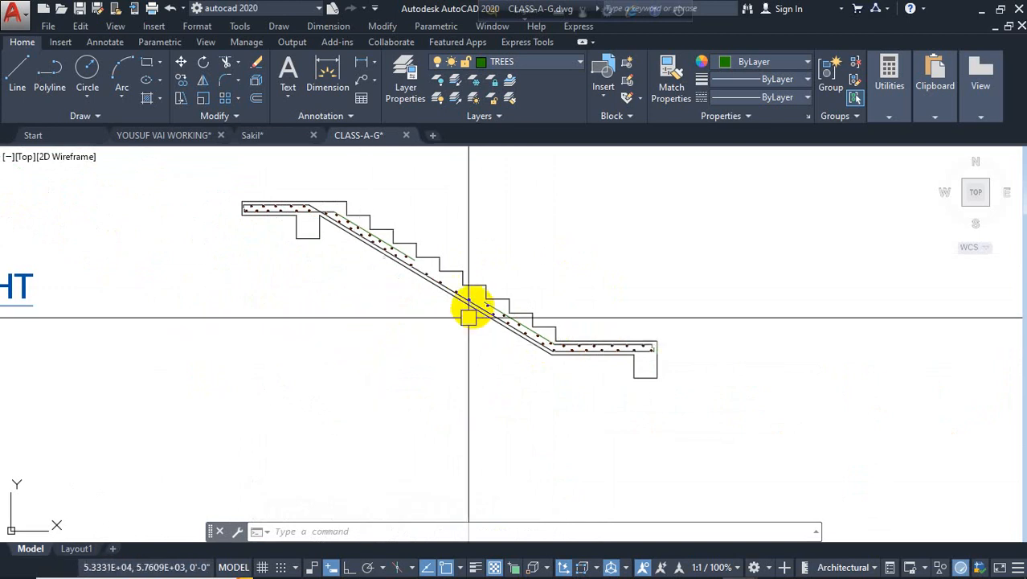
{"action": "scroll", "coordinate": [429, 286], "scroll_direction": "up", "scroll_amount": 3}
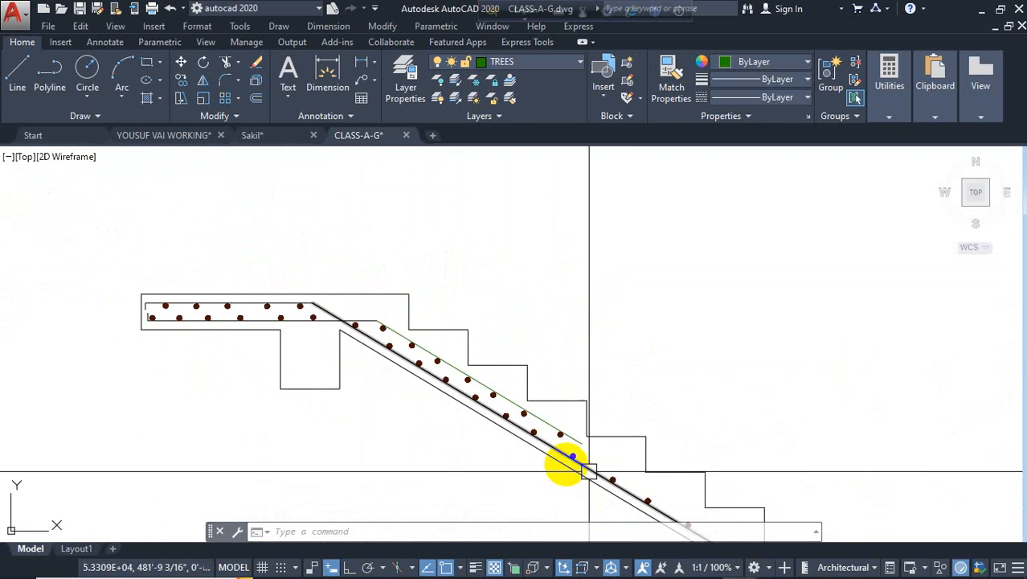
{"action": "scroll", "coordinate": [212, 304], "scroll_direction": "up", "scroll_amount": 5}
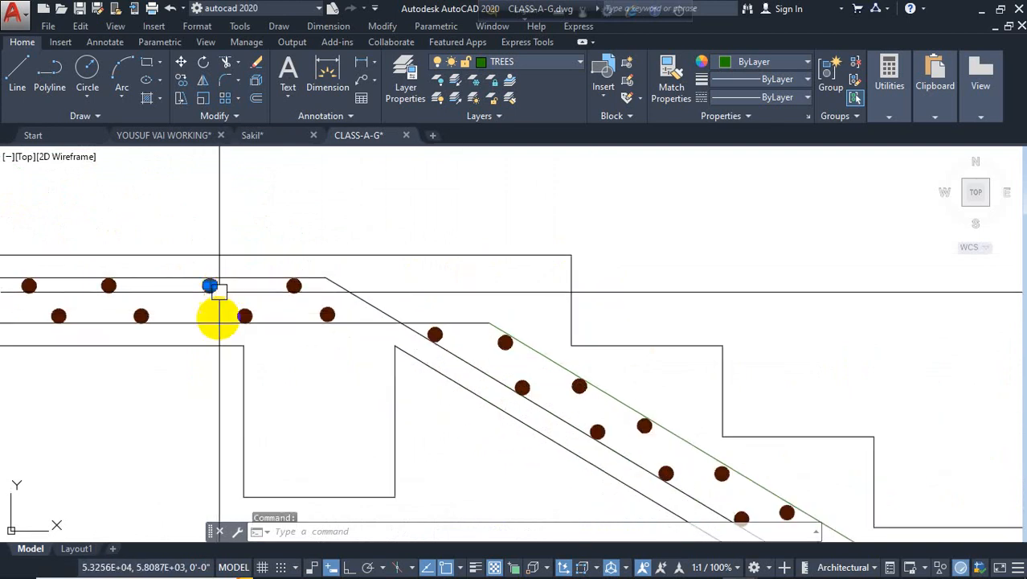
{"action": "left_click", "coordinate": [243, 314]}
{"action": "key", "text": "Escape"}
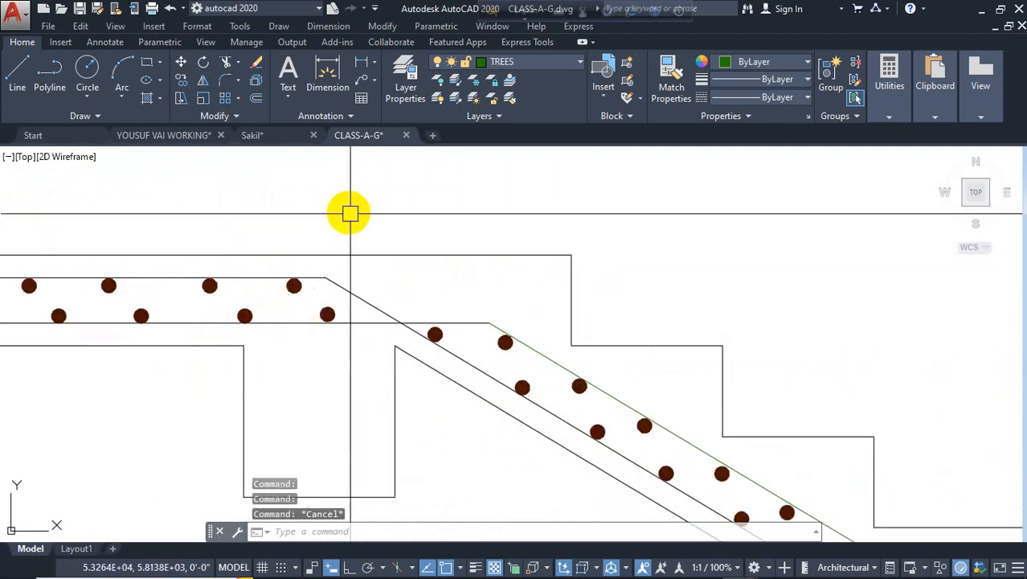
{"action": "scroll", "coordinate": [349, 213], "scroll_direction": "down", "scroll_amount": 7}
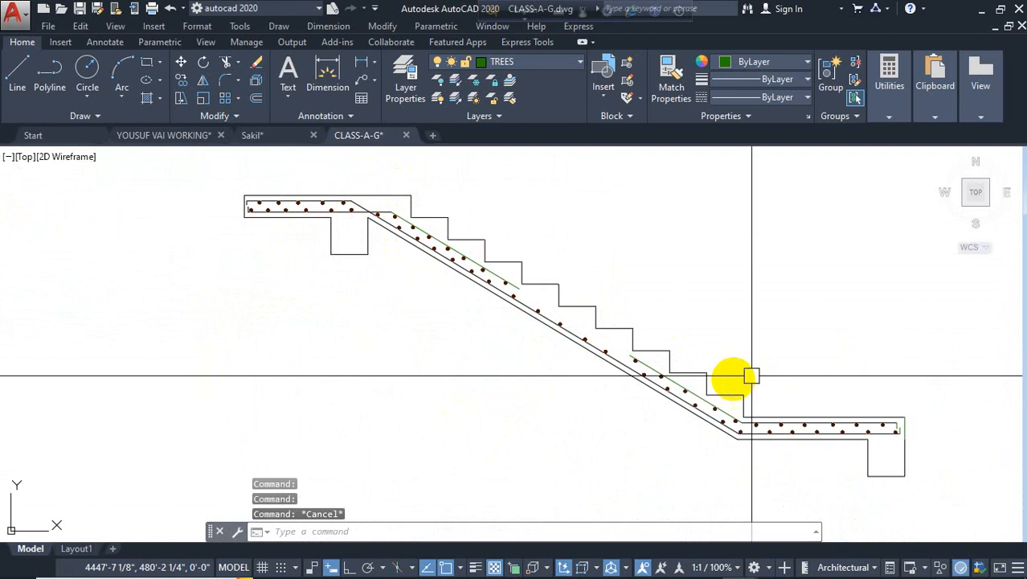
Draw a stirrup rectangle inside the bottom landing beam, from the landing's bottom bar to just above the beam's underside.
{"action": "scroll", "coordinate": [897, 474], "scroll_direction": "up", "scroll_amount": 4}
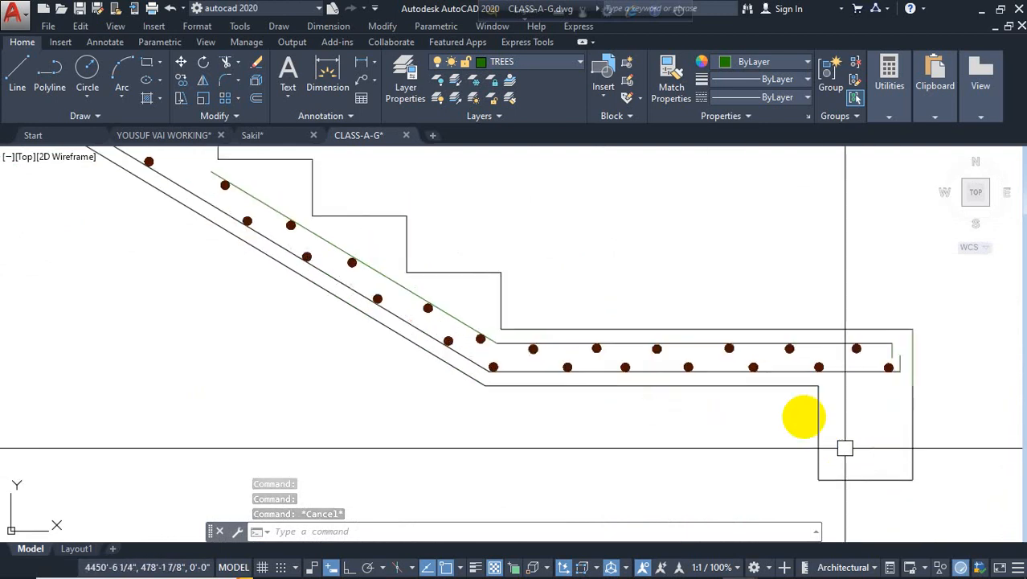
{"action": "middle_click_drag", "start_coordinate": [845, 448], "coordinate": [804, 418]}
{"action": "left_click", "coordinate": [146, 63]}
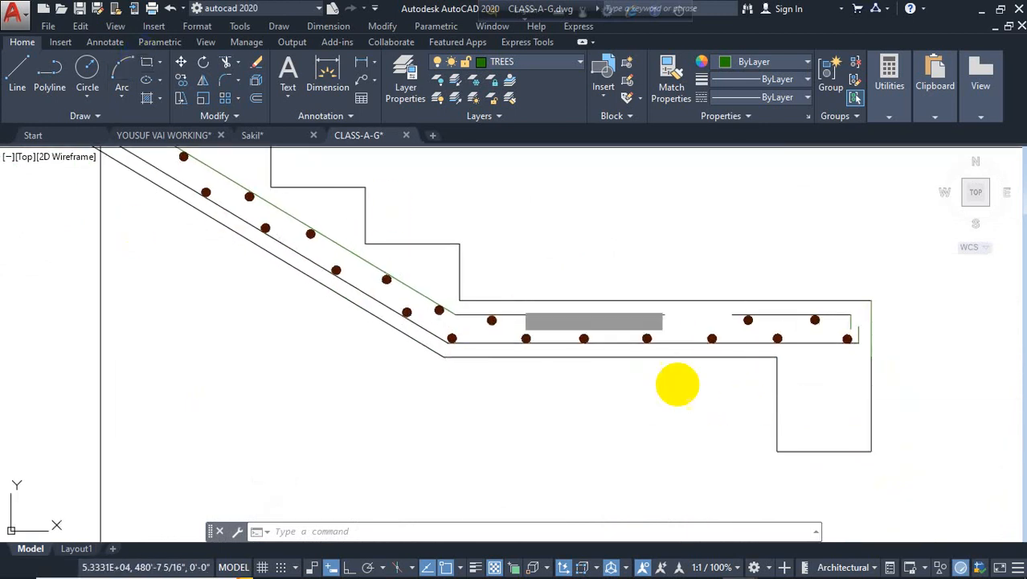
{"action": "left_click", "coordinate": [791, 342]}
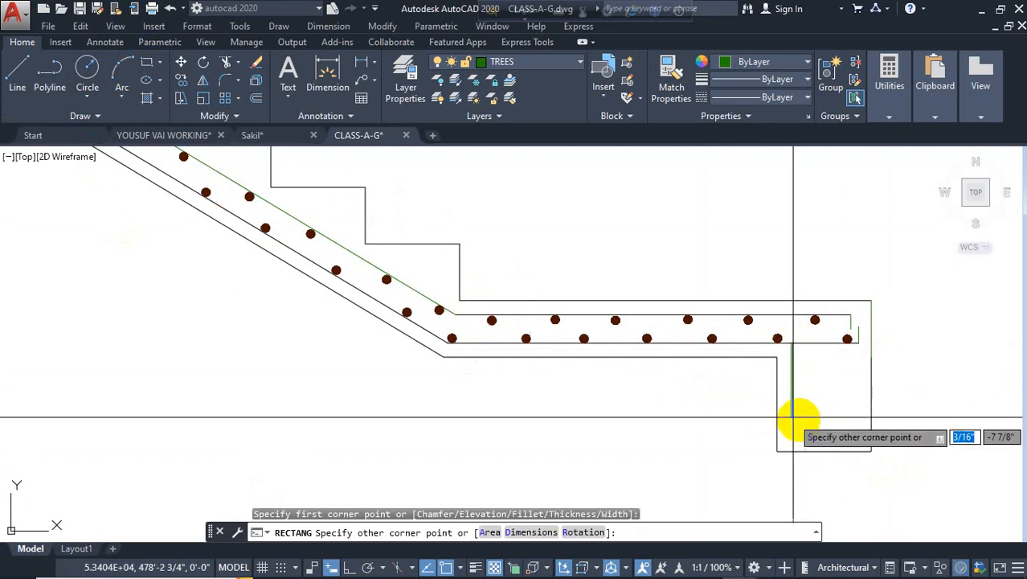
{"action": "left_click", "coordinate": [857, 438]}
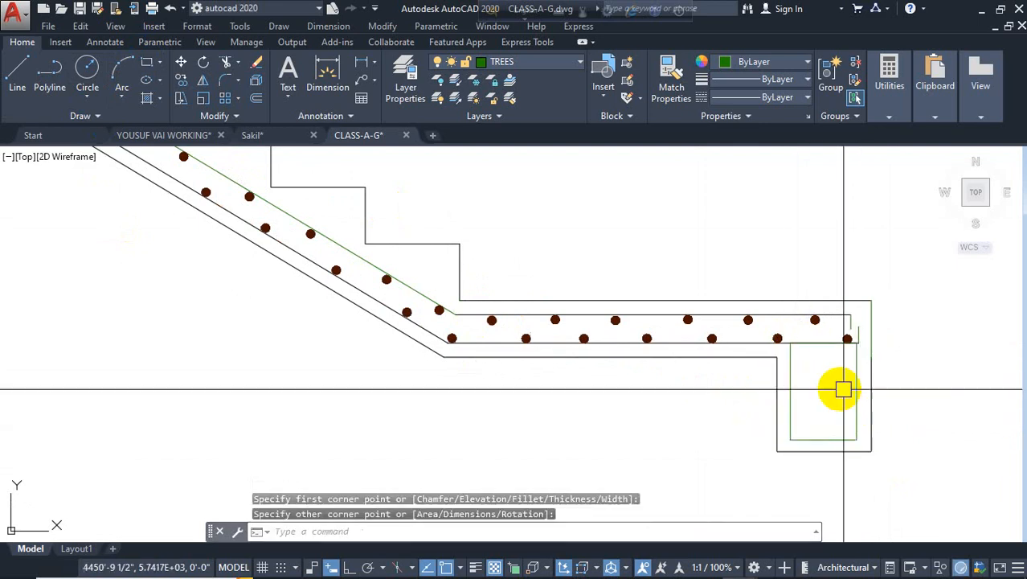
{"action": "key", "text": "Escape"}
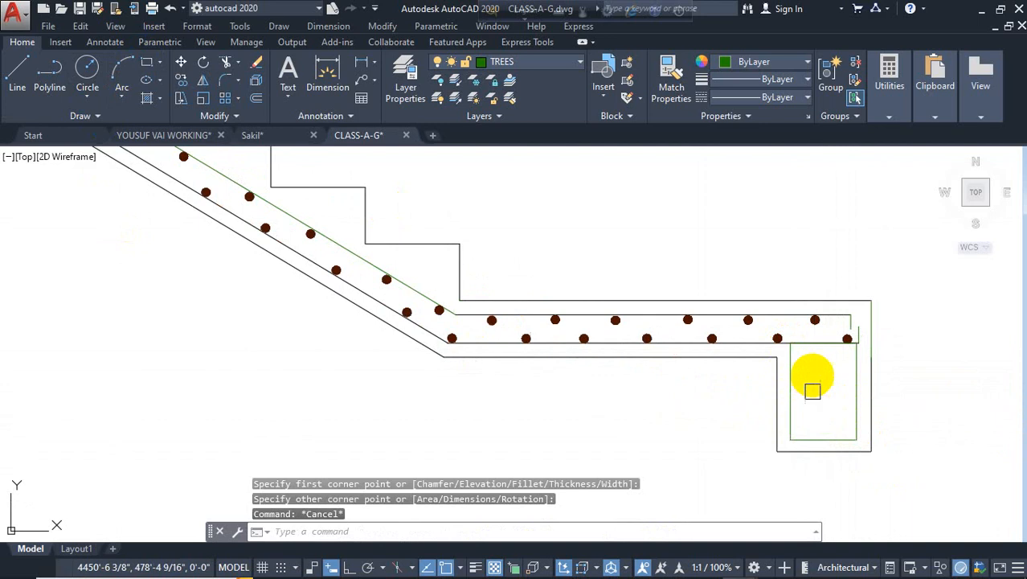
Match the properties of the bottom landing's lower bar onto the new stirrup rectangle.
{"action": "type", "text": "ma"}
{"action": "key", "text": "Return"}
{"action": "left_click", "coordinate": [762, 341]}
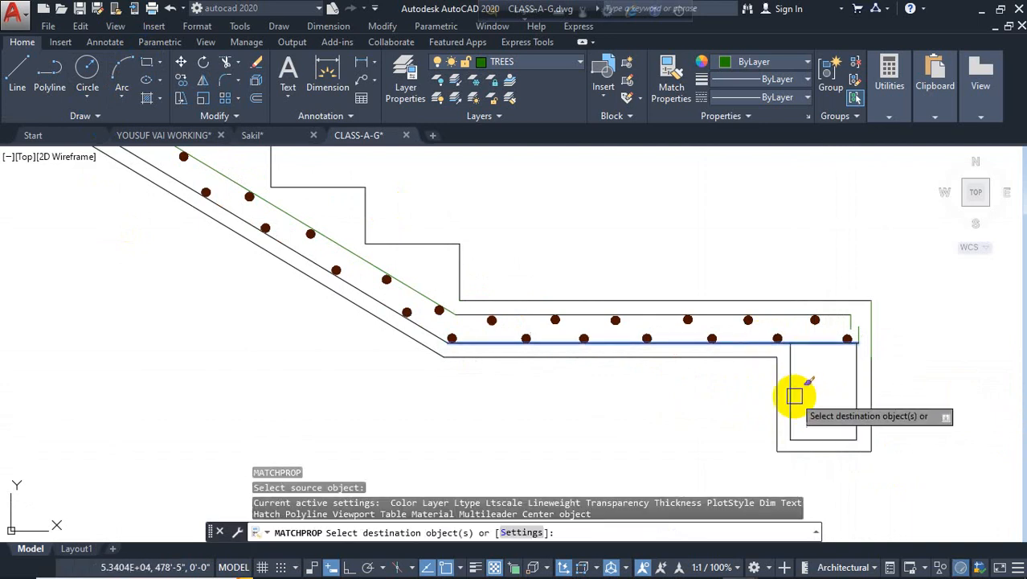
{"action": "left_click", "coordinate": [794, 395]}
{"action": "key", "text": "Escape"}
{"action": "scroll", "coordinate": [864, 348], "scroll_direction": "down", "scroll_amount": 4}
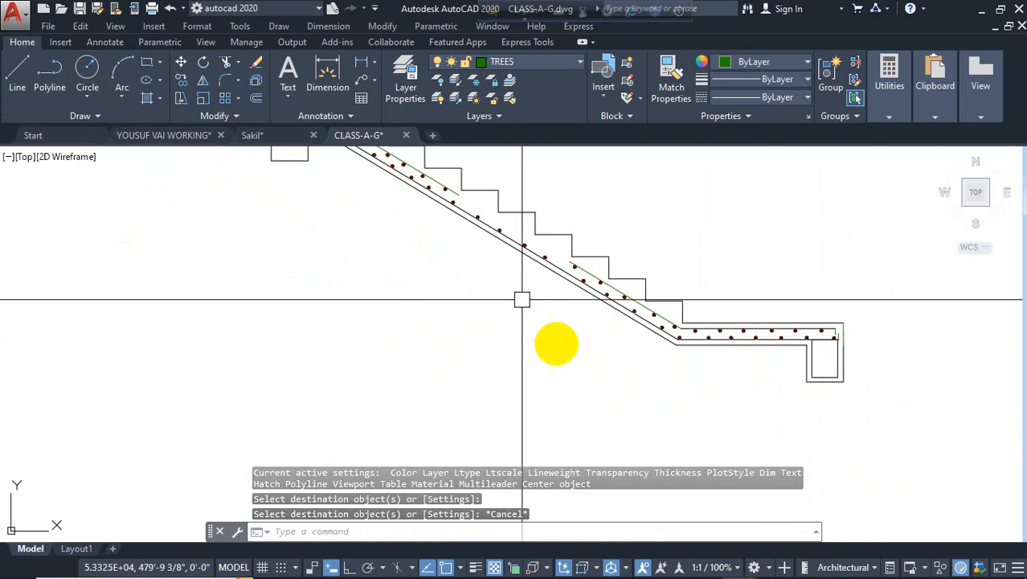
Draw a stirrup rectangle inside the top landing beam, from the landing's bottom bar to just above the beam's underside.
{"action": "middle_click_drag", "start_coordinate": [523, 299], "coordinate": [621, 420]}
{"action": "scroll", "coordinate": [353, 240], "scroll_direction": "up", "scroll_amount": 4}
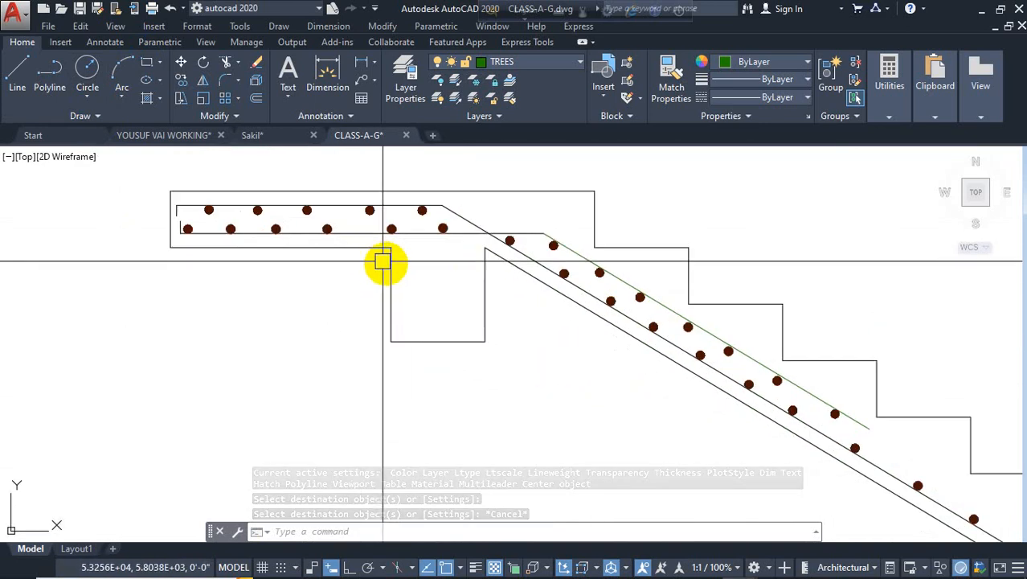
{"action": "left_click", "coordinate": [147, 62]}
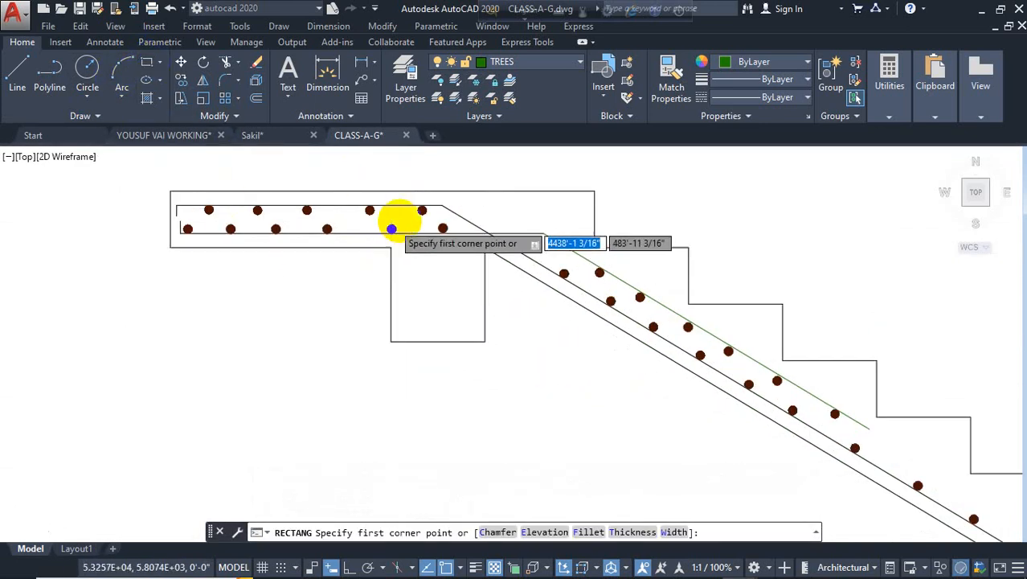
{"action": "scroll", "coordinate": [406, 241], "scroll_direction": "up", "scroll_amount": 4}
{"action": "scroll", "coordinate": [406, 244], "scroll_direction": "down", "scroll_amount": 1}
{"action": "left_click", "coordinate": [406, 245]}
{"action": "scroll", "coordinate": [522, 395], "scroll_direction": "down", "scroll_amount": 3}
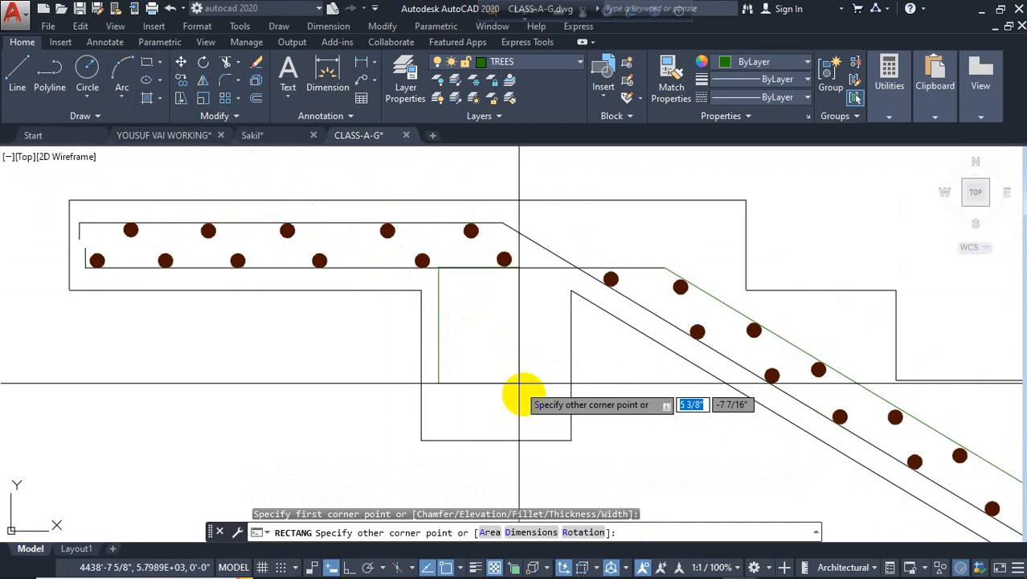
{"action": "scroll", "coordinate": [548, 410], "scroll_direction": "up", "scroll_amount": 2}
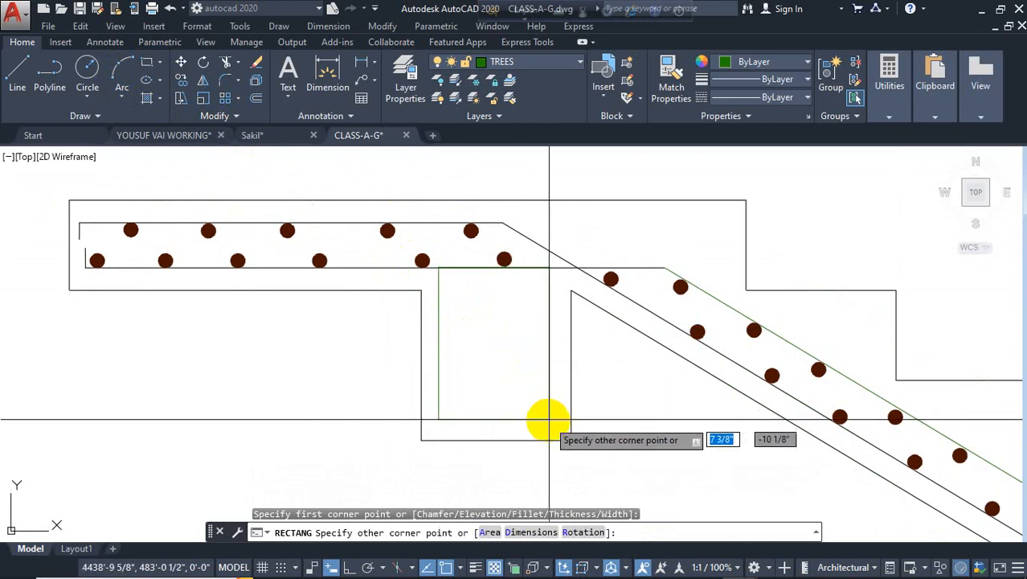
{"action": "left_click", "coordinate": [552, 419]}
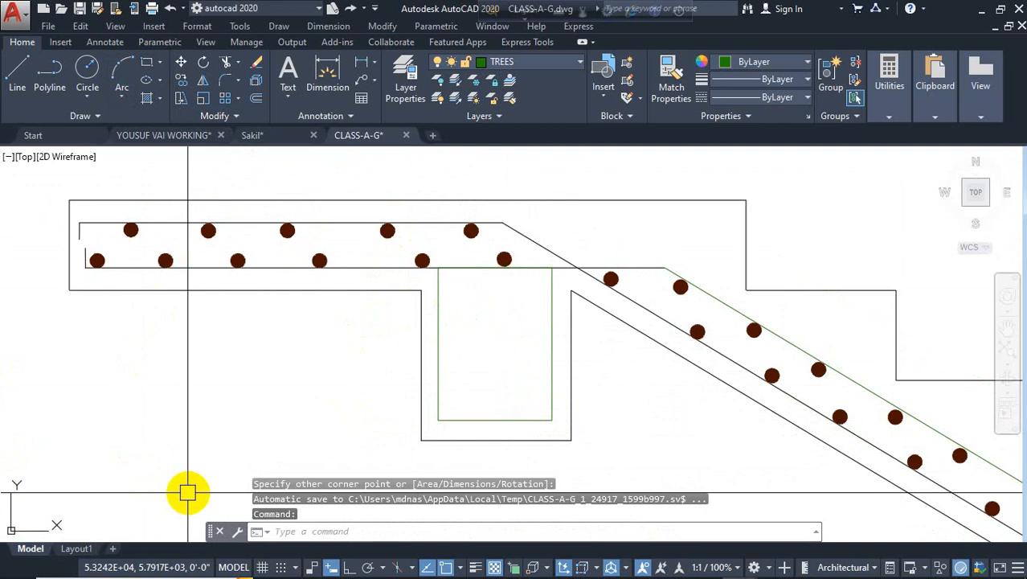
Match the properties of the top landing's lower bar onto the new stirrup rectangle in its beam.
{"action": "type", "text": "ma"}
{"action": "key", "text": "Return"}
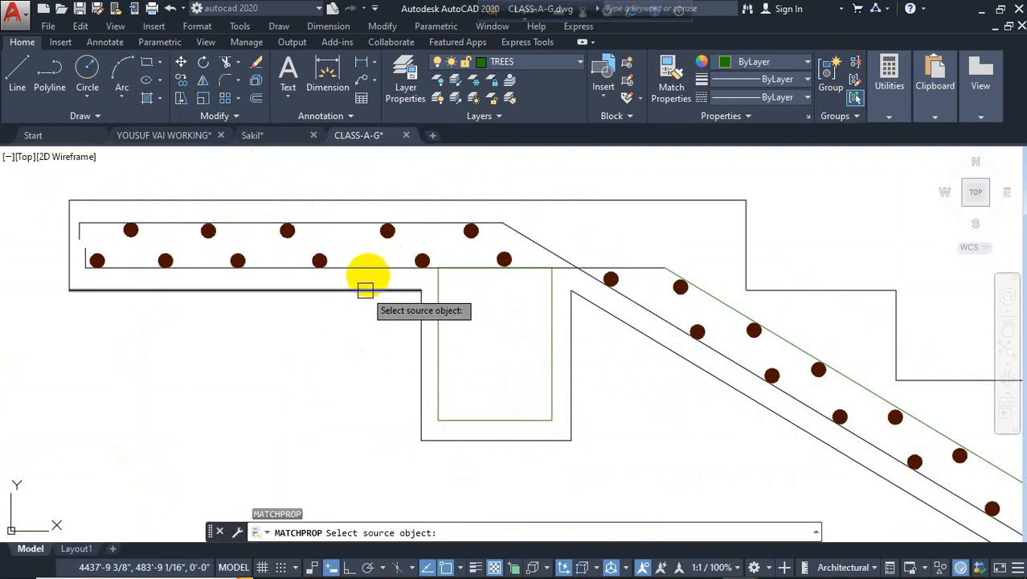
{"action": "left_click", "coordinate": [367, 270]}
{"action": "left_click", "coordinate": [442, 323]}
{"action": "key", "text": "Escape"}
{"action": "scroll", "coordinate": [278, 276], "scroll_direction": "down", "scroll_amount": 6}
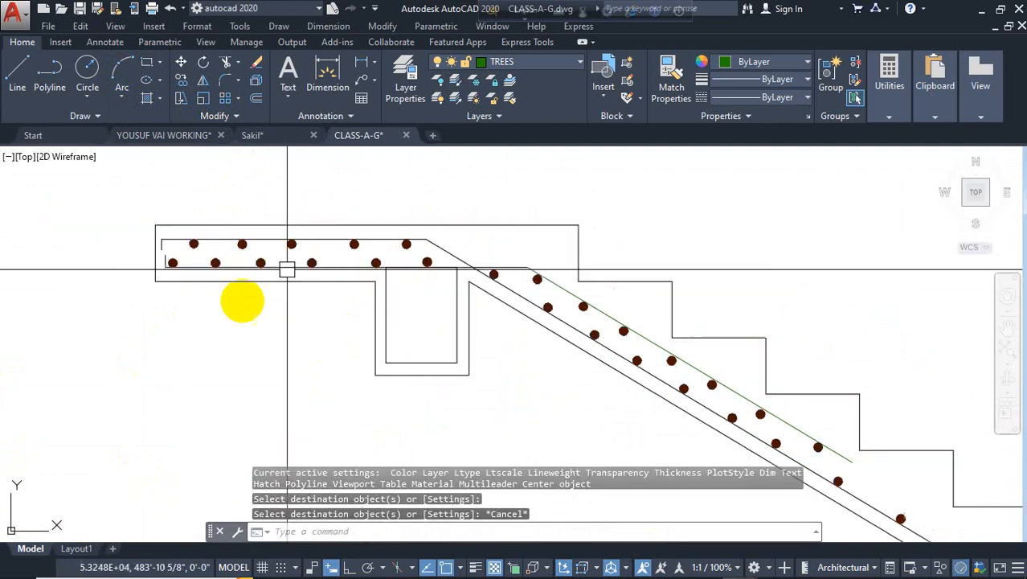
Copy the "12mm Ø @ 4" C/C" text with its two leaders from the existing 1st flight section onto the bottom landing's lower bar.
{"action": "scroll", "coordinate": [476, 230], "scroll_direction": "down", "scroll_amount": 2}
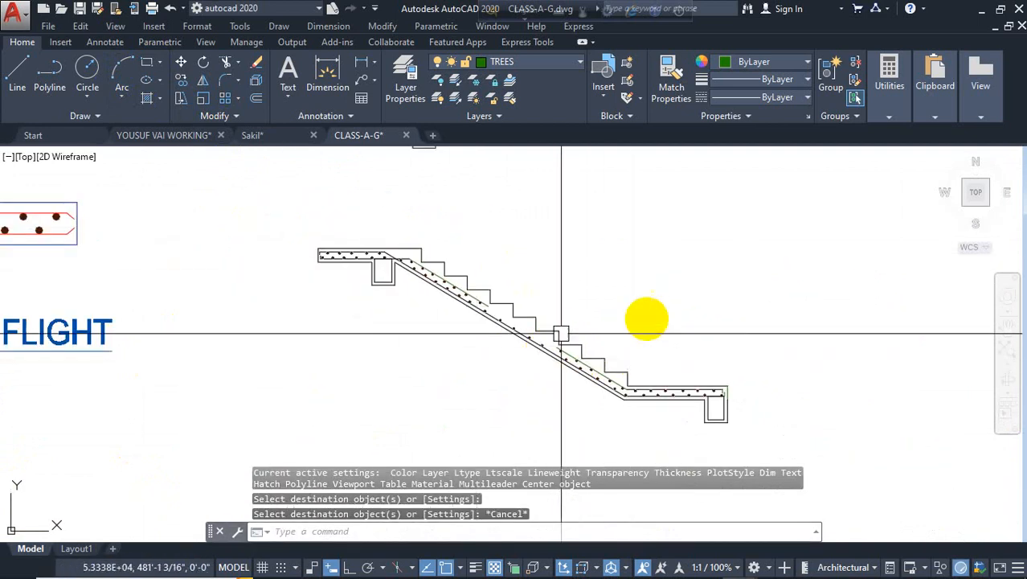
{"action": "middle_click_drag", "start_coordinate": [668, 362], "coordinate": [730, 350]}
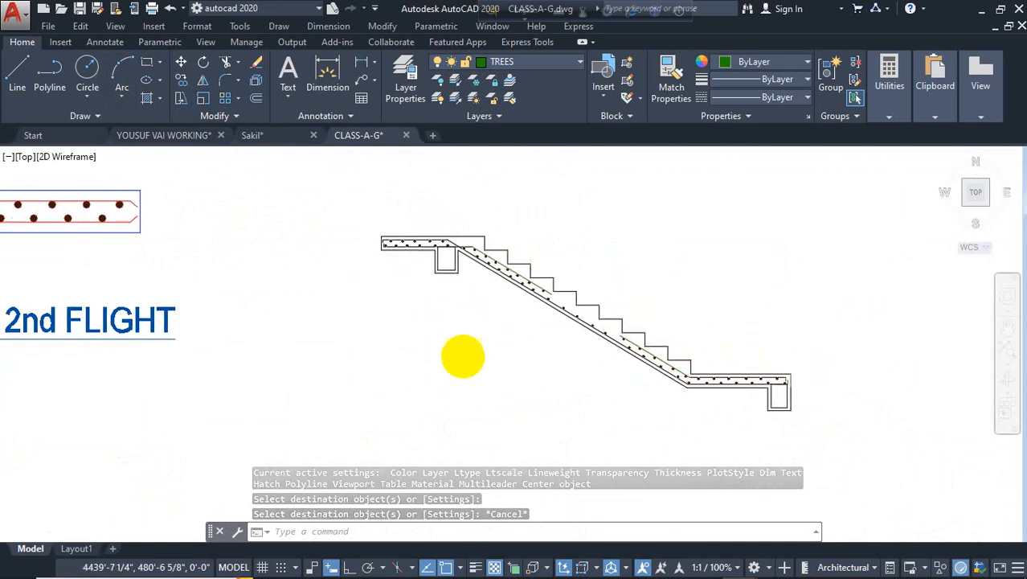
{"action": "scroll", "coordinate": [461, 355], "scroll_direction": "down", "scroll_amount": 2}
{"action": "middle_click_drag", "start_coordinate": [274, 341], "coordinate": [525, 347]}
{"action": "scroll", "coordinate": [470, 406], "scroll_direction": "down", "scroll_amount": 1}
{"action": "middle_click_drag", "start_coordinate": [470, 406], "coordinate": [429, 335]}
{"action": "scroll", "coordinate": [366, 372], "scroll_direction": "up", "scroll_amount": 5}
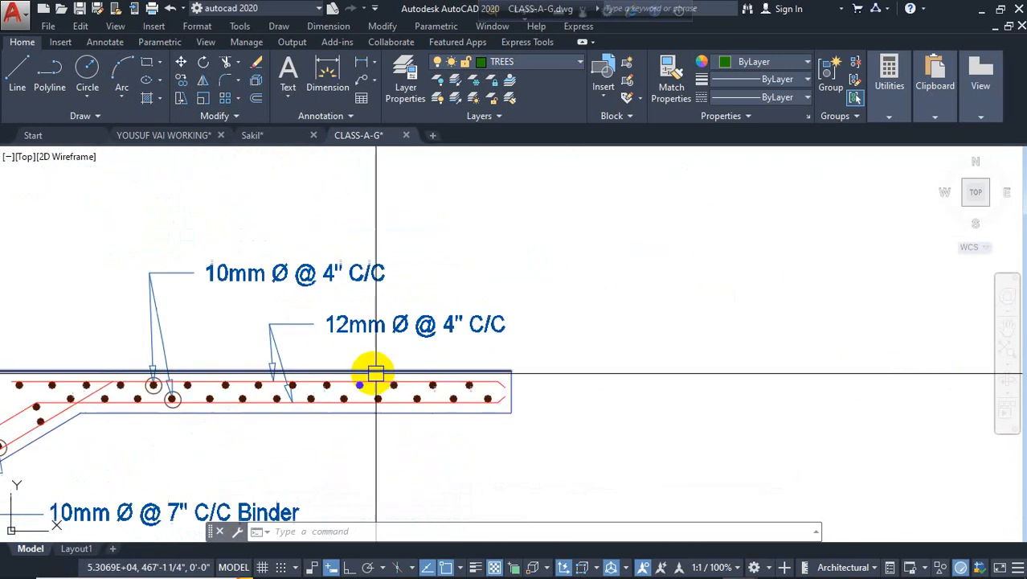
{"action": "scroll", "coordinate": [238, 409], "scroll_direction": "up", "scroll_amount": 3}
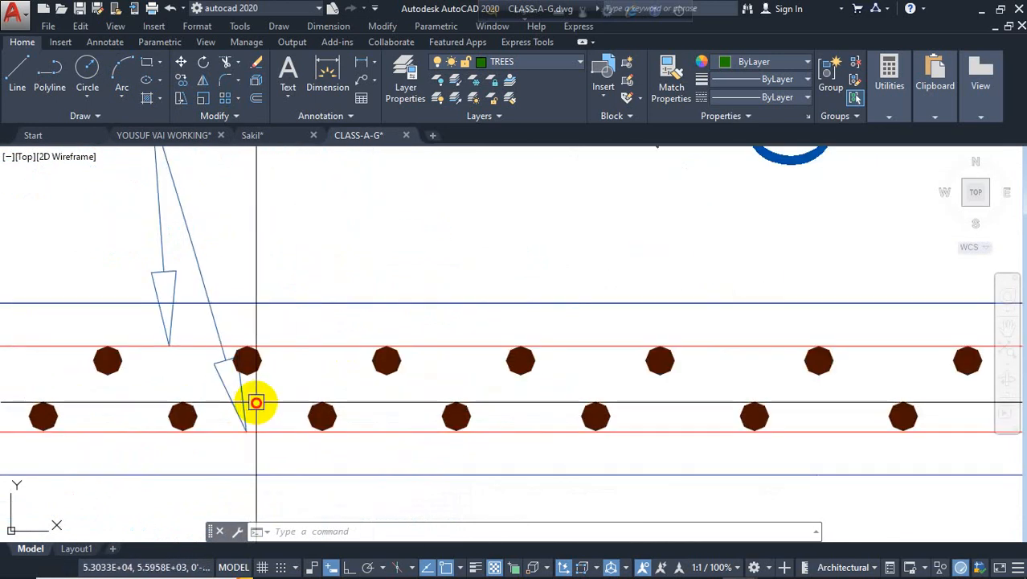
{"action": "left_click", "coordinate": [256, 392]}
{"action": "left_click", "coordinate": [243, 408]}
{"action": "scroll", "coordinate": [236, 360], "scroll_direction": "down", "scroll_amount": 4}
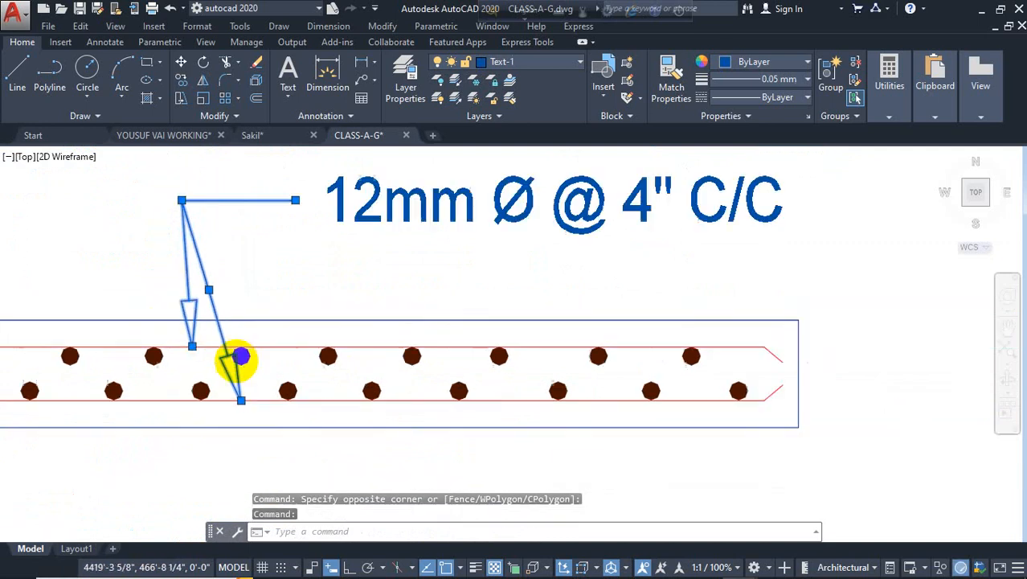
{"action": "left_click", "coordinate": [357, 263]}
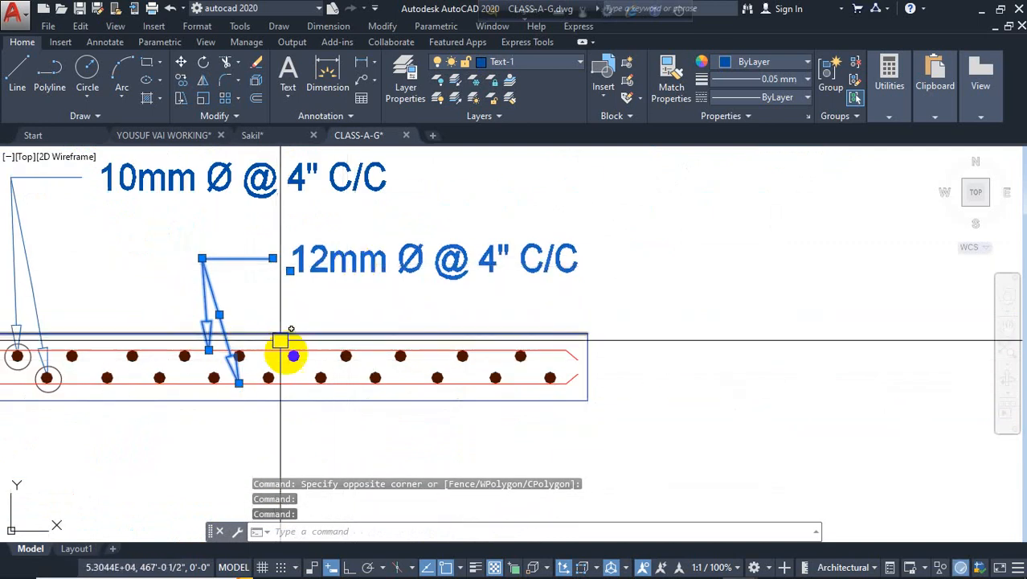
{"action": "scroll", "coordinate": [281, 342], "scroll_direction": "up", "scroll_amount": 3}
{"action": "type", "text": "c"}
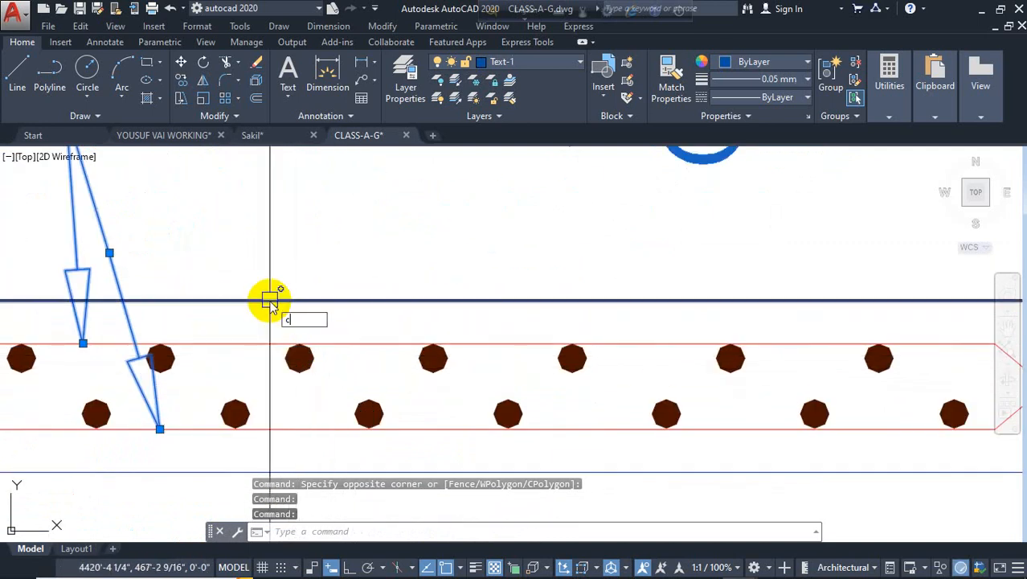
{"action": "type", "text": "o"}
{"action": "key", "text": "Return"}
{"action": "left_click", "coordinate": [160, 429]}
{"action": "scroll", "coordinate": [161, 418], "scroll_direction": "down", "scroll_amount": 4}
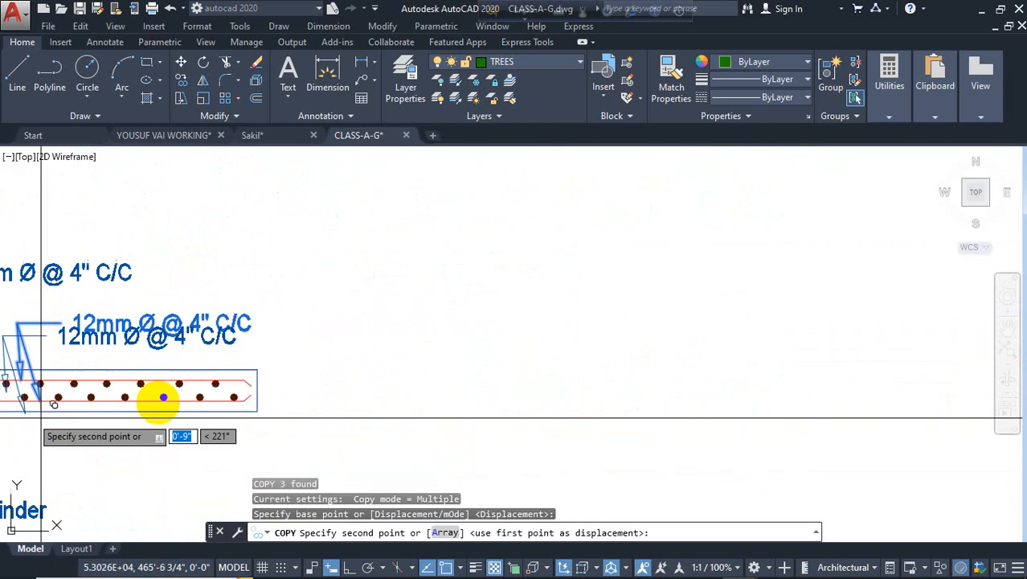
{"action": "scroll", "coordinate": [338, 354], "scroll_direction": "down", "scroll_amount": 4}
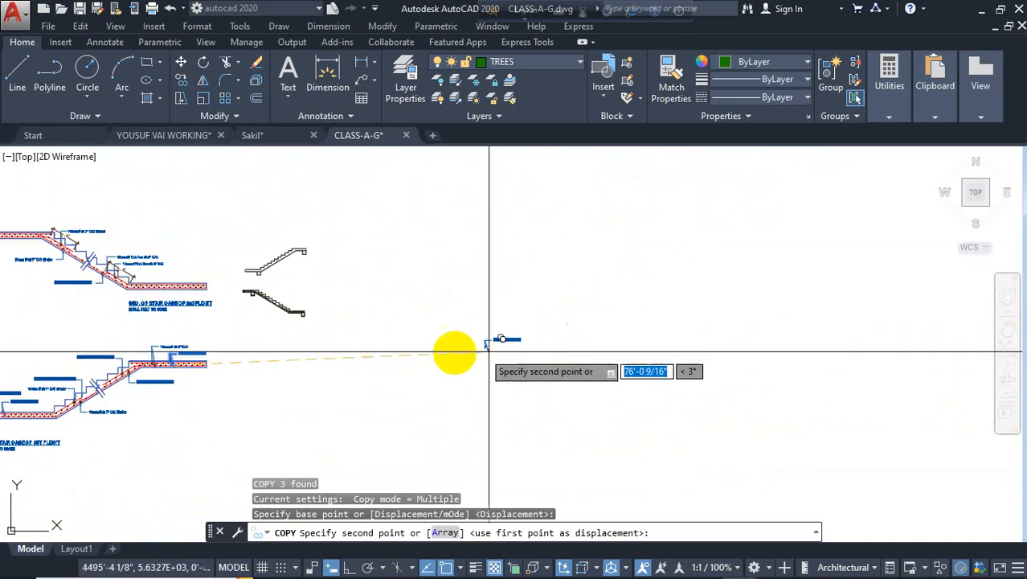
{"action": "scroll", "coordinate": [293, 321], "scroll_direction": "up", "scroll_amount": 5}
{"action": "scroll", "coordinate": [256, 374], "scroll_direction": "up", "scroll_amount": 3}
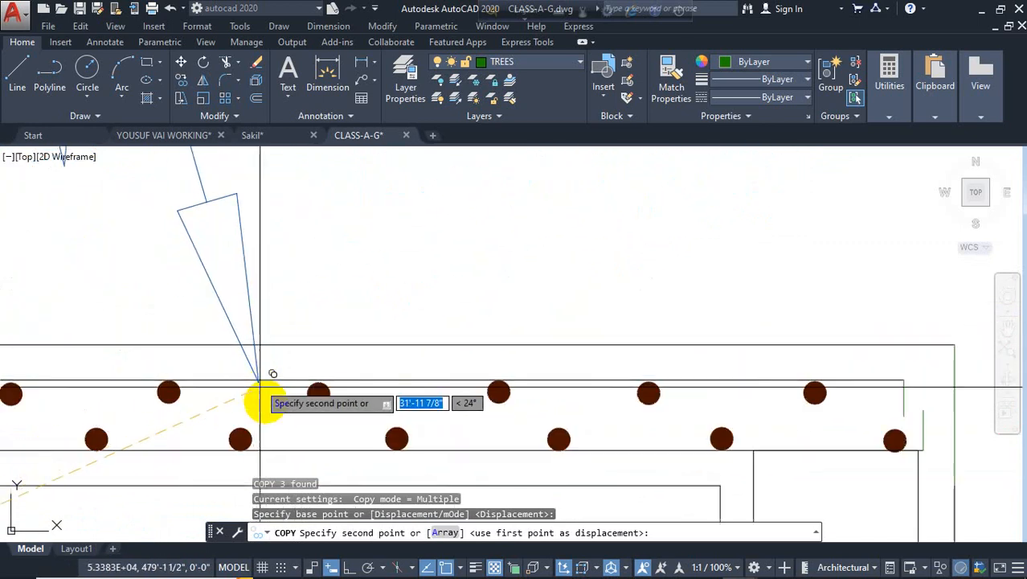
{"action": "left_click", "coordinate": [353, 441]}
{"action": "scroll", "coordinate": [318, 377], "scroll_direction": "down", "scroll_amount": 2}
{"action": "key", "text": "Escape"}
Try to move the copied label's shorter leader by its arrow tip onto the bottom landing's top bar.
{"action": "scroll", "coordinate": [289, 337], "scroll_direction": "down", "scroll_amount": 2}
{"action": "left_click", "coordinate": [287, 328]}
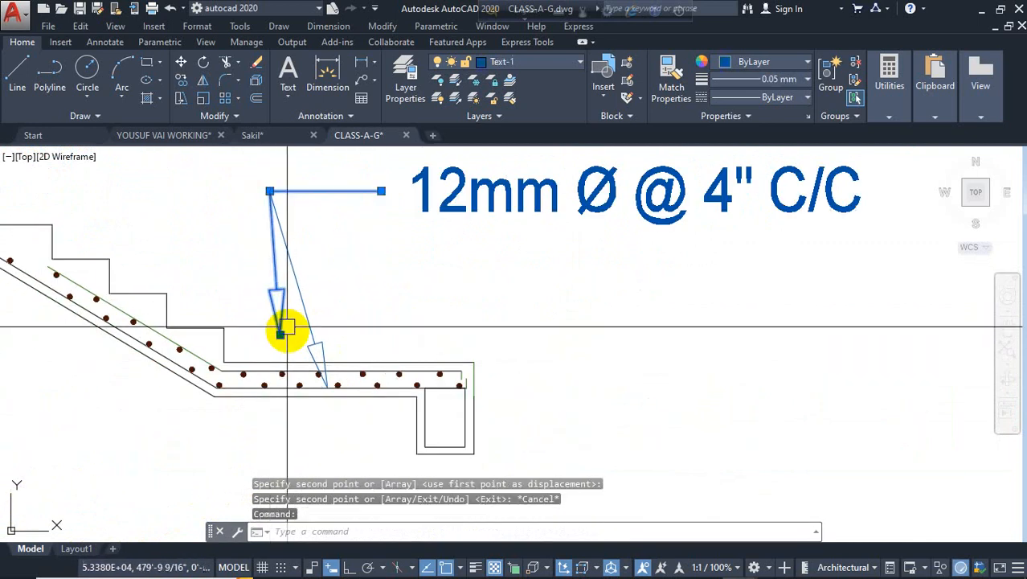
{"action": "type", "text": "m"}
{"action": "key", "text": "Return"}
{"action": "scroll", "coordinate": [287, 333], "scroll_direction": "up", "scroll_amount": 4}
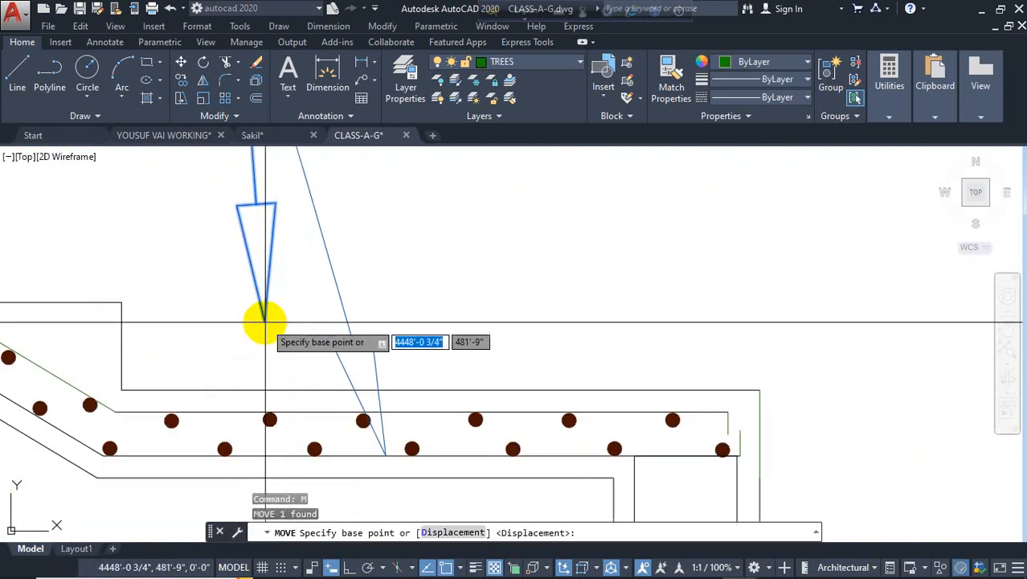
{"action": "left_click", "coordinate": [264, 322]}
{"action": "left_click", "coordinate": [306, 407]}
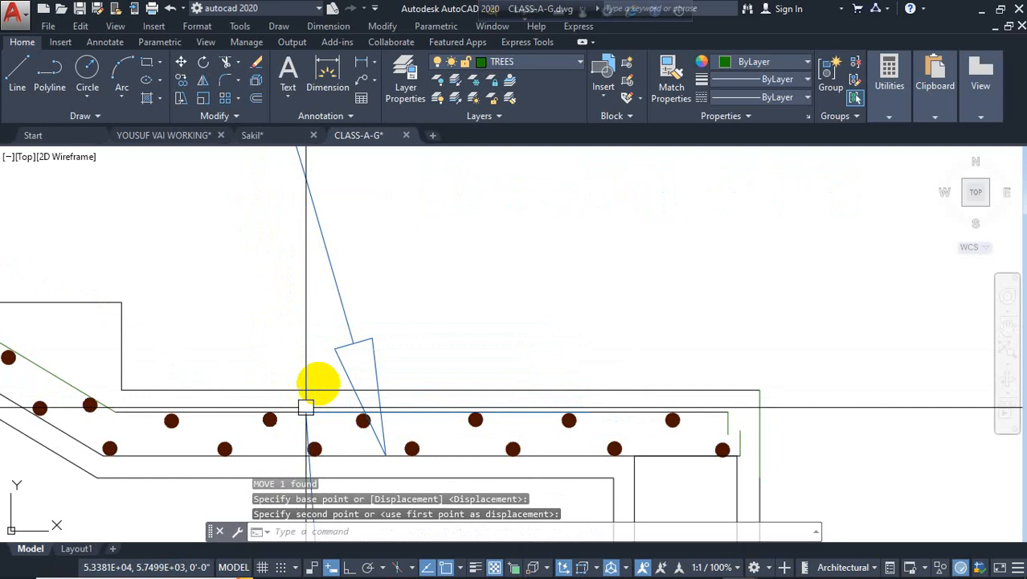
Try to reposition the misplaced leader from below the bottom landing, using its arrow tip as the base point.
{"action": "scroll", "coordinate": [443, 291], "scroll_direction": "down", "scroll_amount": 5}
{"action": "scroll", "coordinate": [434, 338], "scroll_direction": "up", "scroll_amount": 4}
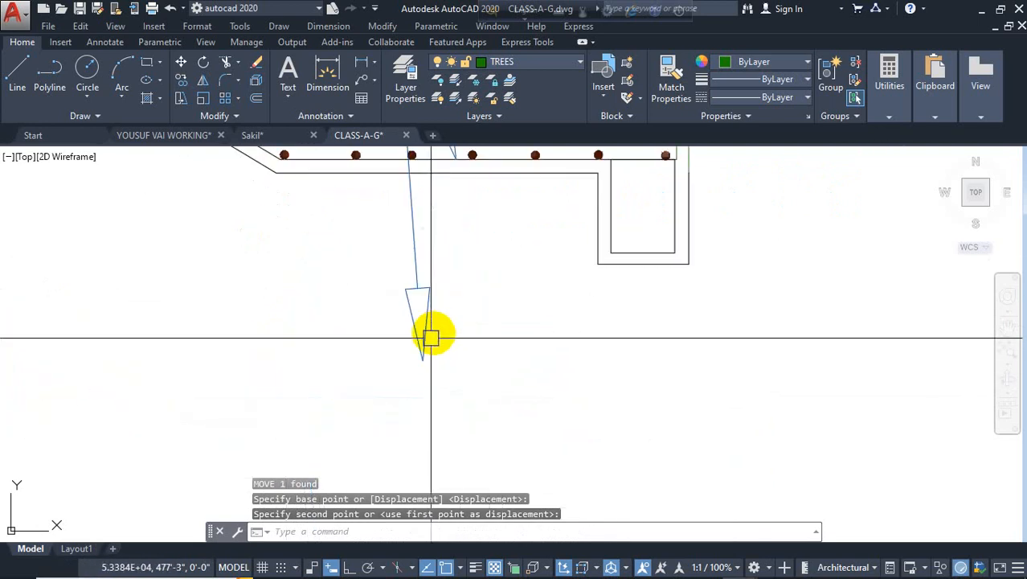
{"action": "left_click", "coordinate": [432, 324]}
{"action": "type", "text": "m"}
{"action": "key", "text": "Return"}
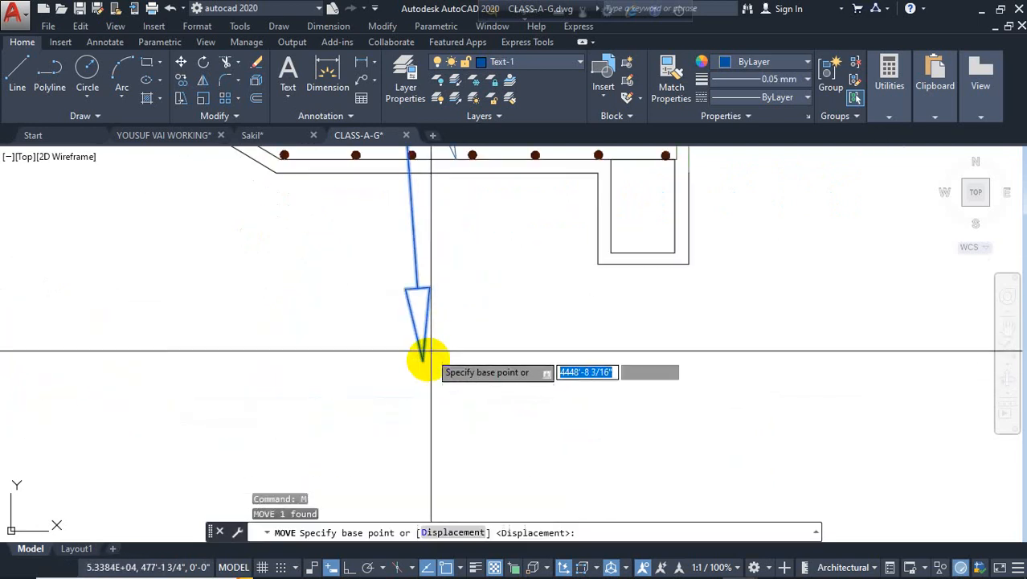
{"action": "left_click", "coordinate": [423, 361]}
{"action": "middle_click_drag", "start_coordinate": [440, 283], "coordinate": [456, 476]}
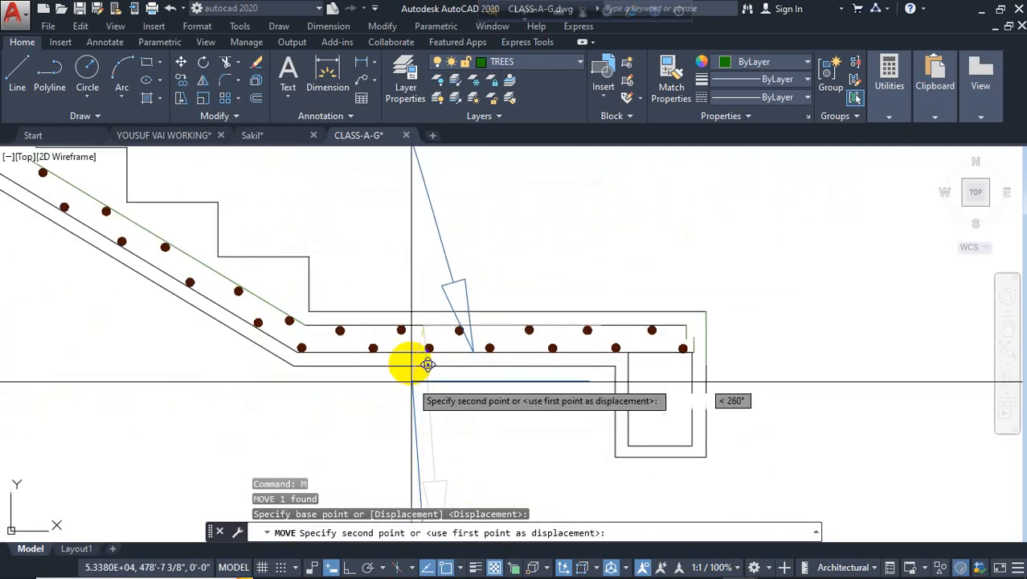
{"action": "left_click", "coordinate": [432, 311]}
{"action": "middle_click_drag", "start_coordinate": [466, 440], "coordinate": [466, 366]}
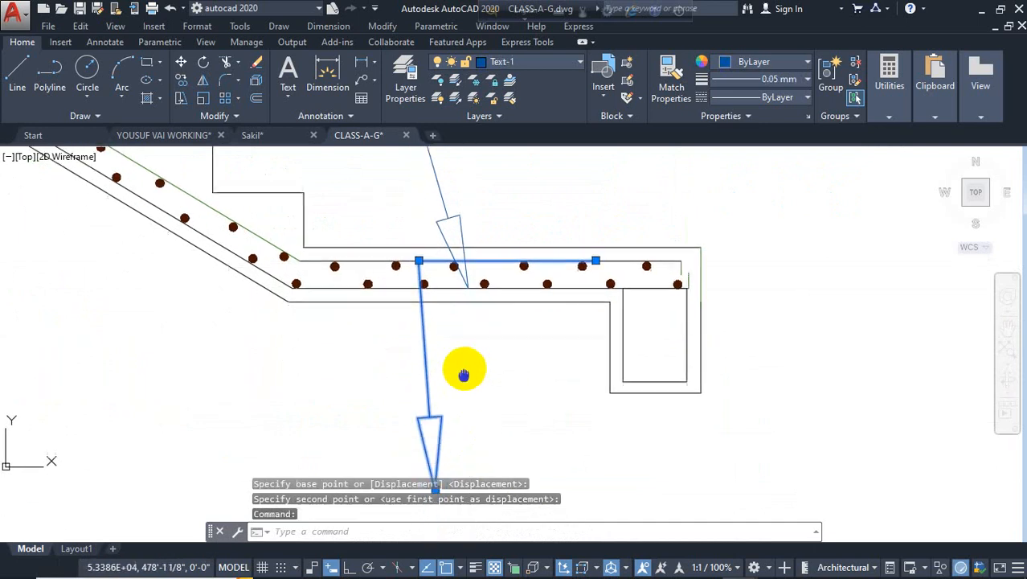
{"action": "type", "text": "m"}
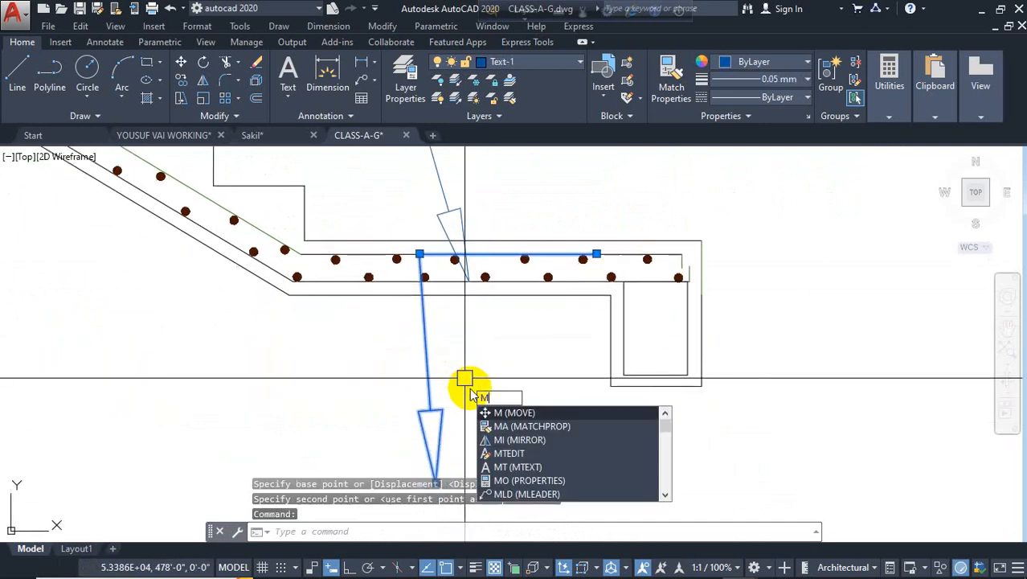
Delete the copied leader arrows at the bottom landing, keeping only the "12mm Ø @ 4" C/C" text.
{"action": "key", "text": "Escape"}
{"action": "left_click", "coordinate": [436, 424]}
{"action": "left_click", "coordinate": [377, 424]}
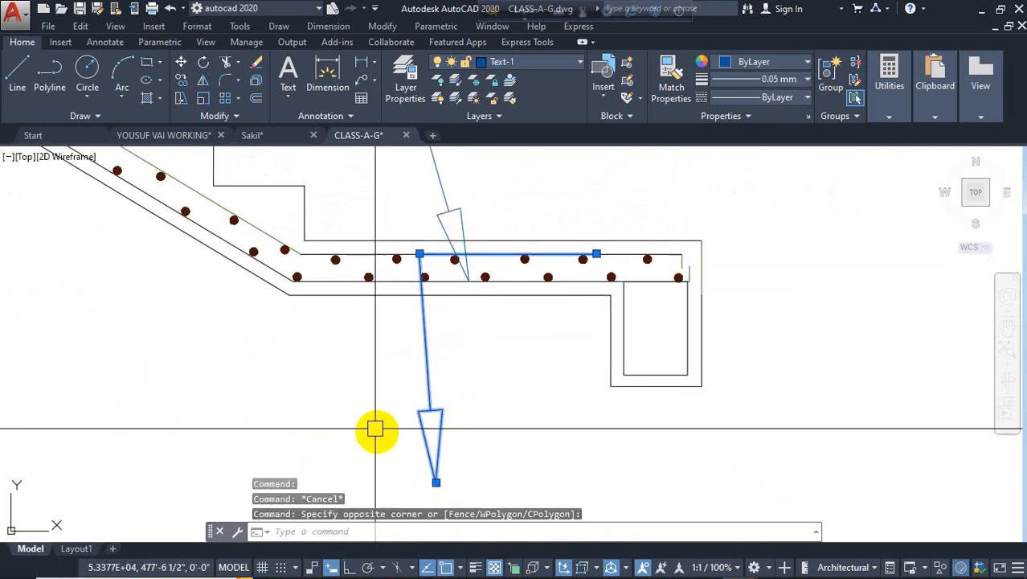
{"action": "key", "text": "Delete"}
{"action": "scroll", "coordinate": [381, 424], "scroll_direction": "down", "scroll_amount": 3}
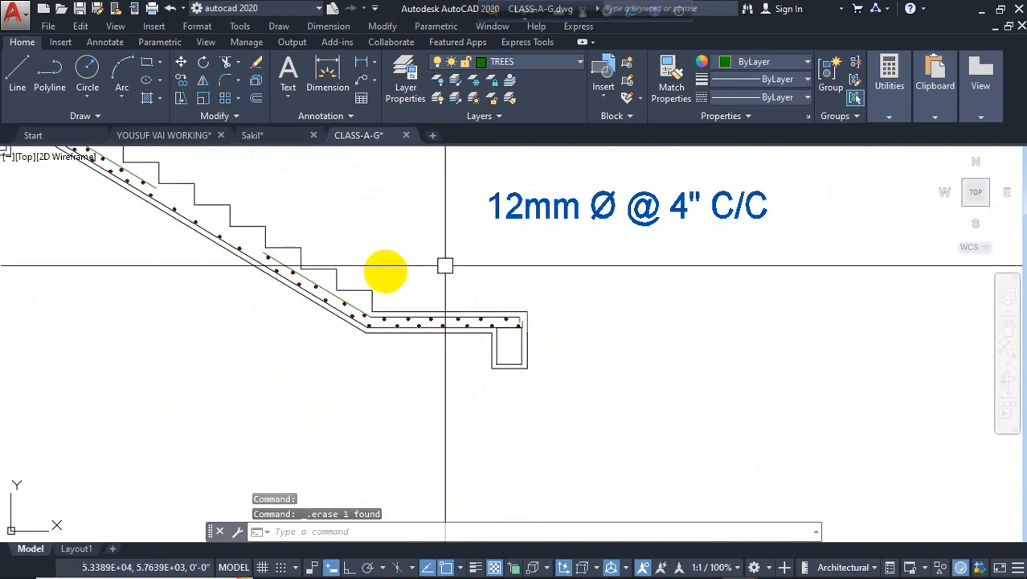
Draw a vertical line with Ortho on, from the bottom landing's lower bar to a point above the slab.
{"action": "left_click", "coordinate": [17, 73]}
{"action": "scroll", "coordinate": [435, 322], "scroll_direction": "up", "scroll_amount": 5}
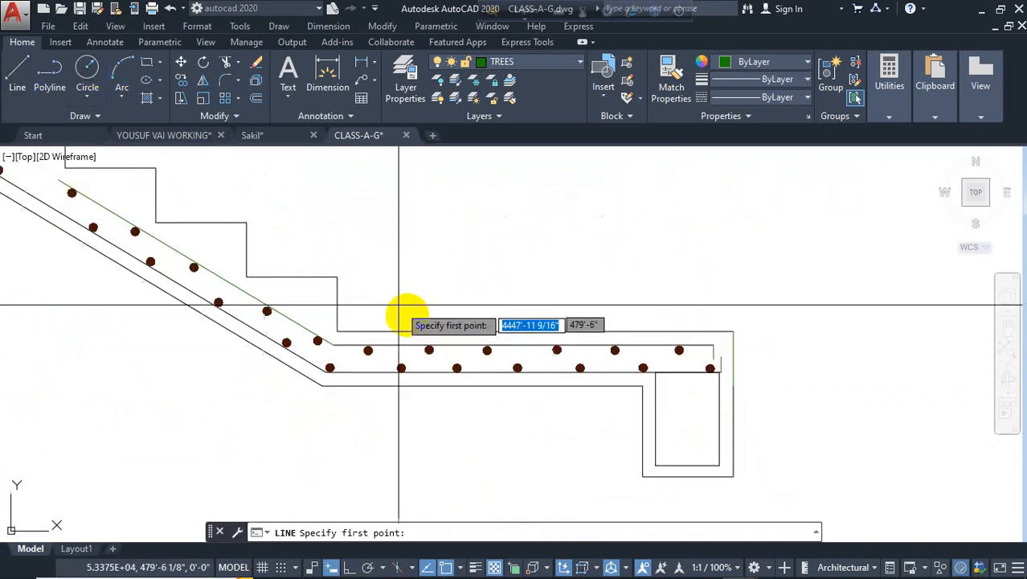
{"action": "left_click", "coordinate": [488, 383]}
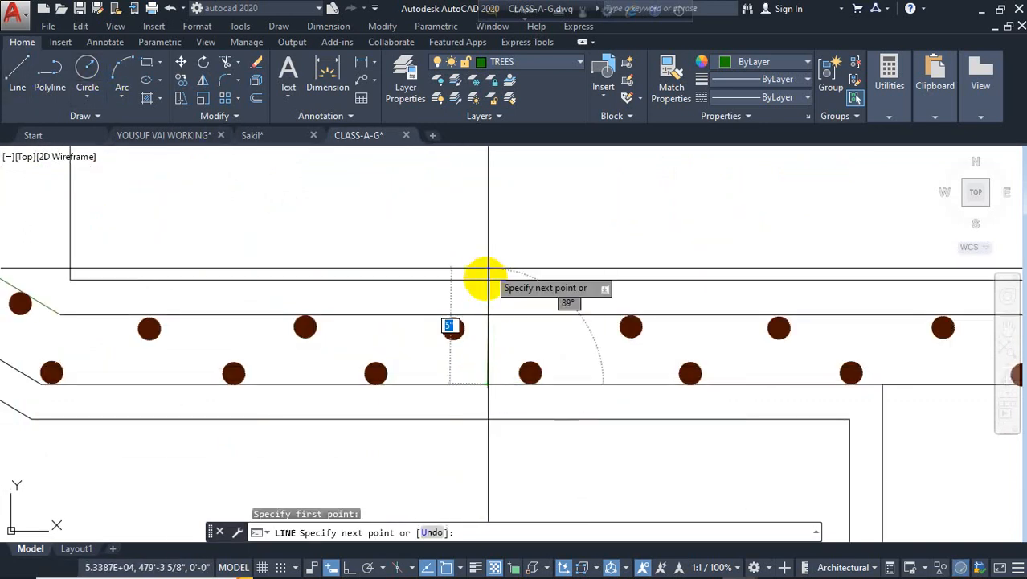
{"action": "scroll", "coordinate": [486, 274], "scroll_direction": "down", "scroll_amount": 2}
{"action": "scroll", "coordinate": [483, 274], "scroll_direction": "up", "scroll_amount": 1}
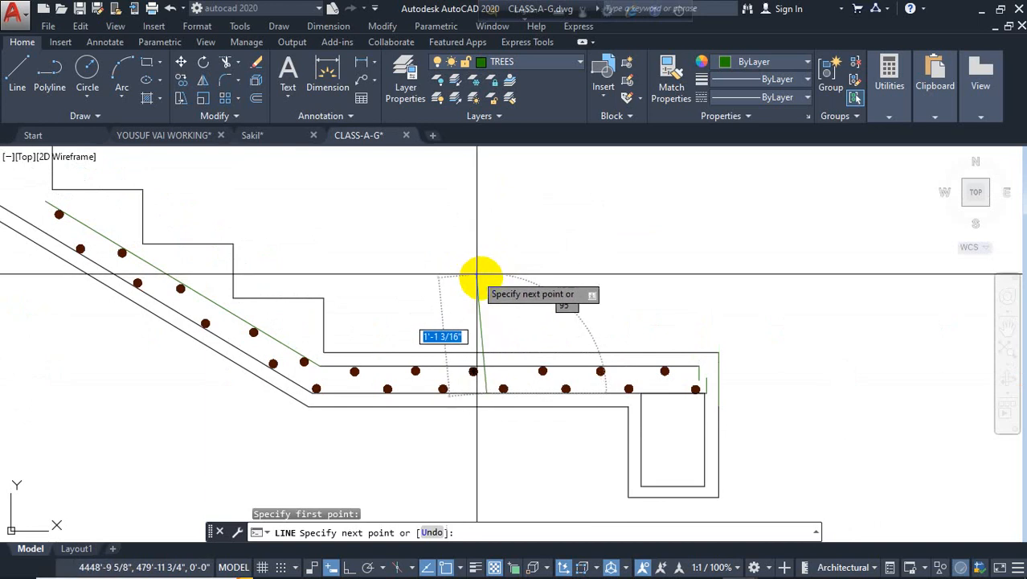
{"action": "left_click", "coordinate": [348, 567]}
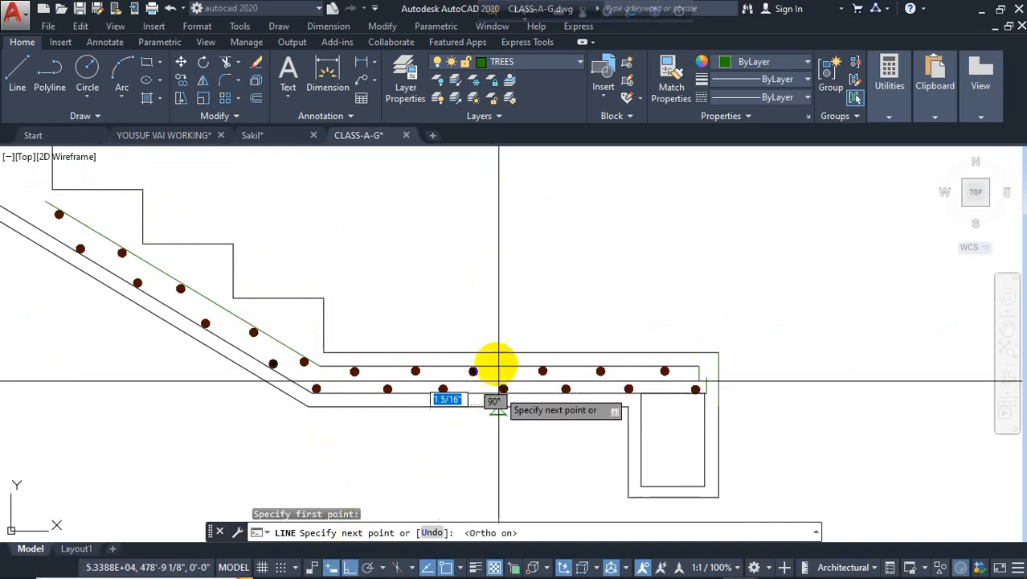
{"action": "scroll", "coordinate": [493, 362], "scroll_direction": "up", "scroll_amount": 2}
{"action": "left_click", "coordinate": [483, 296]}
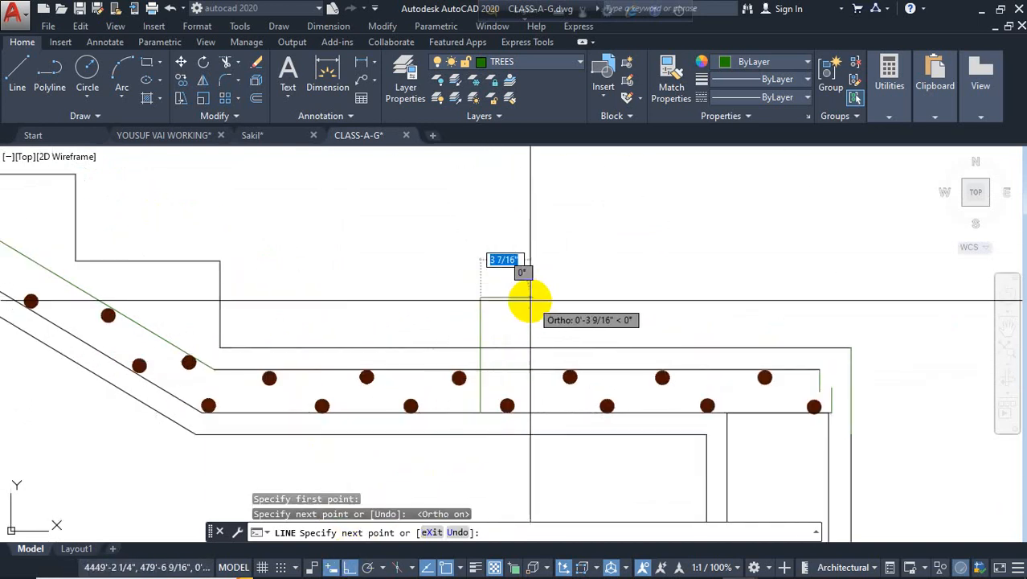
{"action": "key", "text": "Escape"}
Erase the vertical line just drawn through the bottom landing.
{"action": "left_click", "coordinate": [490, 301]}
{"action": "left_click", "coordinate": [470, 308]}
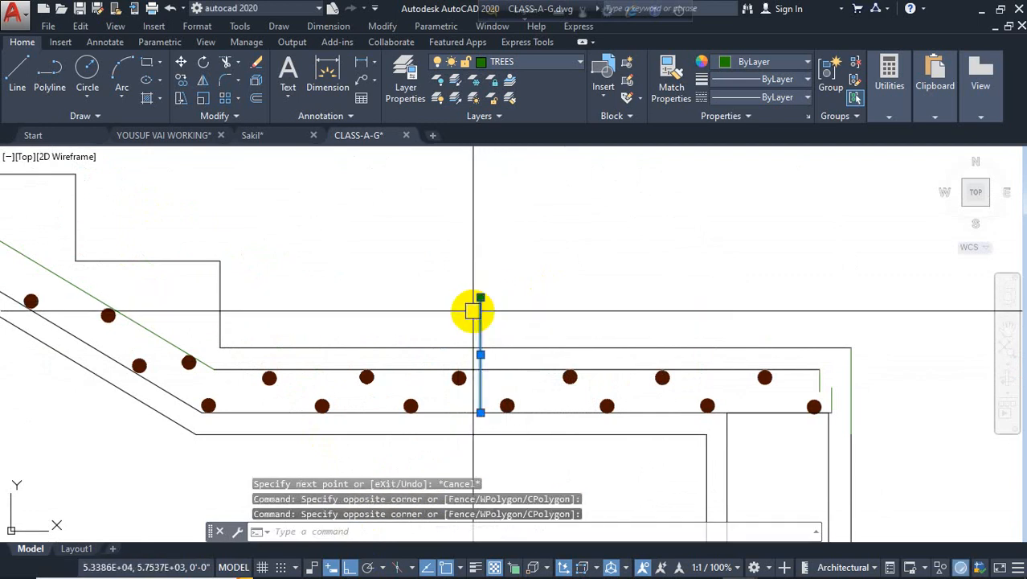
{"action": "key", "text": "Delete"}
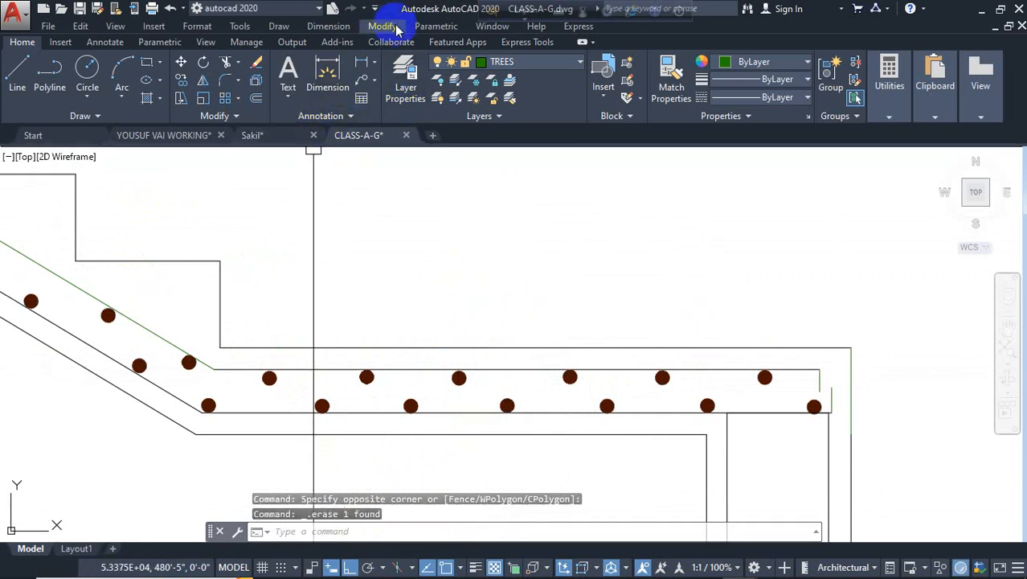
Add a multileader from the bottom landing's lower bar to above the slab with the text "12mmØ2@ 5"c/c".
{"action": "left_click", "coordinate": [361, 85]}
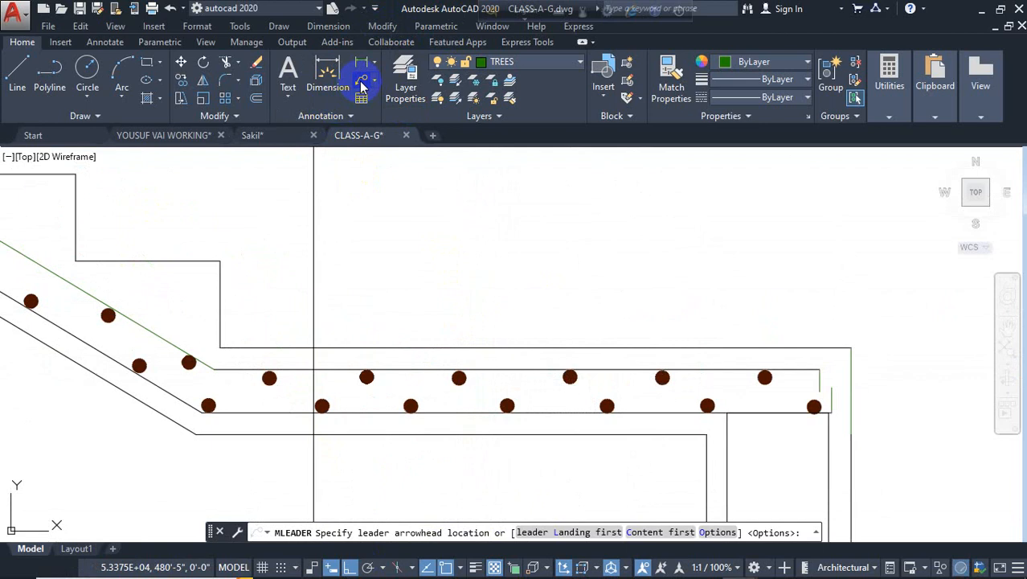
{"action": "left_click", "coordinate": [545, 409]}
{"action": "left_click", "coordinate": [548, 316]}
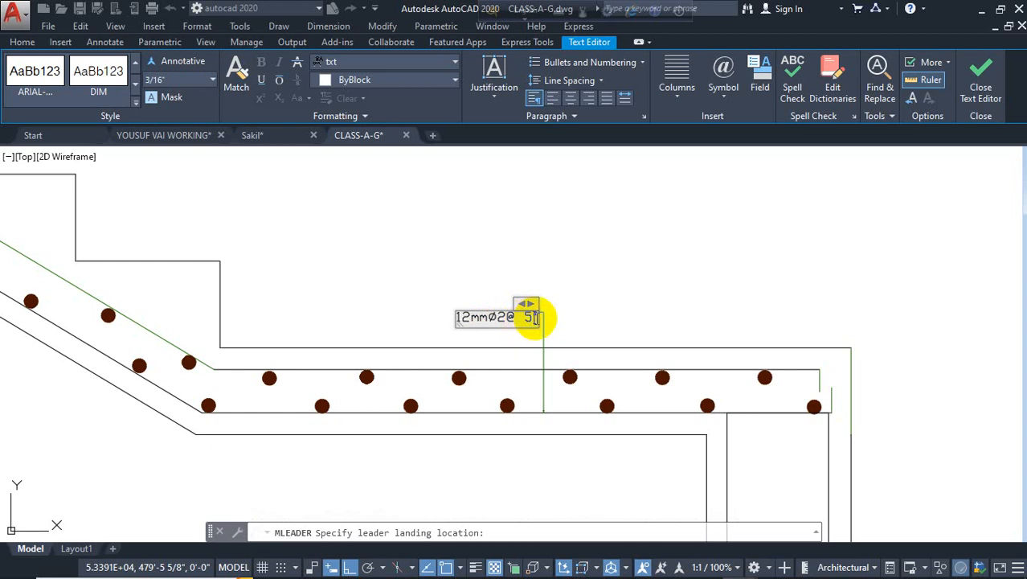
{"action": "scroll", "coordinate": [540, 316], "scroll_direction": "up", "scroll_amount": 3}
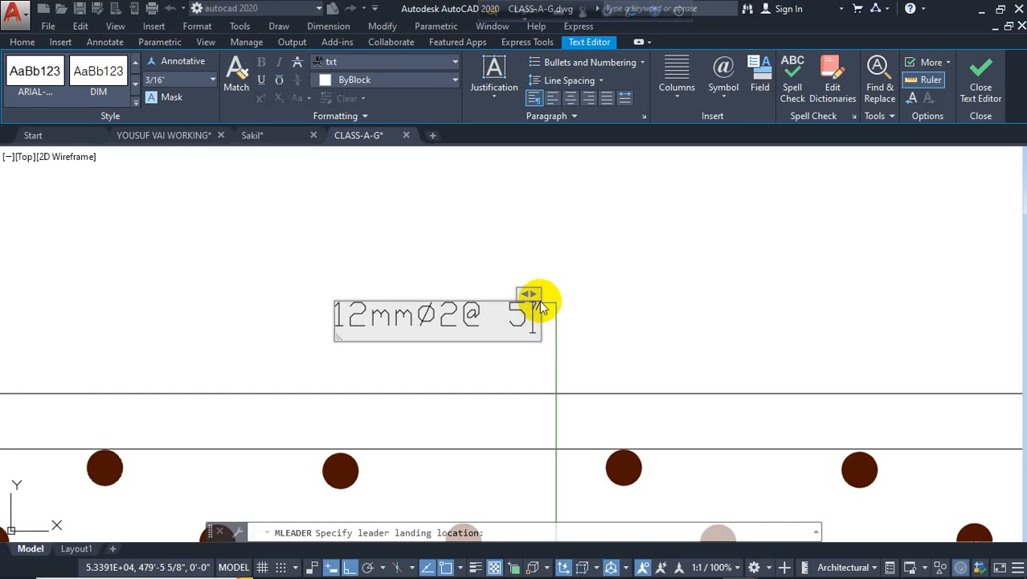
{"action": "left_click_drag", "start_coordinate": [540, 294], "coordinate": [431, 290]}
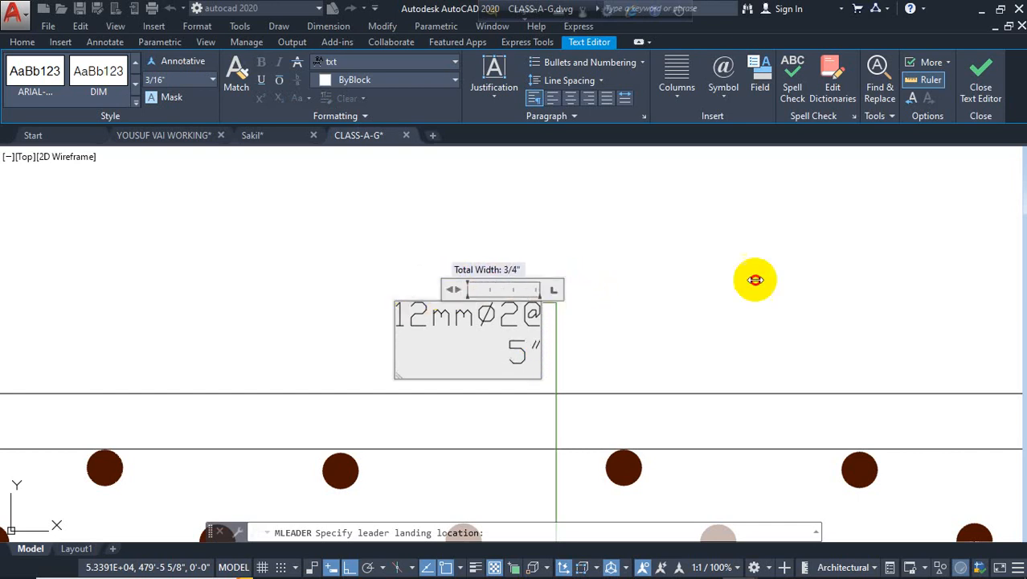
{"action": "left_click_drag", "start_coordinate": [755, 280], "coordinate": [617, 311]}
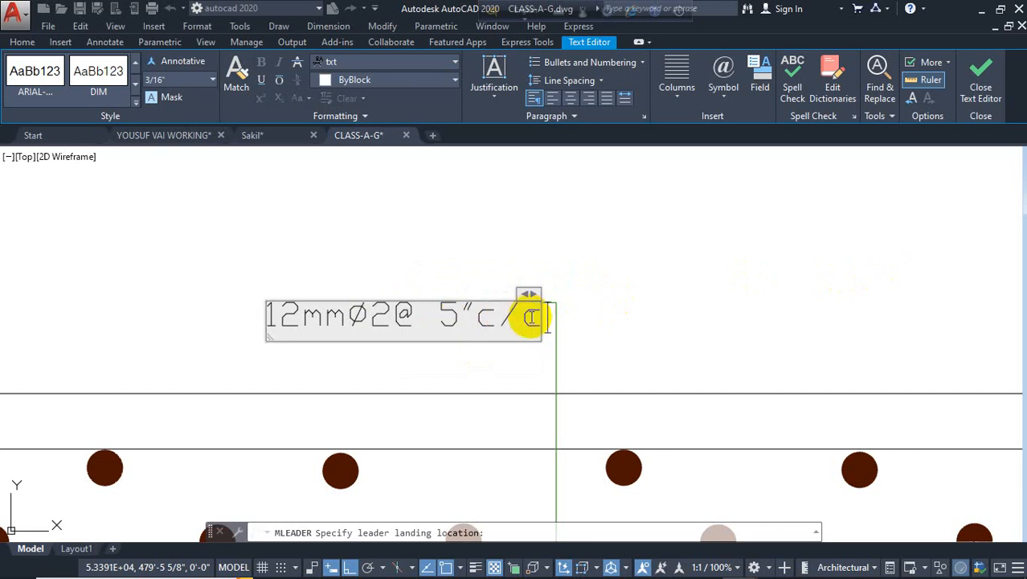
Set the new leader's text to the Times New Roman font with a height of 5".
{"action": "left_click", "coordinate": [270, 314]}
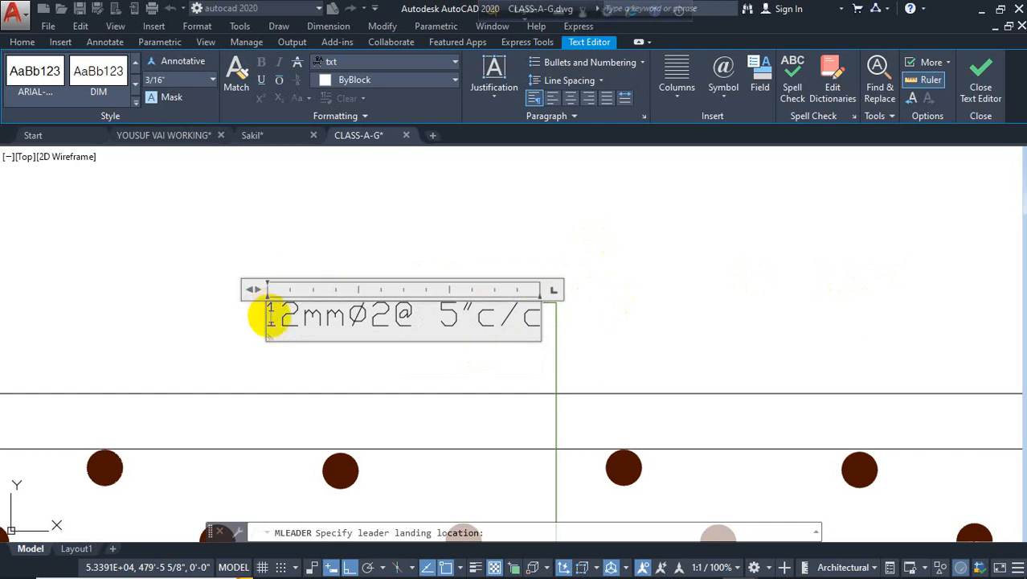
{"action": "left_click_drag", "start_coordinate": [269, 315], "coordinate": [701, 316]}
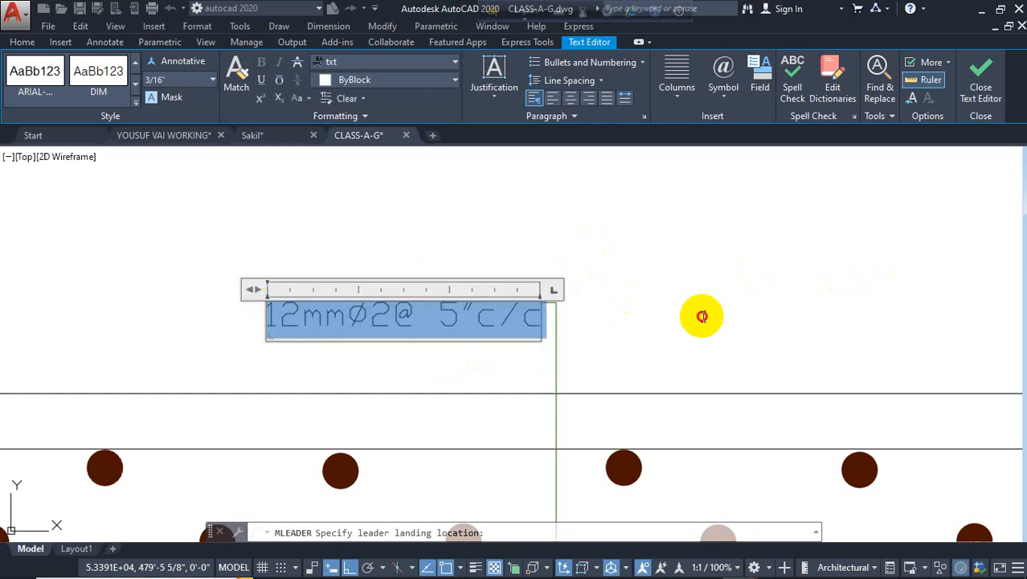
{"action": "left_click", "coordinate": [384, 61]}
{"action": "scroll", "coordinate": [393, 154], "scroll_direction": "down", "scroll_amount": 5}
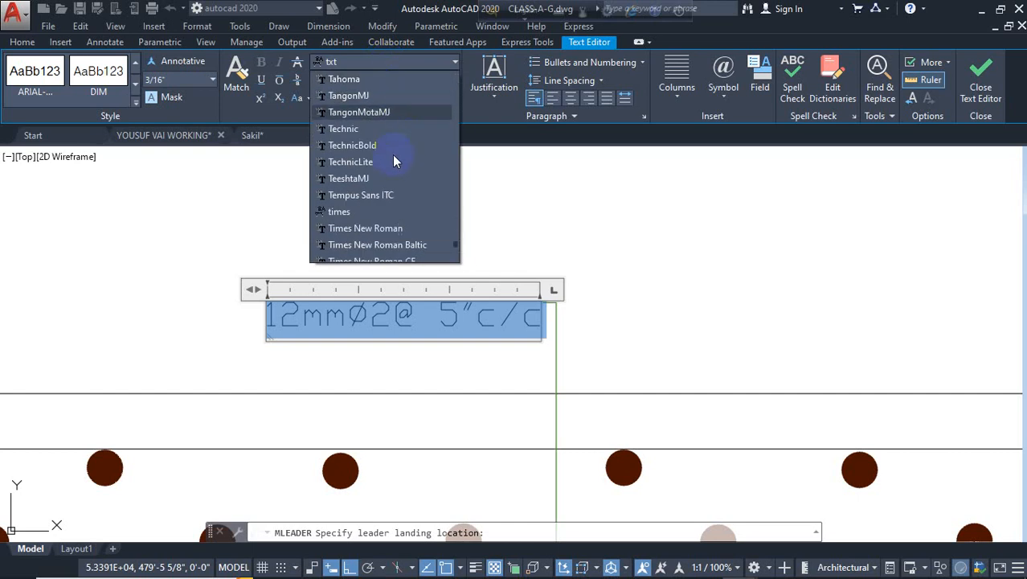
{"action": "left_click", "coordinate": [386, 229]}
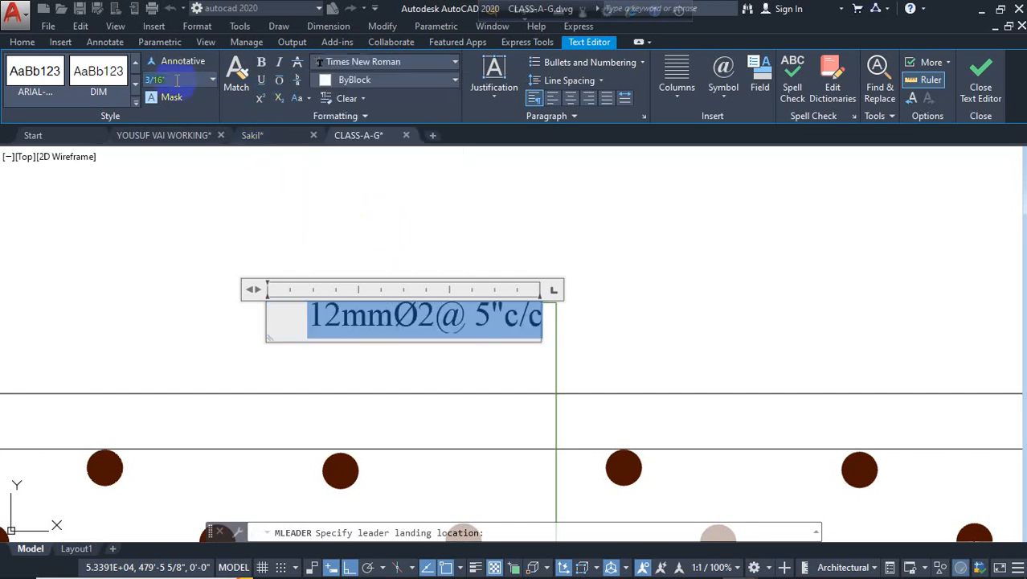
{"action": "key", "text": "Return"}
{"action": "left_click", "coordinate": [379, 264]}
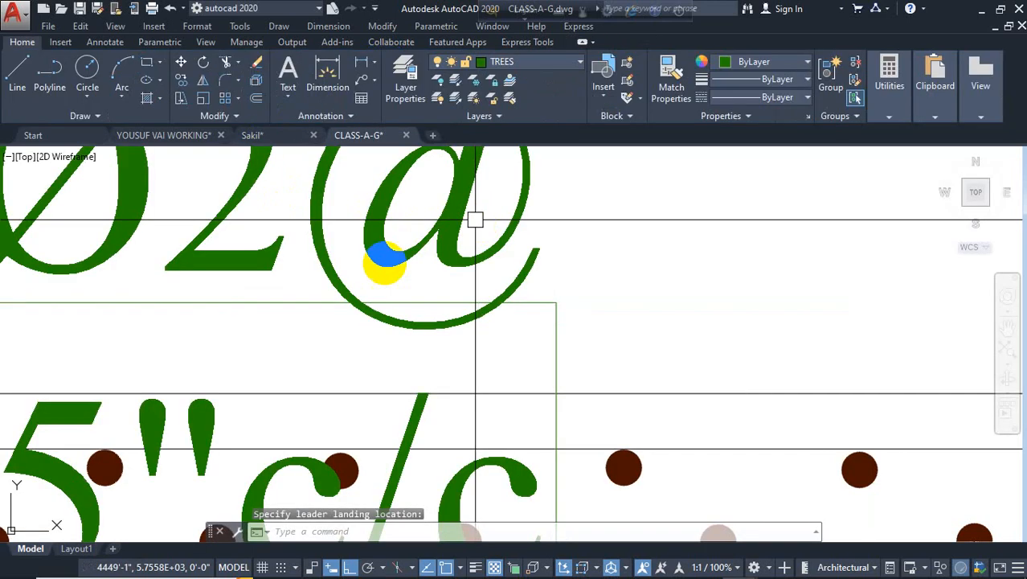
Widen the leader's text box so the label fits on one line and set its text height to 2".
{"action": "scroll", "coordinate": [385, 267], "scroll_direction": "down", "scroll_amount": 5}
{"action": "double_click", "coordinate": [389, 266]}
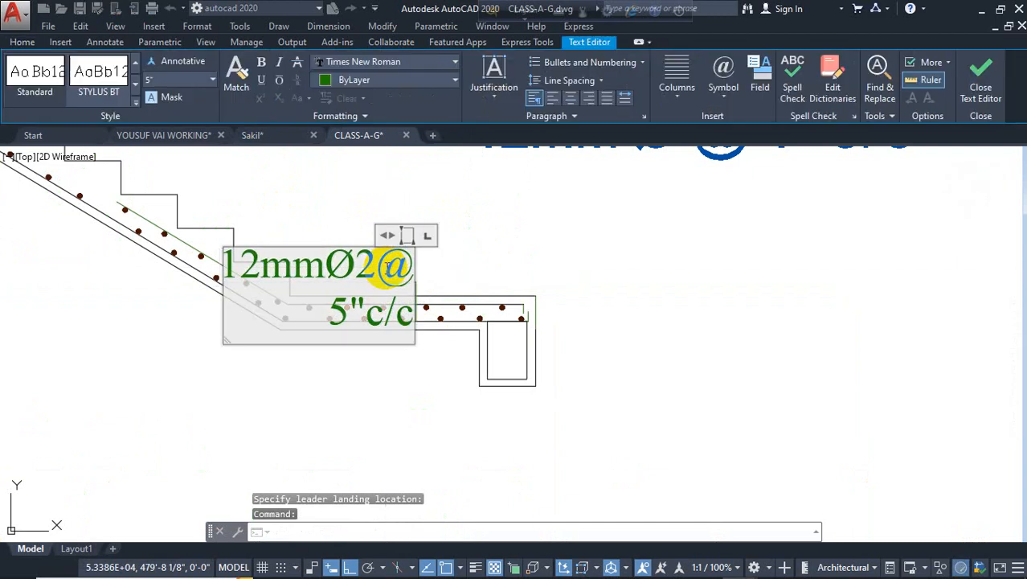
{"action": "left_click_drag", "start_coordinate": [390, 234], "coordinate": [612, 234]}
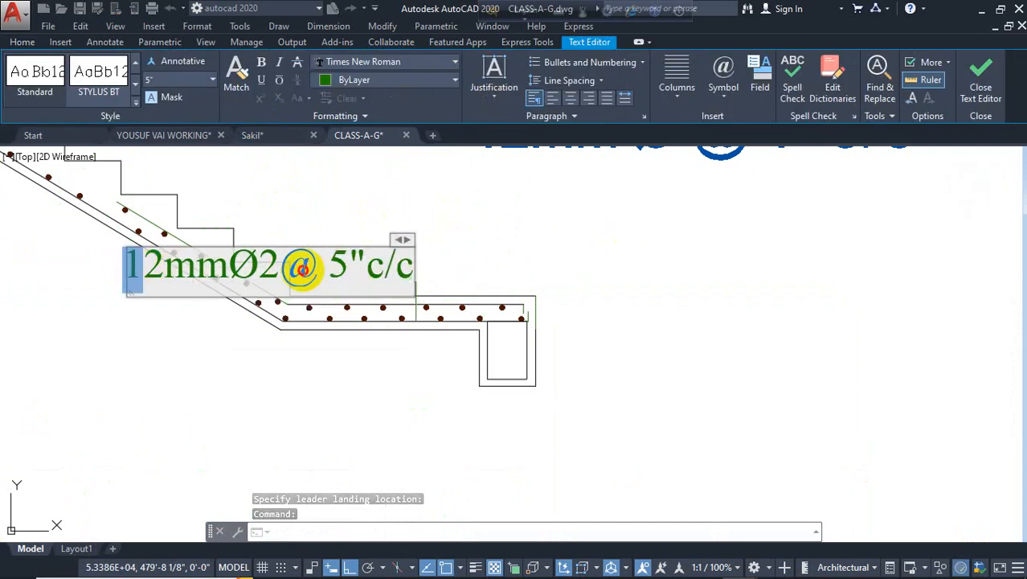
{"action": "left_click_drag", "start_coordinate": [302, 267], "coordinate": [394, 264]}
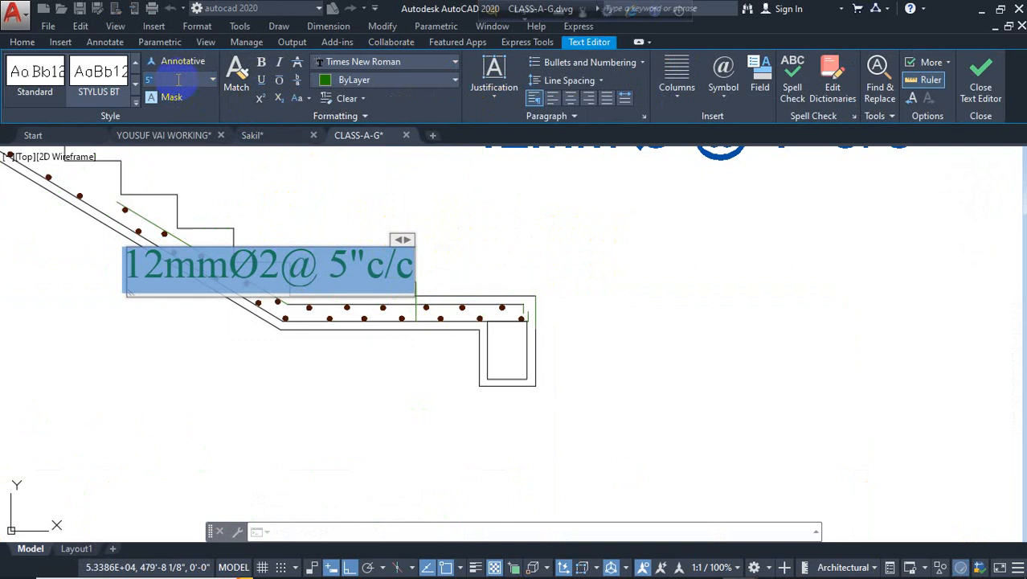
{"action": "key", "text": "Return"}
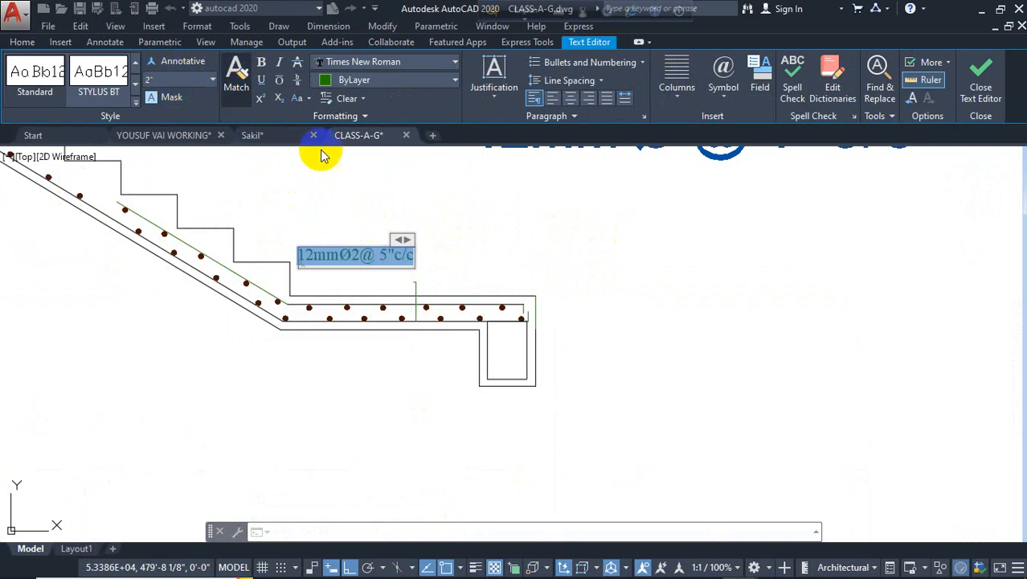
{"action": "left_click", "coordinate": [398, 209]}
Stretch the leader's text horizontally to the opposite side of its vertical line, towards the landing beam.
{"action": "scroll", "coordinate": [378, 271], "scroll_direction": "up", "scroll_amount": 4}
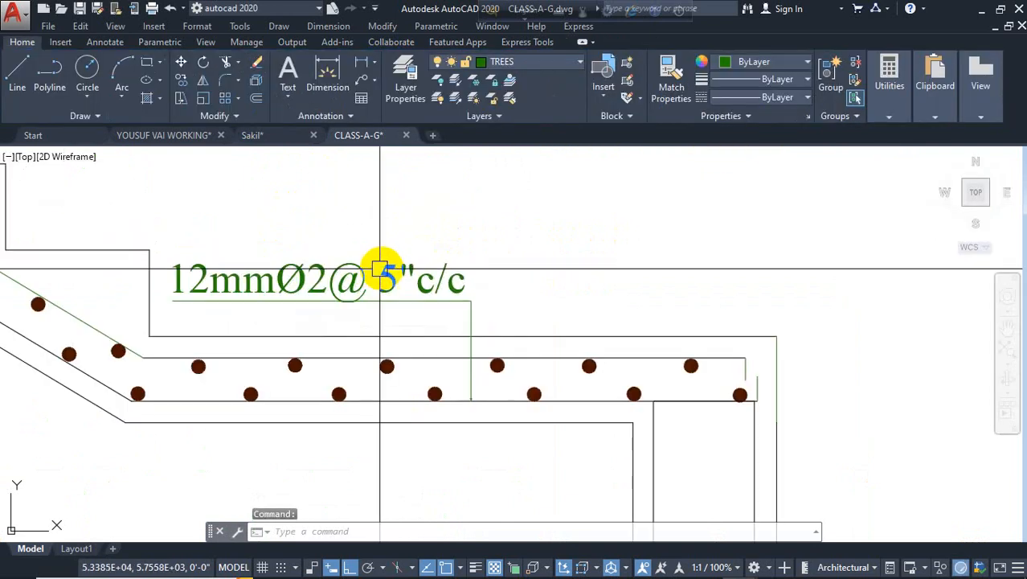
{"action": "left_click", "coordinate": [346, 286]}
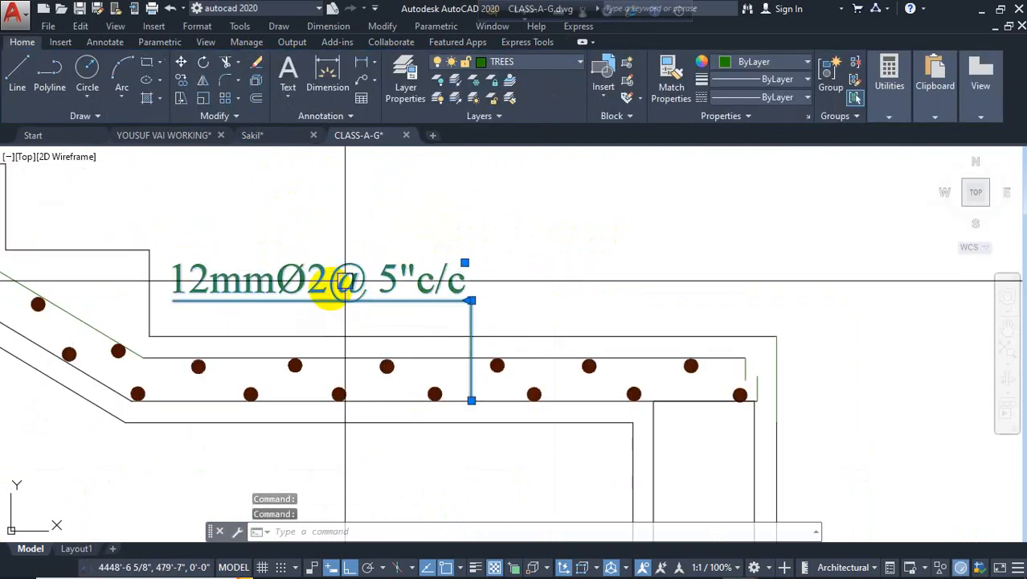
{"action": "left_click", "coordinate": [468, 301]}
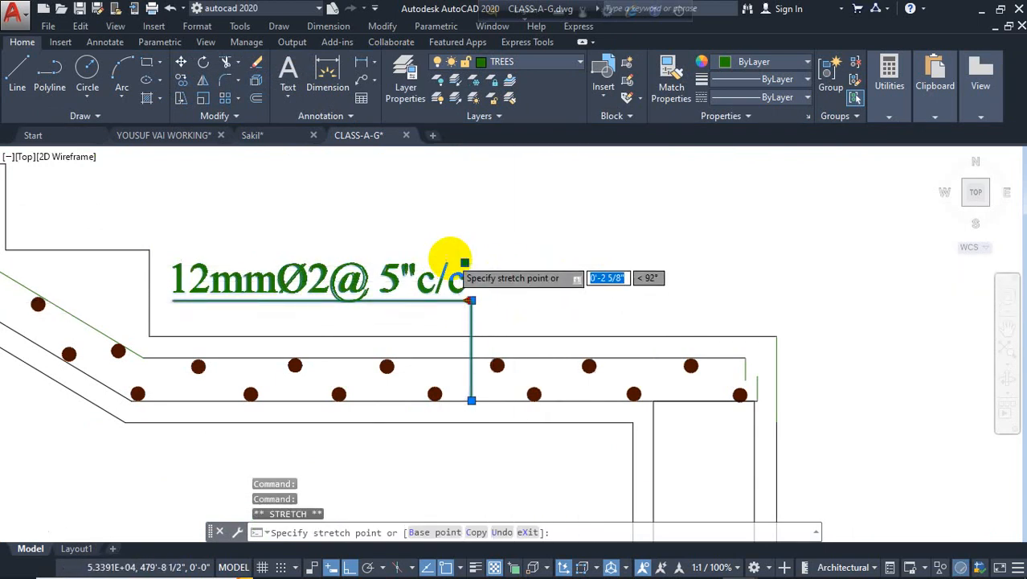
{"action": "scroll", "coordinate": [458, 264], "scroll_direction": "up", "scroll_amount": 4}
{"action": "key", "text": "Escape"}
{"action": "scroll", "coordinate": [483, 267], "scroll_direction": "down", "scroll_amount": 4}
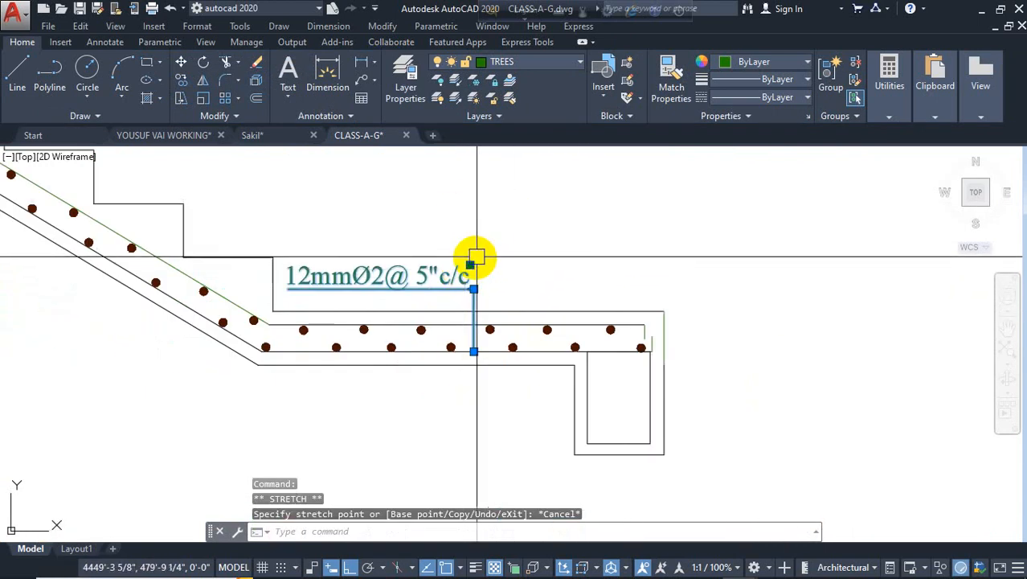
{"action": "left_click", "coordinate": [471, 264]}
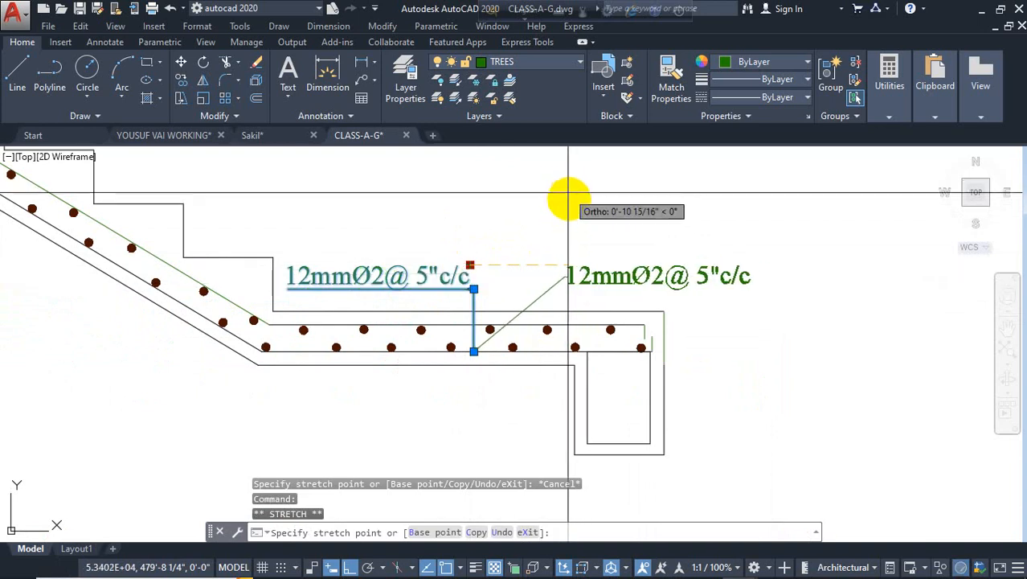
{"action": "left_click", "coordinate": [583, 217]}
{"action": "scroll", "coordinate": [557, 277], "scroll_direction": "up", "scroll_amount": 5}
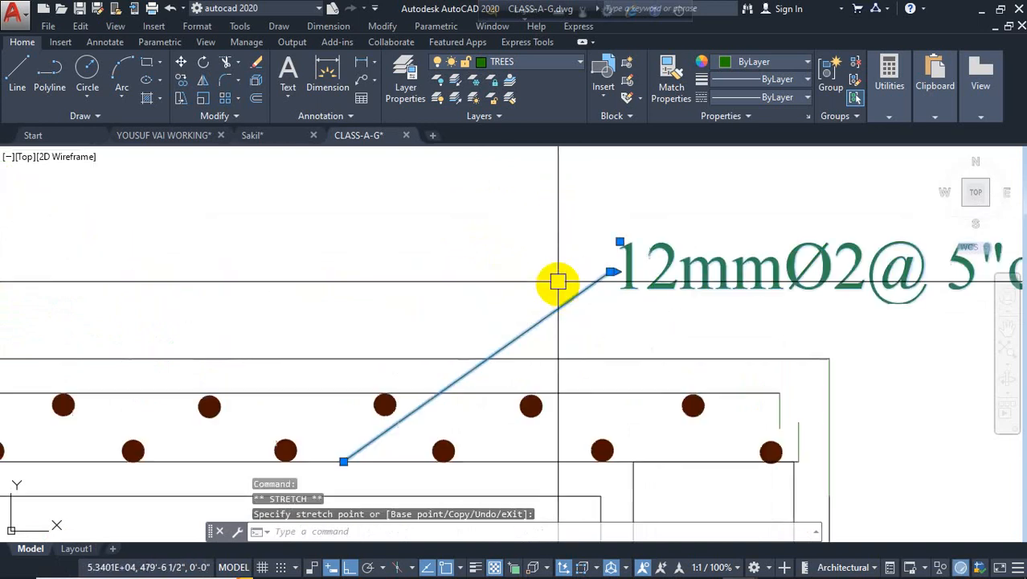
Stretch the leader's landing point back above its arrow tip so the leader line runs nearly vertical.
{"action": "left_click", "coordinate": [641, 266]}
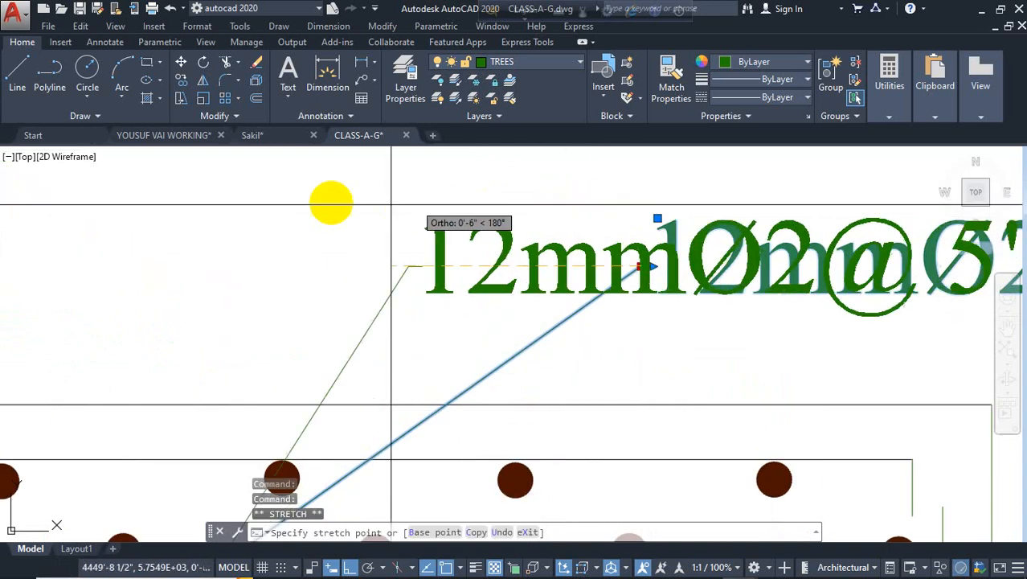
{"action": "left_click", "coordinate": [235, 221]}
{"action": "scroll", "coordinate": [247, 168], "scroll_direction": "down", "scroll_amount": 5}
{"action": "scroll", "coordinate": [207, 183], "scroll_direction": "up", "scroll_amount": 3}
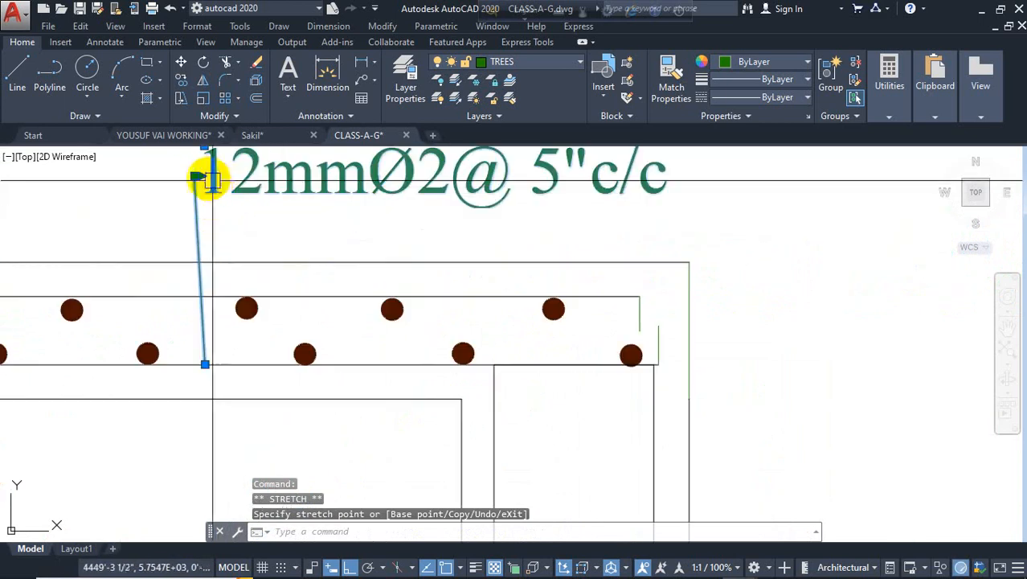
{"action": "left_click", "coordinate": [195, 175]}
{"action": "scroll", "coordinate": [208, 174], "scroll_direction": "up", "scroll_amount": 2}
{"action": "left_click", "coordinate": [229, 175]}
{"action": "scroll", "coordinate": [181, 166], "scroll_direction": "down", "scroll_amount": 6}
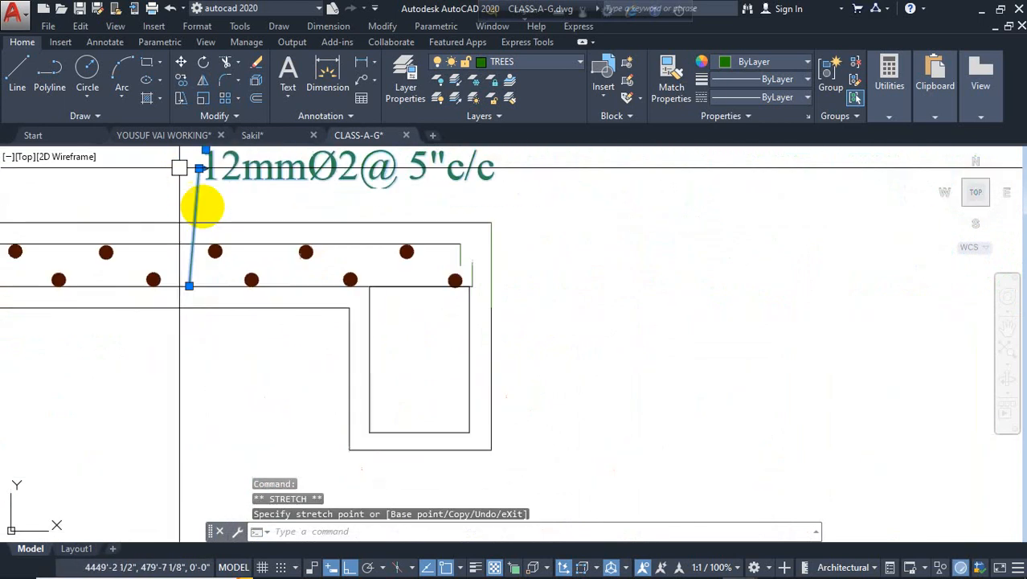
{"action": "middle_click_drag", "start_coordinate": [259, 224], "coordinate": [357, 275]}
{"action": "key", "text": "Escape"}
Copy the "12mmØ2@ 5"c/c" leader from its arrow tip on the lower bar to the landing's upper bar.
{"action": "scroll", "coordinate": [306, 269], "scroll_direction": "up", "scroll_amount": 7}
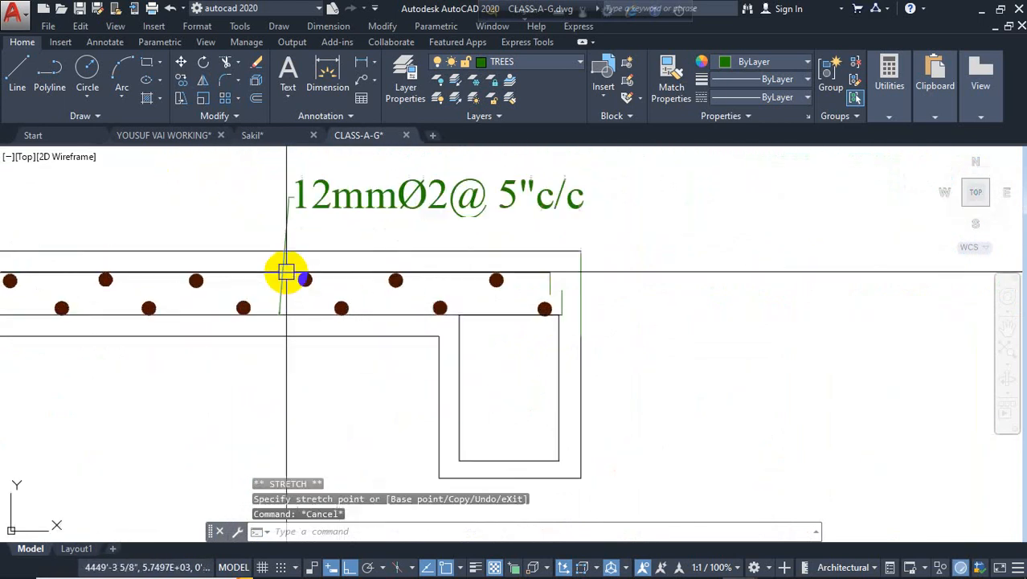
{"action": "left_click", "coordinate": [270, 342]}
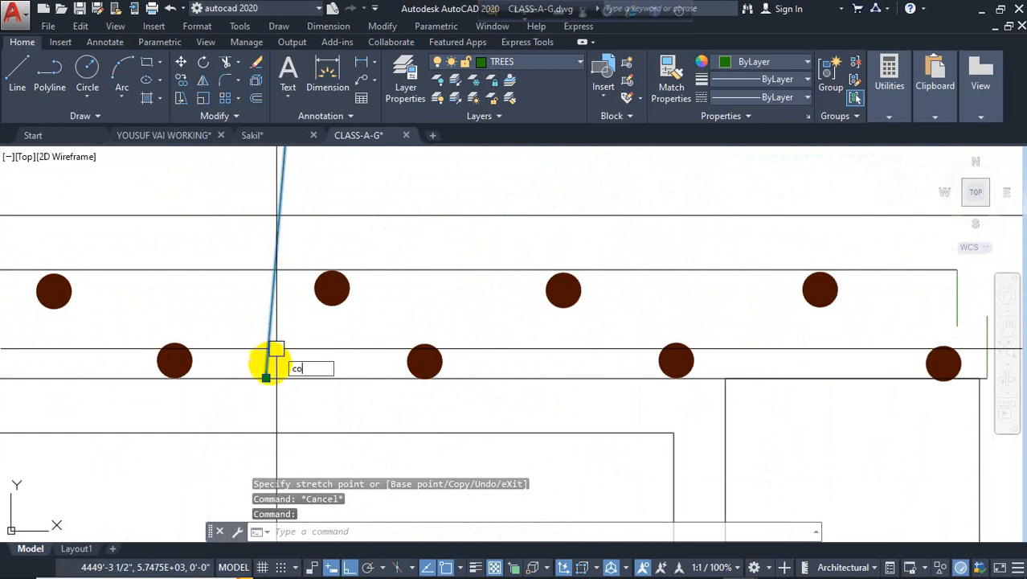
{"action": "type", "text": "co"}
{"action": "key", "text": "Return"}
{"action": "left_click", "coordinate": [267, 370]}
{"action": "scroll", "coordinate": [193, 265], "scroll_direction": "down", "scroll_amount": 4}
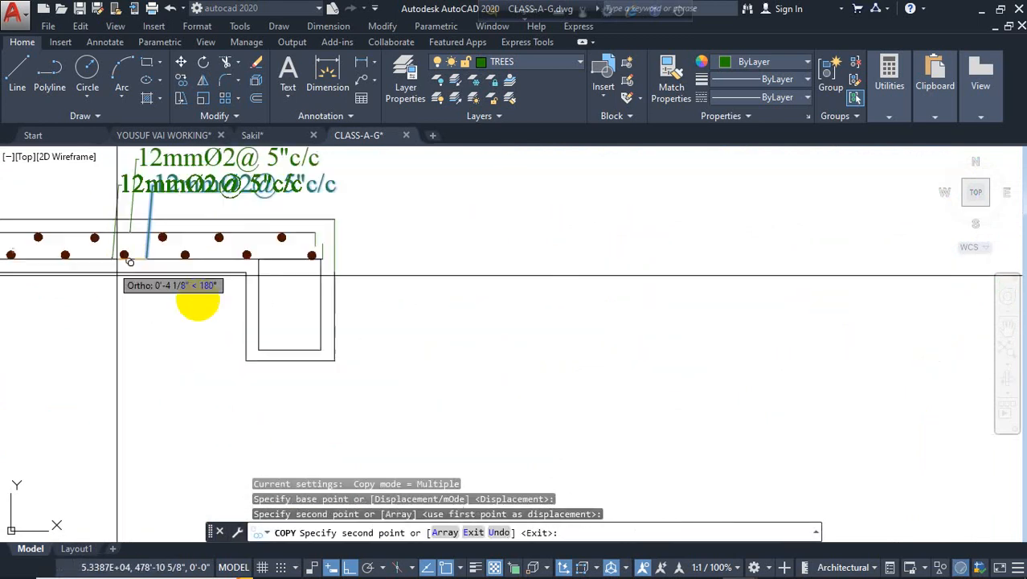
{"action": "middle_click_drag", "start_coordinate": [197, 304], "coordinate": [271, 382]}
{"action": "key", "text": "Escape"}
Copy the upper bar's leader to the distribution bar dot at the bend between flight and bottom landing.
{"action": "middle_click_drag", "start_coordinate": [218, 356], "coordinate": [399, 380]}
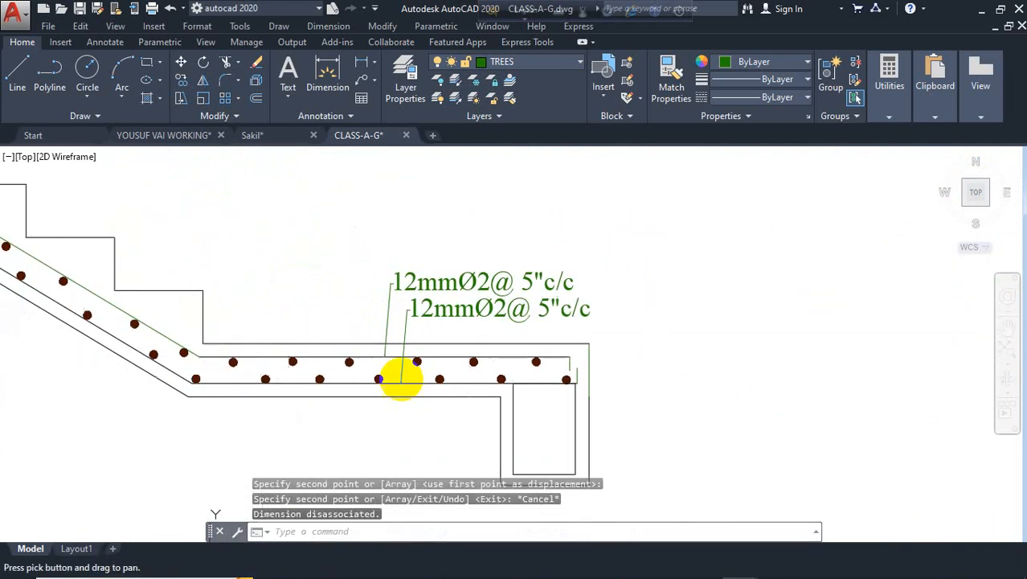
{"action": "scroll", "coordinate": [386, 366], "scroll_direction": "up", "scroll_amount": 2}
{"action": "left_click", "coordinate": [383, 341]}
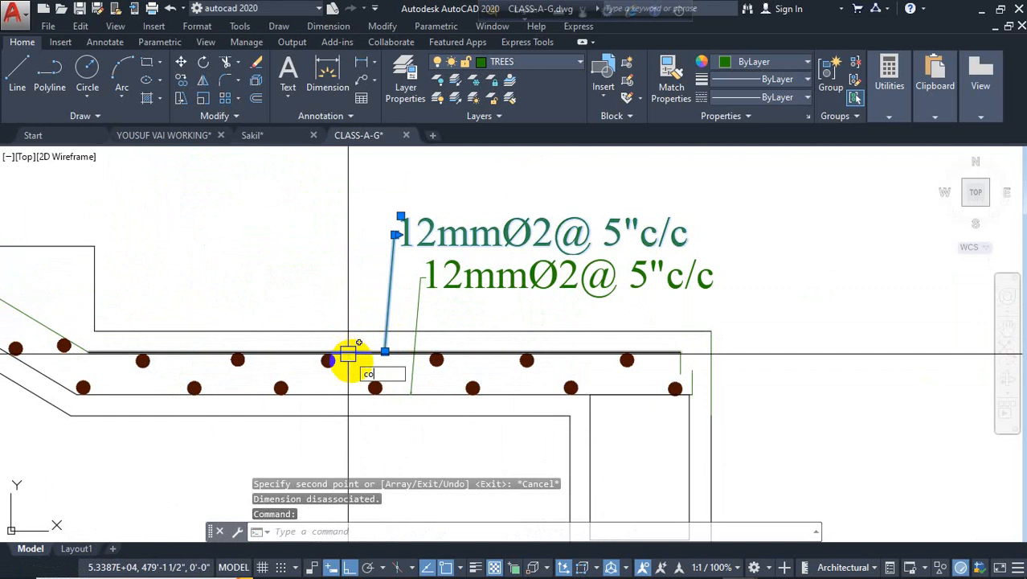
{"action": "type", "text": "co"}
{"action": "key", "text": "Return"}
{"action": "scroll", "coordinate": [378, 357], "scroll_direction": "up", "scroll_amount": 4}
{"action": "left_click", "coordinate": [350, 307]}
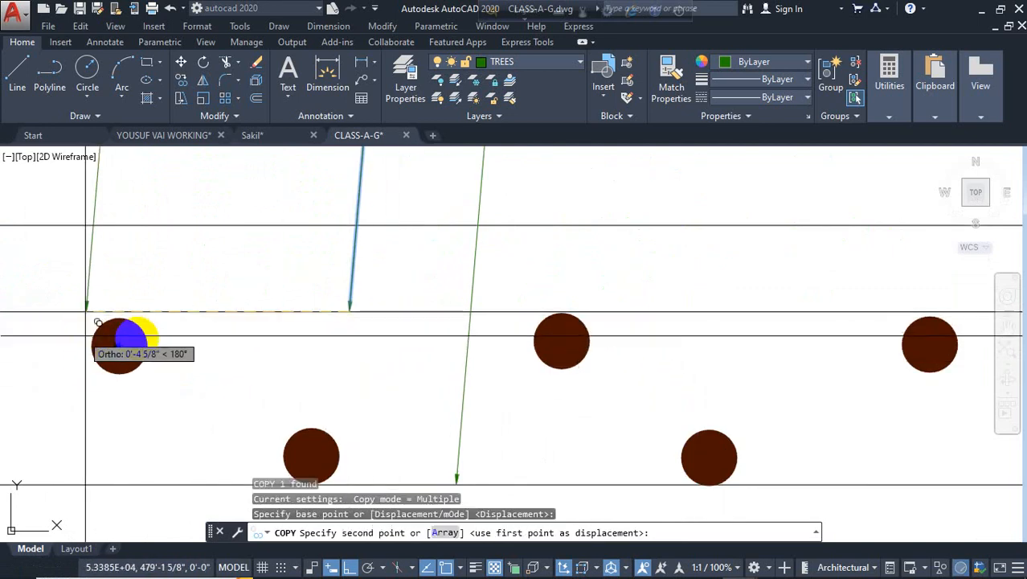
{"action": "scroll", "coordinate": [184, 344], "scroll_direction": "down", "scroll_amount": 5}
{"action": "middle_click_drag", "start_coordinate": [265, 384], "coordinate": [1000, 443]}
{"action": "scroll", "coordinate": [722, 390], "scroll_direction": "up", "scroll_amount": 4}
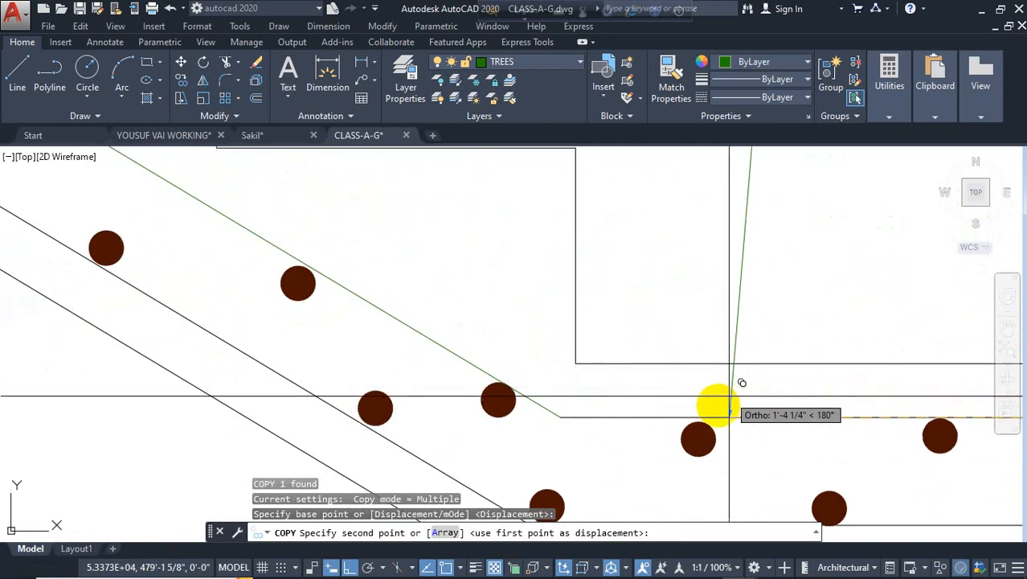
{"action": "left_click", "coordinate": [490, 392]}
{"action": "scroll", "coordinate": [599, 410], "scroll_direction": "down", "scroll_amount": 3}
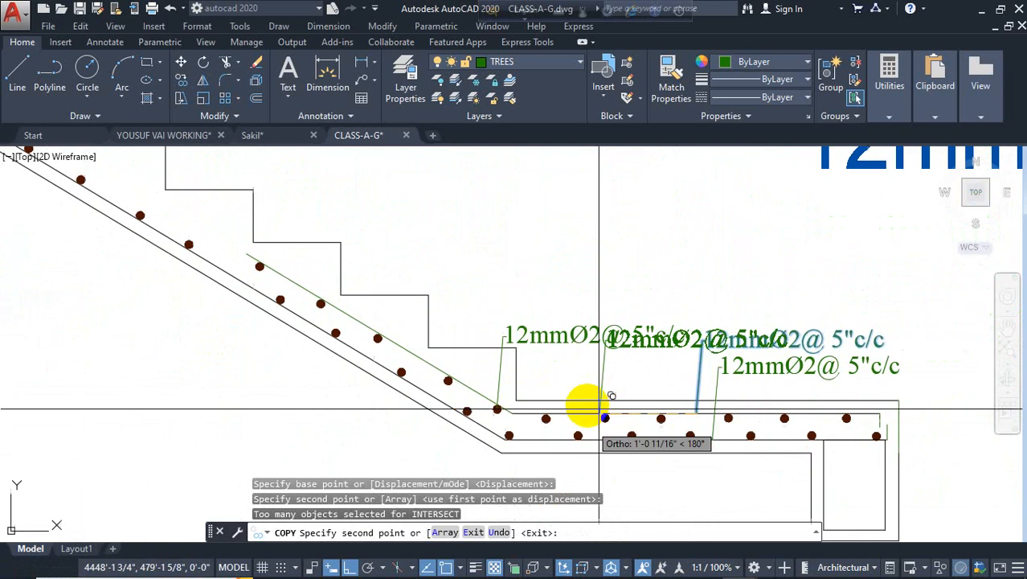
{"action": "key", "text": "Escape"}
Change the copied label at the bend's distribution bar to "10mmØ2@ 7"c/c".
{"action": "scroll", "coordinate": [498, 414], "scroll_direction": "up", "scroll_amount": 2}
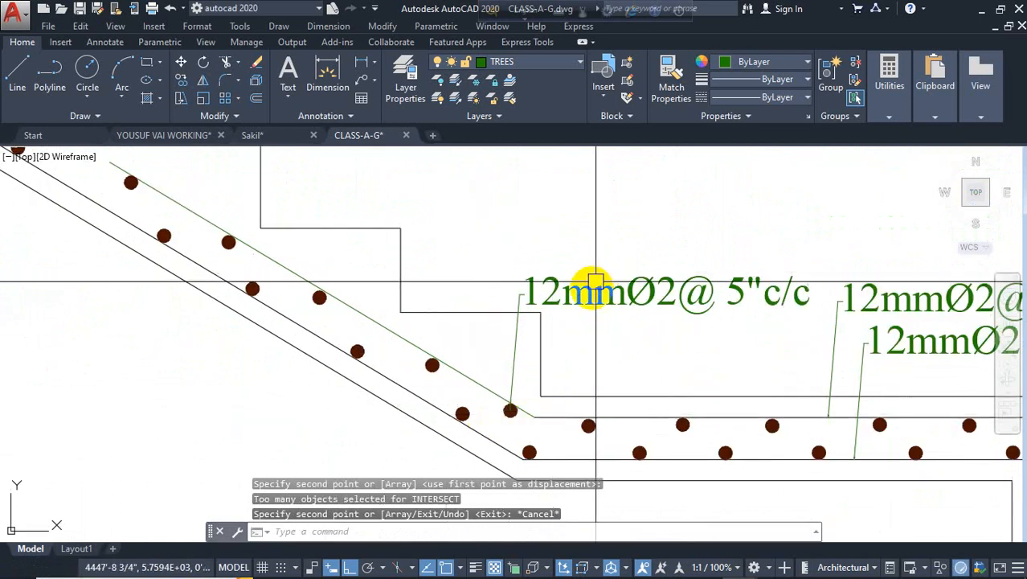
{"action": "double_click", "coordinate": [535, 290]}
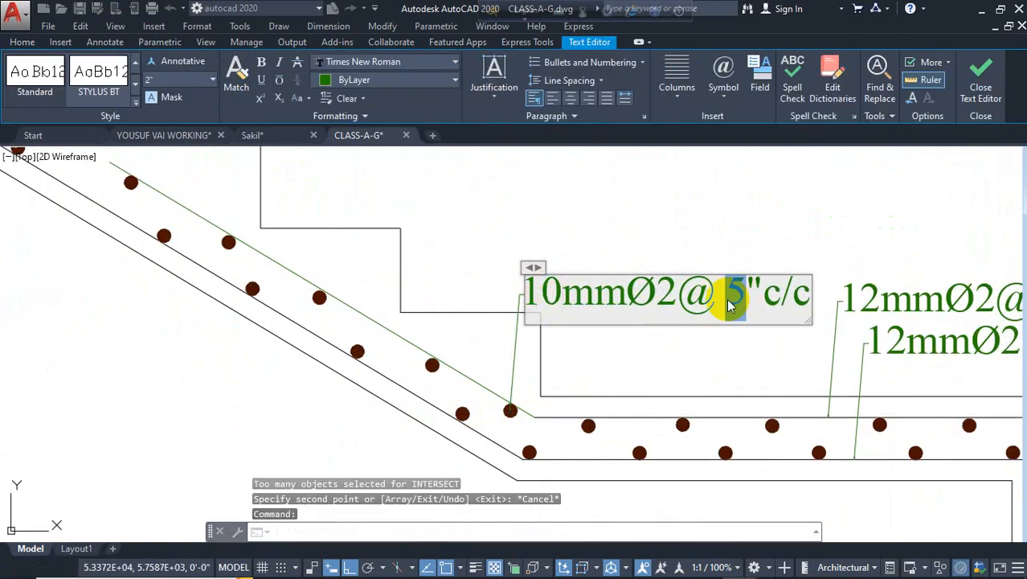
{"action": "type", "text": "7"}
{"action": "left_click", "coordinate": [654, 210]}
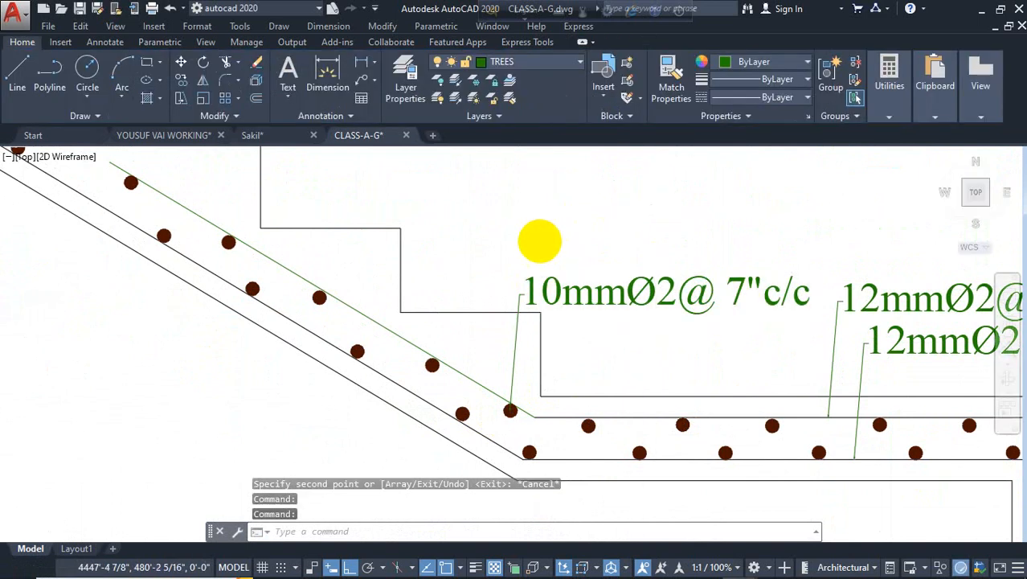
{"action": "scroll", "coordinate": [550, 275], "scroll_direction": "down", "scroll_amount": 2}
{"action": "scroll", "coordinate": [482, 439], "scroll_direction": "up", "scroll_amount": 4}
{"action": "scroll", "coordinate": [366, 207], "scroll_direction": "down", "scroll_amount": 2}
{"action": "scroll", "coordinate": [321, 193], "scroll_direction": "up", "scroll_amount": 2}
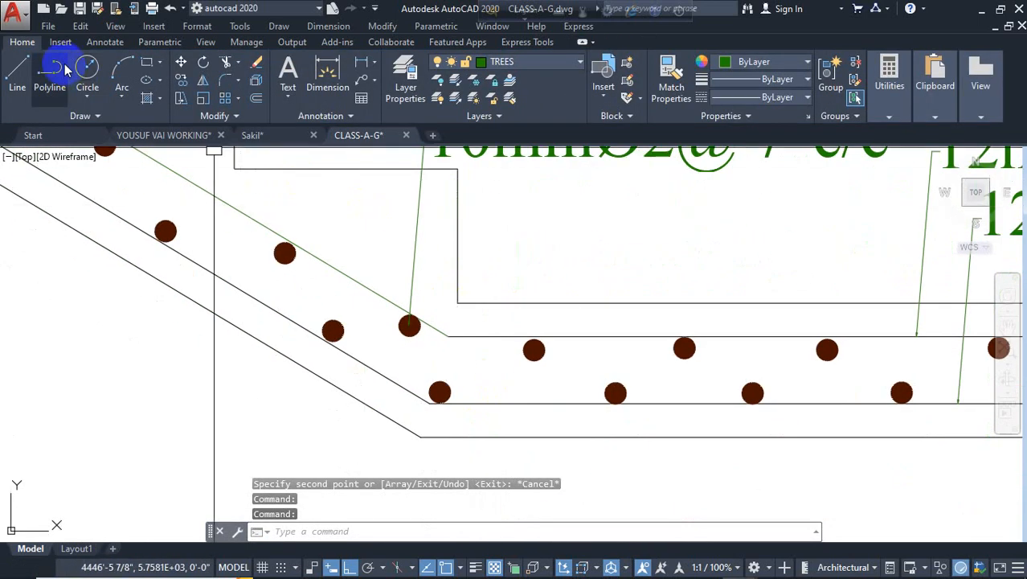
Draw a circle centred on the distribution bar dot at the bend, slightly larger than the dot.
{"action": "left_click", "coordinate": [88, 74]}
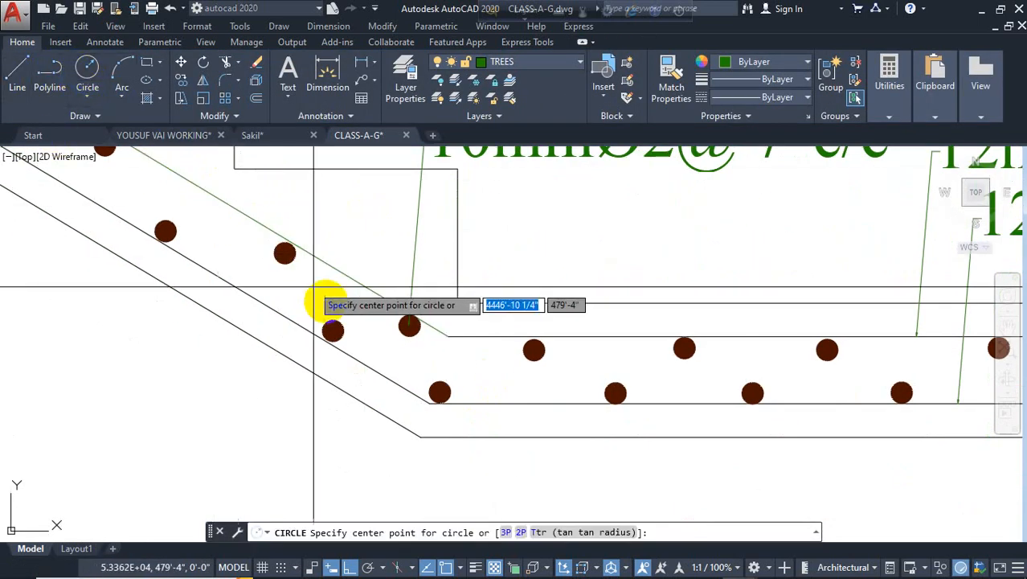
{"action": "scroll", "coordinate": [354, 326], "scroll_direction": "up", "scroll_amount": 2}
{"action": "left_click", "coordinate": [447, 330]}
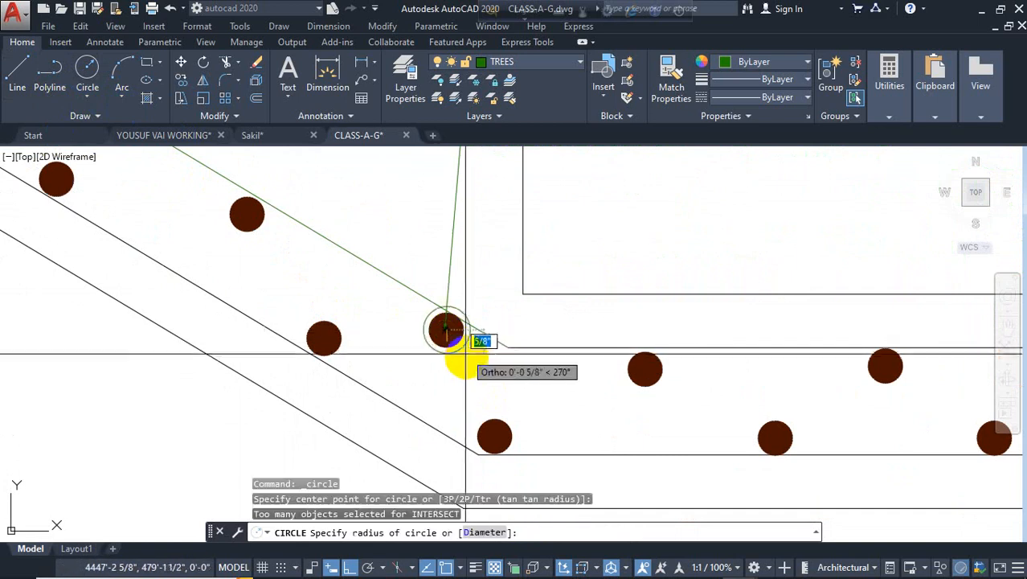
{"action": "left_click", "coordinate": [465, 352]}
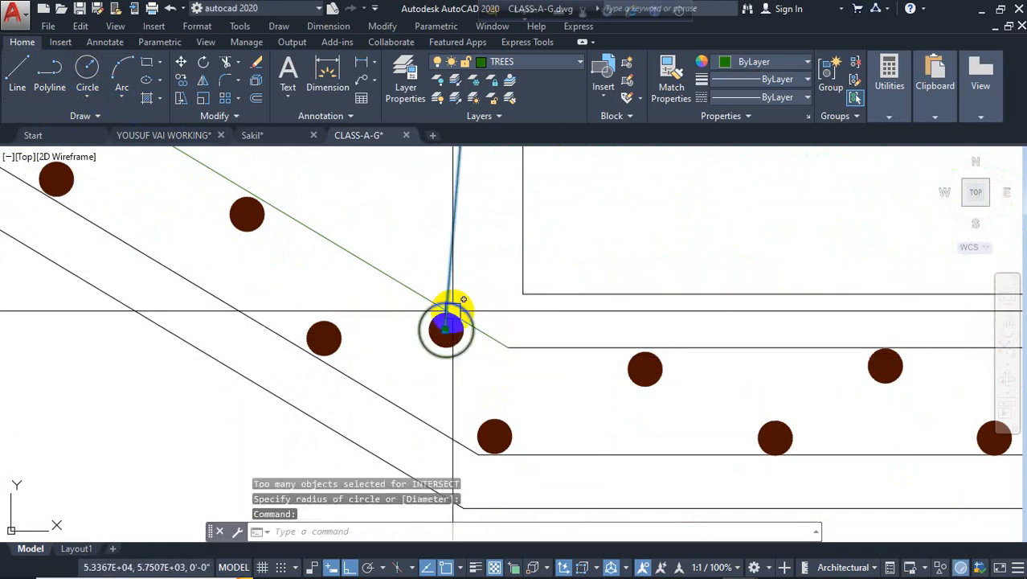
Move the bend's "10mmØ2@ 7"c/c" leader so its arrow tip rests on the top of the circle.
{"action": "type", "text": "m"}
{"action": "key", "text": "Return"}
{"action": "left_click", "coordinate": [445, 321]}
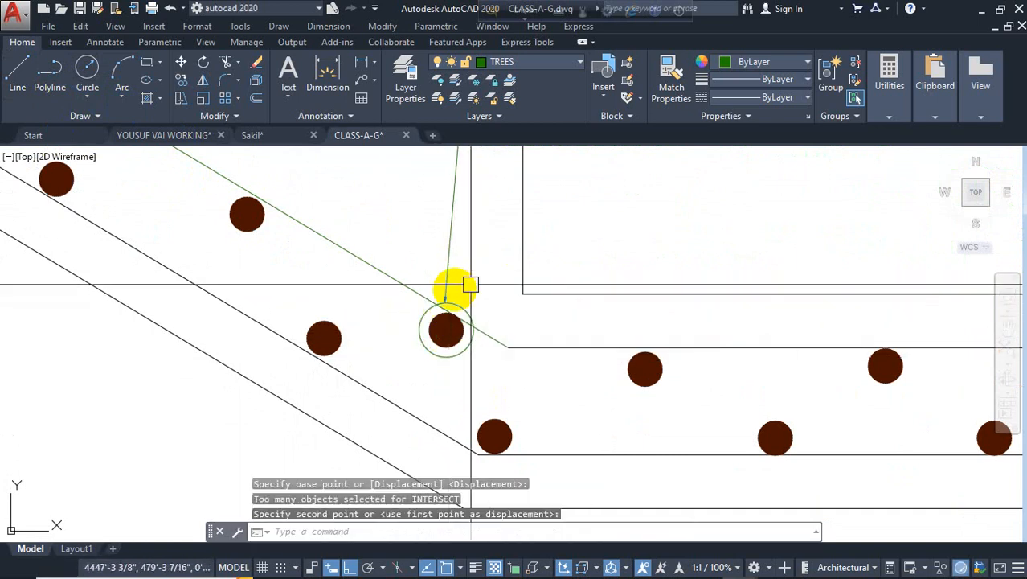
{"action": "scroll", "coordinate": [471, 284], "scroll_direction": "down", "scroll_amount": 5}
{"action": "scroll", "coordinate": [221, 384], "scroll_direction": "up", "scroll_amount": 1}
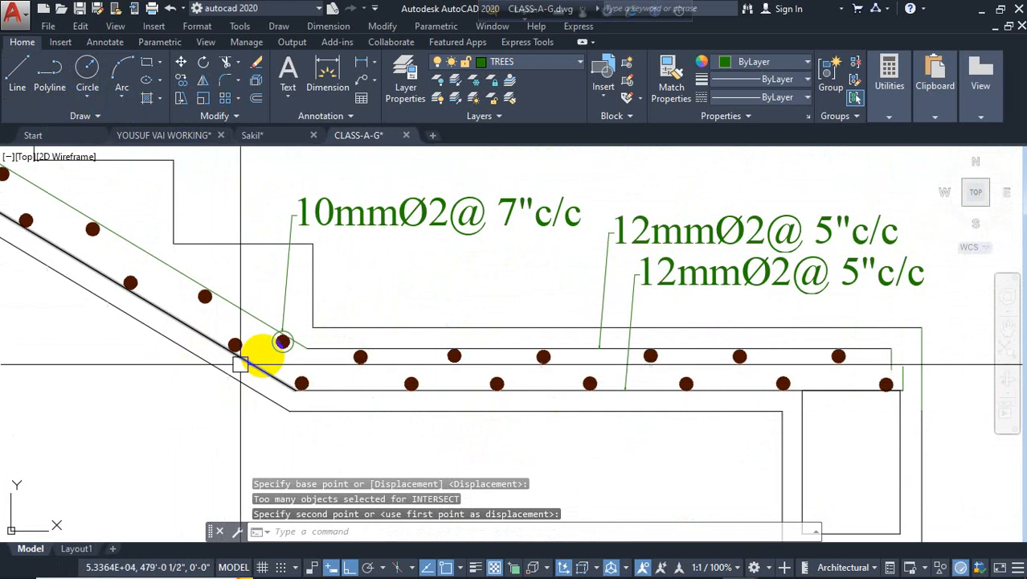
Copy the circle and its "10mmØ2@ 7"c/c" leader from the bend's dot to a distribution bar dot on the flight's lower bar.
{"action": "scroll", "coordinate": [293, 336], "scroll_direction": "up", "scroll_amount": 4}
{"action": "left_click", "coordinate": [302, 329]}
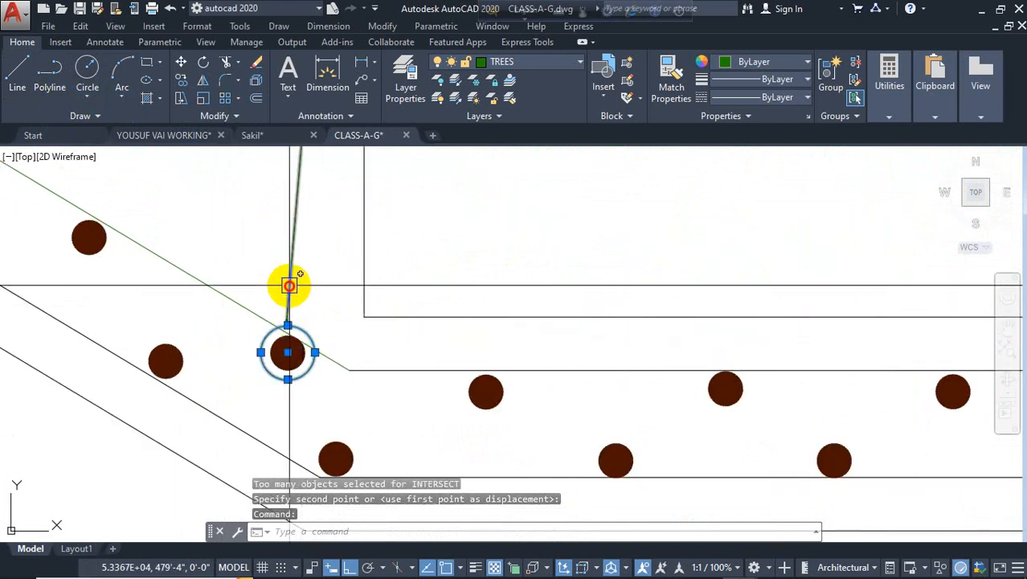
{"action": "type", "text": "co"}
{"action": "key", "text": "Return"}
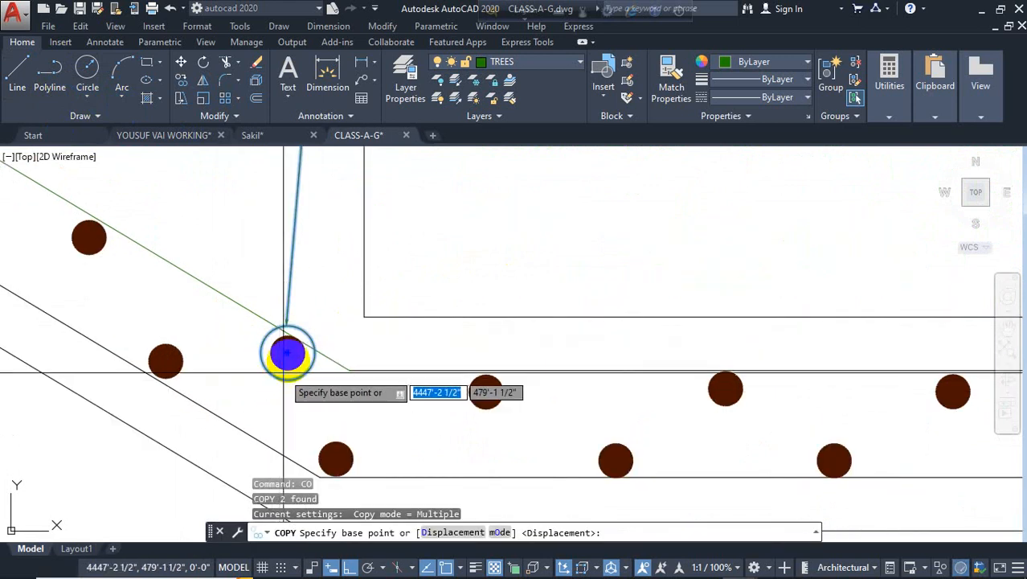
{"action": "left_click", "coordinate": [288, 352]}
{"action": "scroll", "coordinate": [154, 350], "scroll_direction": "down", "scroll_amount": 5}
{"action": "scroll", "coordinate": [181, 341], "scroll_direction": "up", "scroll_amount": 2}
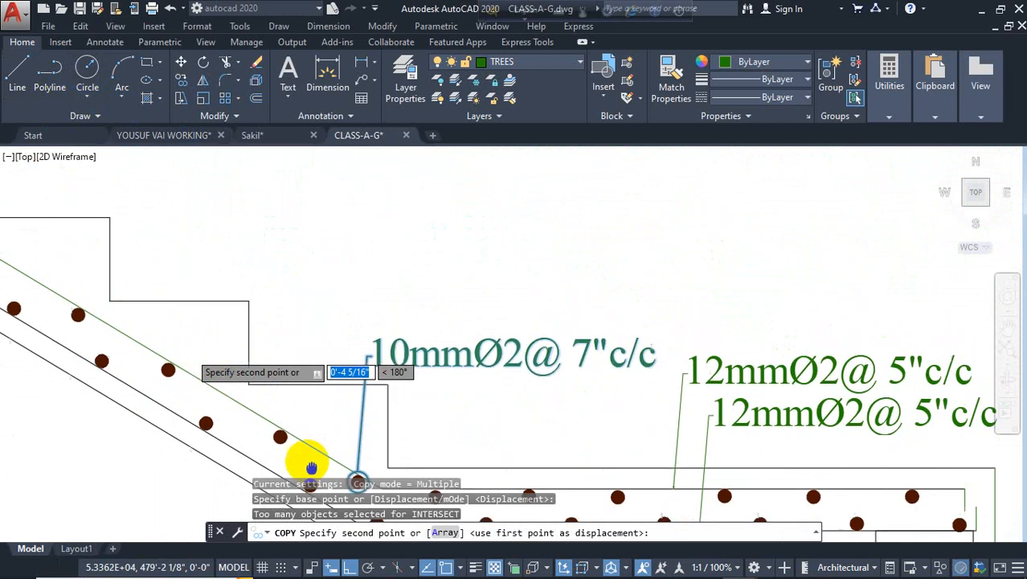
{"action": "left_click", "coordinate": [205, 424]}
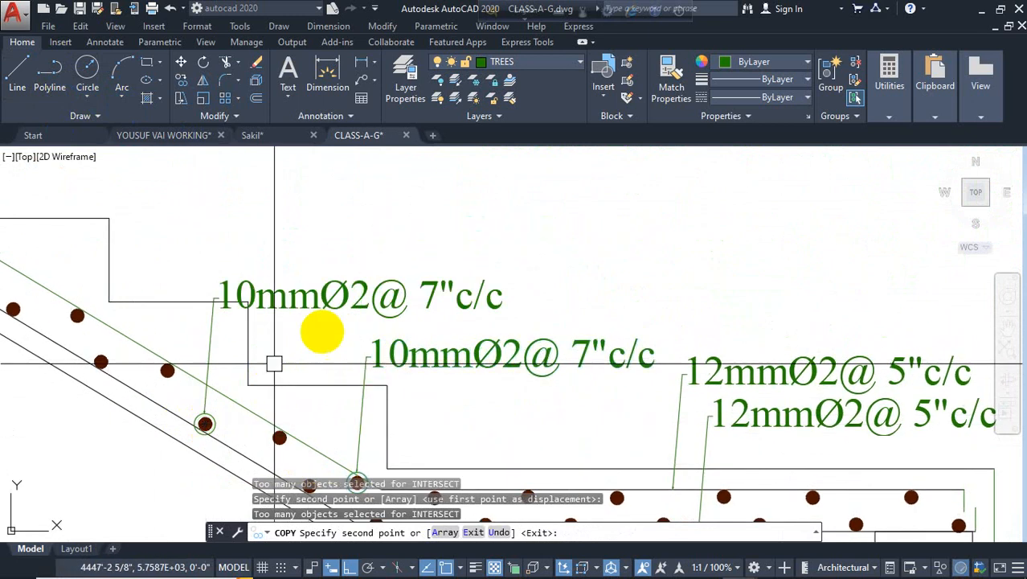
{"action": "key", "text": "Escape"}
Review the labelled staircase section along the flight and both landings.
{"action": "scroll", "coordinate": [459, 241], "scroll_direction": "down", "scroll_amount": 2}
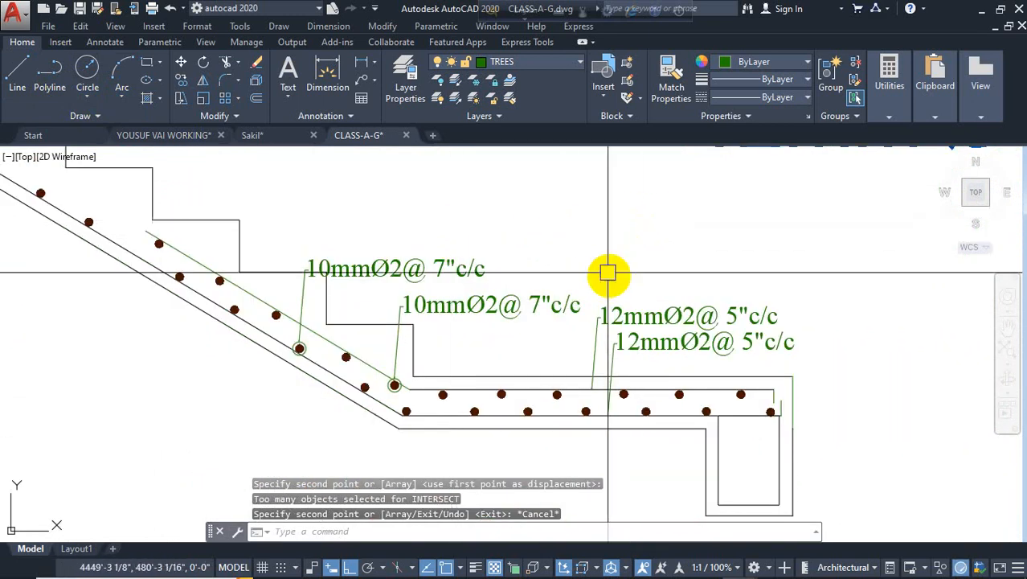
{"action": "scroll", "coordinate": [662, 241], "scroll_direction": "down", "scroll_amount": 2}
{"action": "mouse_move", "coordinate": [535, 246]}
{"action": "middle_mouse_down"}
{"action": "mouse_move", "coordinate": [574, 369]}
{"action": "mouse_move", "coordinate": [699, 476]}
{"action": "middle_mouse_up"}
{"action": "scroll", "coordinate": [126, 190], "scroll_direction": "down", "scroll_amount": 2}
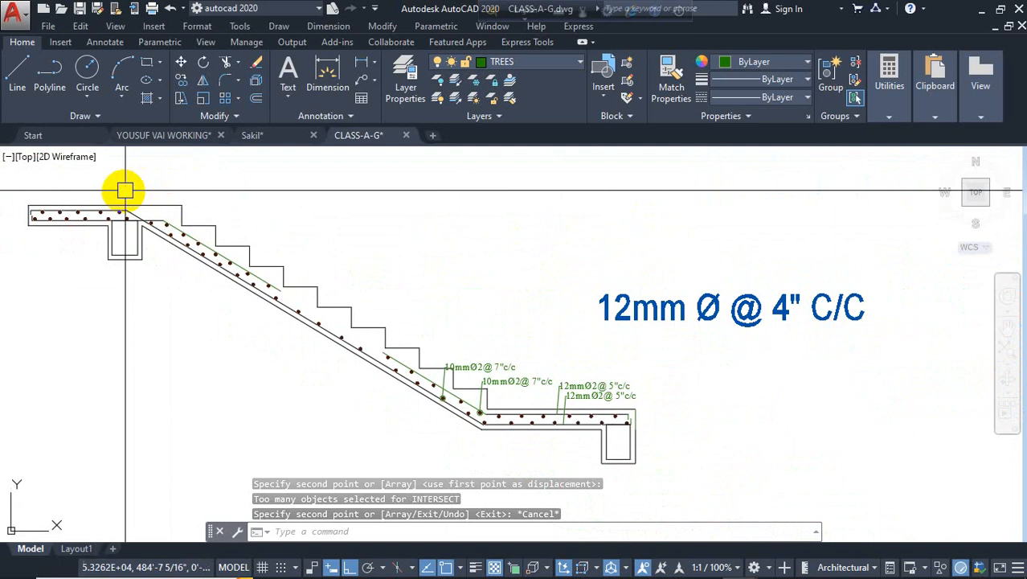
{"action": "scroll", "coordinate": [459, 366], "scroll_direction": "up", "scroll_amount": 2}
{"action": "scroll", "coordinate": [491, 354], "scroll_direction": "up", "scroll_amount": 1}
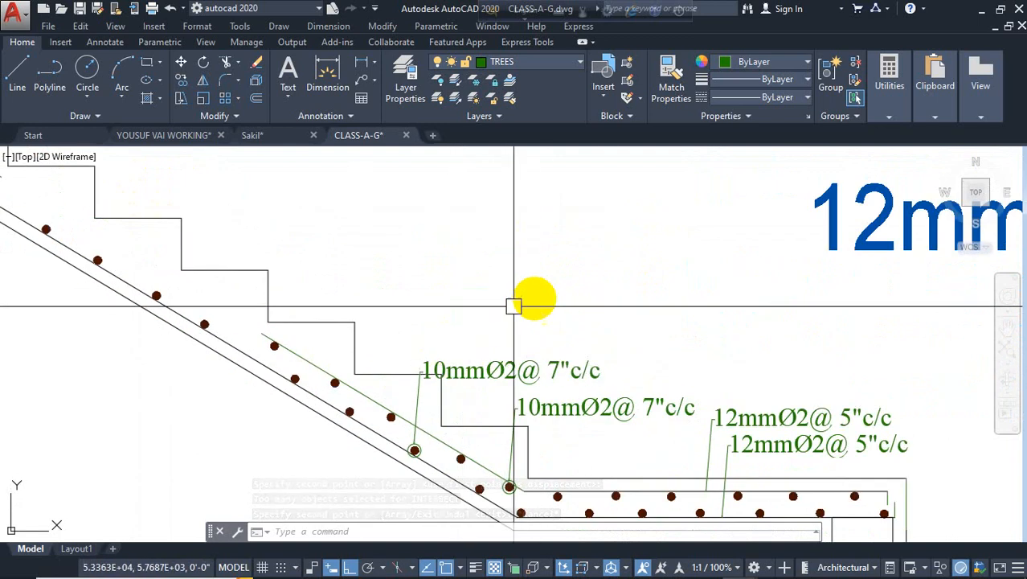
{"action": "scroll", "coordinate": [474, 299], "scroll_direction": "down", "scroll_amount": 6}
{"action": "scroll", "coordinate": [562, 354], "scroll_direction": "up", "scroll_amount": 6}
{"action": "middle_click_drag", "start_coordinate": [559, 364], "coordinate": [801, 504]}
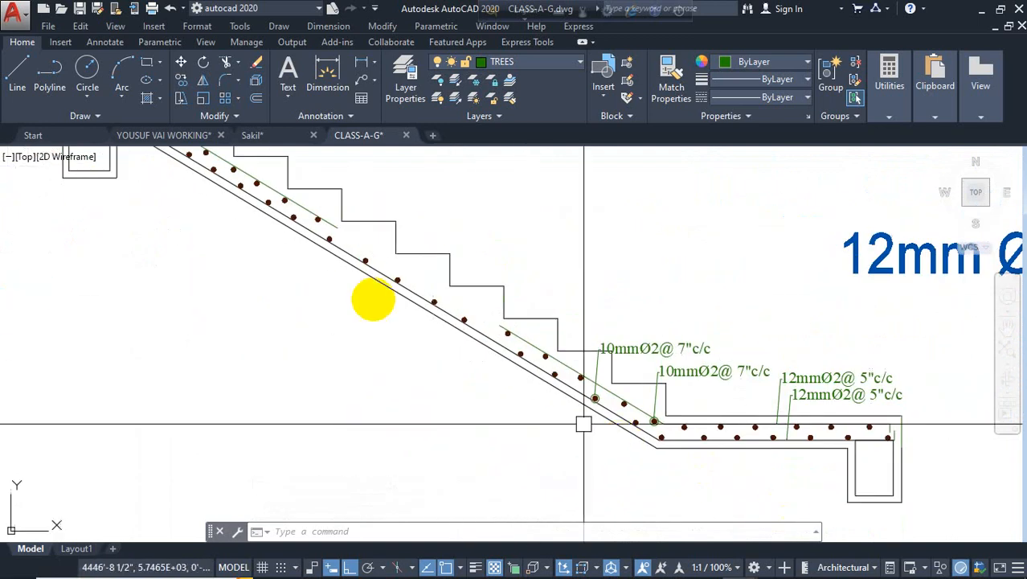
Dimension the horizontal length of the top landing's upper edge, placing the dimension line above it.
{"action": "scroll", "coordinate": [310, 261], "scroll_direction": "down", "scroll_amount": 2}
{"action": "mouse_move", "coordinate": [310, 261]}
{"action": "middle_mouse_down"}
{"action": "mouse_move", "coordinate": [344, 304]}
{"action": "mouse_move", "coordinate": [378, 394]}
{"action": "middle_mouse_up"}
{"action": "left_click", "coordinate": [326, 82]}
{"action": "scroll", "coordinate": [151, 281], "scroll_direction": "up", "scroll_amount": 2}
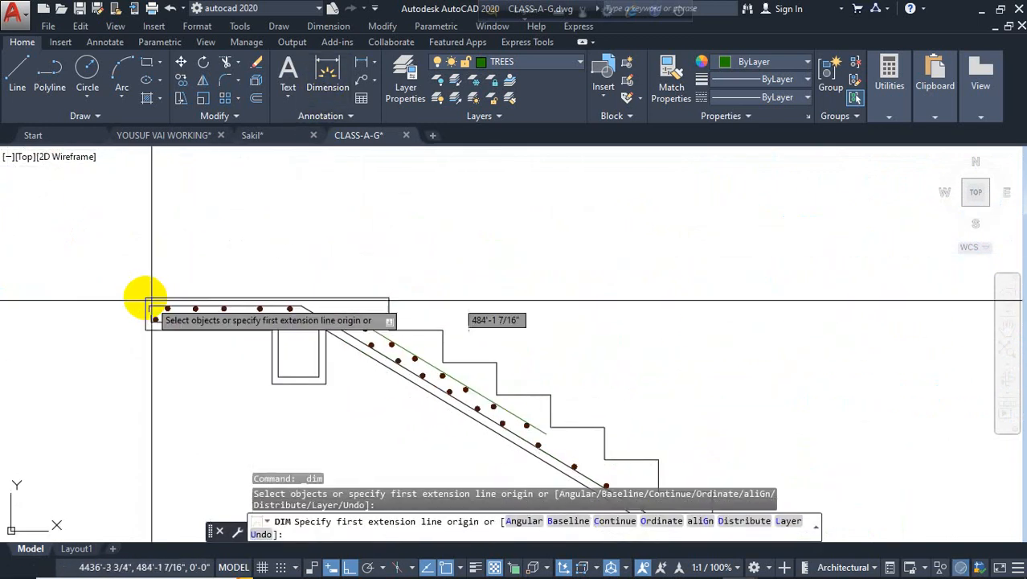
{"action": "left_click", "coordinate": [145, 298]}
{"action": "left_click", "coordinate": [388, 297]}
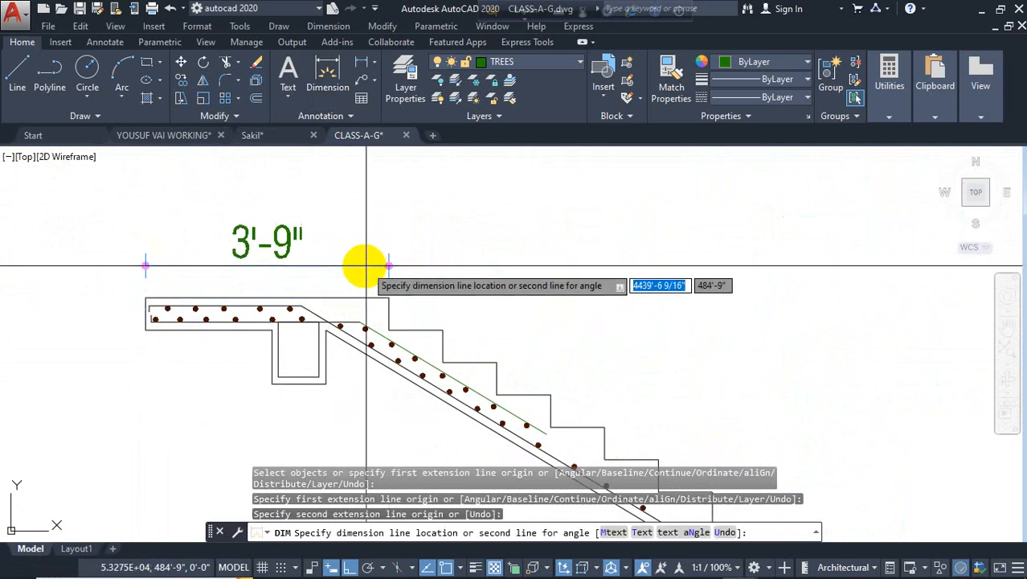
{"action": "left_click", "coordinate": [367, 264]}
Dimension the bottom landing's horizontal length from its outer end to the last riser, placing the dimension line below the landing beam.
{"action": "scroll", "coordinate": [201, 200], "scroll_direction": "down", "scroll_amount": 2}
{"action": "middle_click_drag", "start_coordinate": [299, 356], "coordinate": [174, 265]}
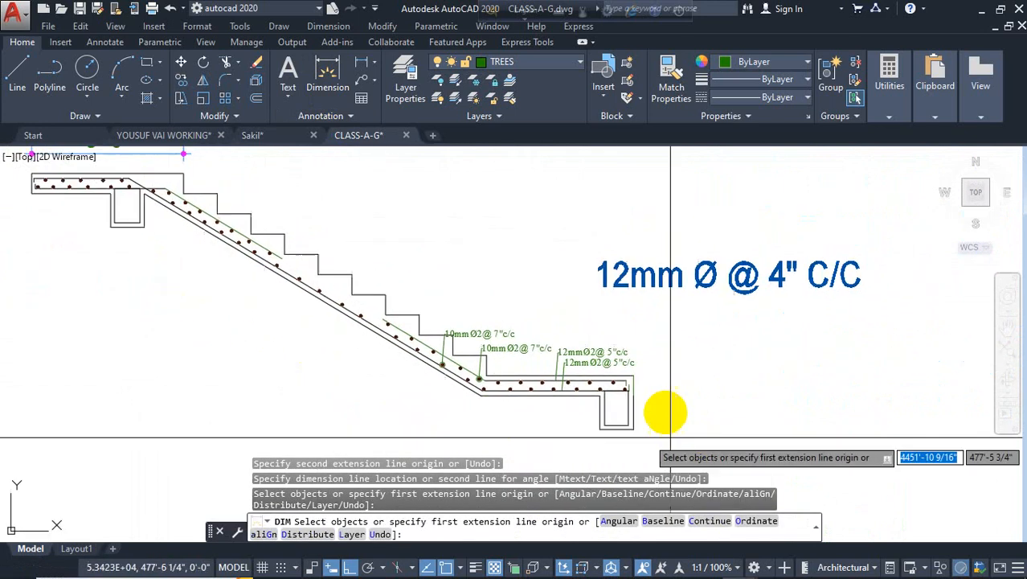
{"action": "scroll", "coordinate": [608, 349], "scroll_direction": "up", "scroll_amount": 2}
{"action": "left_click", "coordinate": [611, 351]}
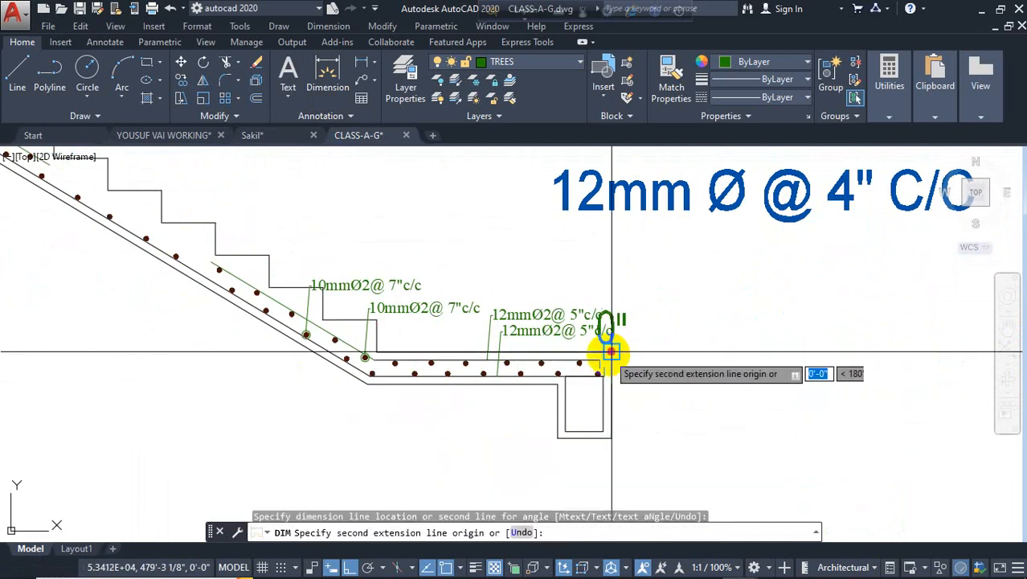
{"action": "left_click", "coordinate": [366, 356]}
{"action": "middle_click_drag", "start_coordinate": [374, 390], "coordinate": [378, 344]}
{"action": "left_click", "coordinate": [381, 373]}
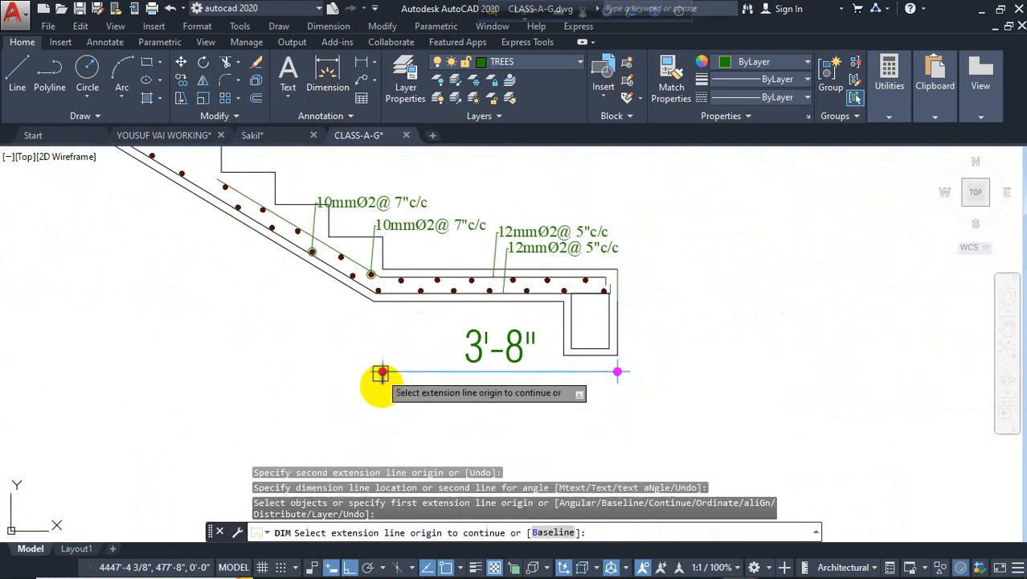
{"action": "key", "text": "Escape"}
{"action": "key", "text": "Escape"}
{"action": "scroll", "coordinate": [471, 381], "scroll_direction": "down", "scroll_amount": 3}
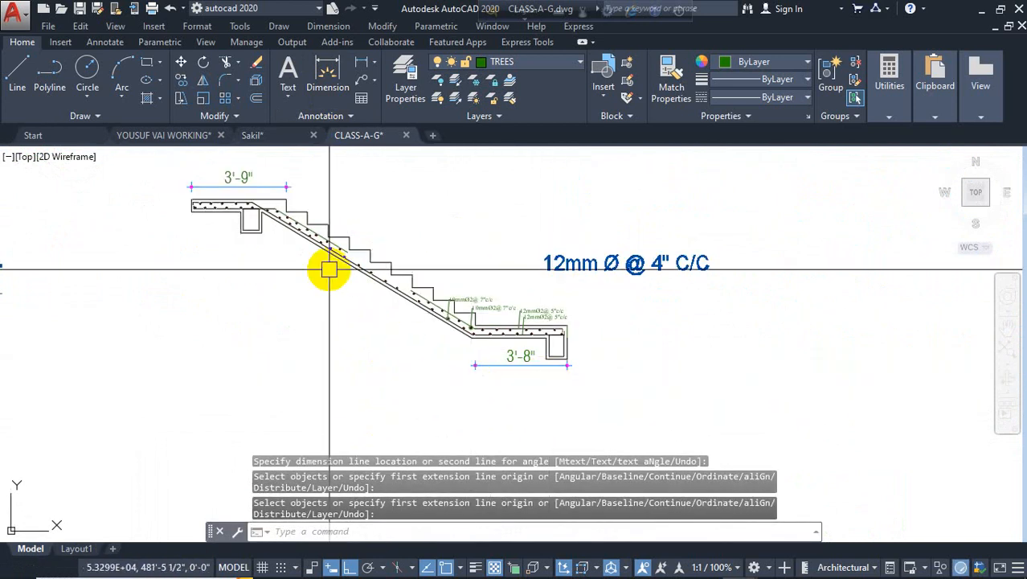
{"action": "middle_click_drag", "start_coordinate": [328, 270], "coordinate": [355, 333]}
{"action": "scroll", "coordinate": [355, 333], "scroll_direction": "up", "scroll_amount": 2}
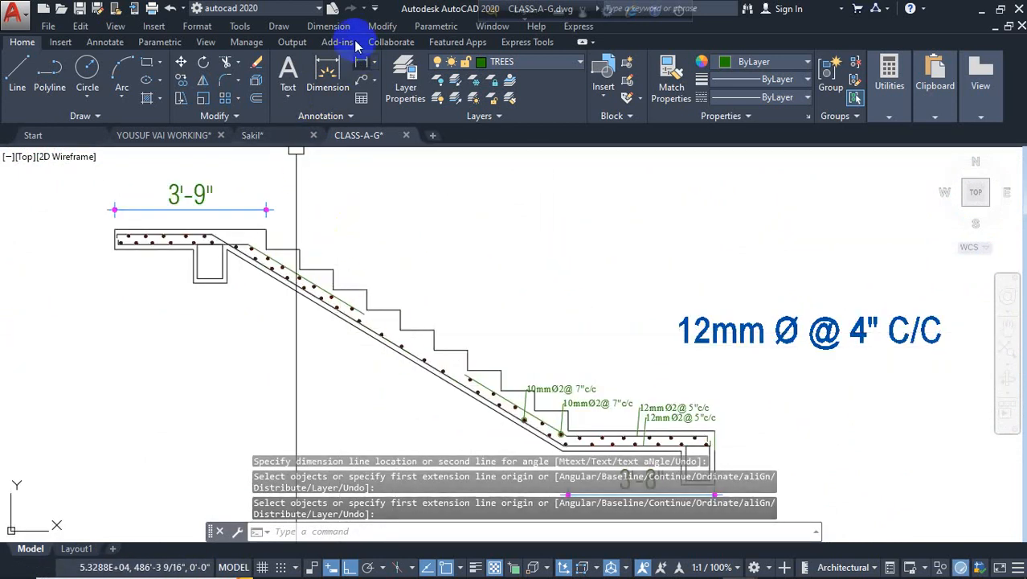
{"action": "left_click", "coordinate": [319, 8]}
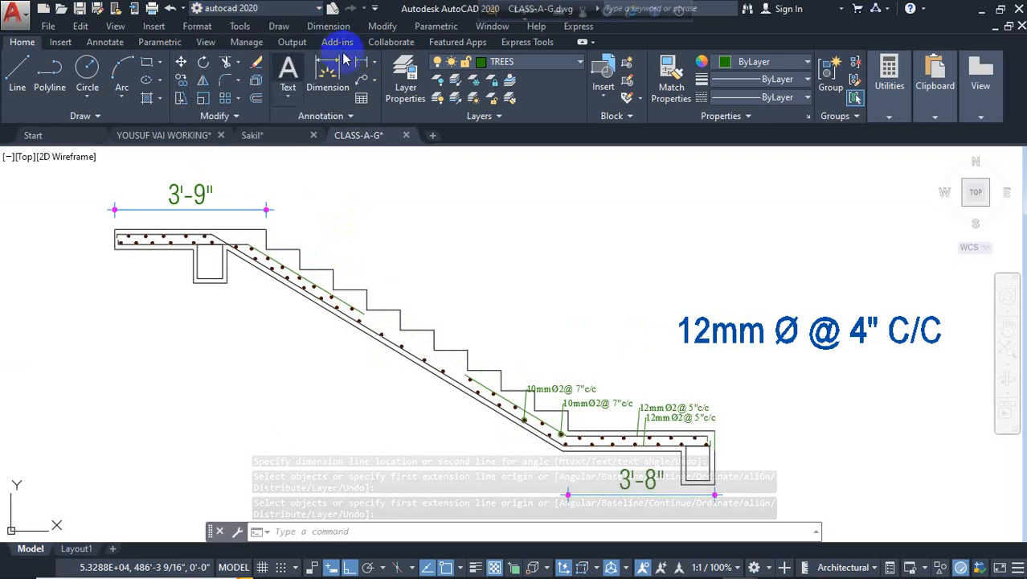
{"action": "left_click", "coordinate": [328, 26]}
{"action": "left_click", "coordinate": [344, 87]}
{"action": "scroll", "coordinate": [274, 236], "scroll_direction": "up", "scroll_amount": 6}
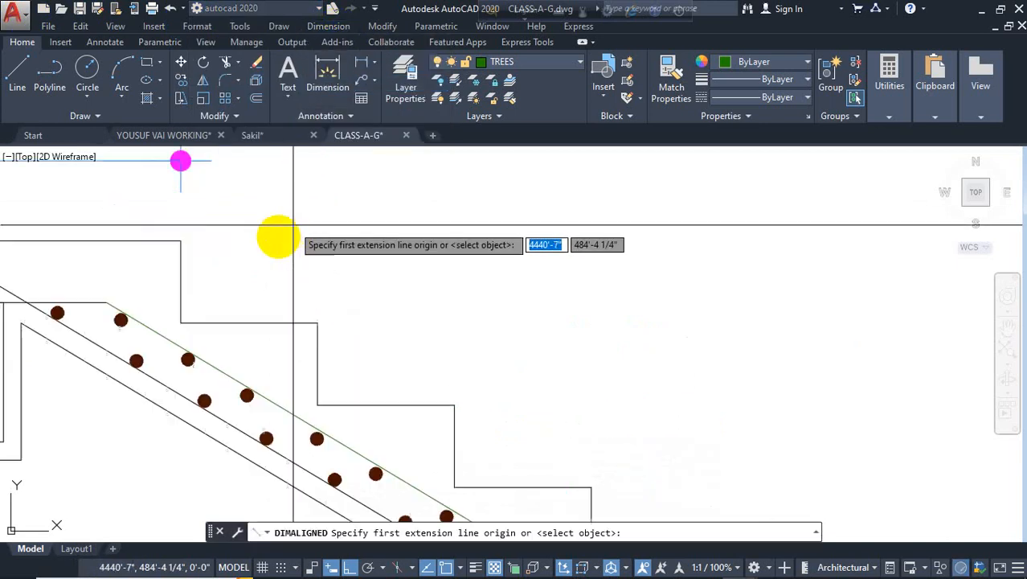
{"action": "left_click", "coordinate": [179, 241]}
{"action": "scroll", "coordinate": [317, 331], "scroll_direction": "down", "scroll_amount": 3}
{"action": "scroll", "coordinate": [318, 331], "scroll_direction": "down", "scroll_amount": 4}
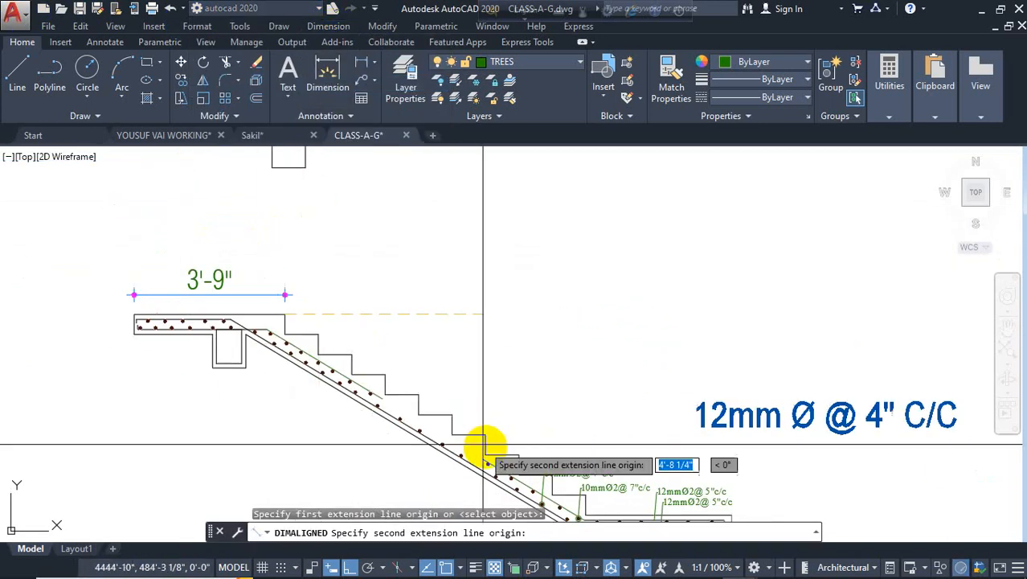
{"action": "scroll", "coordinate": [409, 417], "scroll_direction": "up", "scroll_amount": 6}
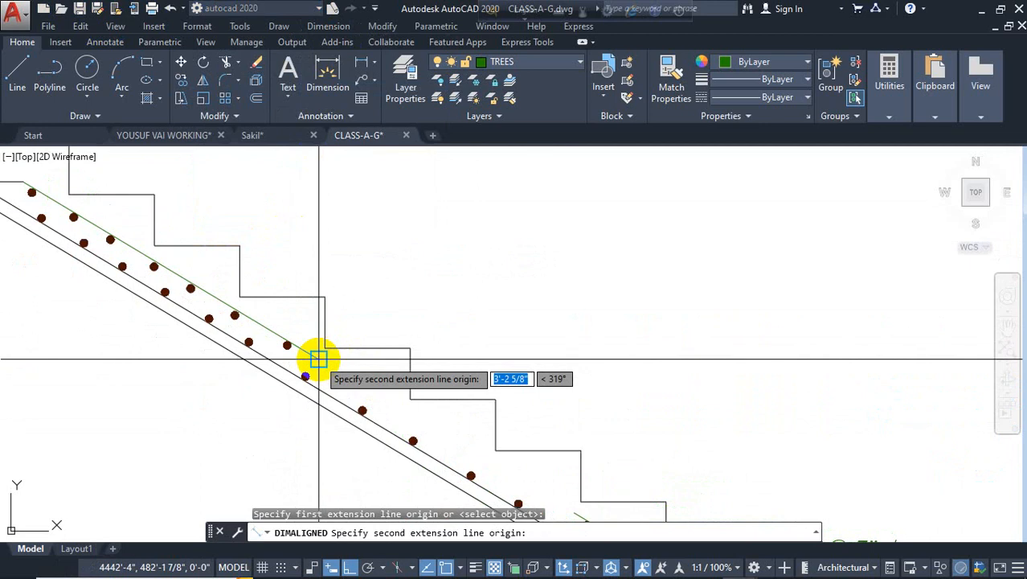
{"action": "left_click", "coordinate": [318, 359]}
{"action": "scroll", "coordinate": [329, 345], "scroll_direction": "down", "scroll_amount": 4}
{"action": "key", "text": "Escape"}
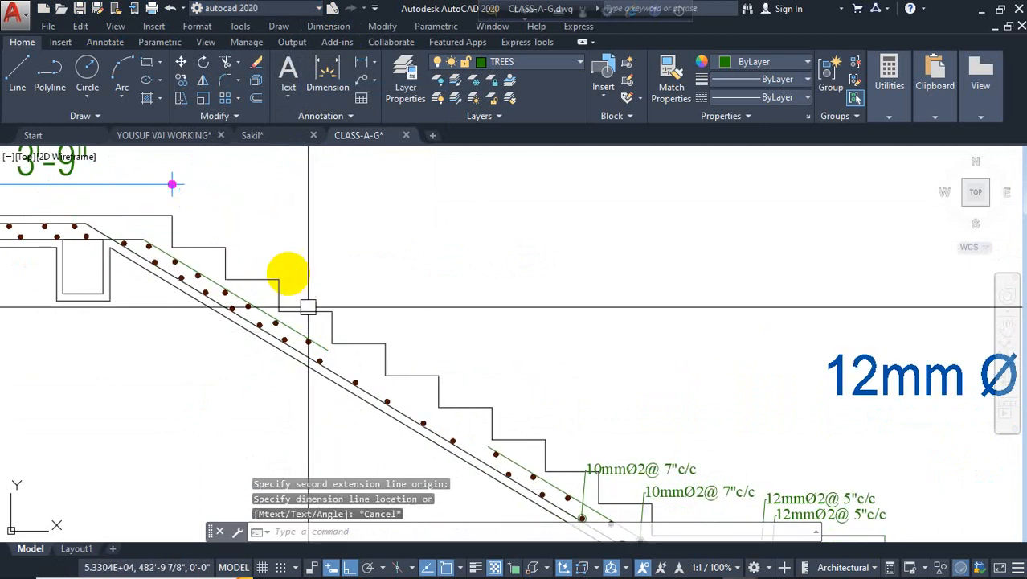
{"action": "left_click", "coordinate": [318, 79]}
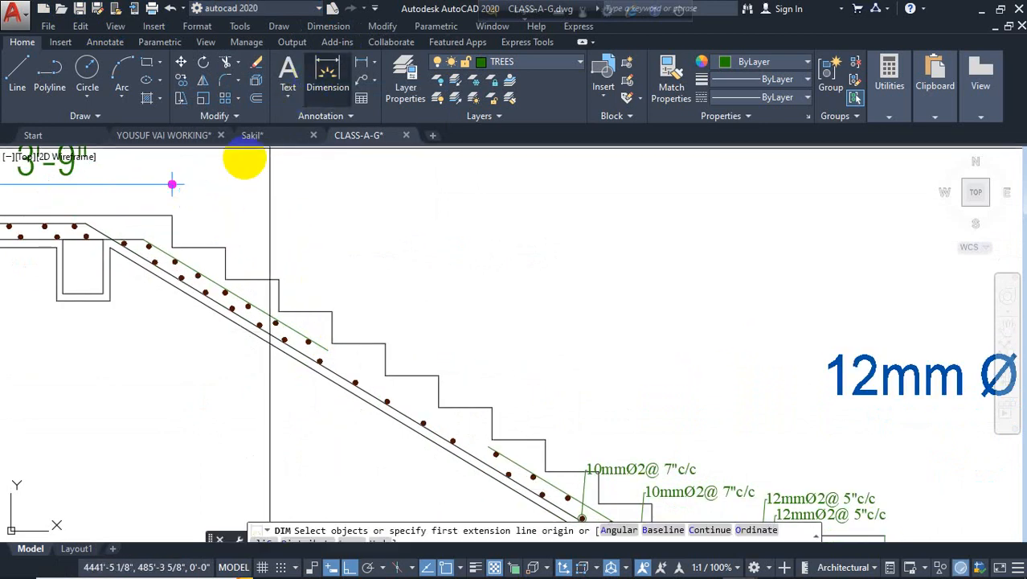
{"action": "left_click", "coordinate": [332, 344]}
{"action": "left_click", "coordinate": [173, 231]}
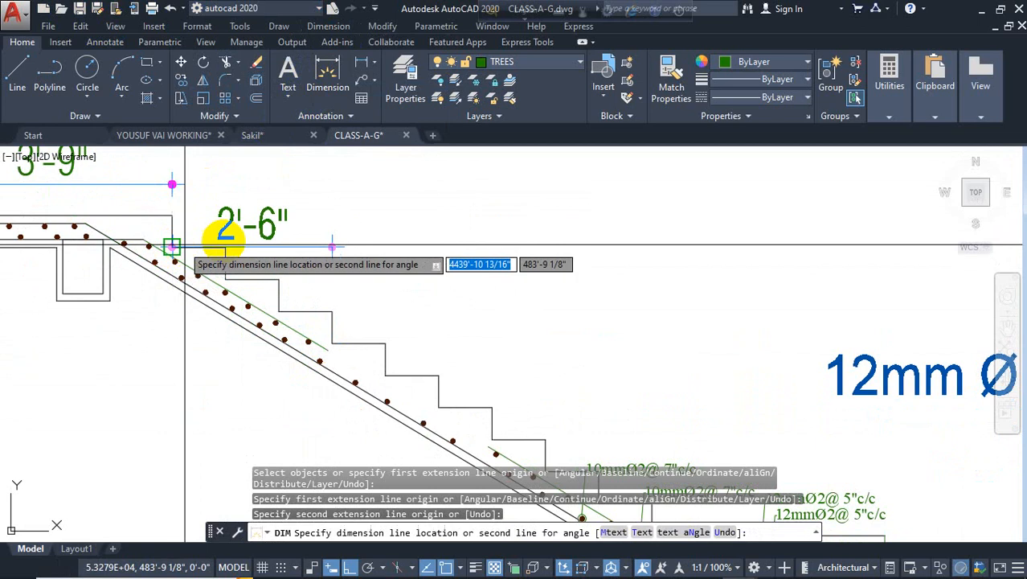
{"action": "key", "text": "Escape"}
Add an aligned dimension above the steps along the upper extra top bar, spanning three steps from the foot of the first riser.
{"action": "left_click", "coordinate": [328, 26]}
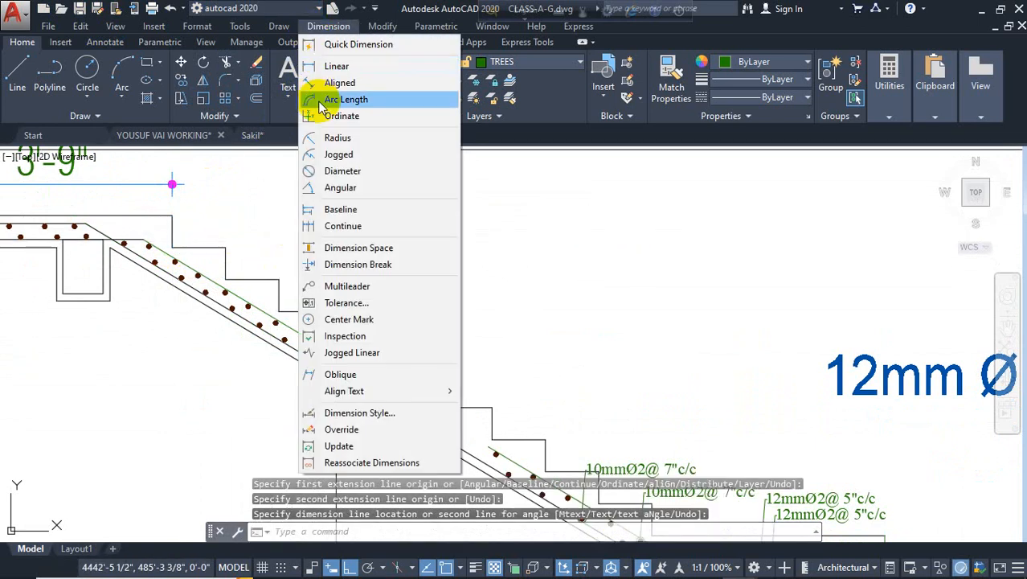
{"action": "left_click", "coordinate": [337, 87]}
{"action": "left_click", "coordinate": [173, 246]}
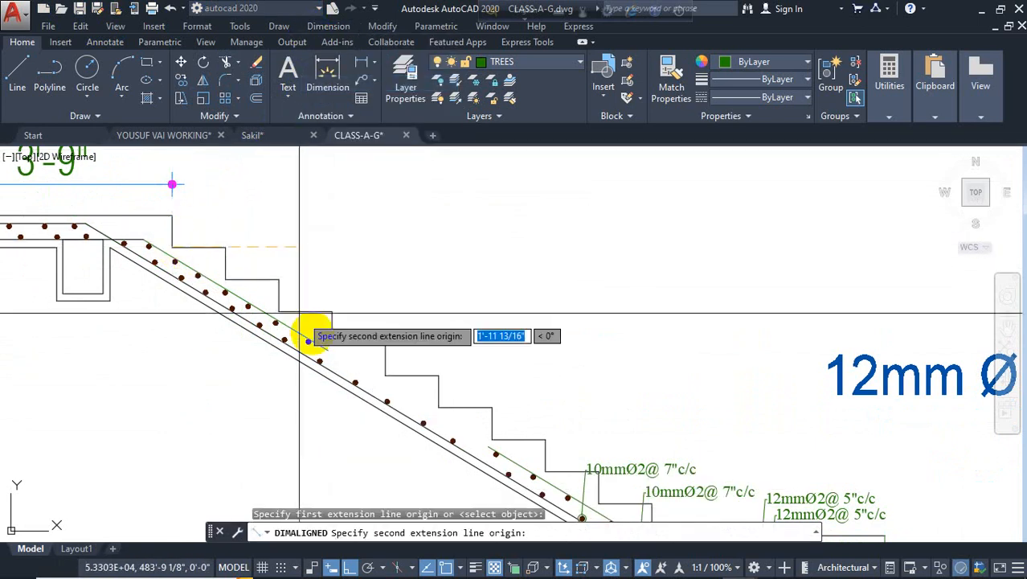
{"action": "left_click", "coordinate": [333, 345]}
{"action": "left_click", "coordinate": [365, 296]}
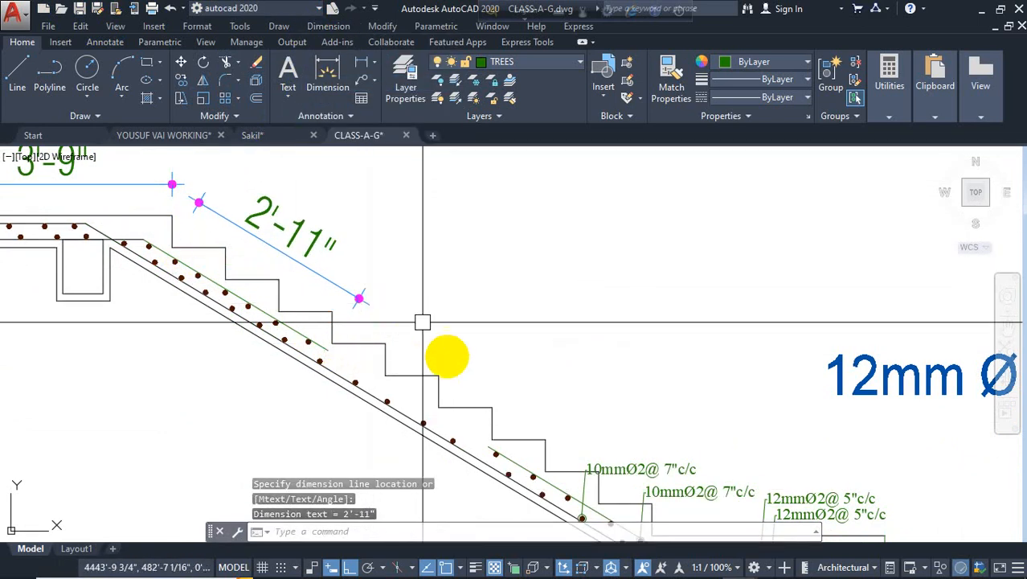
Add an aligned dimension above the lower extra top bar, spanning the last three steps down to the bottom landing.
{"action": "mouse_move", "coordinate": [447, 355]}
{"action": "middle_mouse_down"}
{"action": "mouse_move", "coordinate": [421, 344]}
{"action": "mouse_move", "coordinate": [352, 267]}
{"action": "middle_mouse_up"}
{"action": "key", "text": "Return"}
{"action": "left_click", "coordinate": [406, 347]}
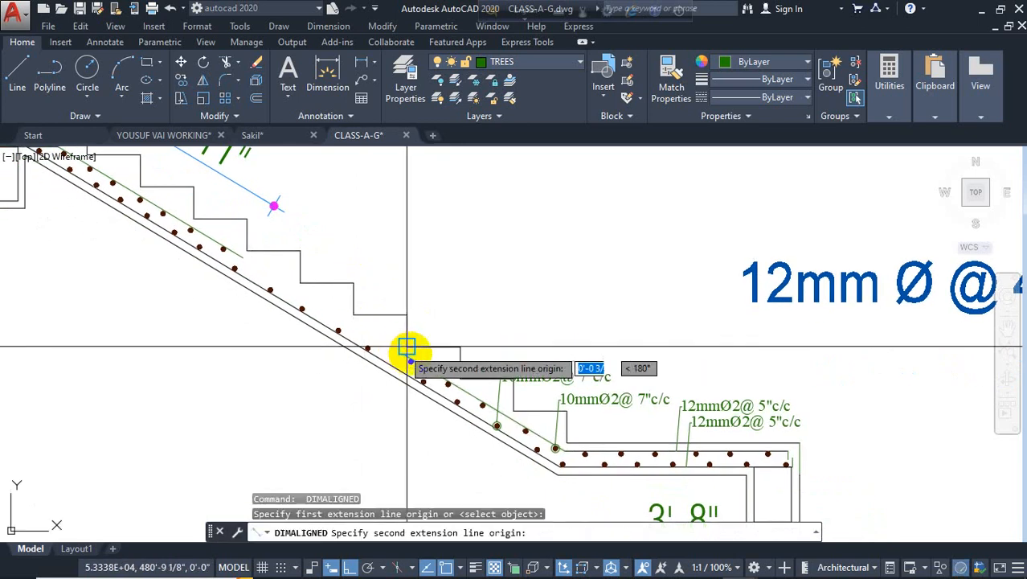
{"action": "left_click", "coordinate": [566, 440]}
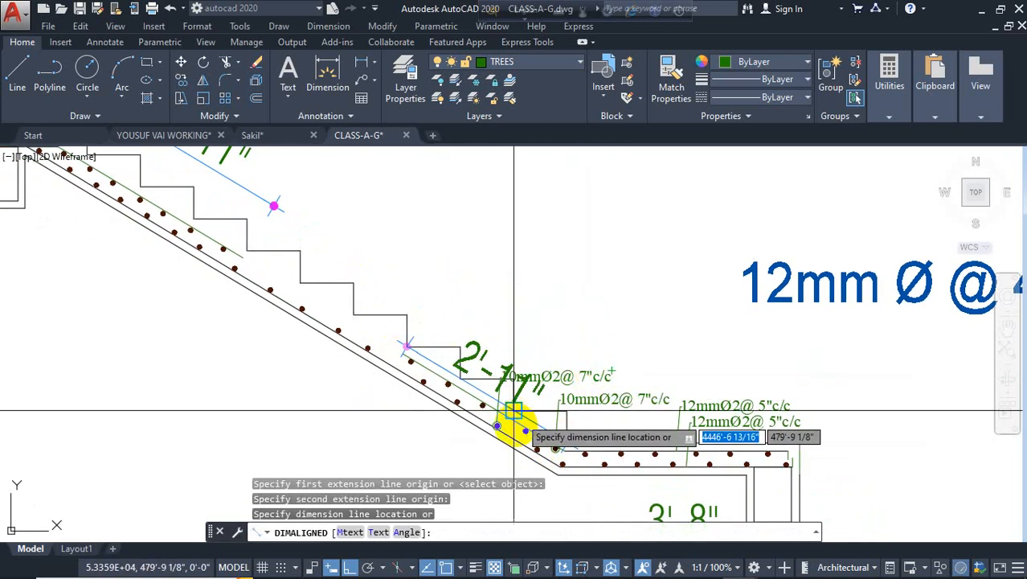
{"action": "left_click", "coordinate": [628, 360]}
{"action": "scroll", "coordinate": [562, 317], "scroll_direction": "down", "scroll_amount": 1}
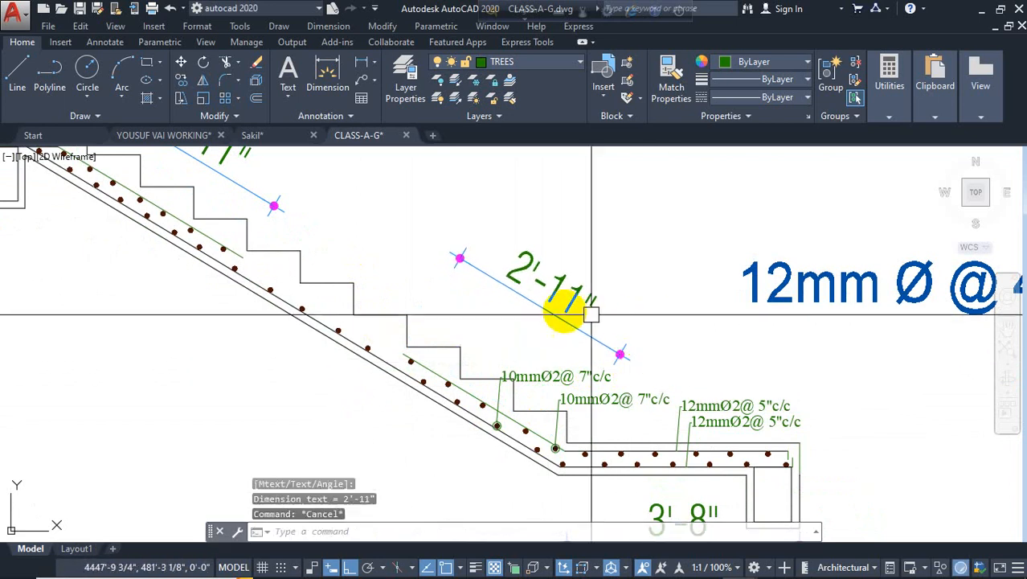
{"action": "scroll", "coordinate": [440, 317], "scroll_direction": "down", "scroll_amount": 2}
{"action": "key", "text": "Escape"}
{"action": "middle_click_drag", "start_coordinate": [405, 293], "coordinate": [448, 347]}
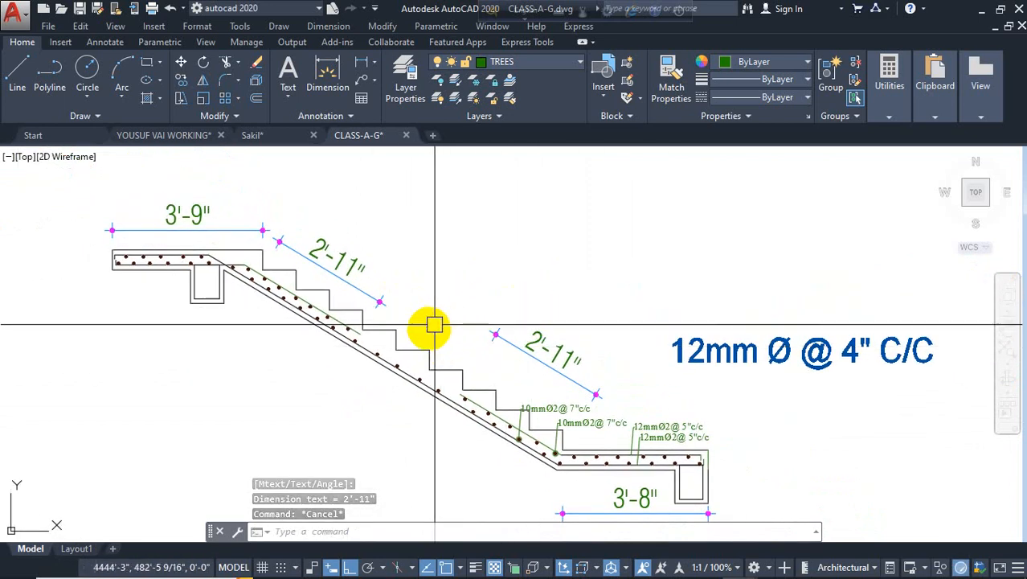
{"action": "scroll", "coordinate": [369, 315], "scroll_direction": "down", "scroll_amount": 4}
{"action": "middle_click_drag", "start_coordinate": [387, 327], "coordinate": [652, 335]}
{"action": "middle_click_drag", "start_coordinate": [360, 299], "coordinate": [445, 404]}
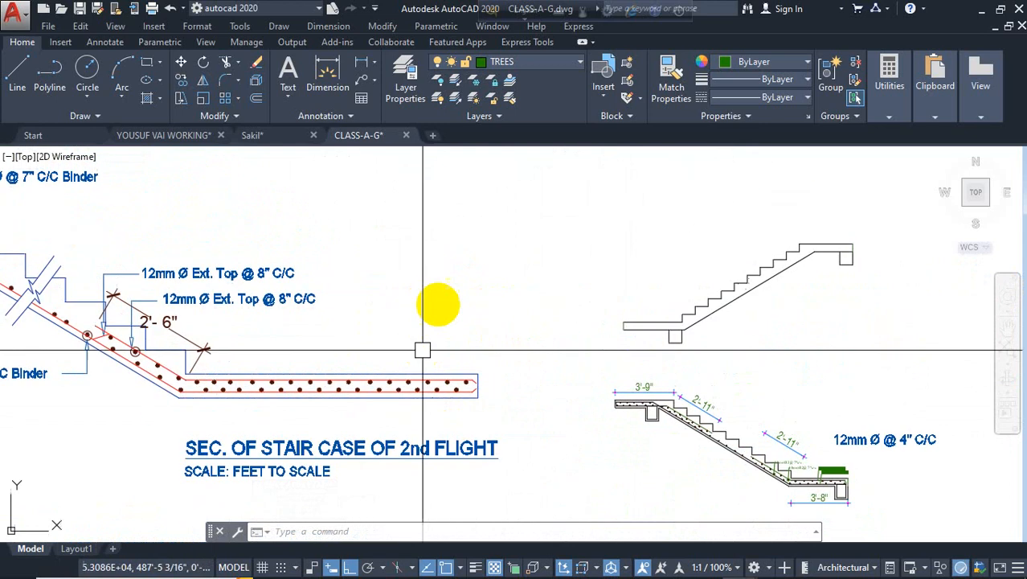
Measure the horizontal length of an intermediate stair landing in Section A-A, from the outer wall face to the first riser of the upper flight.
{"action": "scroll", "coordinate": [419, 349], "scroll_direction": "down", "scroll_amount": 3}
{"action": "scroll", "coordinate": [523, 339], "scroll_direction": "up", "scroll_amount": 4}
{"action": "scroll", "coordinate": [566, 332], "scroll_direction": "up", "scroll_amount": 3}
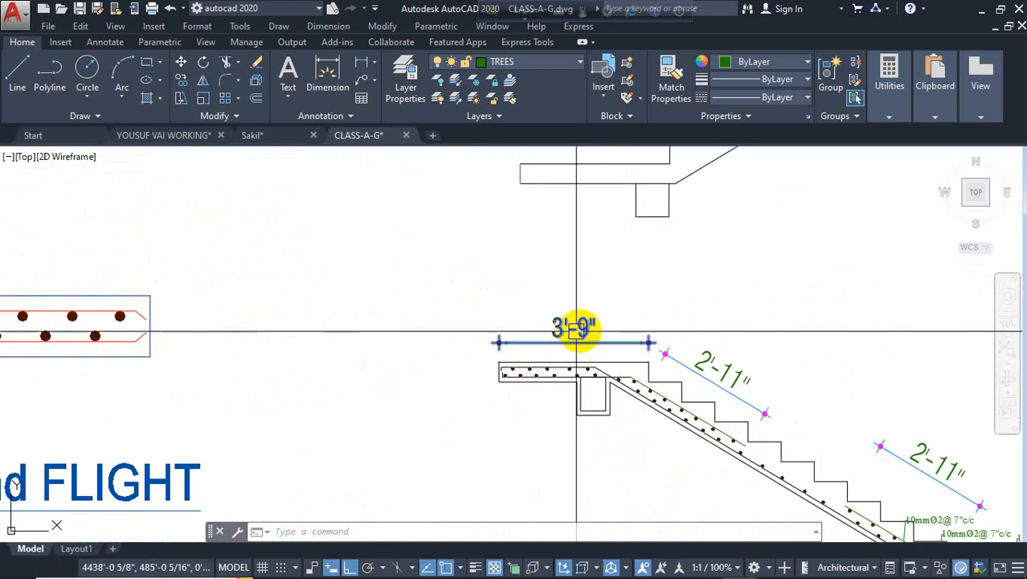
{"action": "scroll", "coordinate": [576, 329], "scroll_direction": "down", "scroll_amount": 4}
{"action": "scroll", "coordinate": [275, 298], "scroll_direction": "down", "scroll_amount": 3}
{"action": "middle_click_drag", "start_coordinate": [275, 298], "coordinate": [699, 349]}
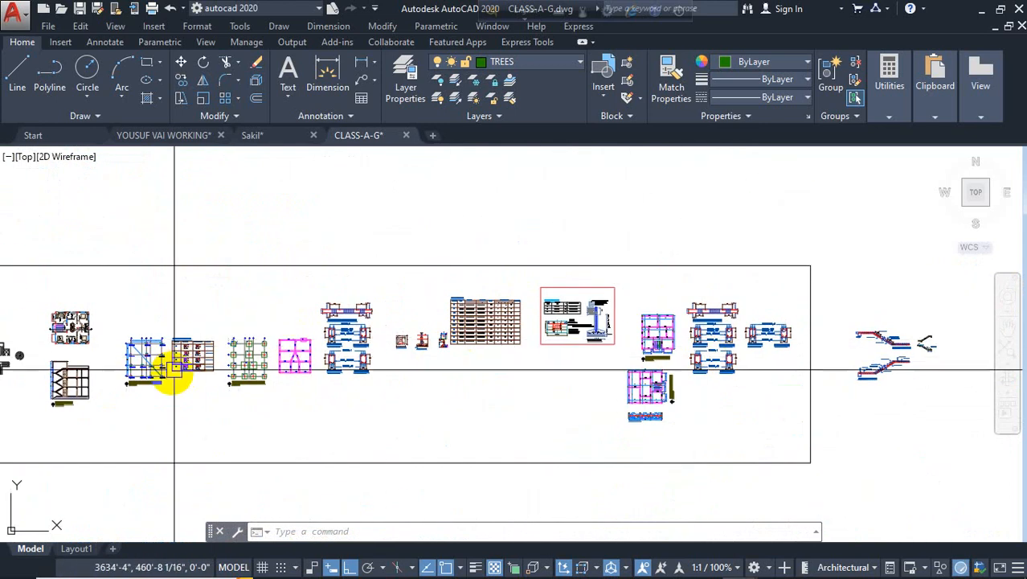
{"action": "scroll", "coordinate": [68, 384], "scroll_direction": "up", "scroll_amount": 5}
{"action": "middle_click_drag", "start_coordinate": [69, 385], "coordinate": [442, 397]}
{"action": "scroll", "coordinate": [415, 391], "scroll_direction": "up", "scroll_amount": 4}
{"action": "scroll", "coordinate": [449, 391], "scroll_direction": "up", "scroll_amount": 4}
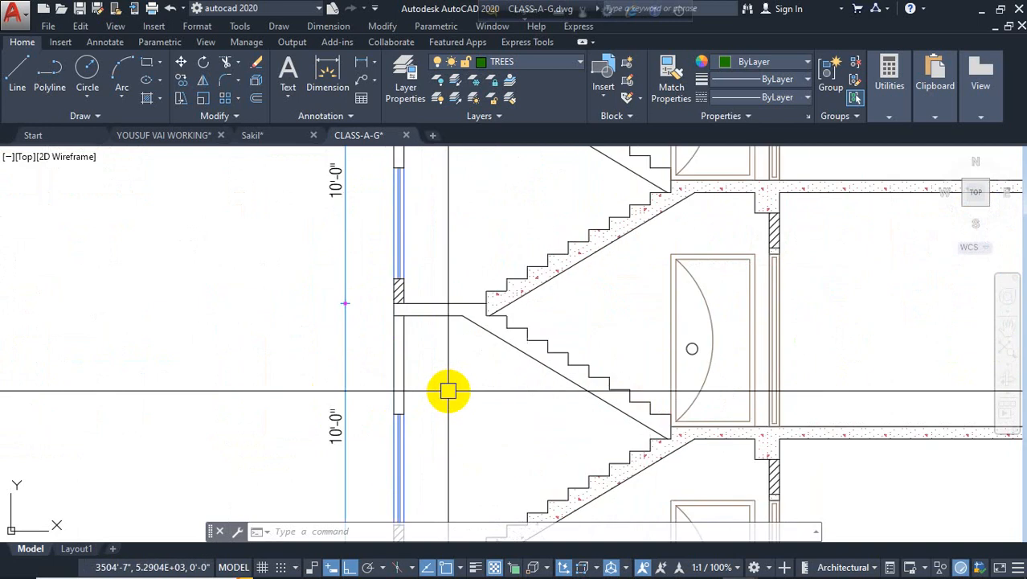
{"action": "left_click", "coordinate": [342, 93]}
{"action": "scroll", "coordinate": [397, 326], "scroll_direction": "up", "scroll_amount": 3}
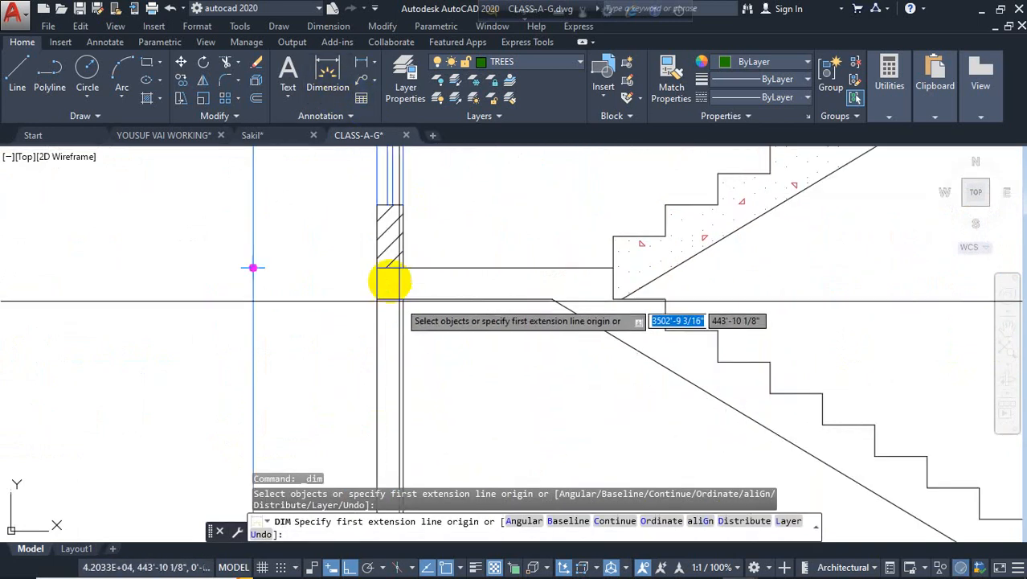
{"action": "left_click", "coordinate": [377, 268]}
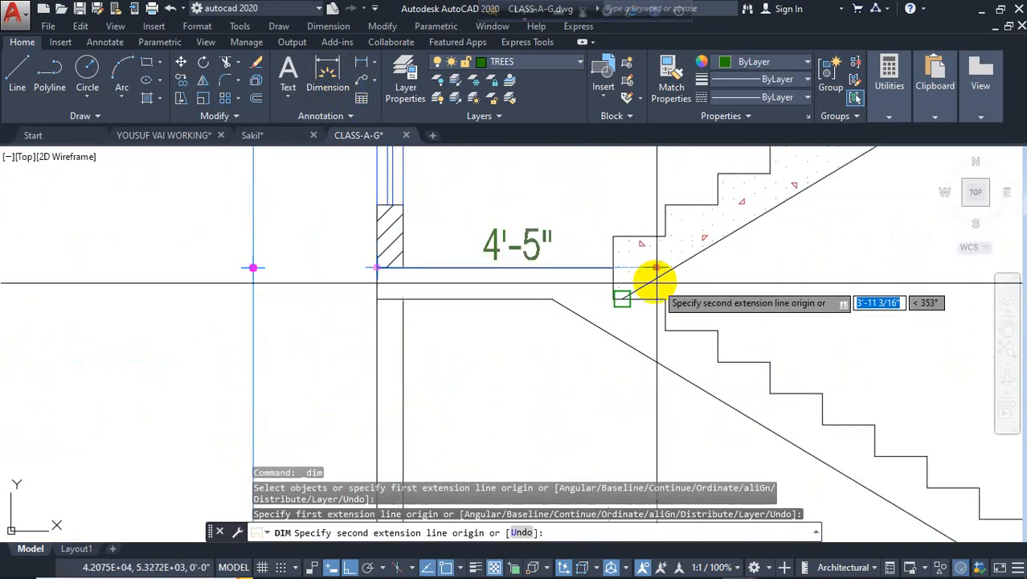
{"action": "left_click", "coordinate": [614, 266]}
{"action": "scroll", "coordinate": [356, 228], "scroll_direction": "down", "scroll_amount": 5}
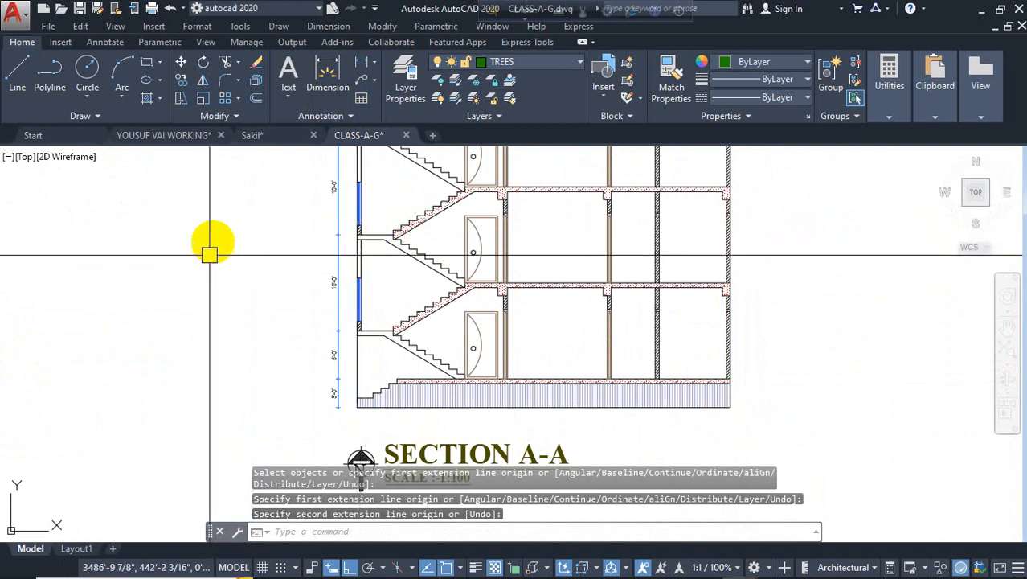
Examine the 1st flight stair case section, including its bar labels and the break lines across the flight.
{"action": "scroll", "coordinate": [209, 255], "scroll_direction": "down", "scroll_amount": 8}
{"action": "middle_click_drag", "start_coordinate": [723, 250], "coordinate": [618, 316]}
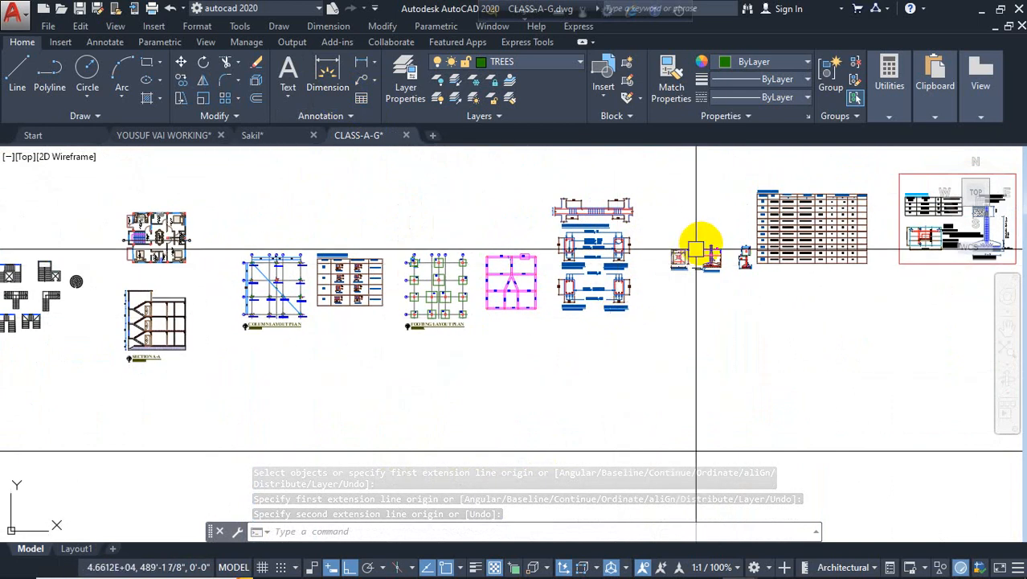
{"action": "scroll", "coordinate": [697, 250], "scroll_direction": "up", "scroll_amount": 10}
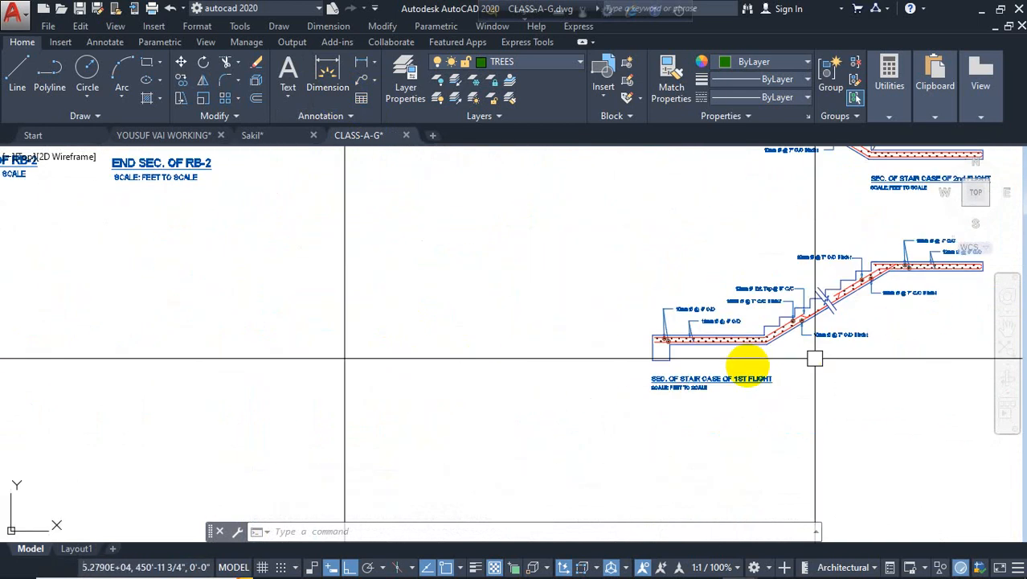
{"action": "scroll", "coordinate": [814, 358], "scroll_direction": "up", "scroll_amount": 5}
{"action": "scroll", "coordinate": [463, 391], "scroll_direction": "down", "scroll_amount": 2}
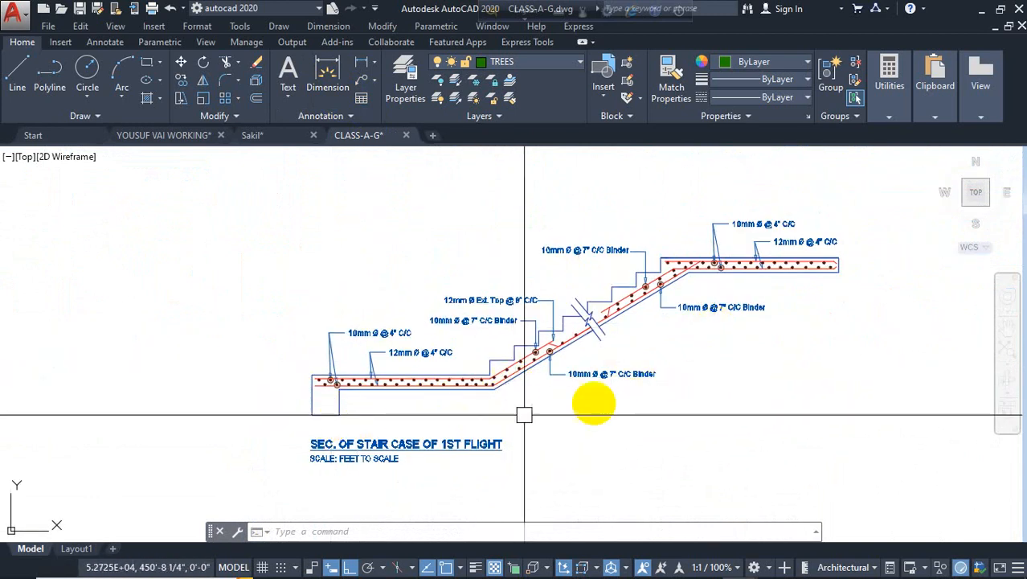
{"action": "scroll", "coordinate": [447, 385], "scroll_direction": "down", "scroll_amount": 6}
{"action": "scroll", "coordinate": [321, 356], "scroll_direction": "up", "scroll_amount": 6}
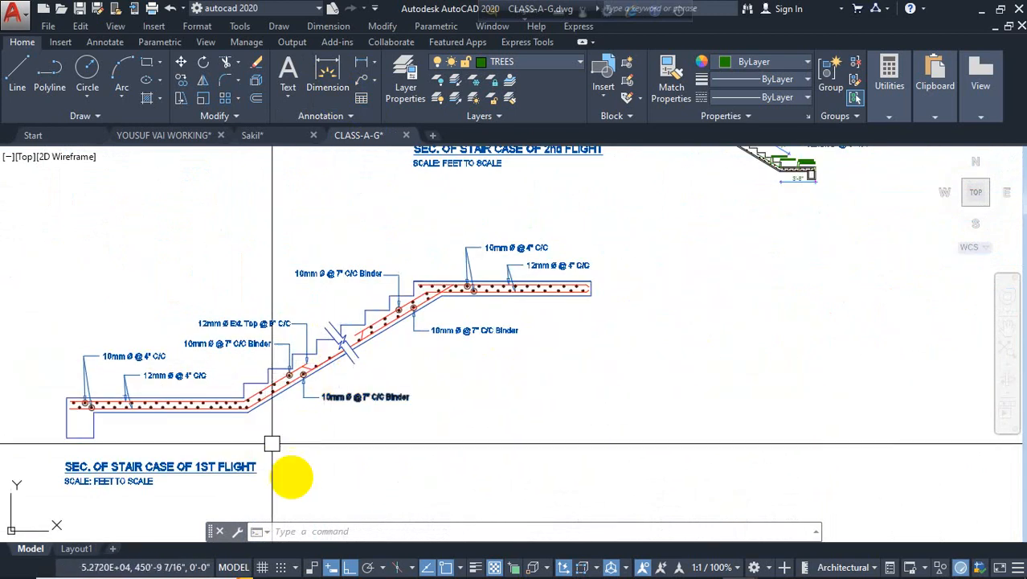
{"action": "scroll", "coordinate": [344, 350], "scroll_direction": "up", "scroll_amount": 4}
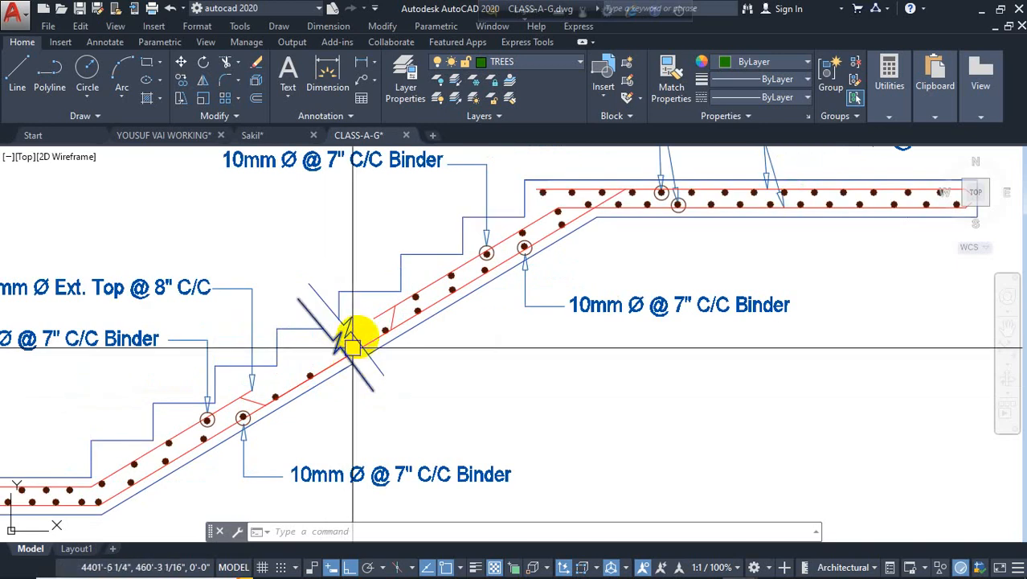
{"action": "left_click", "coordinate": [343, 357]}
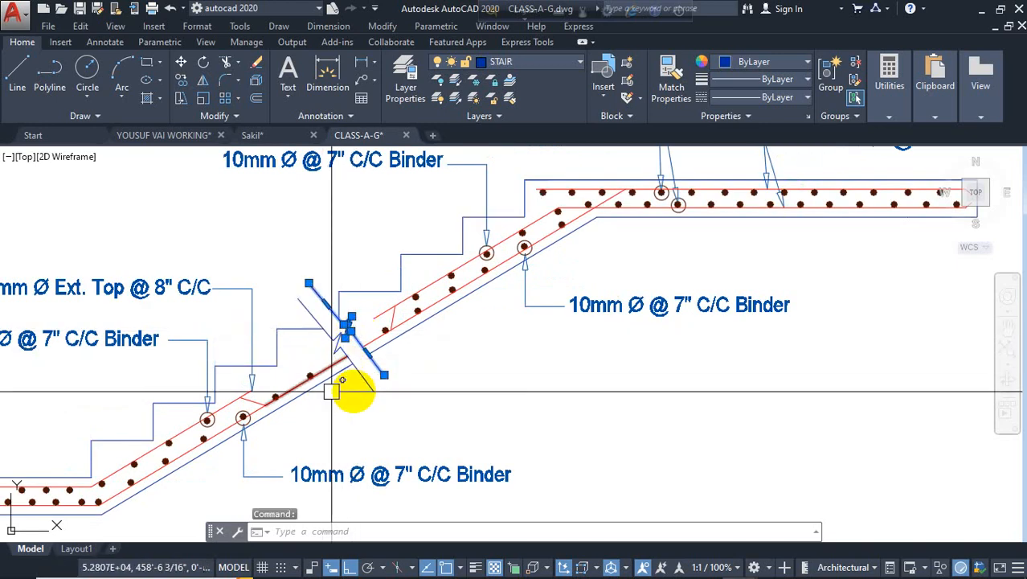
{"action": "key", "text": "Escape"}
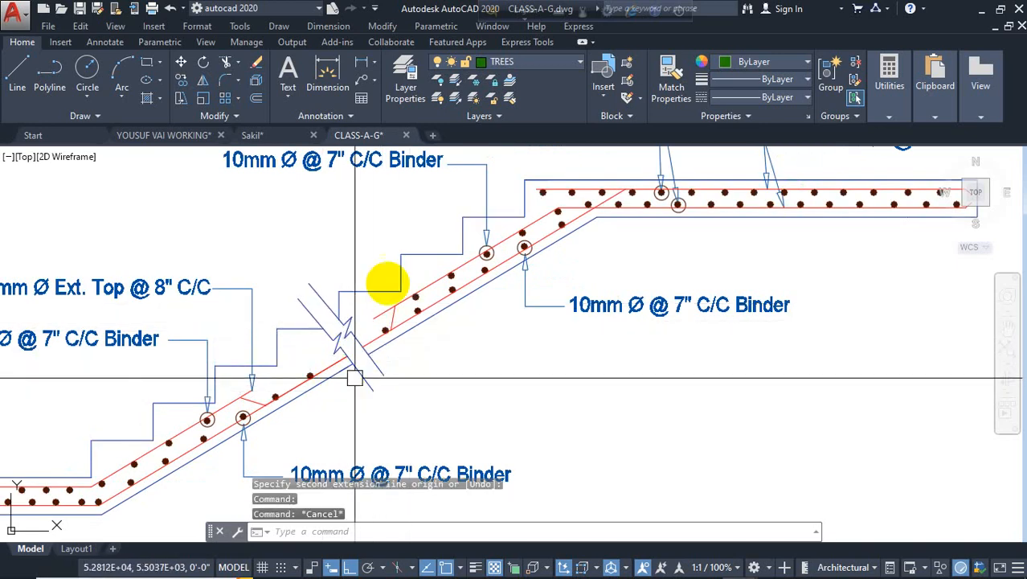
Try to match the stirrup rectangle in the bottom landing beam to the properties of a rebar dot above it, and undo the change.
{"action": "scroll", "coordinate": [355, 378], "scroll_direction": "down", "scroll_amount": 6}
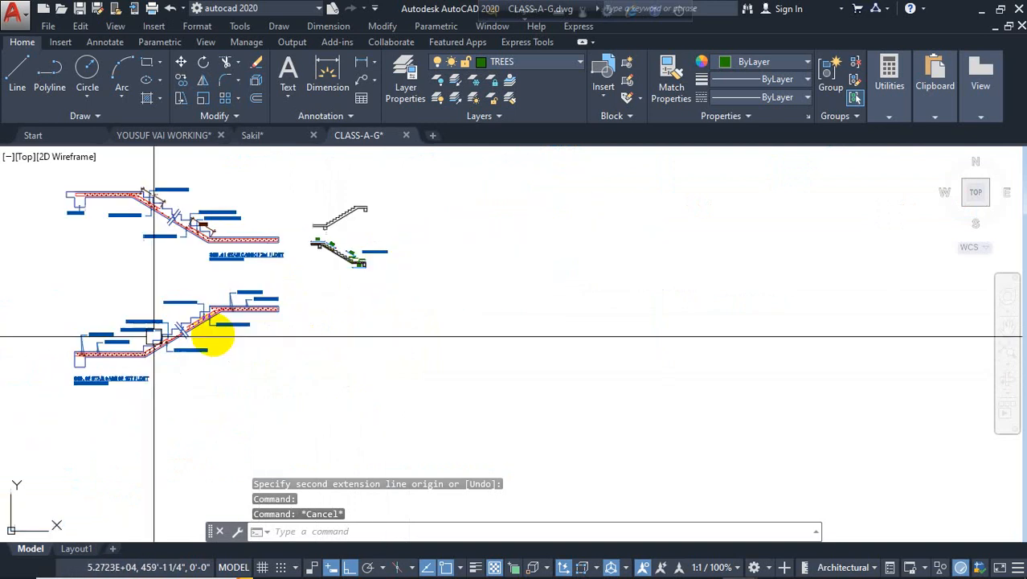
{"action": "scroll", "coordinate": [360, 231], "scroll_direction": "up", "scroll_amount": 8}
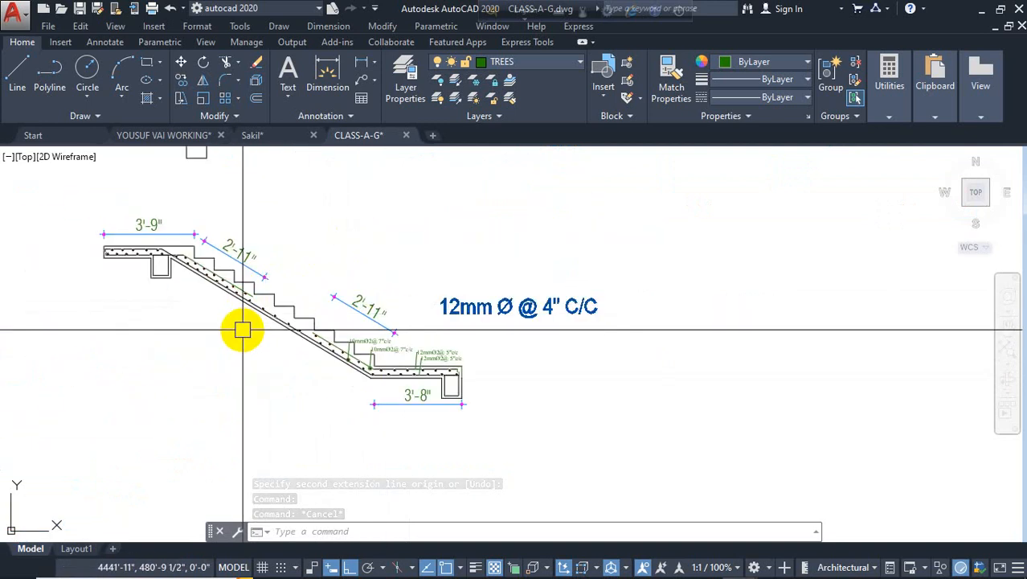
{"action": "scroll", "coordinate": [438, 388], "scroll_direction": "up", "scroll_amount": 4}
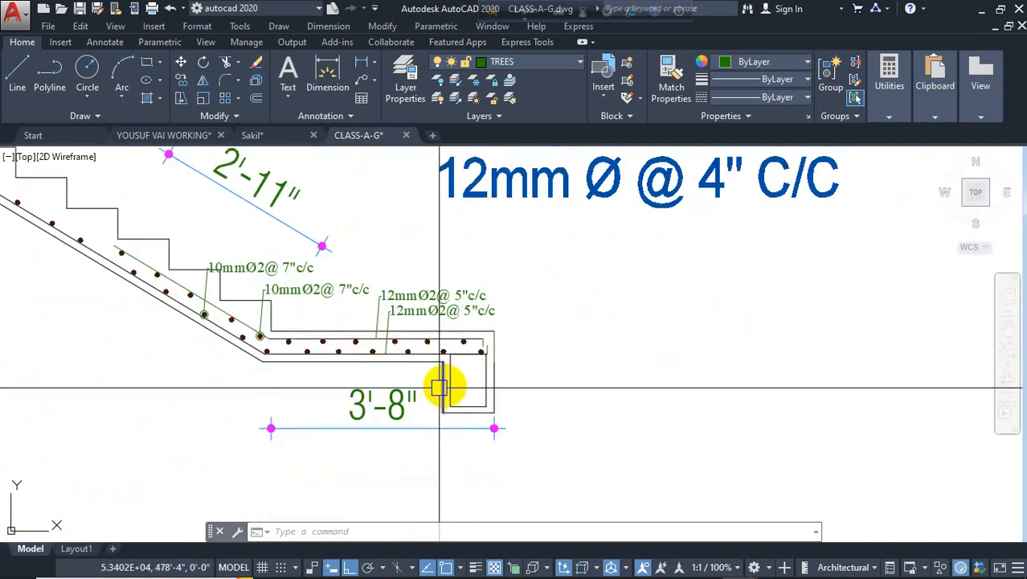
{"action": "scroll", "coordinate": [464, 374], "scroll_direction": "up", "scroll_amount": 4}
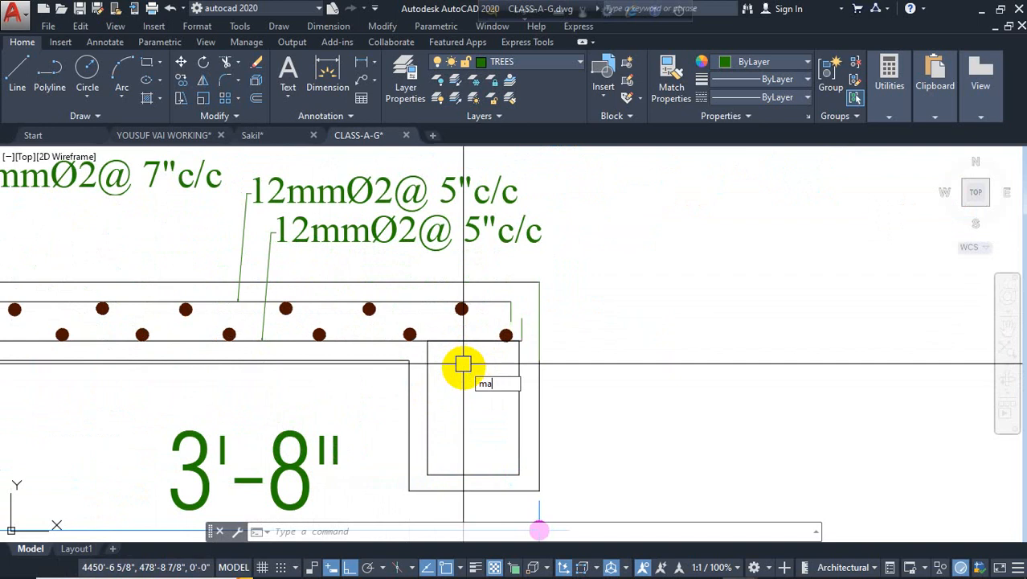
{"action": "left_click", "coordinate": [462, 310]}
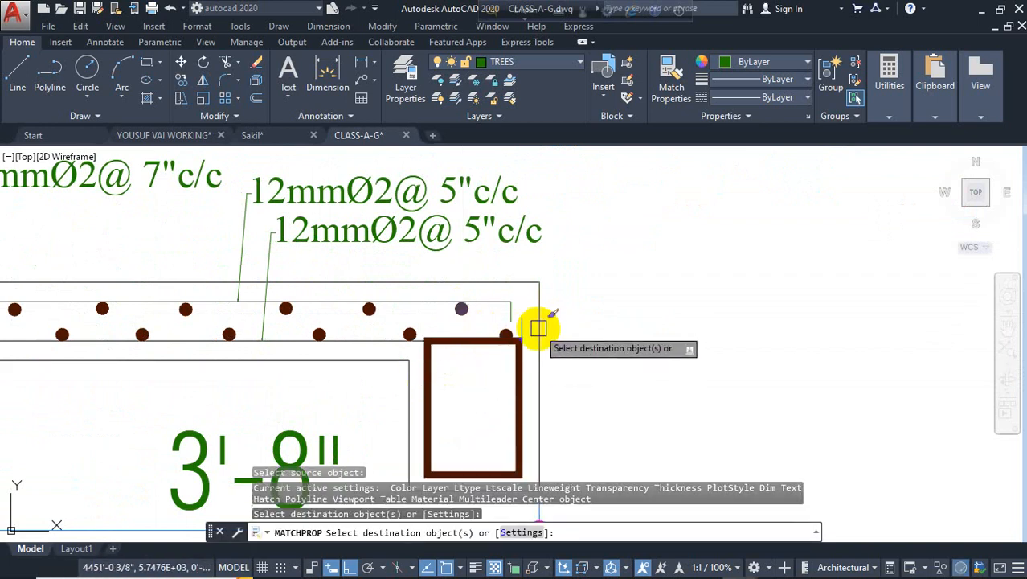
{"action": "key", "text": "ctrl+z"}
{"action": "key", "text": "Escape"}
{"action": "key", "text": "Escape"}
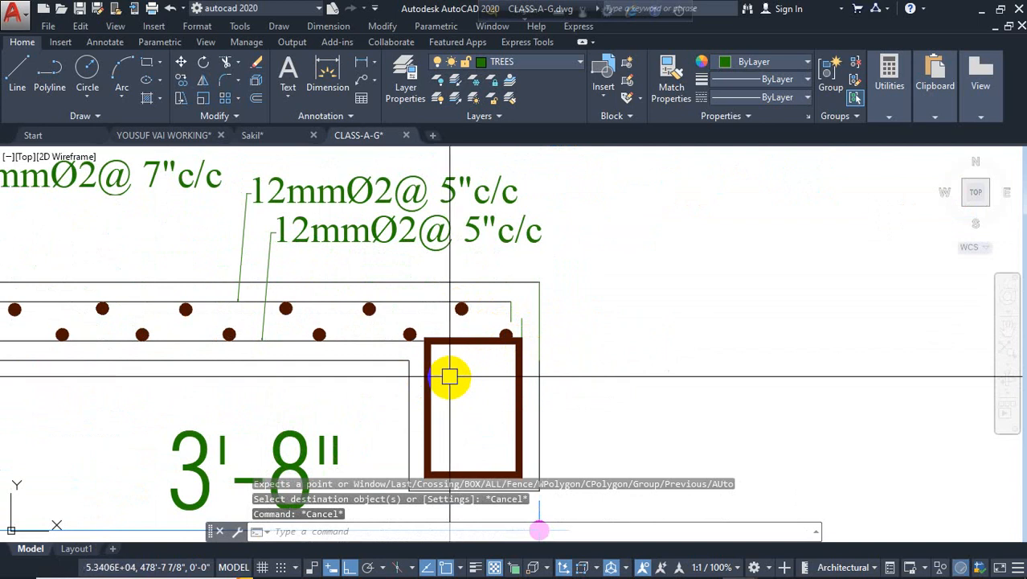
{"action": "key", "text": "ctrl+z"}
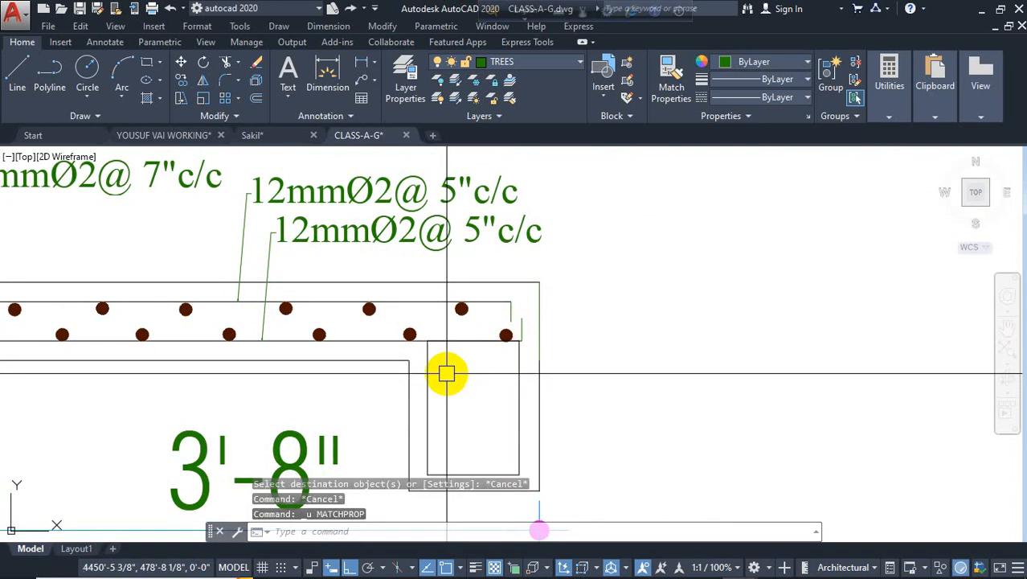
{"action": "scroll", "coordinate": [463, 363], "scroll_direction": "down", "scroll_amount": 5}
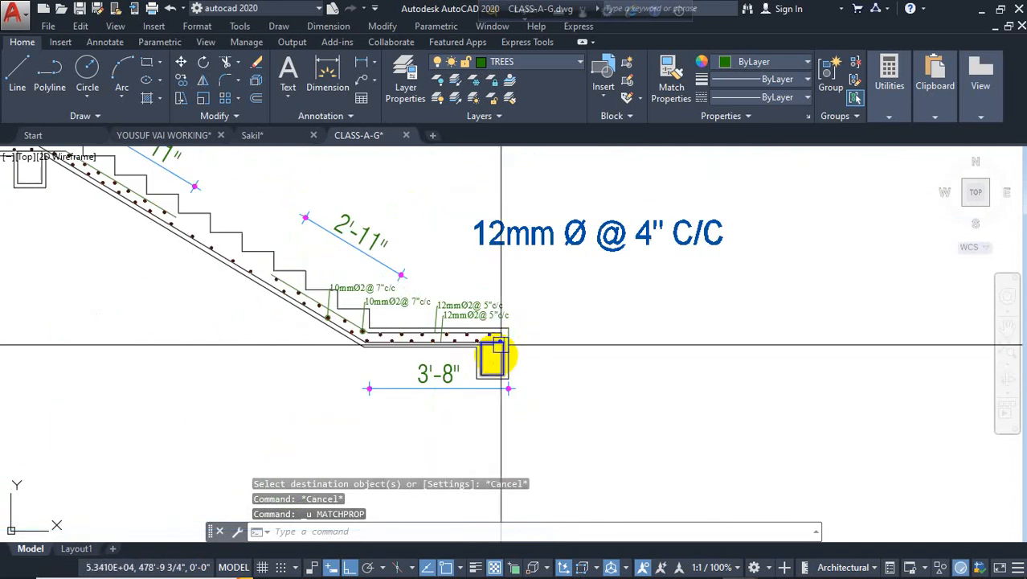
{"action": "scroll", "coordinate": [491, 359], "scroll_direction": "up", "scroll_amount": 5}
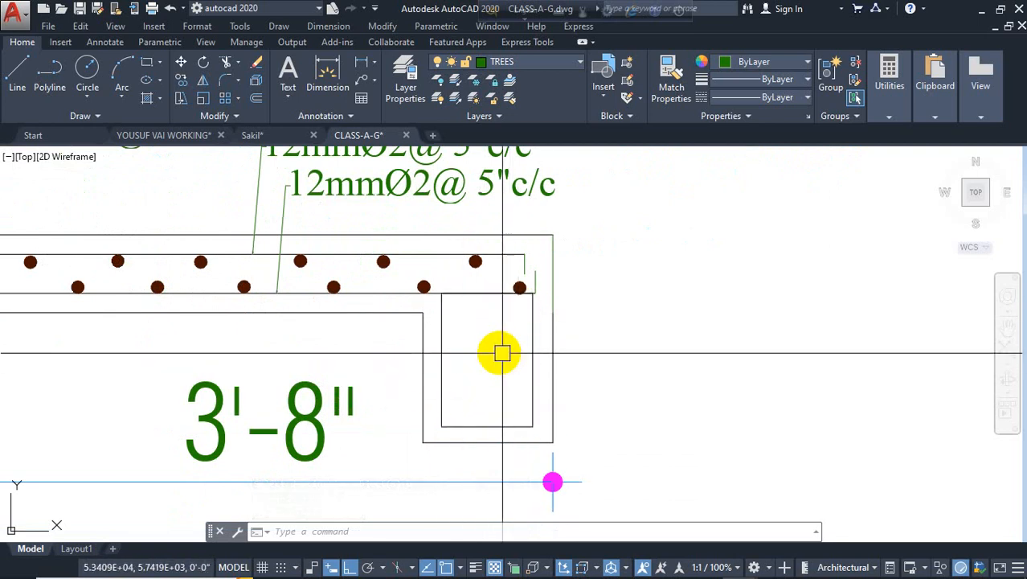
{"action": "scroll", "coordinate": [557, 366], "scroll_direction": "down", "scroll_amount": 5}
{"action": "scroll", "coordinate": [241, 211], "scroll_direction": "up", "scroll_amount": 2}
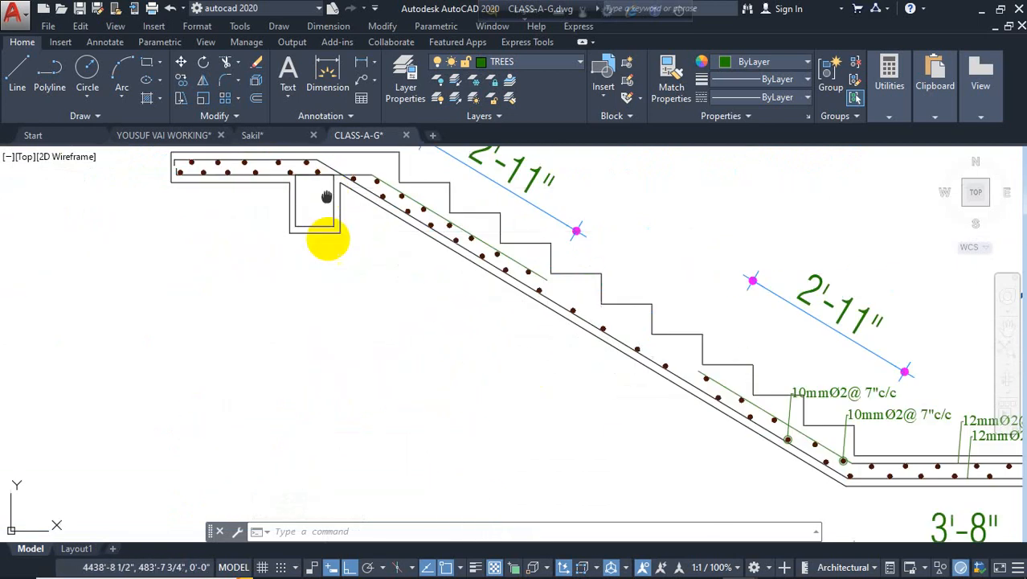
{"action": "scroll", "coordinate": [314, 257], "scroll_direction": "up", "scroll_amount": 2}
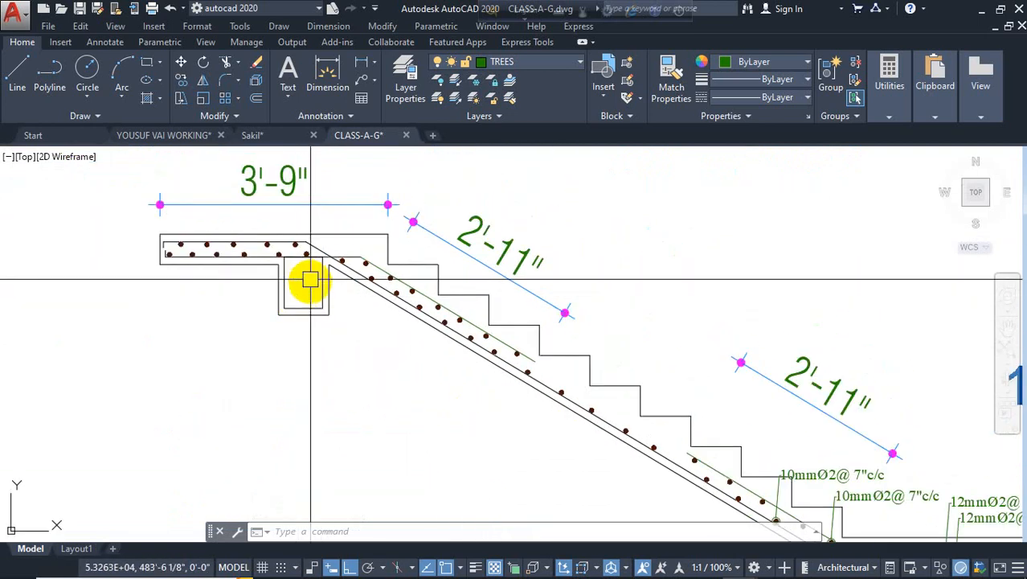
{"action": "scroll", "coordinate": [306, 289], "scroll_direction": "up", "scroll_amount": 4}
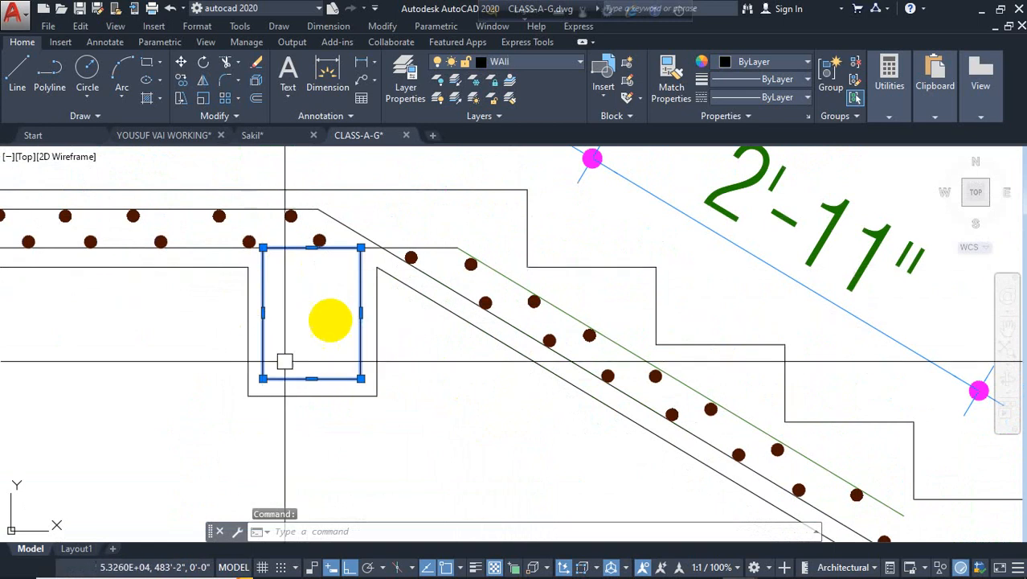
{"action": "type", "text": "u"}
{"action": "key", "text": "Return"}
{"action": "key", "text": "Escape"}
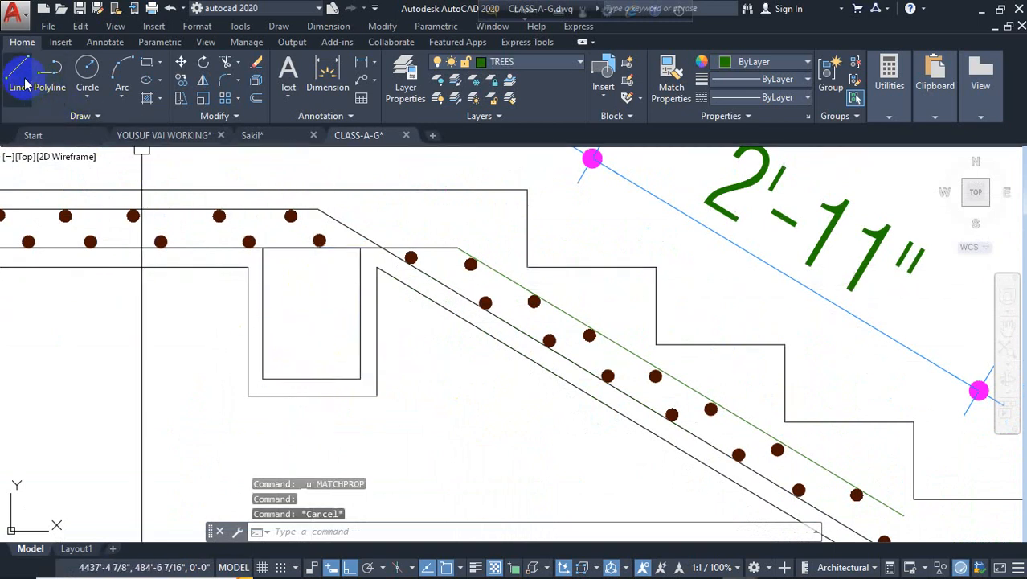
Copy a rebar dot from the top landing's lower bar row by its centre into the lower-left corner of the beam stirrup, with ortho mode off.
{"action": "scroll", "coordinate": [265, 209], "scroll_direction": "up", "scroll_amount": 2}
{"action": "scroll", "coordinate": [230, 240], "scroll_direction": "up", "scroll_amount": 2}
{"action": "left_click", "coordinate": [230, 242]}
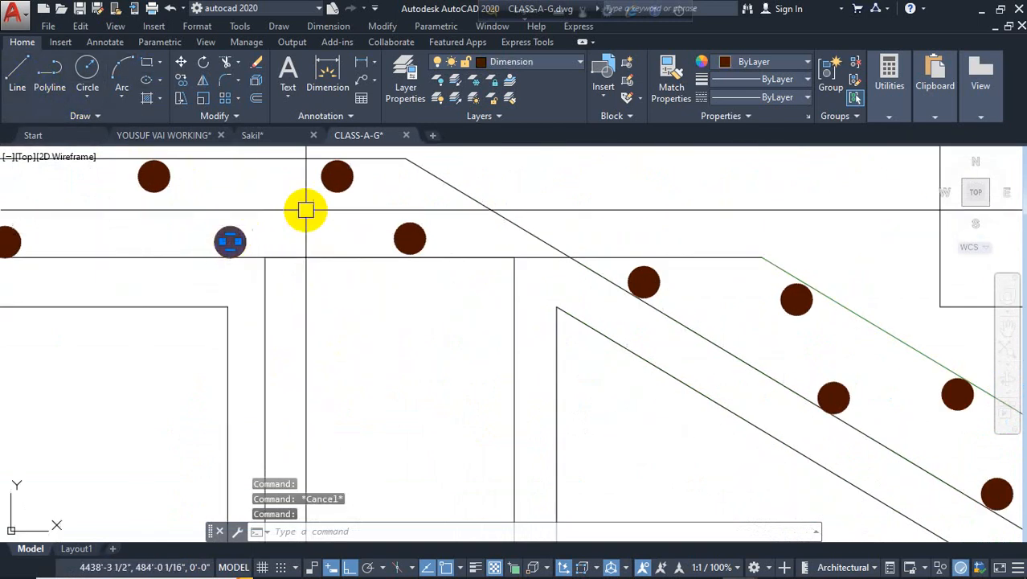
{"action": "type", "text": "co"}
{"action": "key", "text": "Return"}
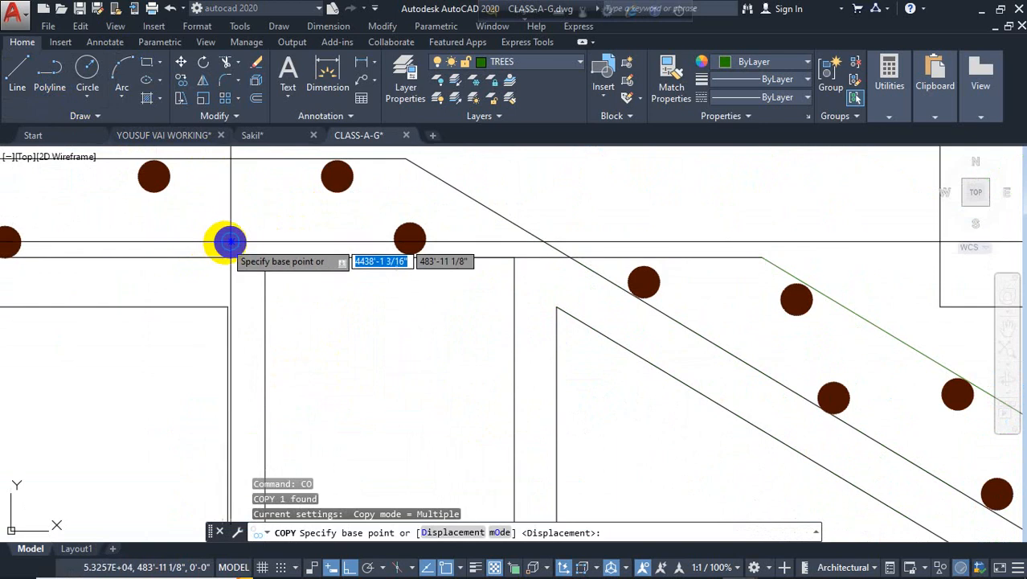
{"action": "left_click", "coordinate": [230, 241]}
{"action": "scroll", "coordinate": [242, 242], "scroll_direction": "down", "scroll_amount": 2}
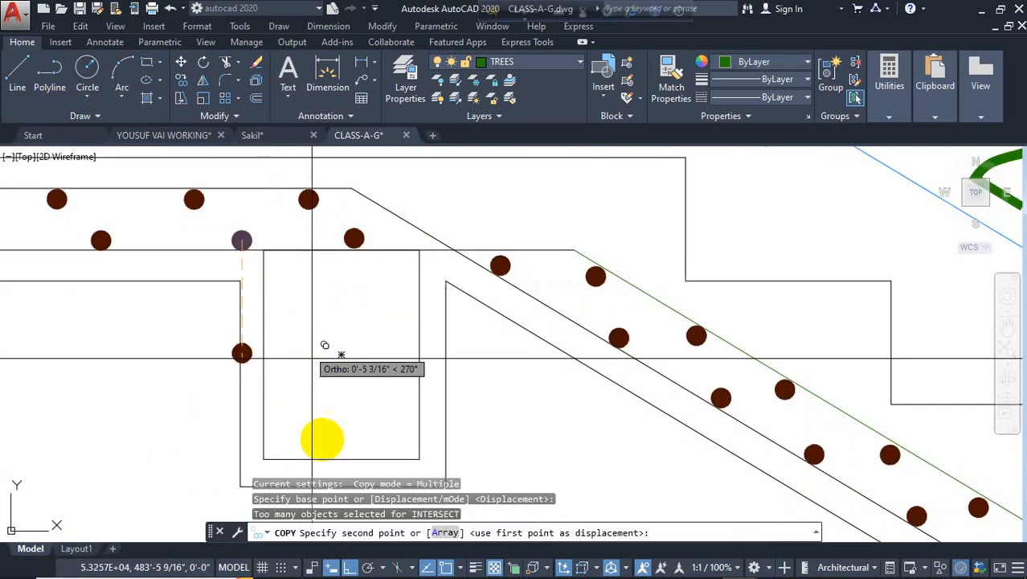
{"action": "left_click", "coordinate": [347, 567]}
{"action": "scroll", "coordinate": [287, 483], "scroll_direction": "up", "scroll_amount": 3}
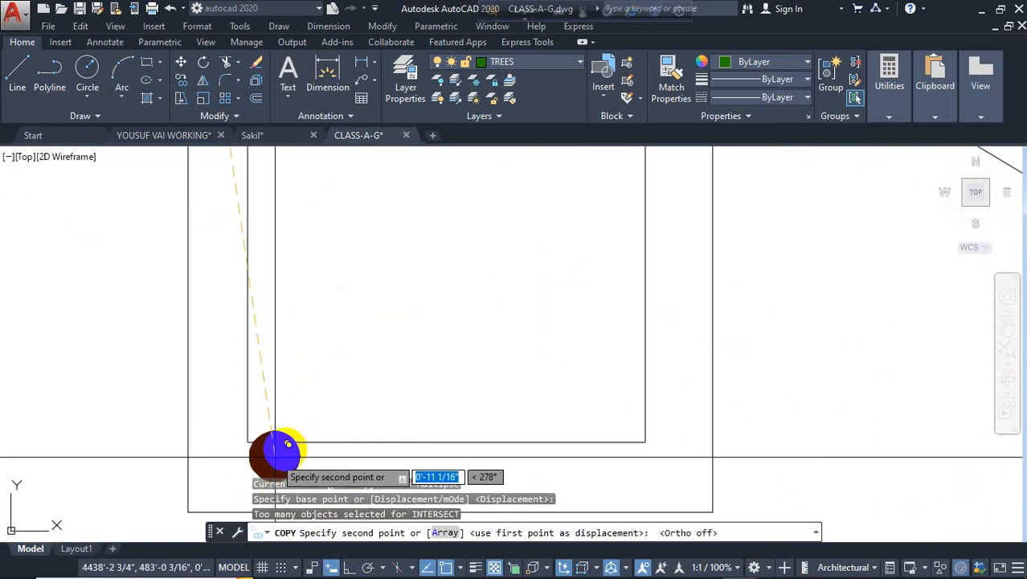
{"action": "left_click", "coordinate": [273, 413]}
Place further copies of the rebar dot in the upper-left, upper-right and lower-right corners of the top landing beam's stirrup.
{"action": "scroll", "coordinate": [322, 361], "scroll_direction": "down", "scroll_amount": 2}
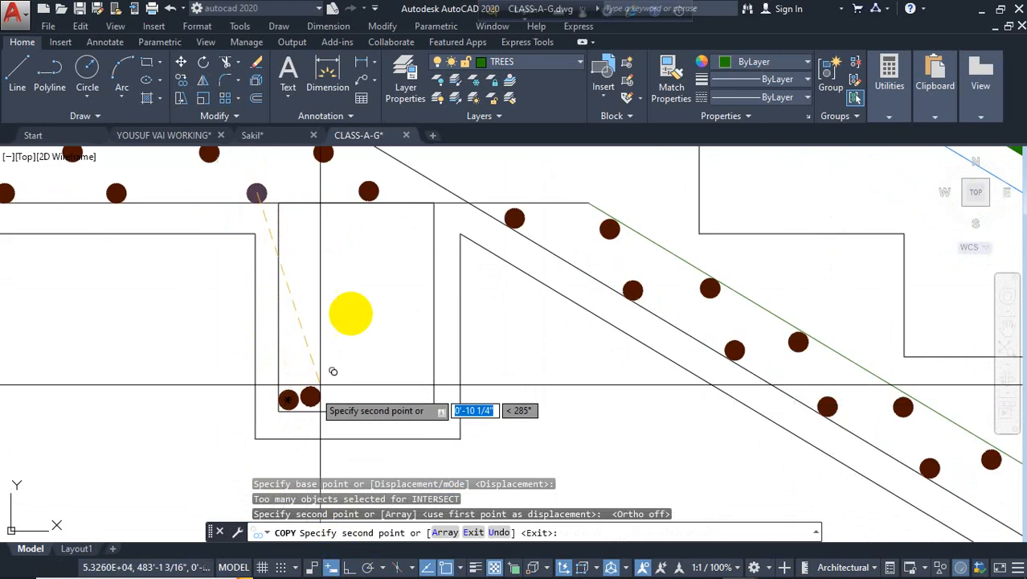
{"action": "scroll", "coordinate": [298, 225], "scroll_direction": "up", "scroll_amount": 2}
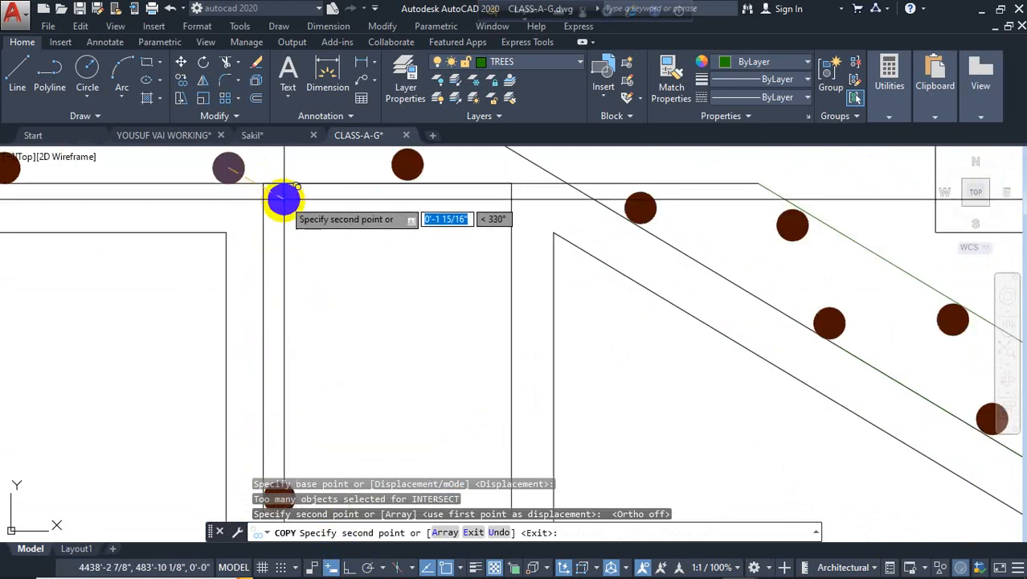
{"action": "left_click", "coordinate": [282, 201]}
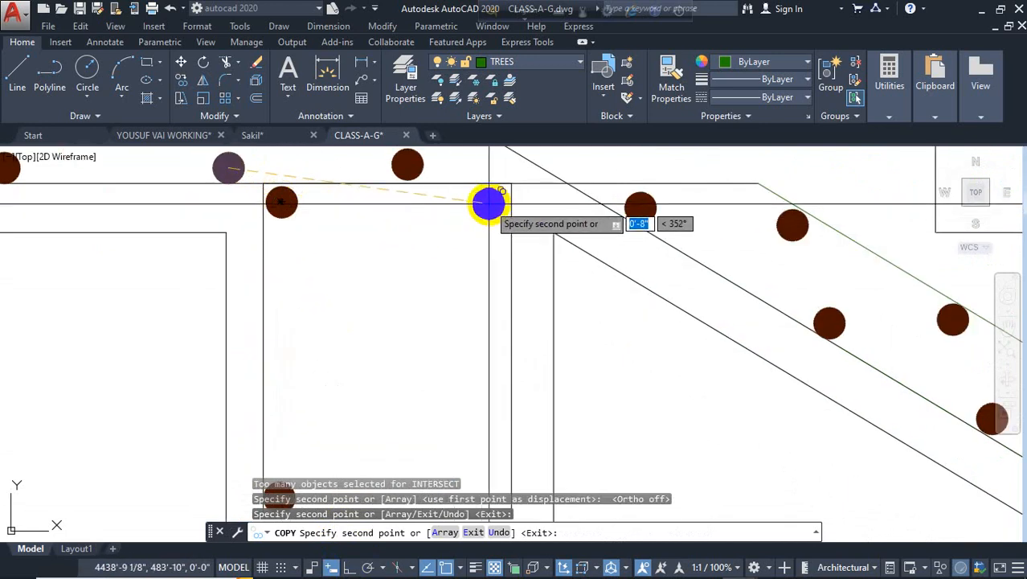
{"action": "left_click", "coordinate": [496, 200]}
{"action": "scroll", "coordinate": [478, 337], "scroll_direction": "down", "scroll_amount": 2}
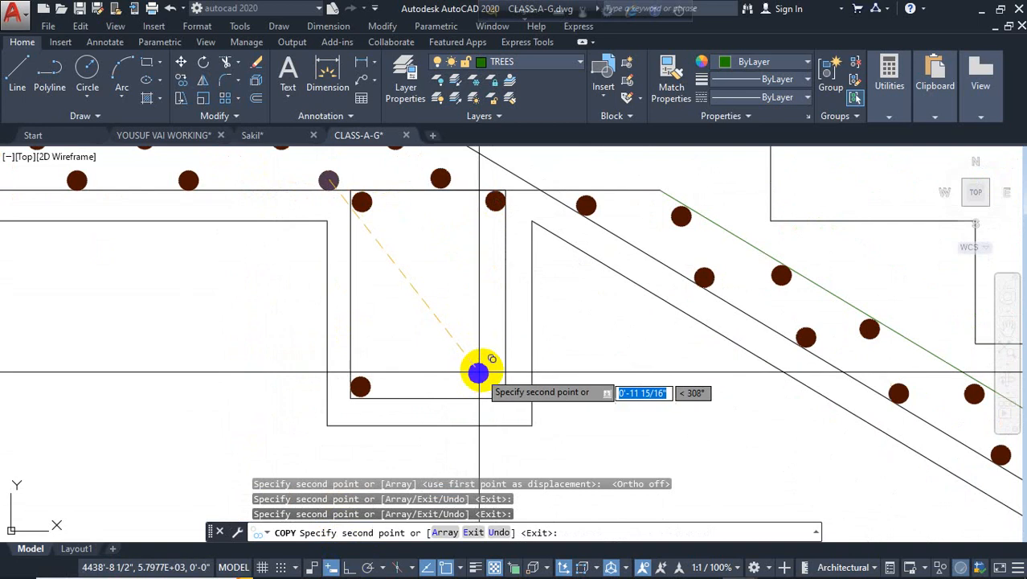
{"action": "scroll", "coordinate": [490, 386], "scroll_direction": "up", "scroll_amount": 4}
{"action": "left_click", "coordinate": [515, 417]}
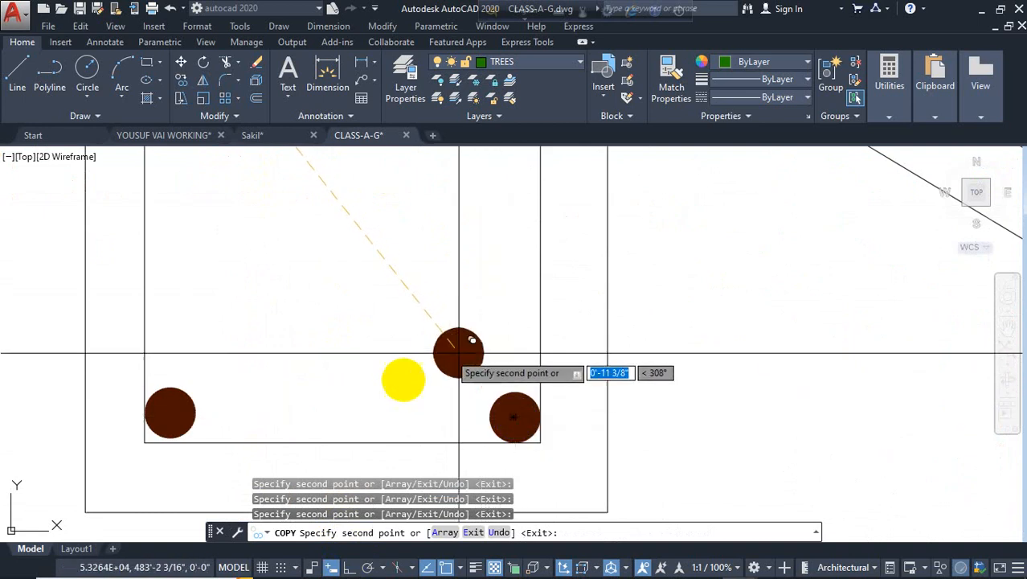
Place two more rebar dot copies just below the upper corner bars in the top landing beam's stirrup, and finish copying.
{"action": "scroll", "coordinate": [367, 395], "scroll_direction": "down", "scroll_amount": 4}
{"action": "scroll", "coordinate": [373, 290], "scroll_direction": "up", "scroll_amount": 2}
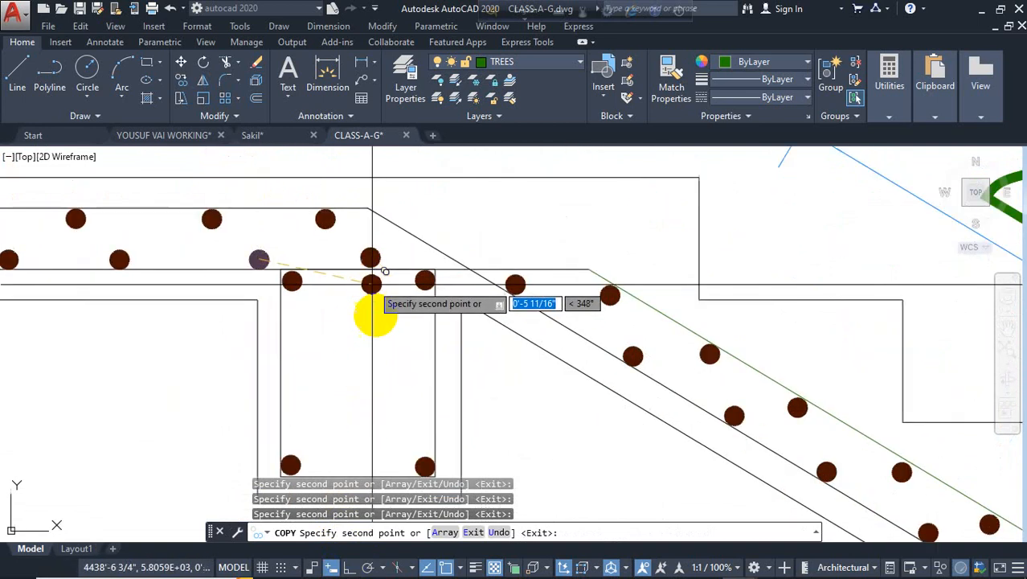
{"action": "left_click", "coordinate": [425, 329]}
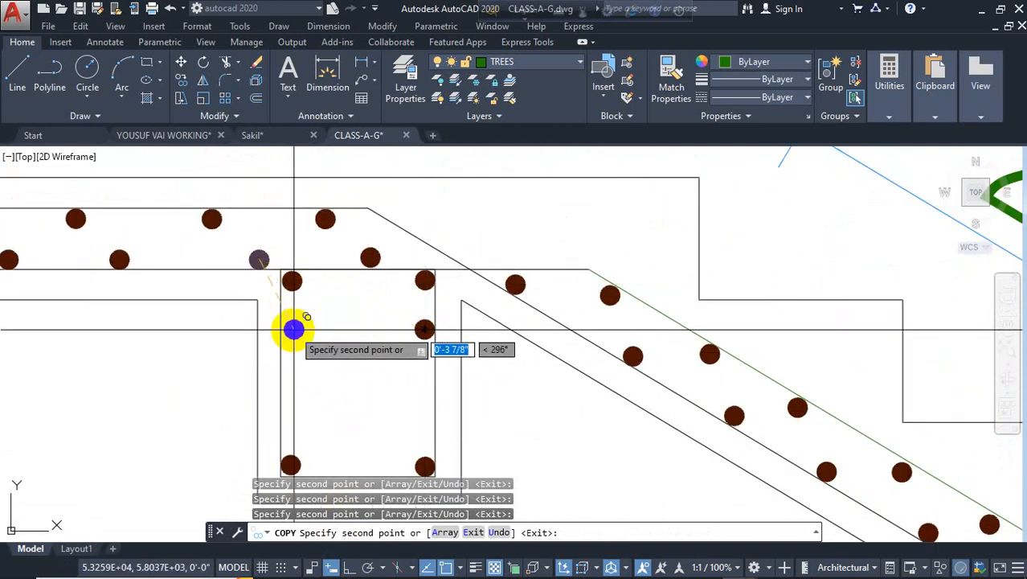
{"action": "scroll", "coordinate": [337, 297], "scroll_direction": "down", "scroll_amount": 5}
{"action": "key", "text": "Escape"}
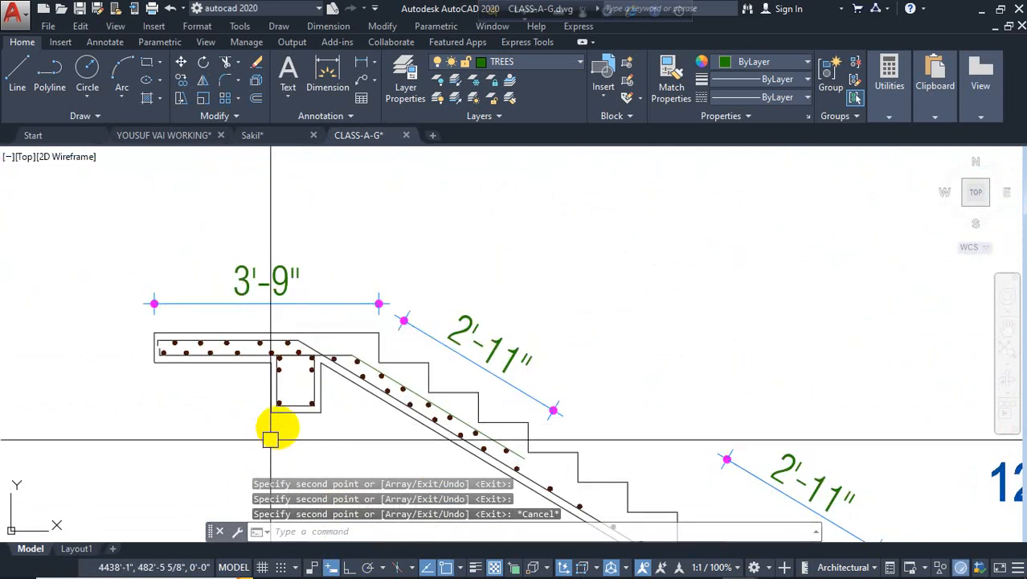
Delete the loose "12mm Ø @ 4" C/C" label beside the new staircase section.
{"action": "scroll", "coordinate": [270, 438], "scroll_direction": "up", "scroll_amount": 4}
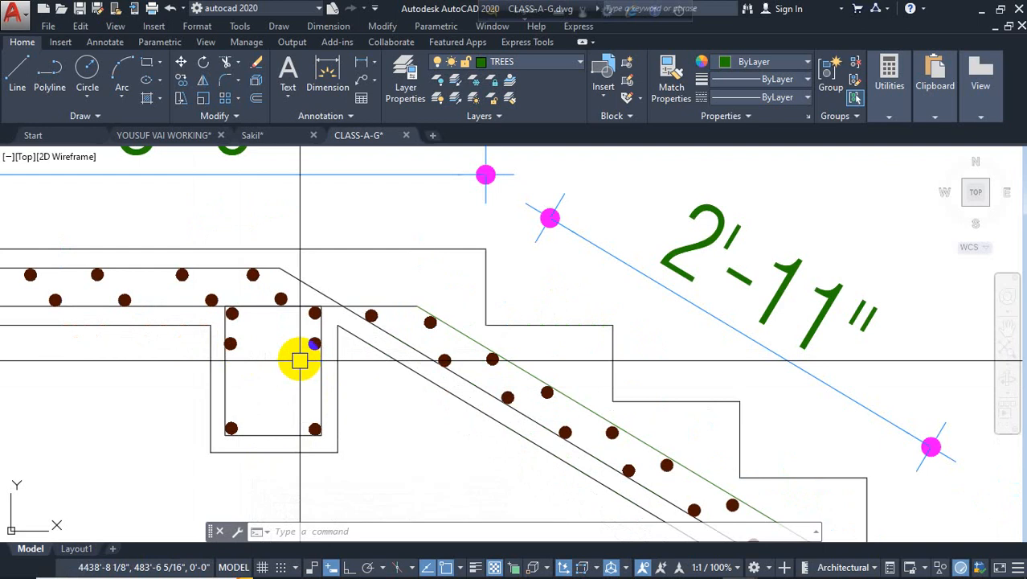
{"action": "scroll", "coordinate": [299, 361], "scroll_direction": "down", "scroll_amount": 5}
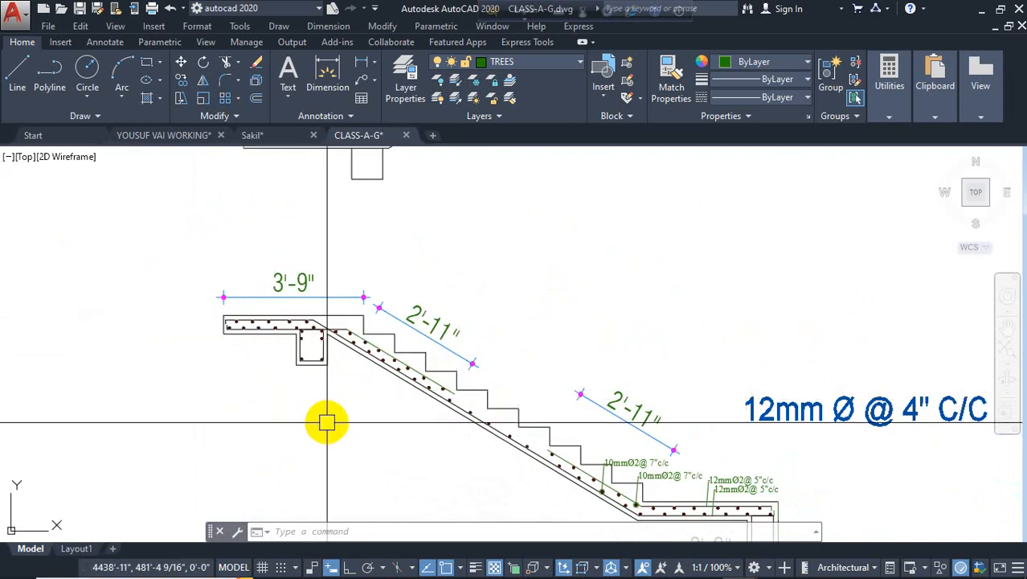
{"action": "scroll", "coordinate": [317, 355], "scroll_direction": "up", "scroll_amount": 4}
{"action": "scroll", "coordinate": [181, 372], "scroll_direction": "down", "scroll_amount": 4}
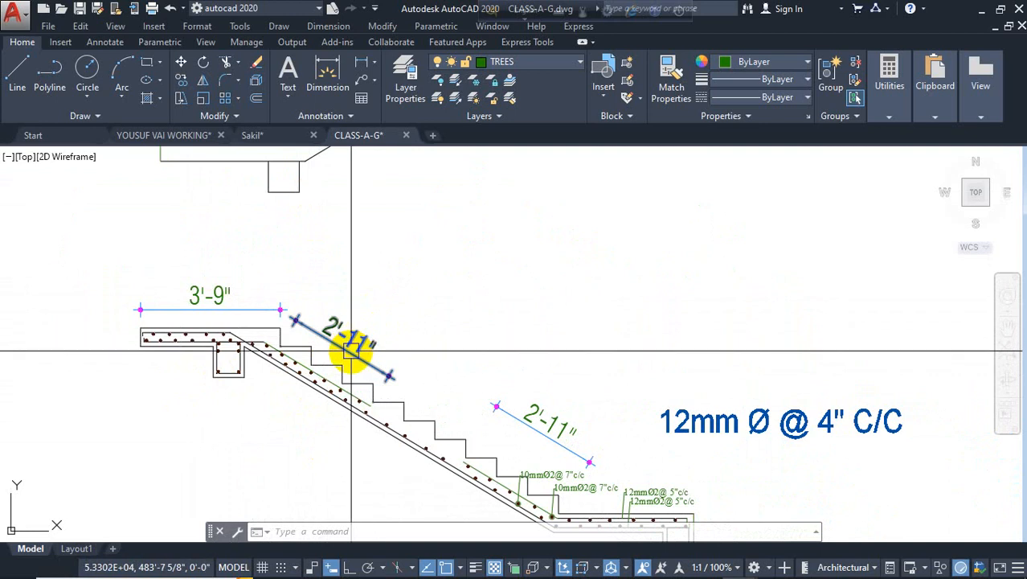
{"action": "scroll", "coordinate": [301, 408], "scroll_direction": "down", "scroll_amount": 3}
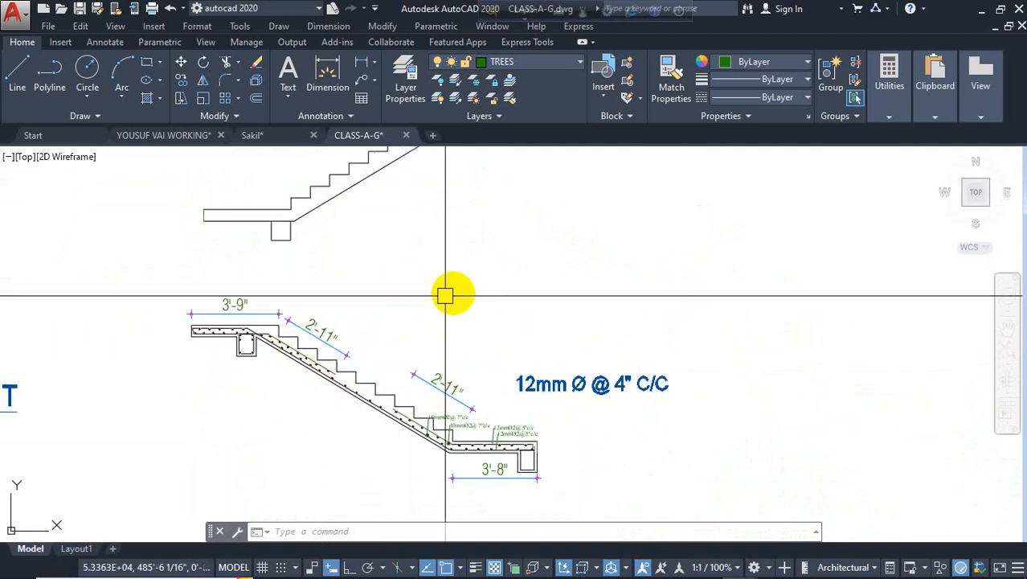
{"action": "scroll", "coordinate": [445, 299], "scroll_direction": "down", "scroll_amount": 2}
{"action": "mouse_move", "coordinate": [356, 343]}
{"action": "middle_mouse_down"}
{"action": "mouse_move", "coordinate": [679, 327]}
{"action": "mouse_move", "coordinate": [618, 323]}
{"action": "middle_mouse_up"}
{"action": "scroll", "coordinate": [489, 323], "scroll_direction": "down", "scroll_amount": 2}
{"action": "scroll", "coordinate": [691, 325], "scroll_direction": "up", "scroll_amount": 2}
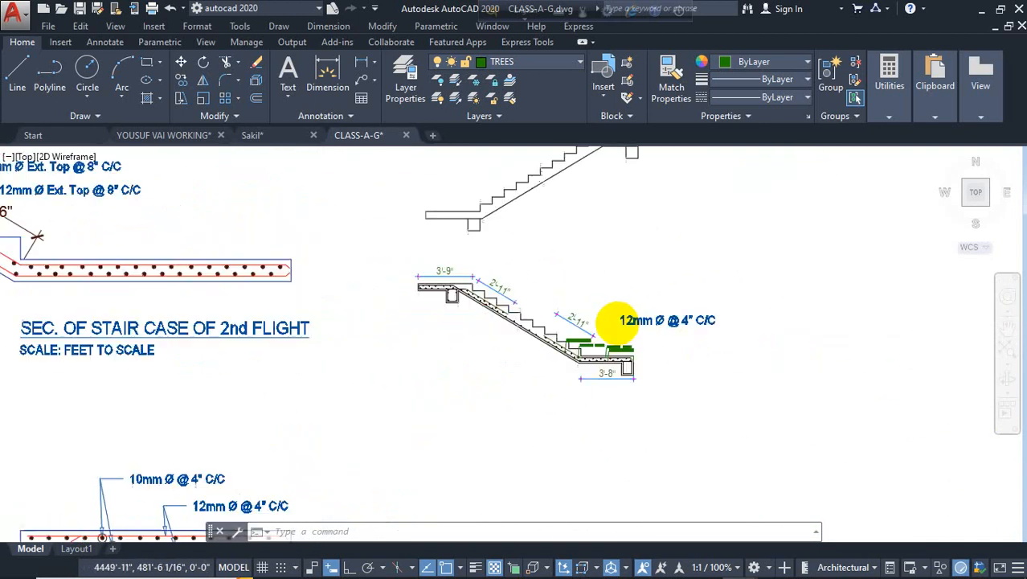
{"action": "scroll", "coordinate": [617, 320], "scroll_direction": "up", "scroll_amount": 4}
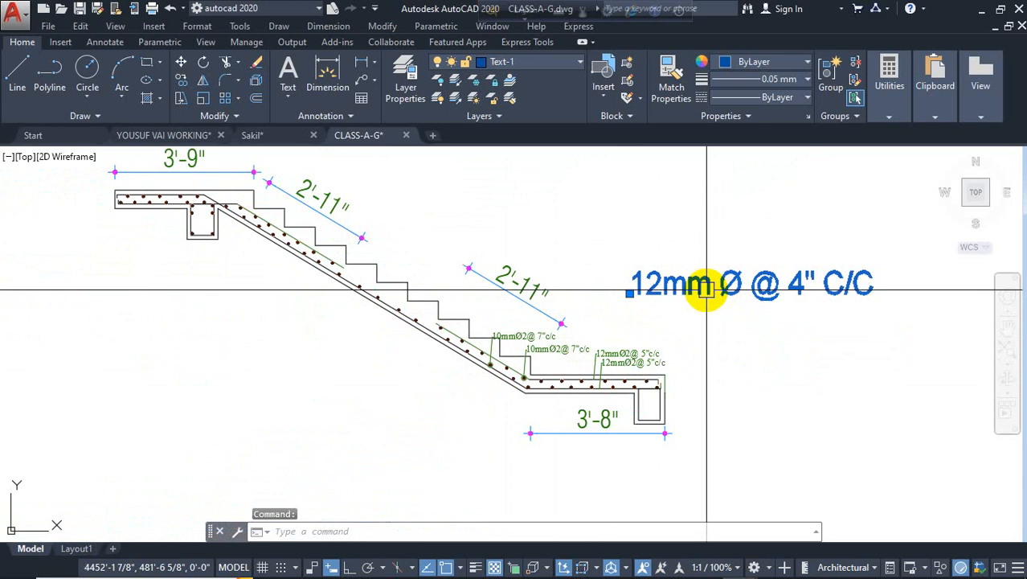
{"action": "key", "text": "Delete"}
{"action": "scroll", "coordinate": [559, 273], "scroll_direction": "down", "scroll_amount": 2}
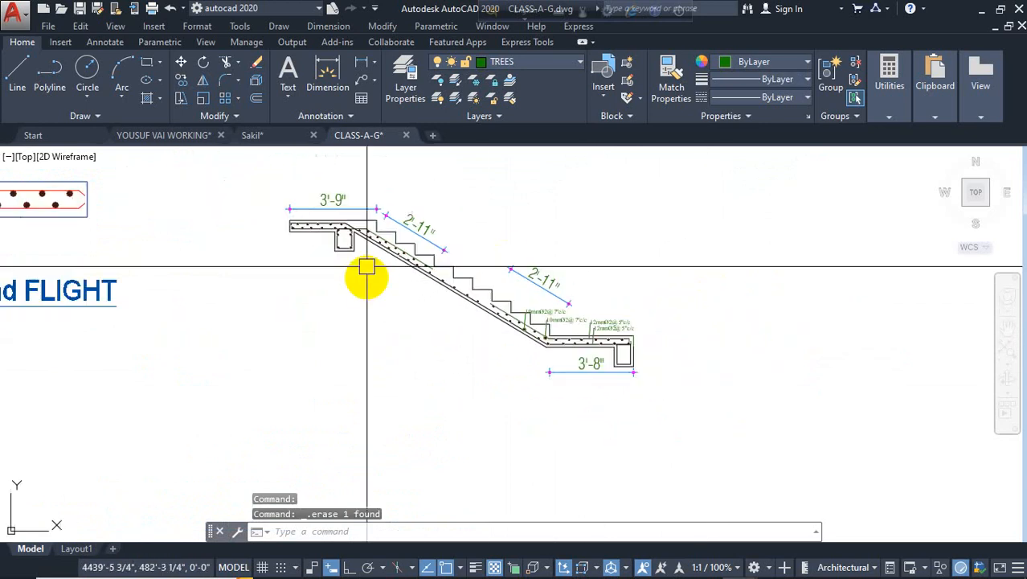
Erase the plain, unreinforced stair outline above the detailed staircase section.
{"action": "scroll", "coordinate": [424, 344], "scroll_direction": "down", "scroll_amount": 2}
{"action": "left_click", "coordinate": [568, 221]}
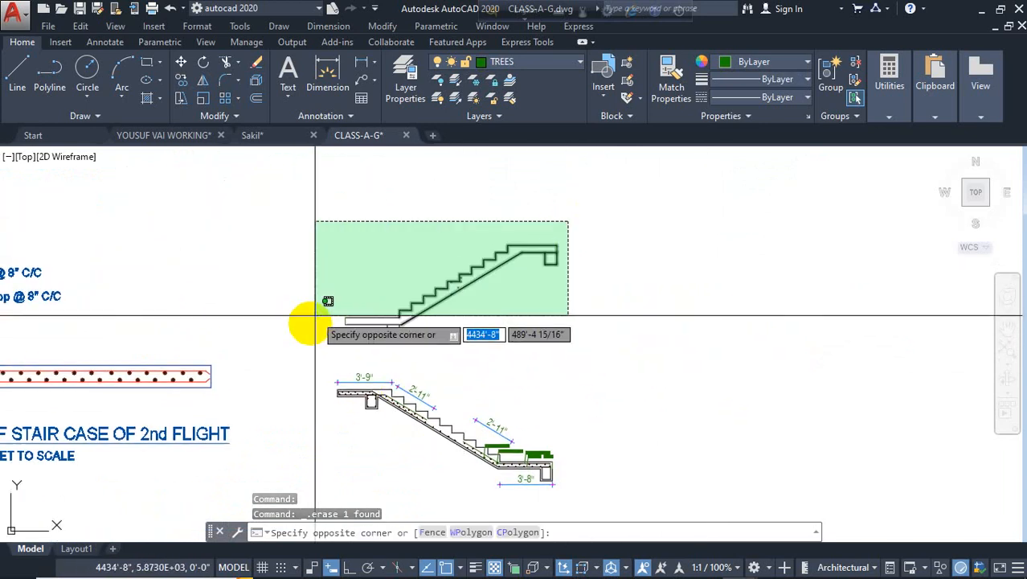
{"action": "left_click", "coordinate": [314, 349]}
{"action": "scroll", "coordinate": [568, 269], "scroll_direction": "down", "scroll_amount": 2}
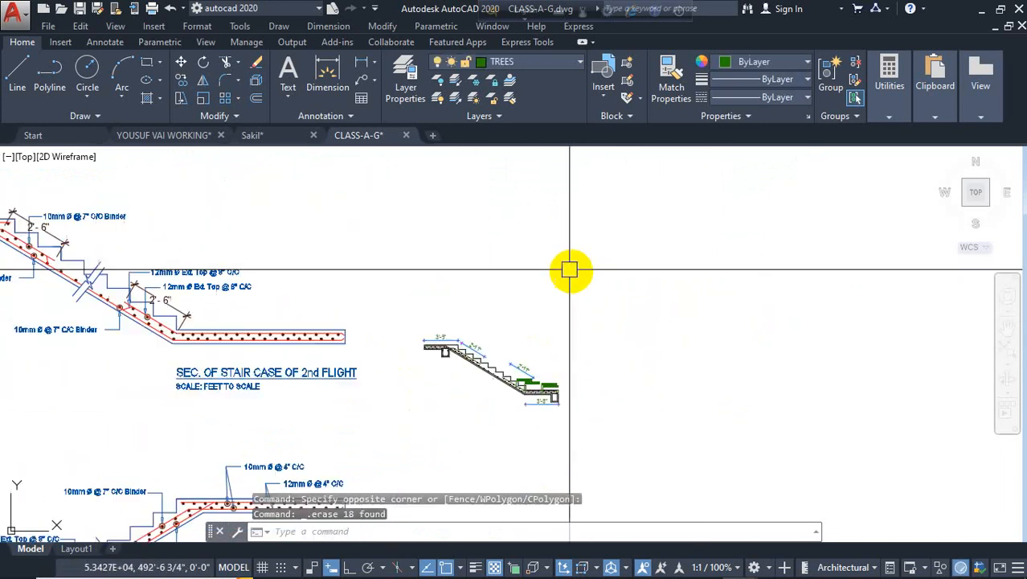
Turn ortho mode on and try to mirror the whole detailed staircase section about a horizontal line above it.
{"action": "left_click", "coordinate": [624, 287]}
{"action": "left_click", "coordinate": [399, 441]}
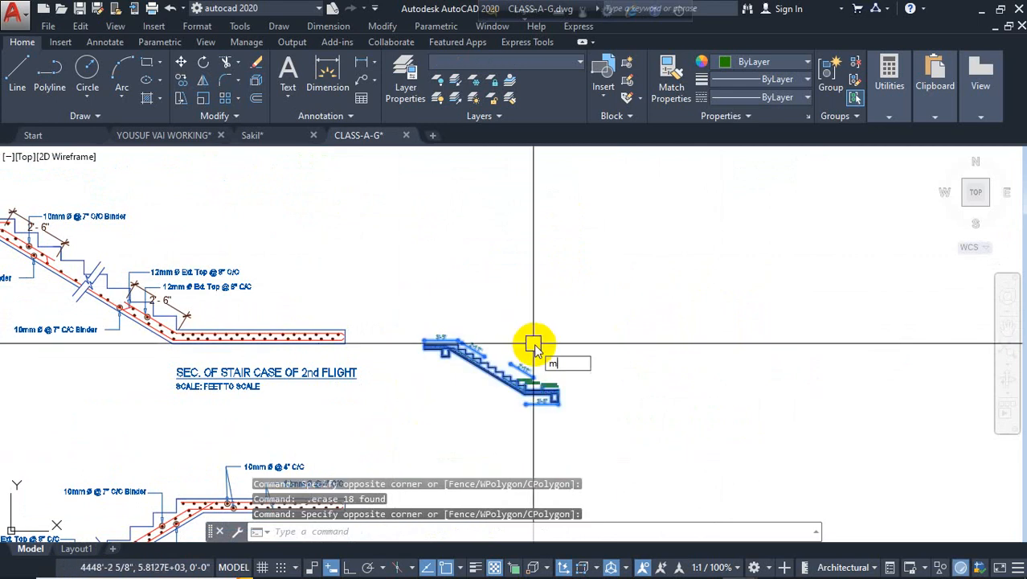
{"action": "type", "text": "mi"}
{"action": "key", "text": "Return"}
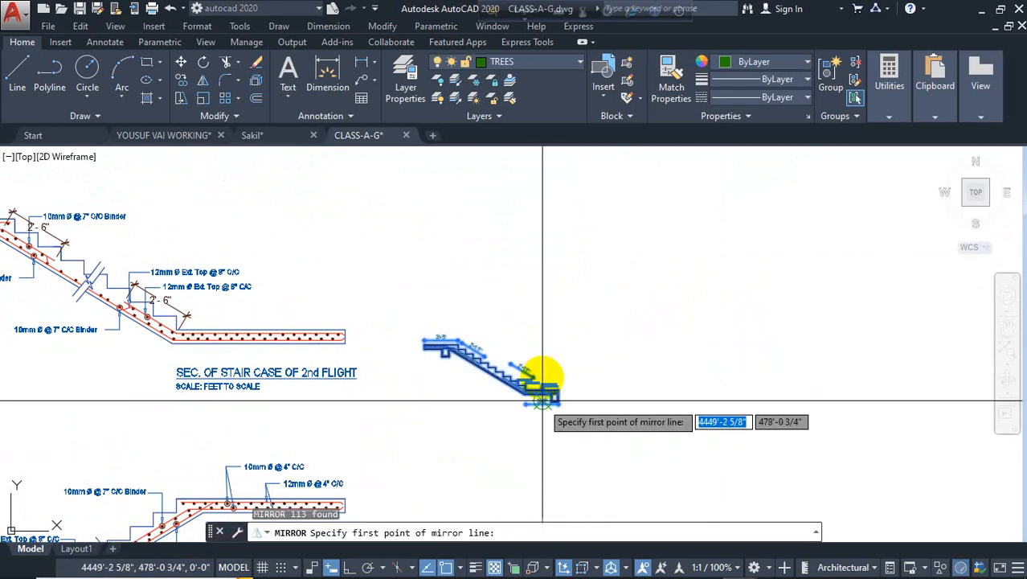
{"action": "left_click", "coordinate": [348, 568]}
{"action": "left_click", "coordinate": [574, 325]}
{"action": "left_click", "coordinate": [605, 323]}
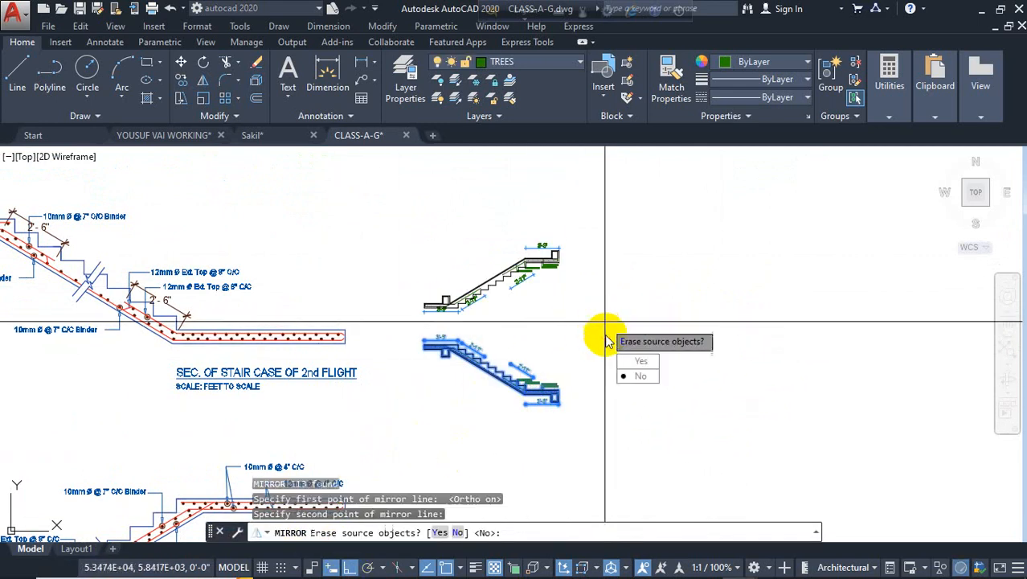
{"action": "scroll", "coordinate": [567, 328], "scroll_direction": "up", "scroll_amount": 2}
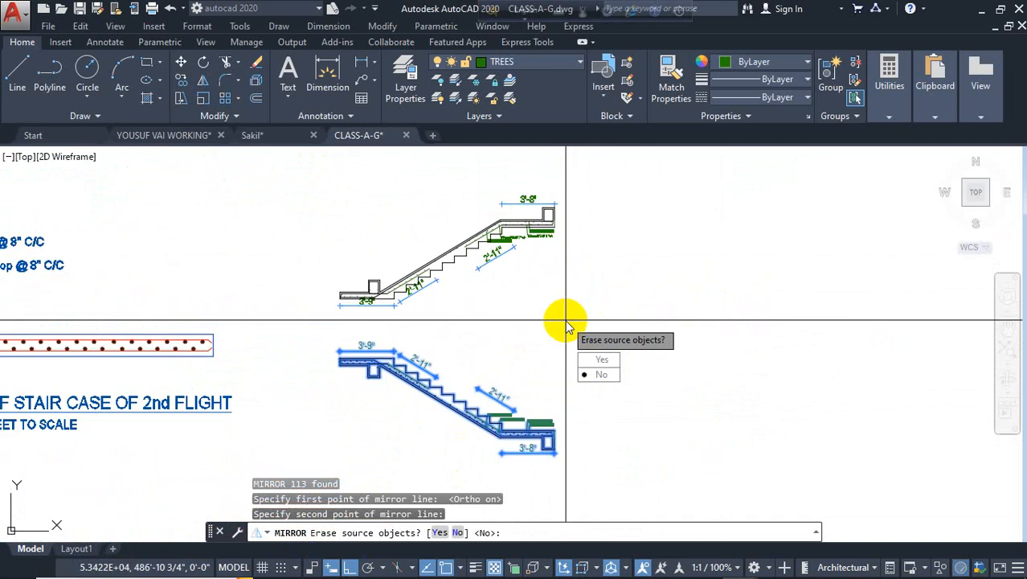
{"action": "key", "text": "Escape"}
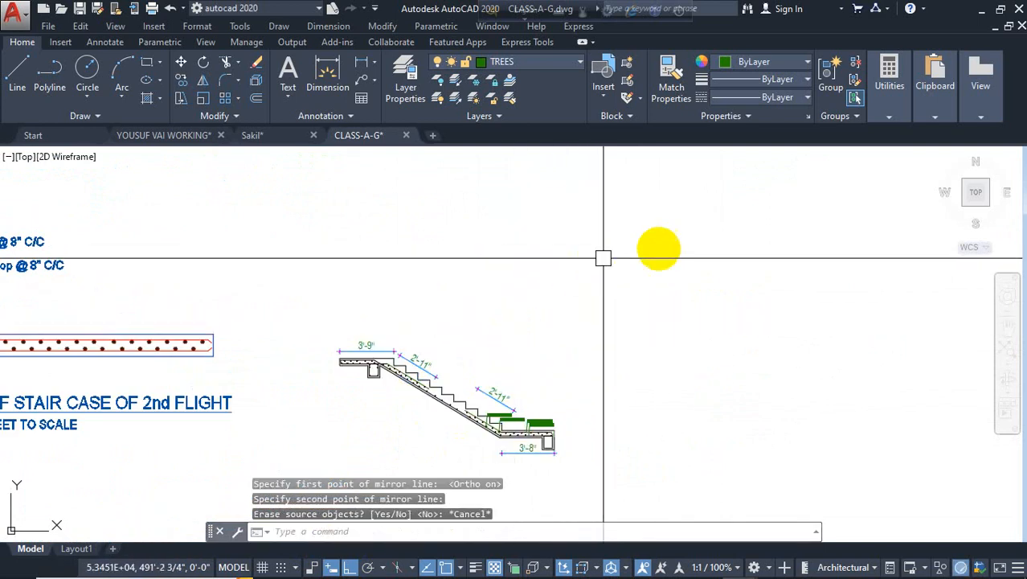
{"action": "scroll", "coordinate": [657, 246], "scroll_direction": "down", "scroll_amount": 2}
{"action": "left_click", "coordinate": [658, 243]}
{"action": "left_click", "coordinate": [398, 407]}
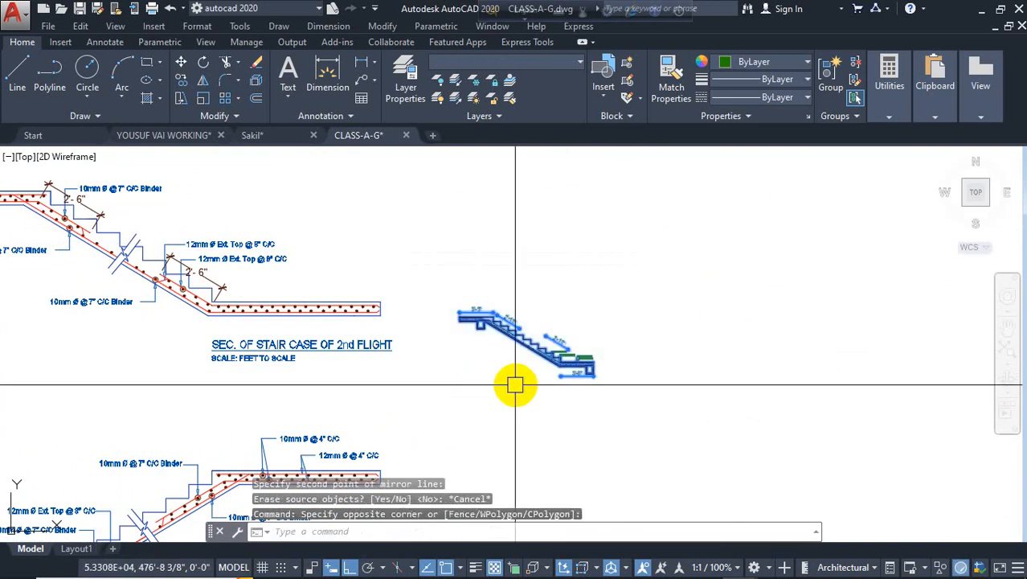
{"action": "key", "text": "Return"}
{"action": "left_click", "coordinate": [543, 252]}
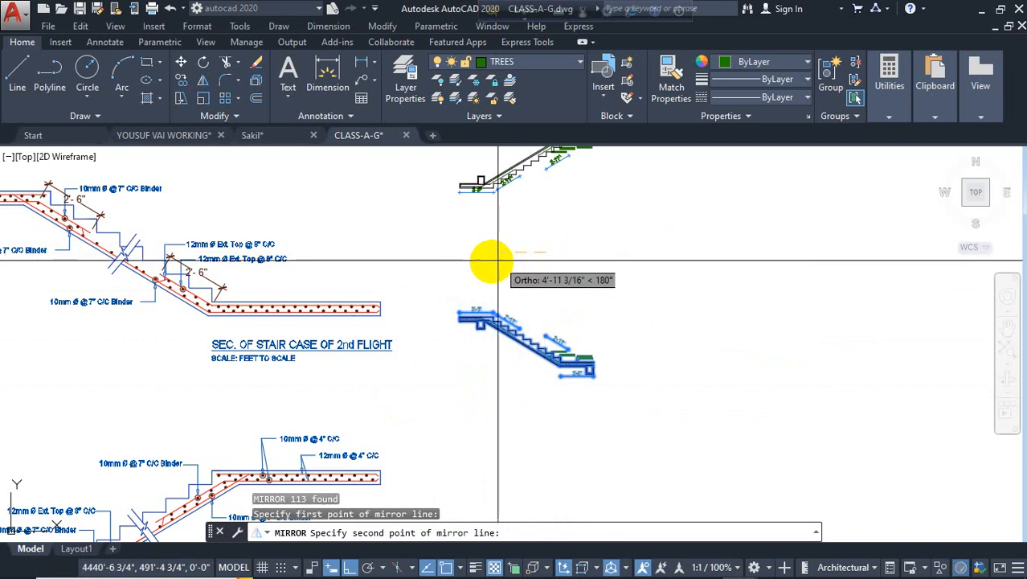
{"action": "scroll", "coordinate": [463, 305], "scroll_direction": "down", "scroll_amount": 3}
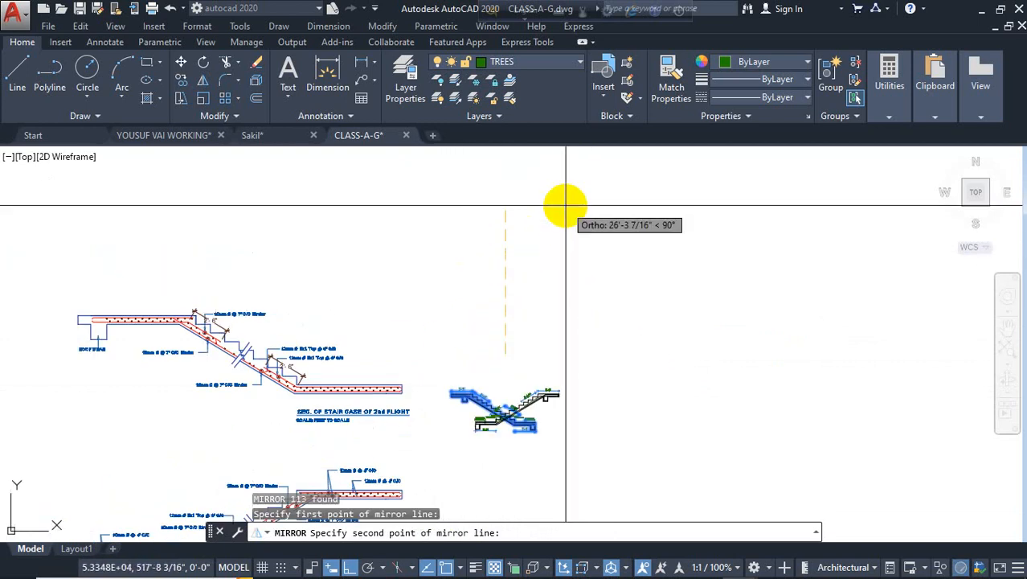
{"action": "key", "text": "Escape"}
{"action": "middle_click_drag", "start_coordinate": [551, 287], "coordinate": [535, 223]}
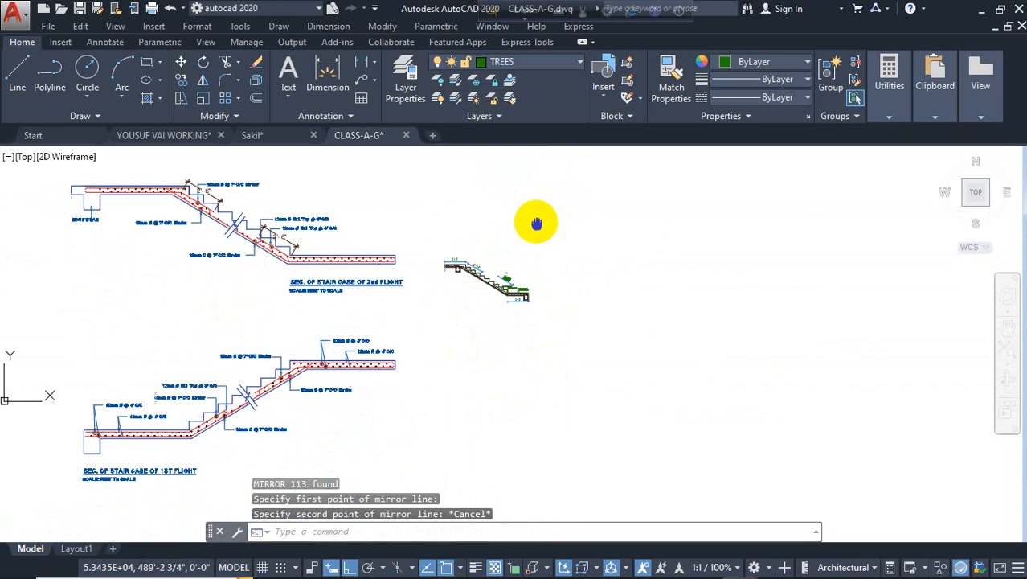
{"action": "left_click", "coordinate": [550, 217]}
{"action": "left_click", "coordinate": [437, 296]}
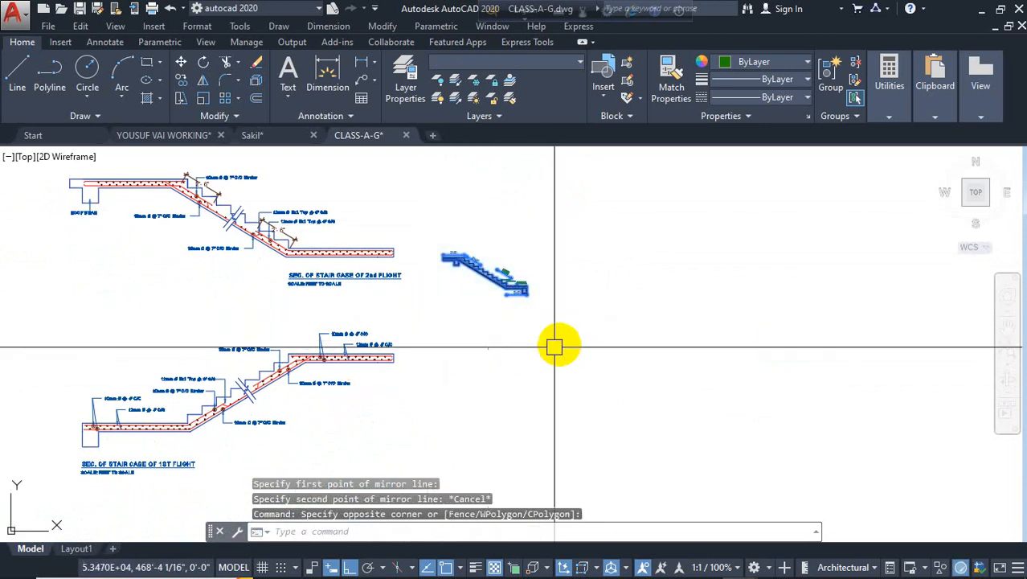
{"action": "type", "text": "mi"}
{"action": "key", "text": "Return"}
{"action": "left_click", "coordinate": [582, 288]}
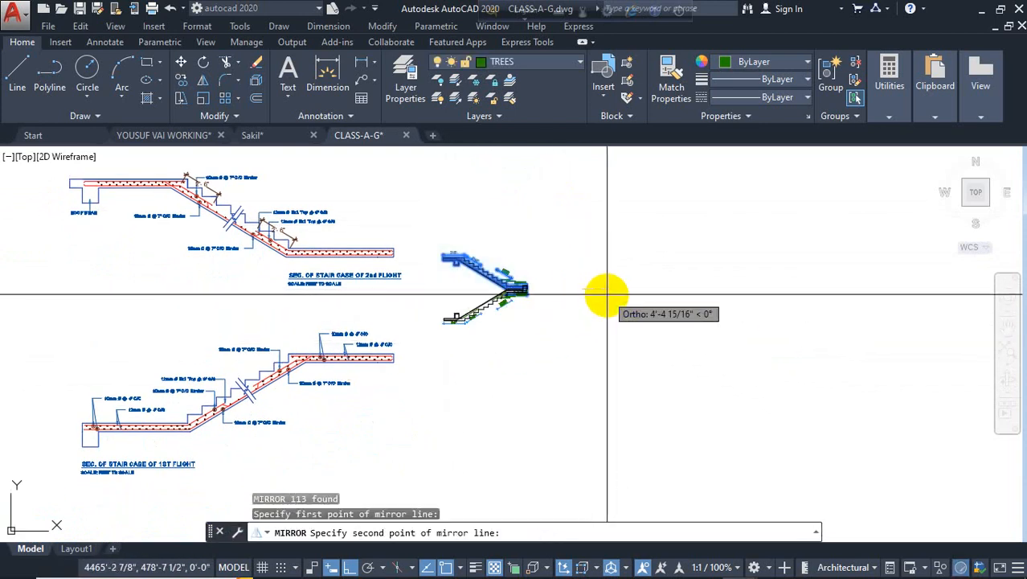
{"action": "key", "text": "Escape"}
{"action": "left_click", "coordinate": [560, 213]}
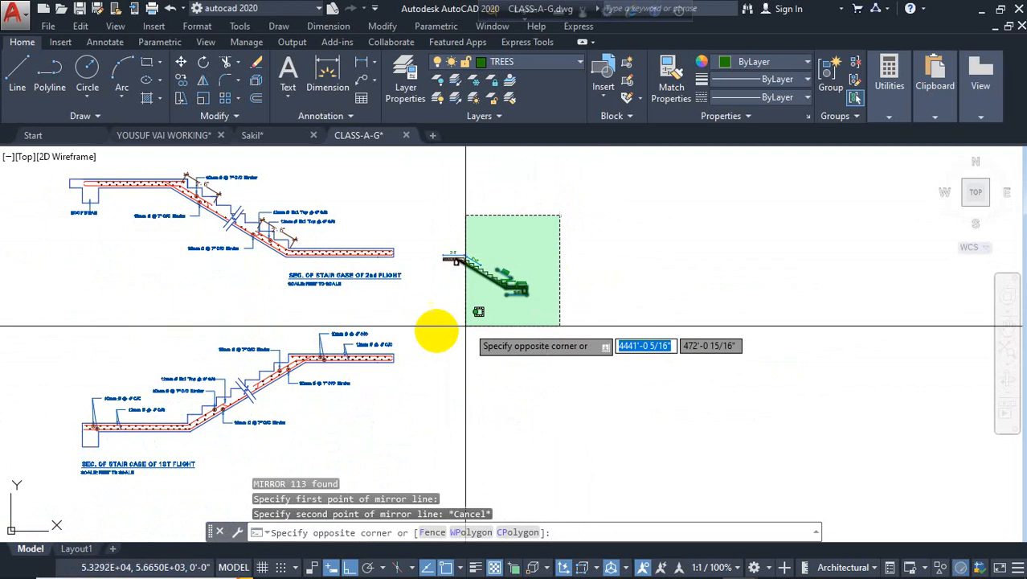
{"action": "left_click", "coordinate": [432, 331]}
{"action": "type", "text": "mi"}
{"action": "key", "text": "Return"}
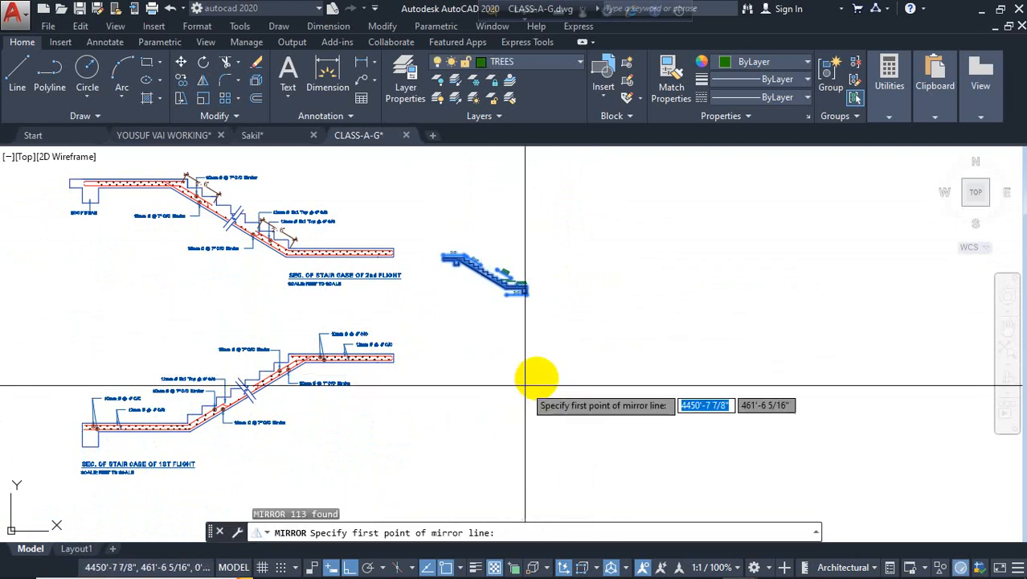
{"action": "left_click", "coordinate": [553, 340]}
{"action": "left_click", "coordinate": [582, 341]}
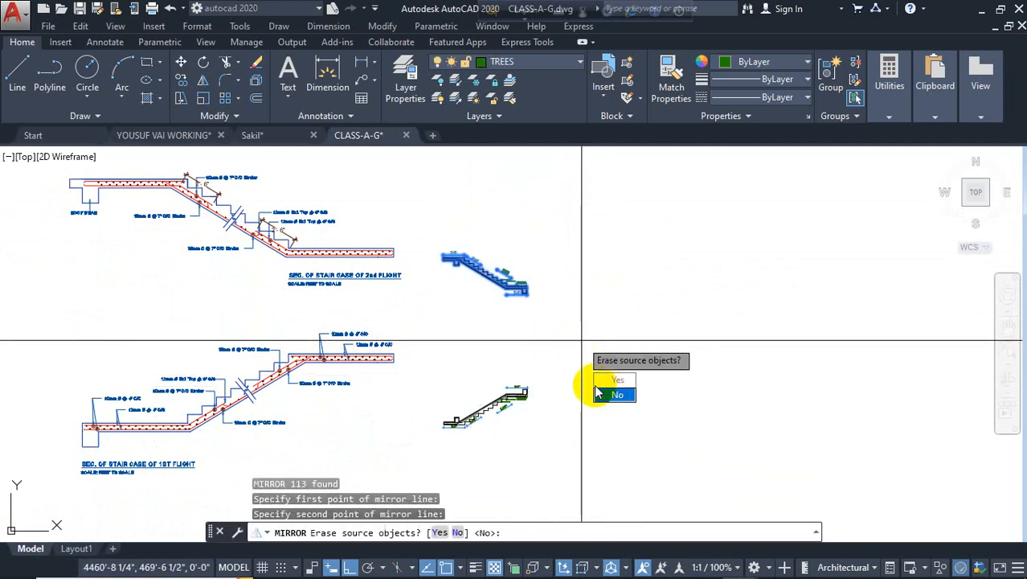
{"action": "scroll", "coordinate": [493, 394], "scroll_direction": "up", "scroll_amount": 5}
{"action": "key", "text": "Escape"}
{"action": "scroll", "coordinate": [567, 301], "scroll_direction": "down", "scroll_amount": 5}
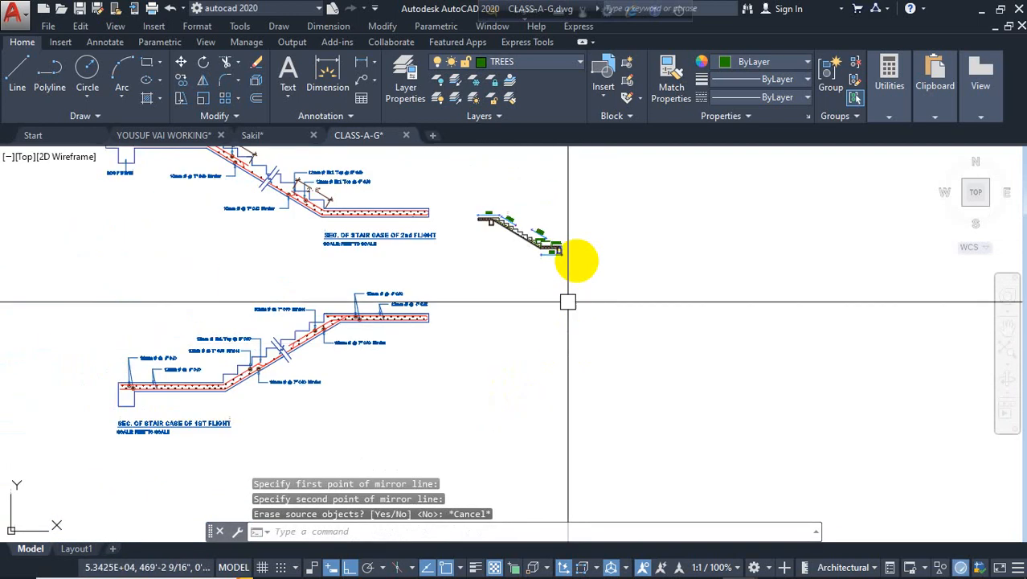
Mirror the whole staircase section about a vertical line just beyond its lower landing, keeping the source objects.
{"action": "left_click", "coordinate": [604, 194]}
{"action": "left_click", "coordinate": [470, 275]}
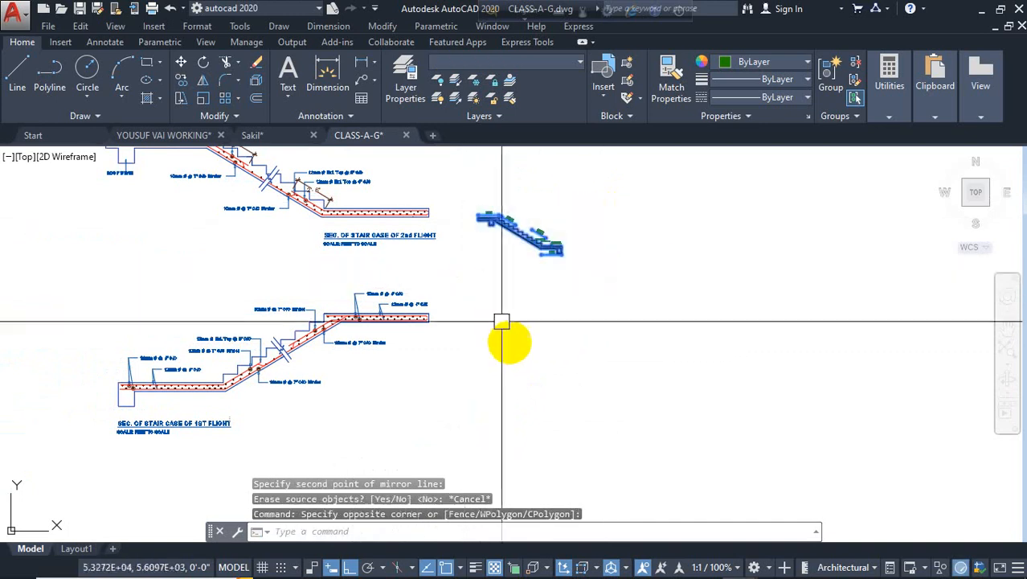
{"action": "type", "text": "mi"}
{"action": "key", "text": "Return"}
{"action": "left_click", "coordinate": [581, 248]}
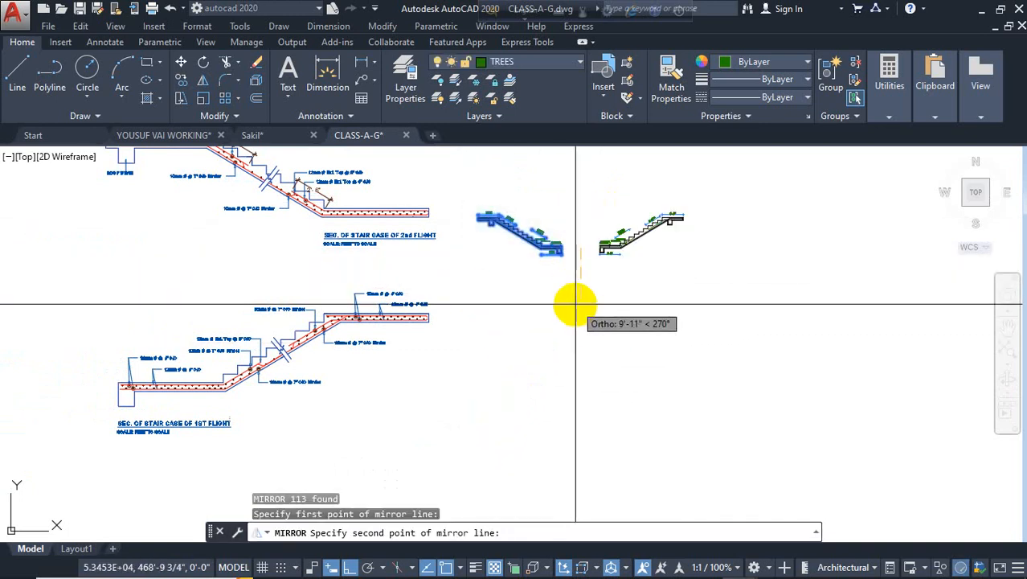
{"action": "left_click", "coordinate": [605, 362]}
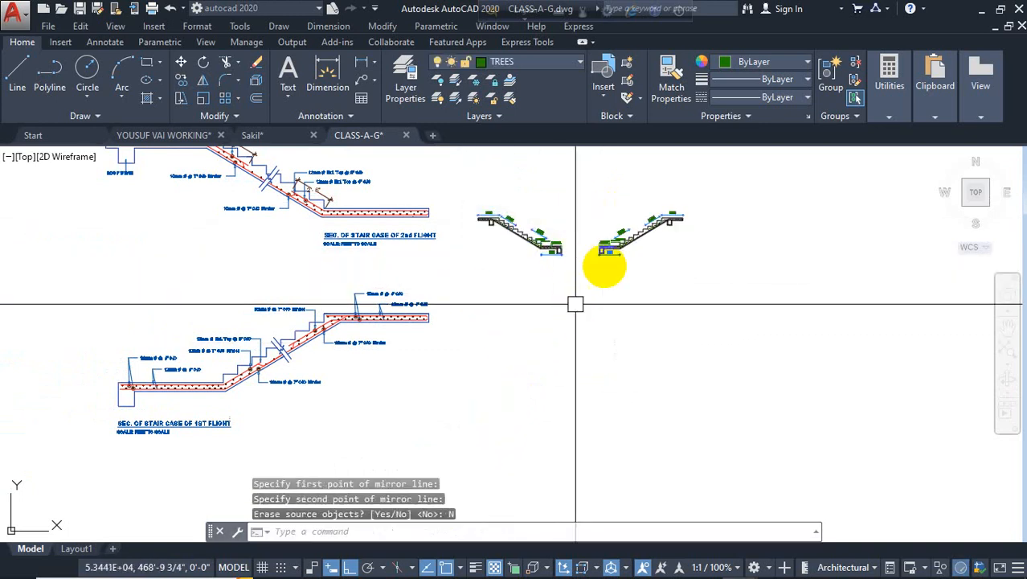
Move the mirrored staircase section directly above the original, roughly aligning their ends.
{"action": "middle_click_drag", "start_coordinate": [605, 265], "coordinate": [601, 307]}
{"action": "left_click", "coordinate": [695, 227]}
{"action": "left_click", "coordinate": [566, 321]}
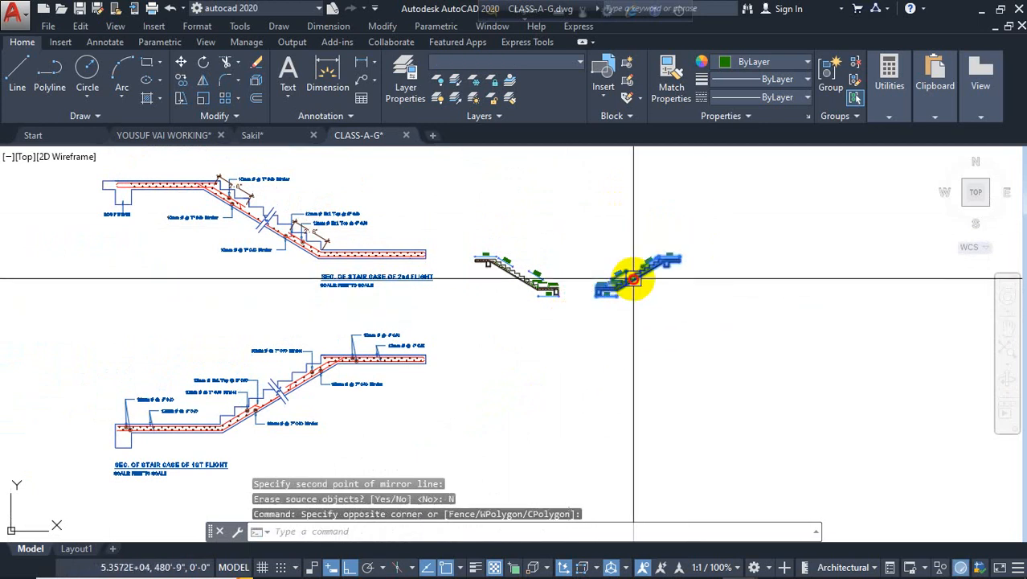
{"action": "left_click_drag", "start_coordinate": [629, 289], "coordinate": [522, 219]}
{"action": "scroll", "coordinate": [522, 241], "scroll_direction": "up", "scroll_amount": 5}
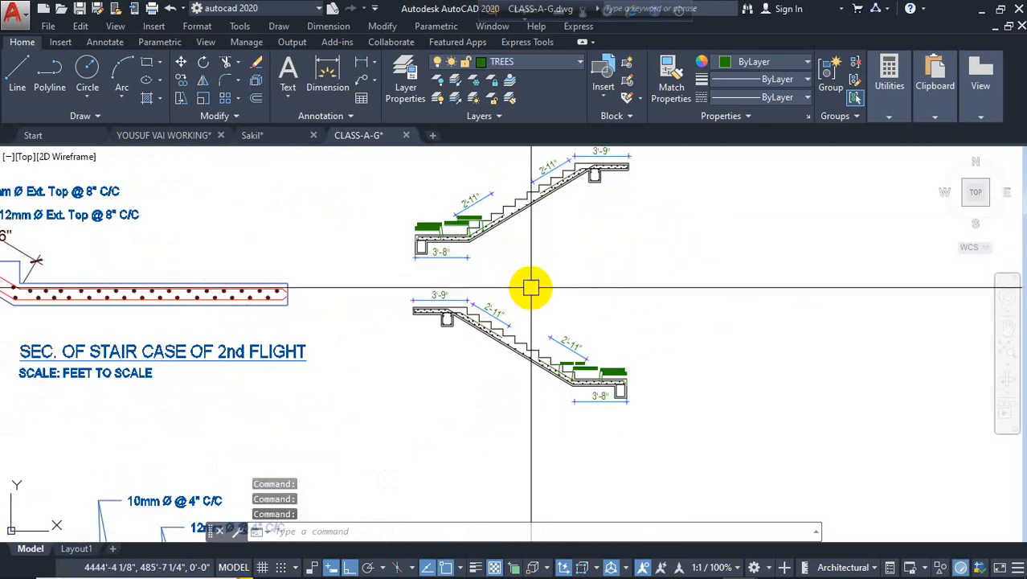
{"action": "middle_click_drag", "start_coordinate": [625, 264], "coordinate": [643, 279]}
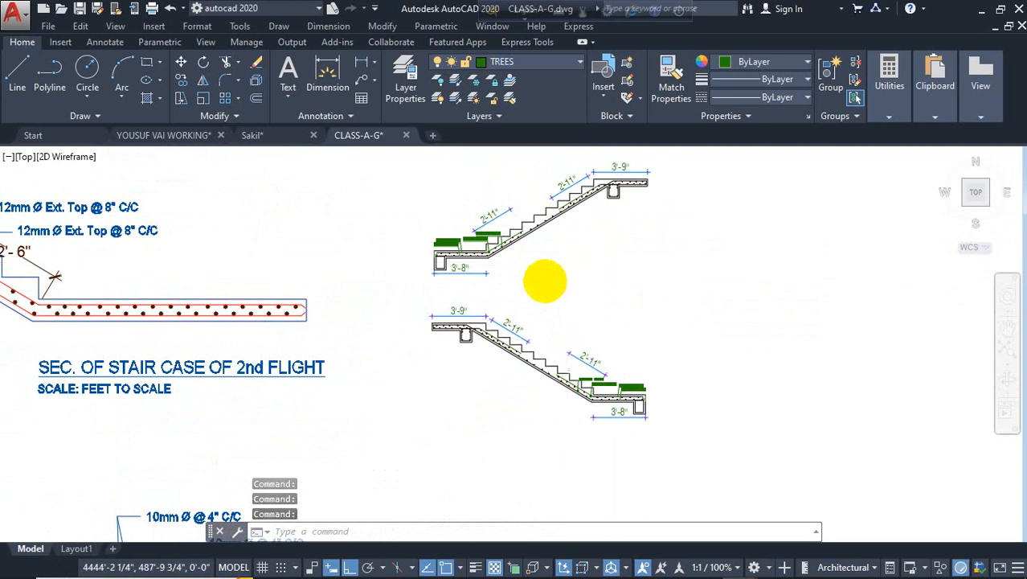
{"action": "scroll", "coordinate": [554, 273], "scroll_direction": "down", "scroll_amount": 3}
{"action": "middle_click_drag", "start_coordinate": [461, 355], "coordinate": [519, 364]}
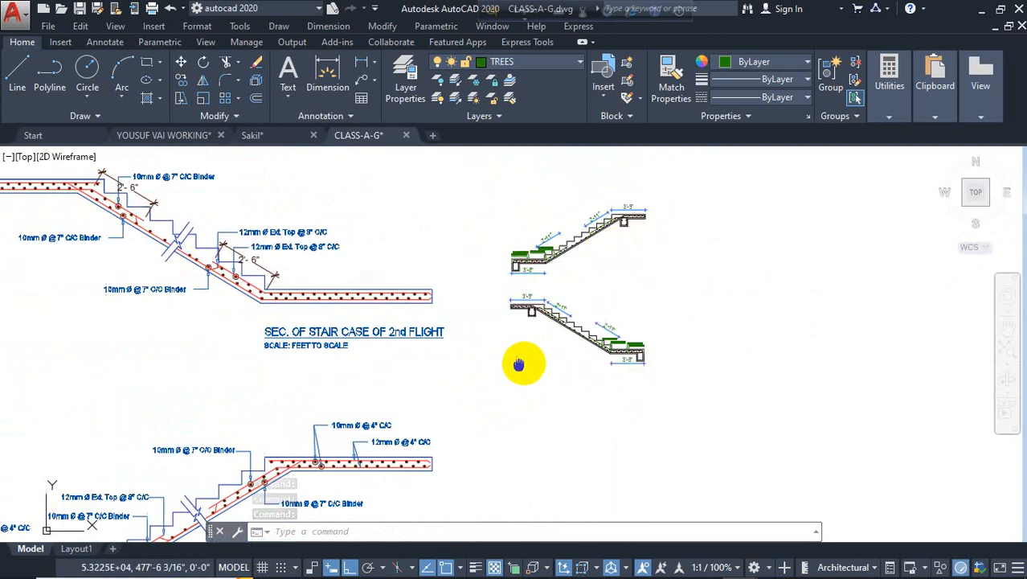
{"action": "scroll", "coordinate": [491, 351], "scroll_direction": "down", "scroll_amount": 2}
{"action": "scroll", "coordinate": [568, 305], "scroll_direction": "up", "scroll_amount": 4}
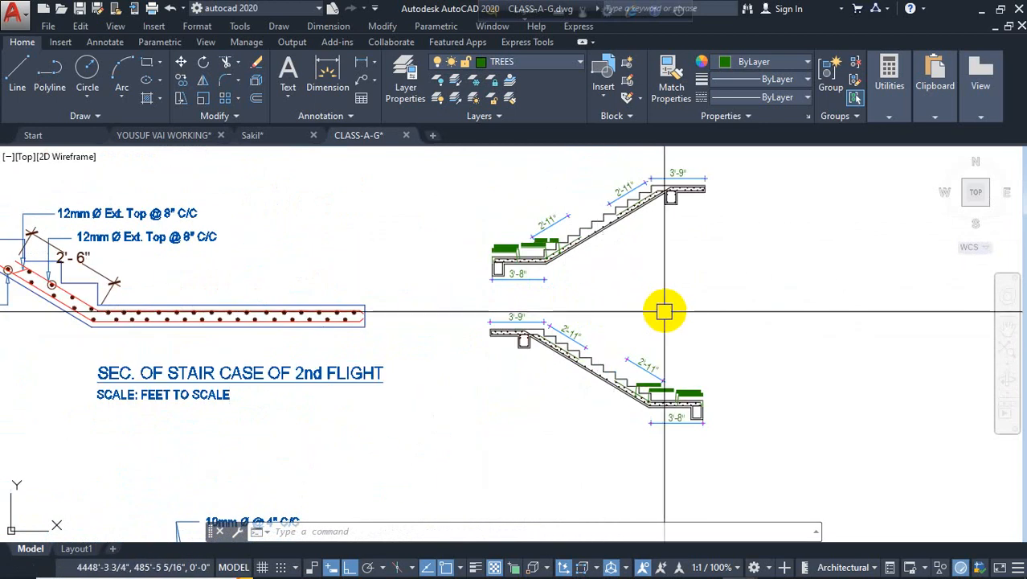
Draw a rectangle enclosing both staircase sections beside the 2nd flight detail, and save the drawing.
{"action": "middle_click_drag", "start_coordinate": [664, 312], "coordinate": [565, 321]}
{"action": "left_click", "coordinate": [148, 69]}
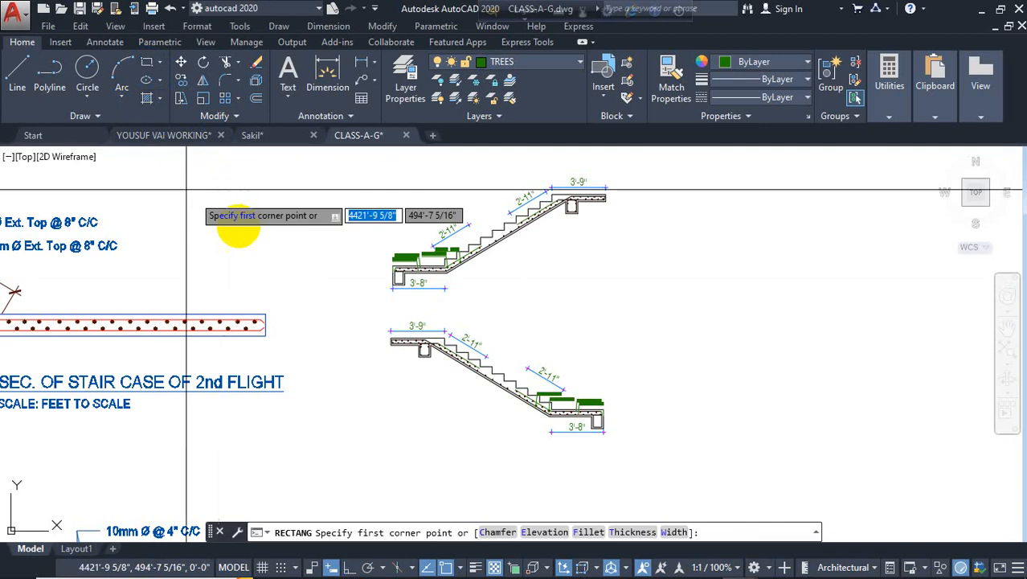
{"action": "middle_click_drag", "start_coordinate": [153, 257], "coordinate": [560, 323]}
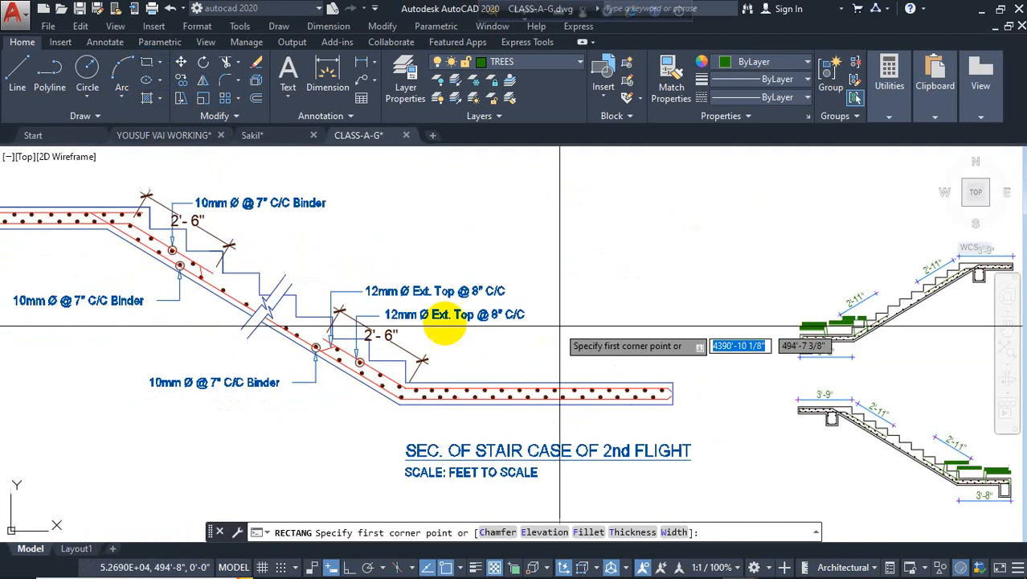
{"action": "scroll", "coordinate": [434, 325], "scroll_direction": "up", "scroll_amount": 4}
{"action": "scroll", "coordinate": [265, 361], "scroll_direction": "down", "scroll_amount": 2}
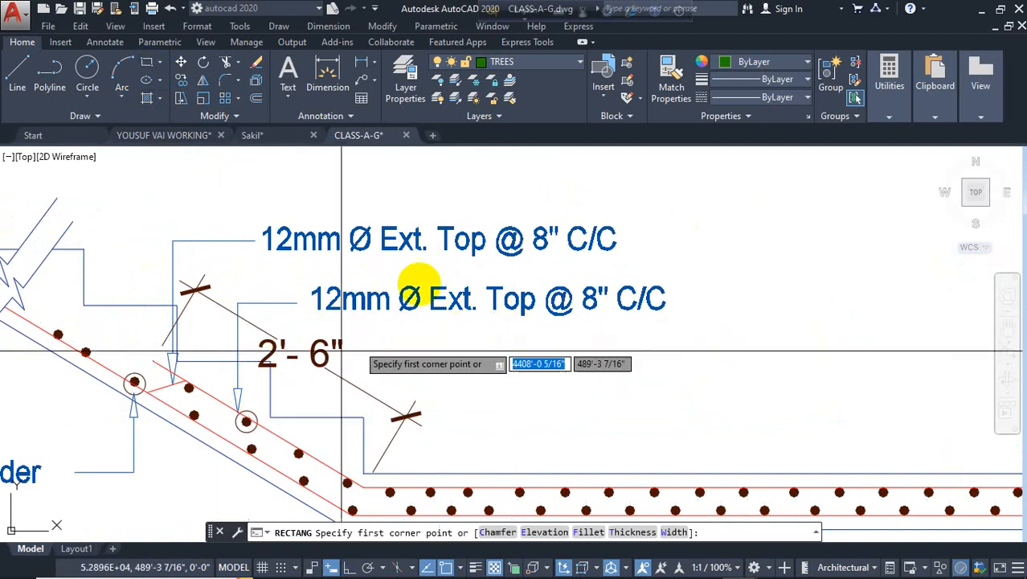
{"action": "scroll", "coordinate": [500, 360], "scroll_direction": "down", "scroll_amount": 4}
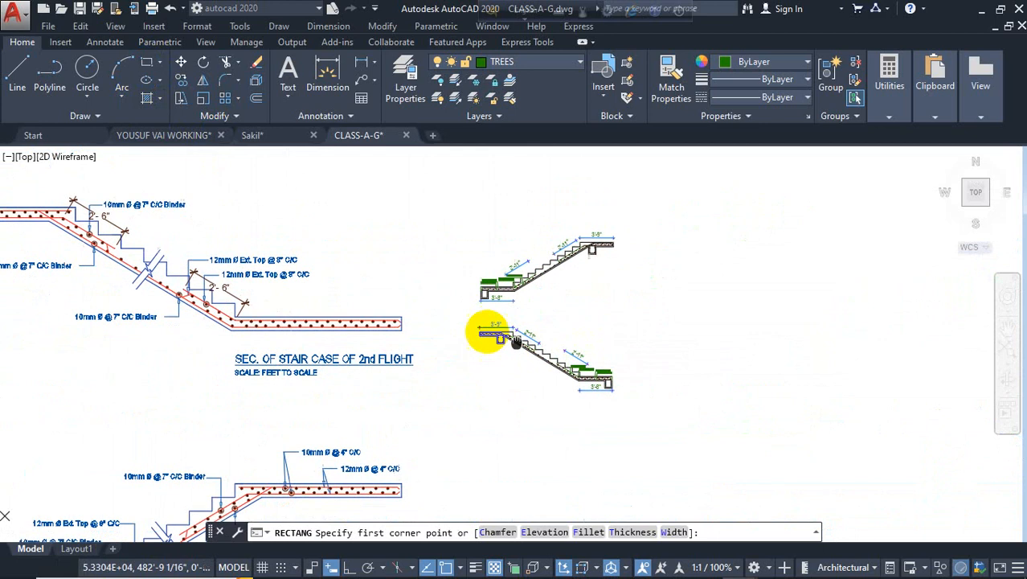
{"action": "scroll", "coordinate": [482, 321], "scroll_direction": "up", "scroll_amount": 2}
{"action": "left_click", "coordinate": [383, 190]}
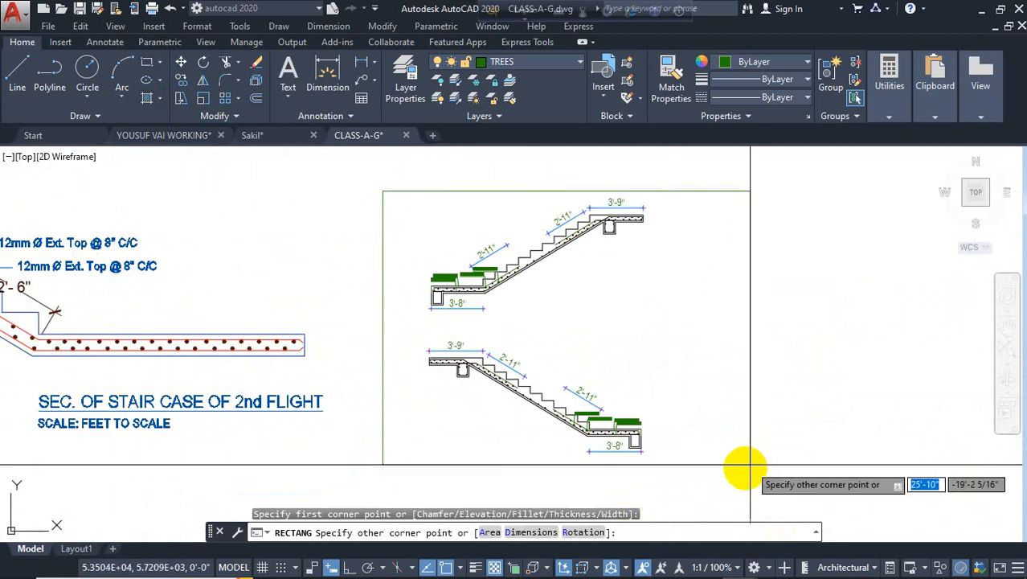
{"action": "left_click", "coordinate": [695, 486]}
{"action": "scroll", "coordinate": [748, 394], "scroll_direction": "down", "scroll_amount": 1}
{"action": "scroll", "coordinate": [733, 396], "scroll_direction": "up", "scroll_amount": 4}
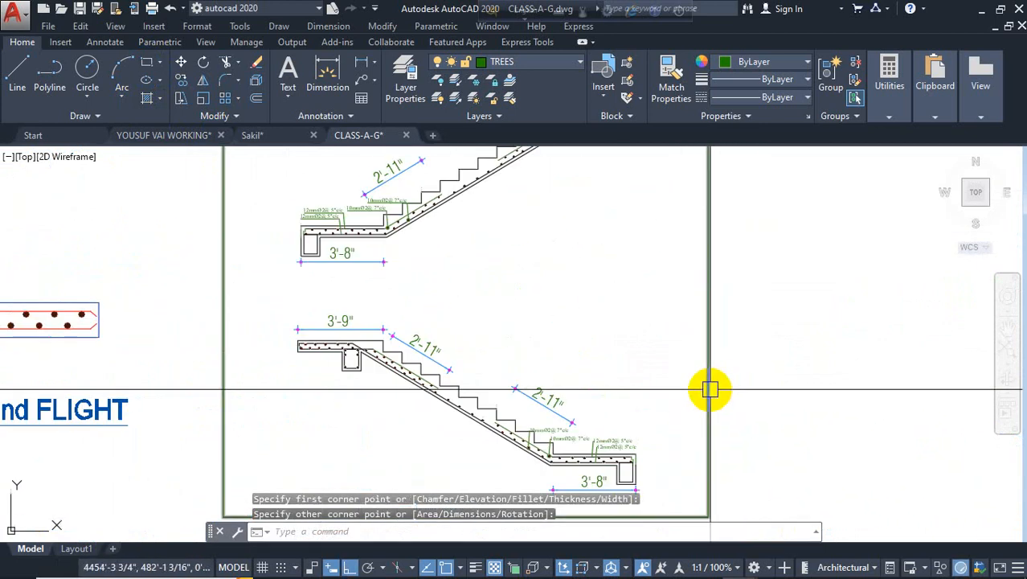
{"action": "scroll", "coordinate": [711, 388], "scroll_direction": "down", "scroll_amount": 2}
{"action": "middle_click_drag", "start_coordinate": [739, 360], "coordinate": [757, 351]}
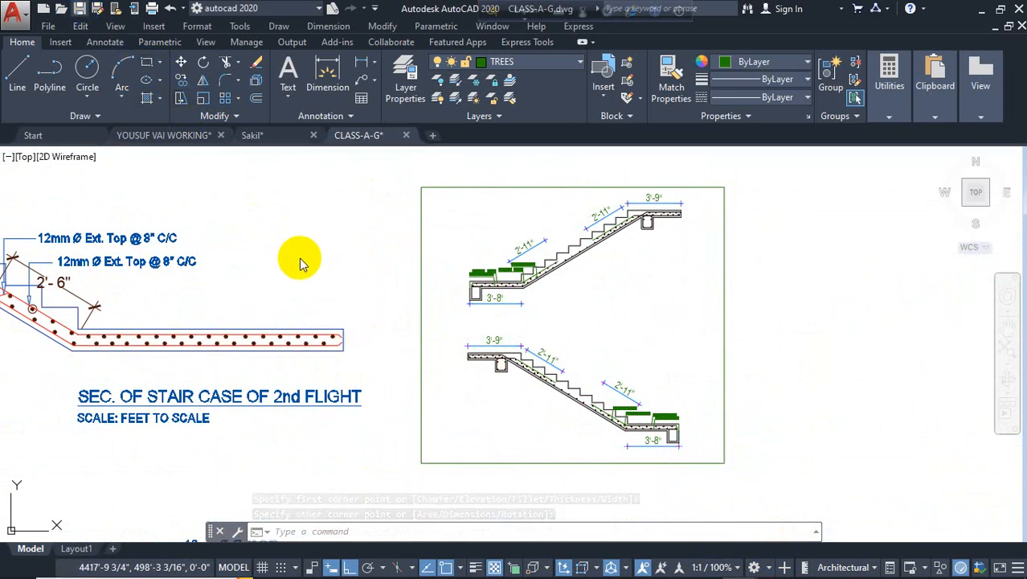
Look over the whole row of plans, beam details and schedules, from the 2nd flight detail to the site plan and back.
{"action": "middle_click_drag", "start_coordinate": [200, 323], "coordinate": [580, 345]}
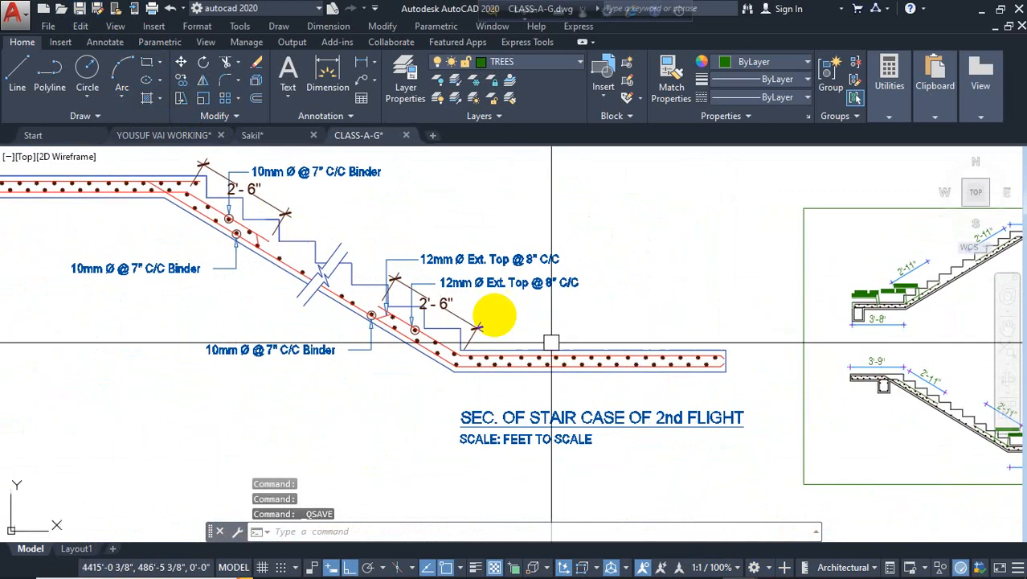
{"action": "scroll", "coordinate": [452, 297], "scroll_direction": "down", "scroll_amount": 4}
{"action": "middle_click_drag", "start_coordinate": [401, 333], "coordinate": [763, 349]}
{"action": "scroll", "coordinate": [633, 344], "scroll_direction": "down", "scroll_amount": 4}
{"action": "middle_click_drag", "start_coordinate": [349, 341], "coordinate": [752, 337]}
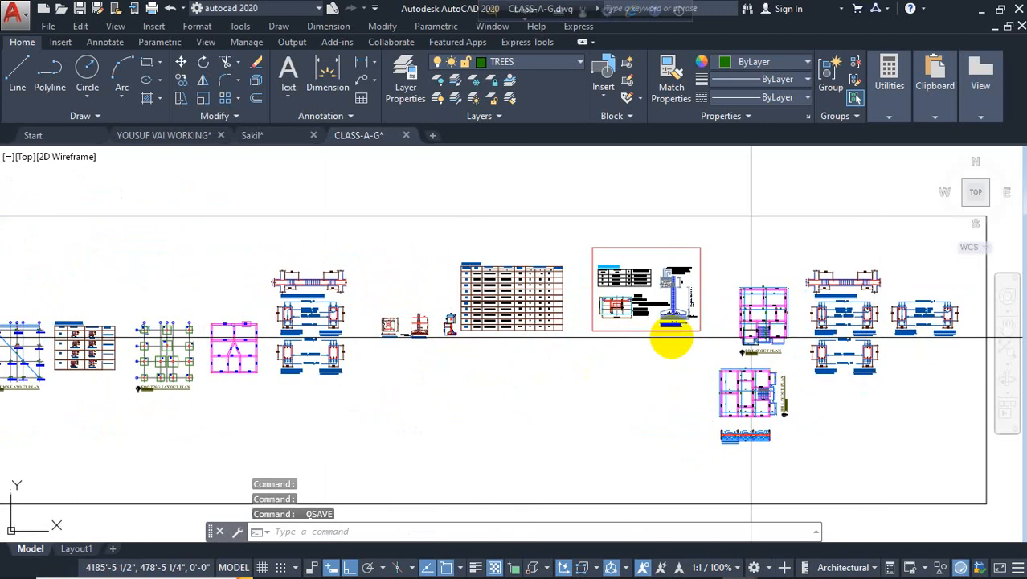
{"action": "middle_click_drag", "start_coordinate": [429, 425], "coordinate": [779, 392]}
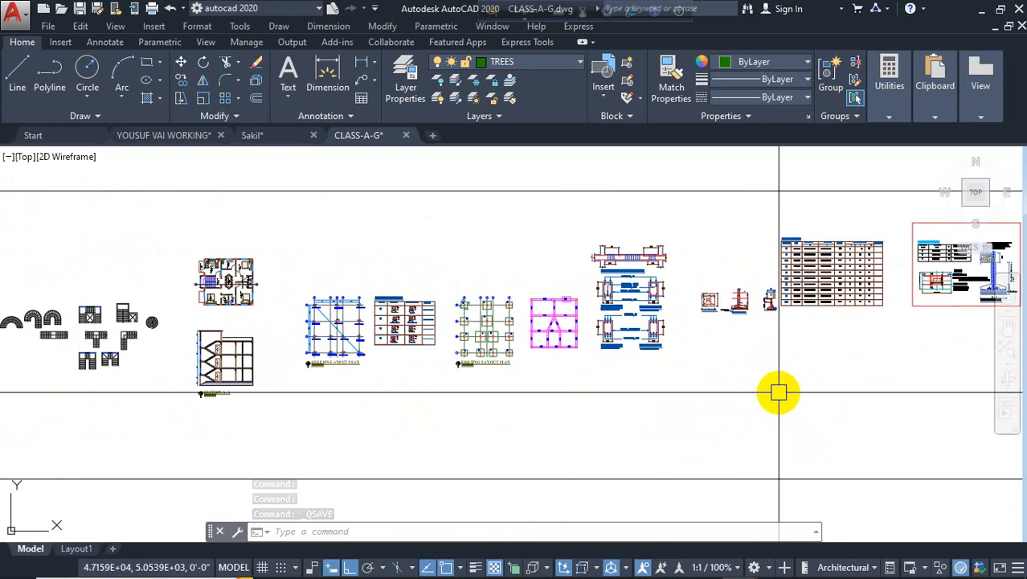
{"action": "middle_click_drag", "start_coordinate": [892, 344], "coordinate": [713, 361]}
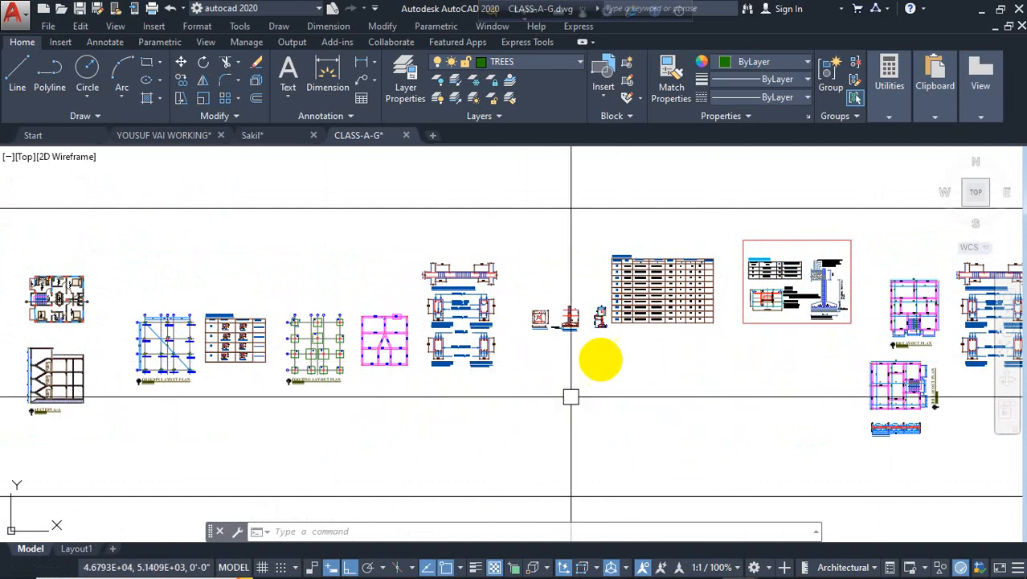
{"action": "scroll", "coordinate": [593, 362], "scroll_direction": "down", "scroll_amount": 2}
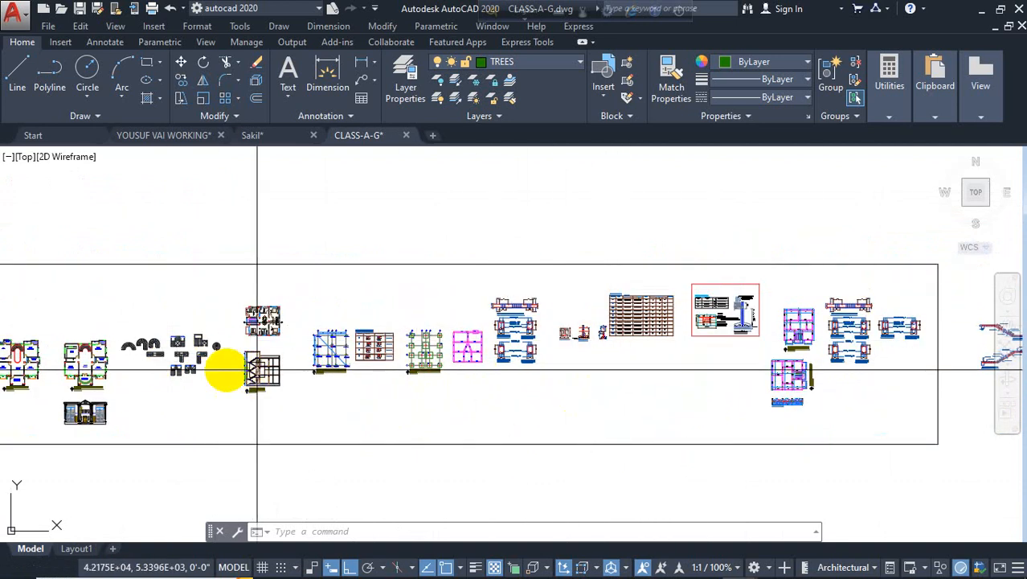
{"action": "middle_click_drag", "start_coordinate": [192, 374], "coordinate": [430, 330]}
{"action": "scroll", "coordinate": [249, 336], "scroll_direction": "up", "scroll_amount": 2}
{"action": "scroll", "coordinate": [310, 323], "scroll_direction": "down", "scroll_amount": 2}
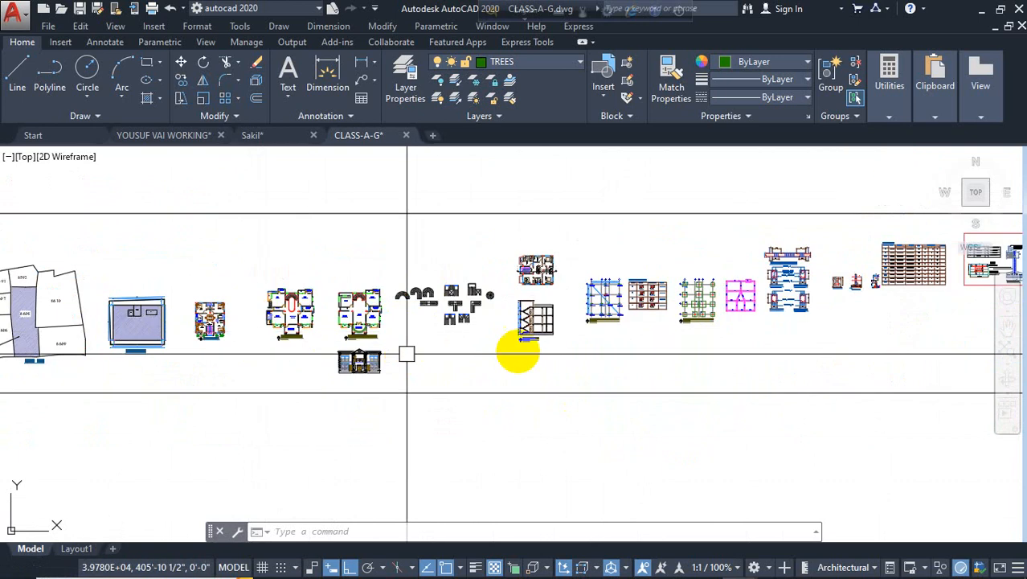
{"action": "mouse_move", "coordinate": [720, 336]}
{"action": "middle_mouse_down"}
{"action": "mouse_move", "coordinate": [459, 354]}
{"action": "mouse_move", "coordinate": [887, 339]}
{"action": "mouse_move", "coordinate": [999, 358]}
{"action": "middle_mouse_up"}
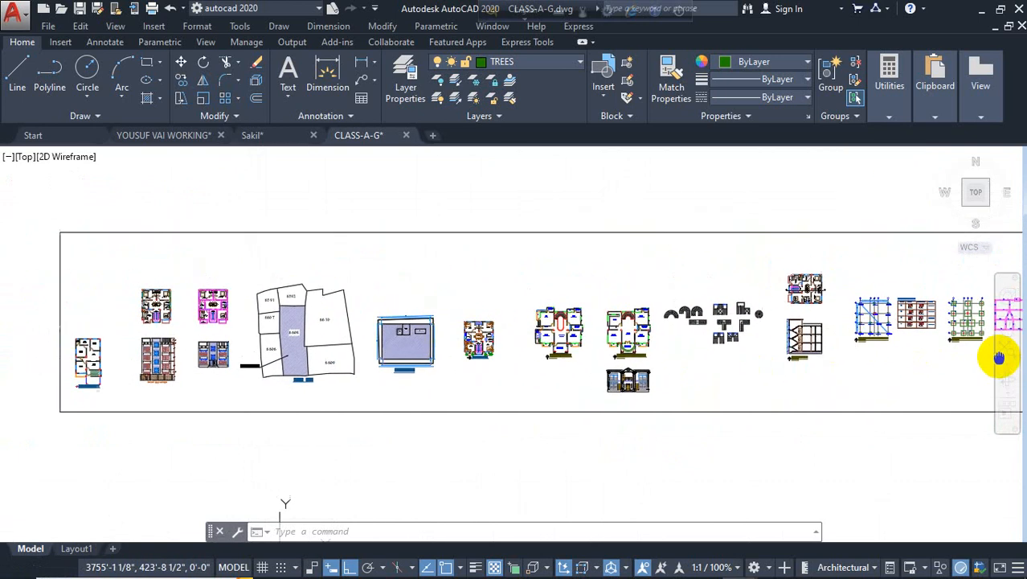
{"action": "scroll", "coordinate": [206, 333], "scroll_direction": "up", "scroll_amount": 5}
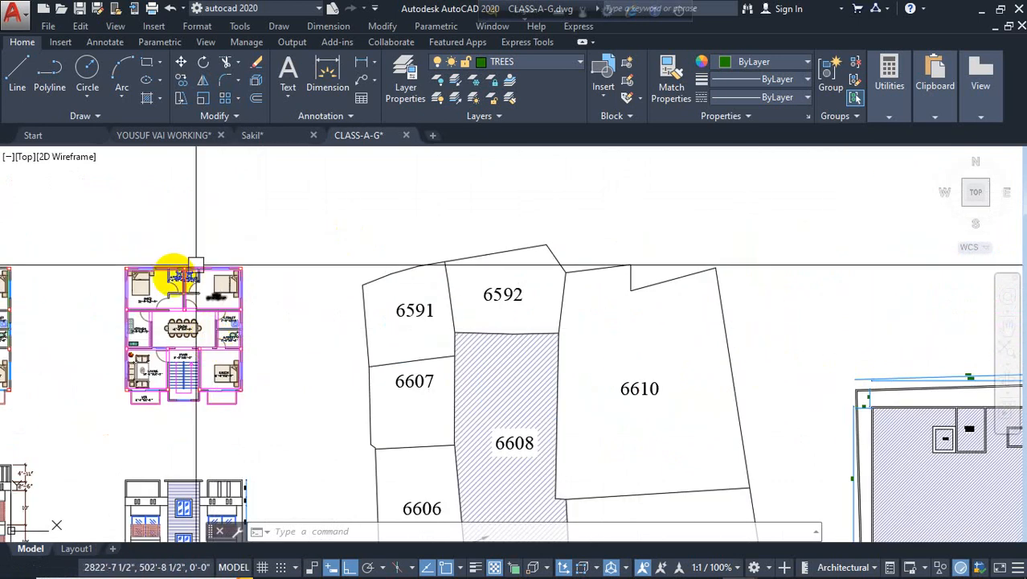
{"action": "scroll", "coordinate": [172, 275], "scroll_direction": "down", "scroll_amount": 5}
{"action": "middle_click_drag", "start_coordinate": [568, 338], "coordinate": [131, 362]}
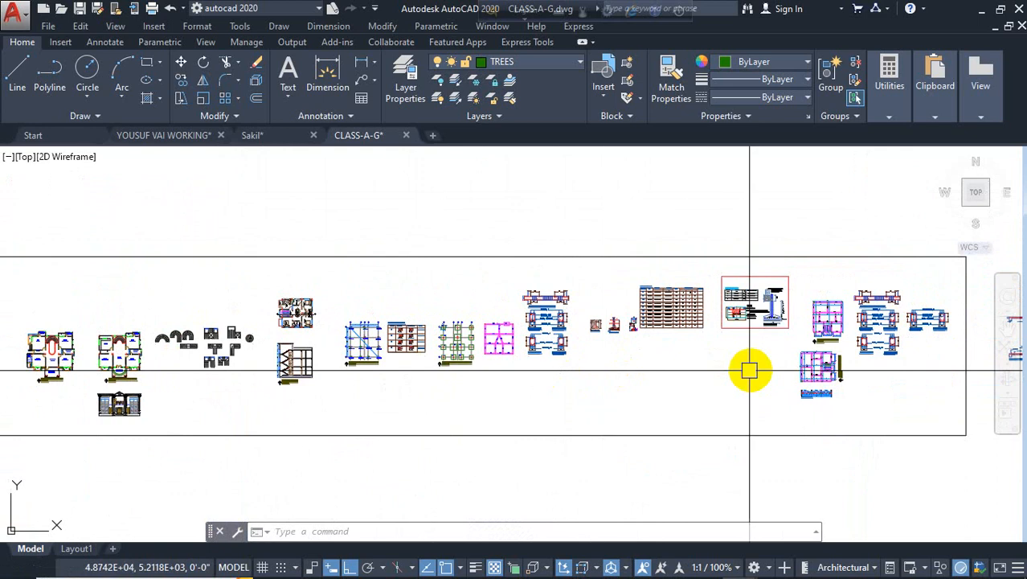
Draw two parallel lines across the 10'-5" bay of the RB layout plan, from the RB-5 column's corners to beam RB-2.
{"action": "scroll", "coordinate": [820, 361], "scroll_direction": "up", "scroll_amount": 10}
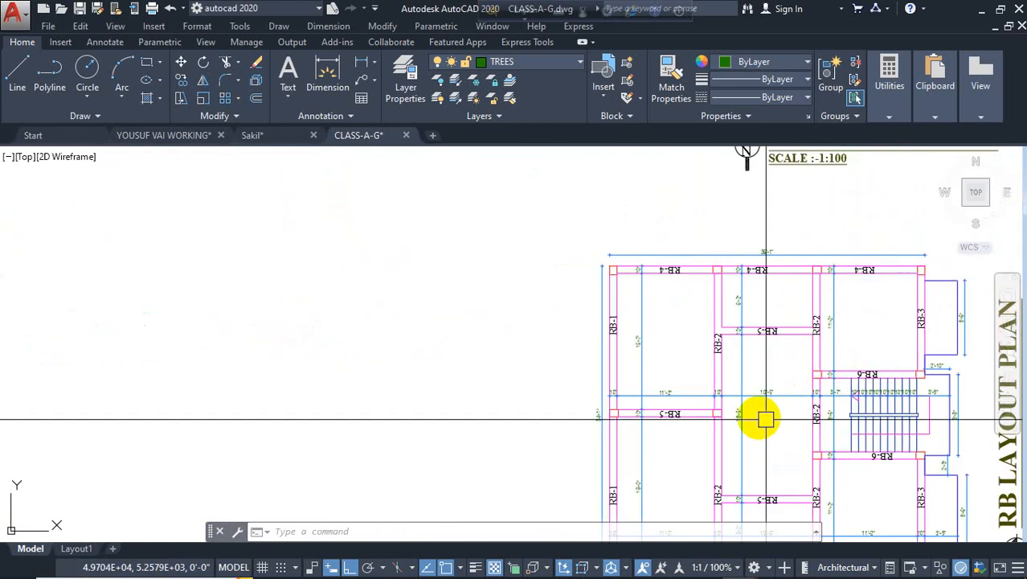
{"action": "scroll", "coordinate": [599, 312], "scroll_direction": "down", "scroll_amount": 2}
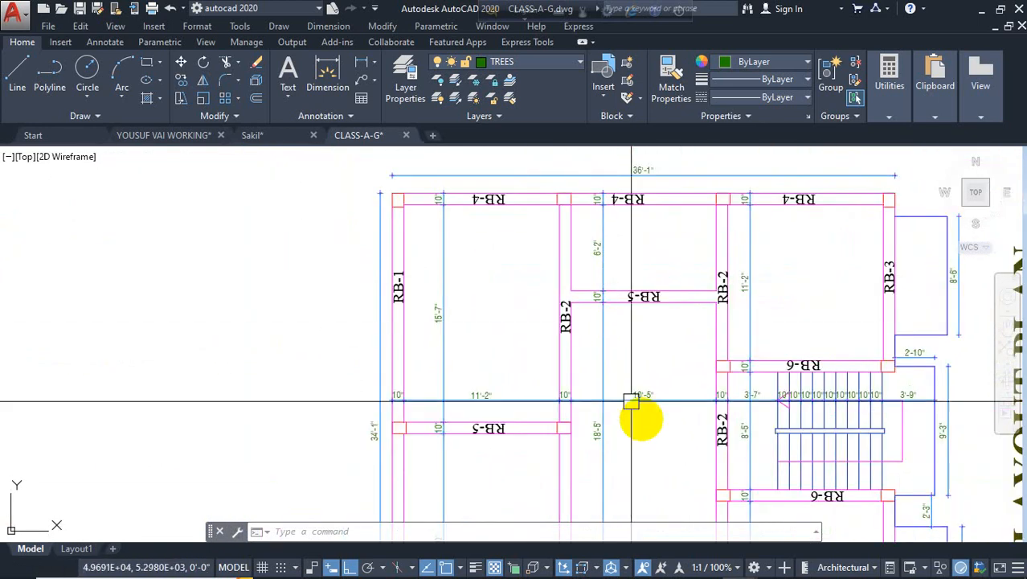
{"action": "middle_click_drag", "start_coordinate": [631, 404], "coordinate": [585, 296]}
{"action": "mouse_move", "coordinate": [582, 452]}
{"action": "middle_mouse_down"}
{"action": "mouse_move", "coordinate": [570, 385]}
{"action": "mouse_move", "coordinate": [590, 366]}
{"action": "mouse_move", "coordinate": [562, 395]}
{"action": "mouse_move", "coordinate": [555, 431]}
{"action": "middle_mouse_up"}
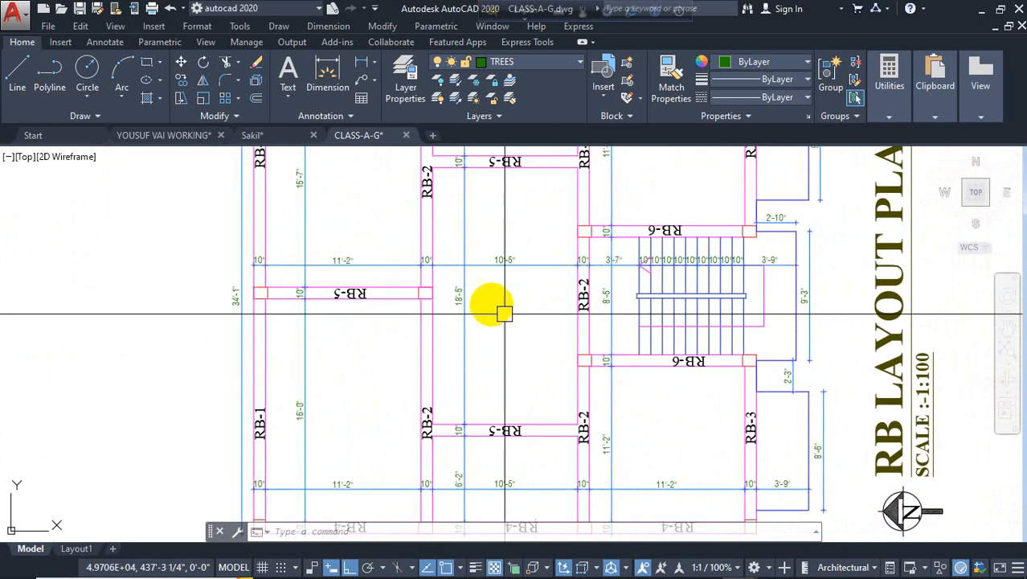
{"action": "left_click", "coordinate": [17, 76]}
{"action": "scroll", "coordinate": [349, 283], "scroll_direction": "up", "scroll_amount": 2}
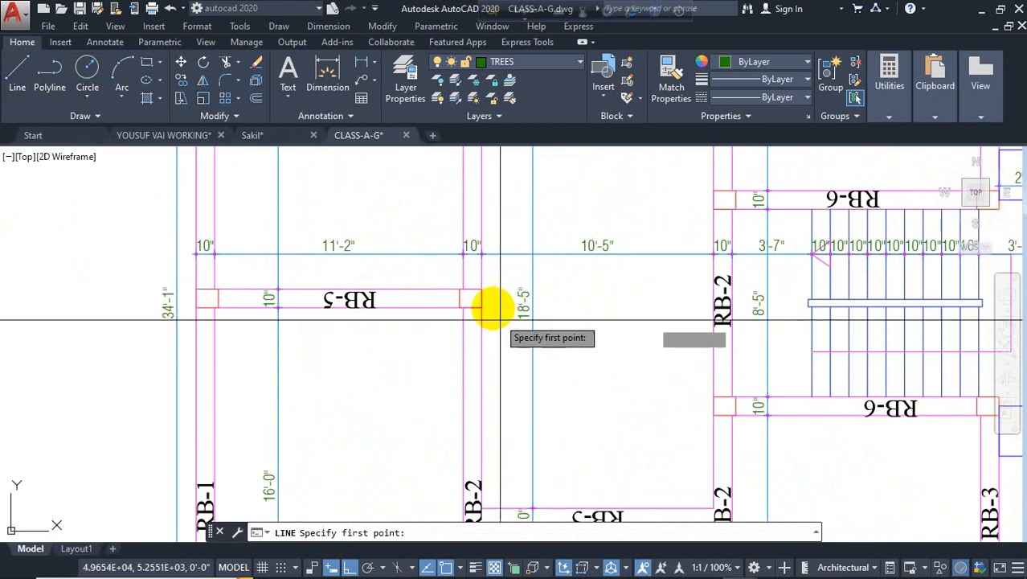
{"action": "left_click", "coordinate": [478, 302]}
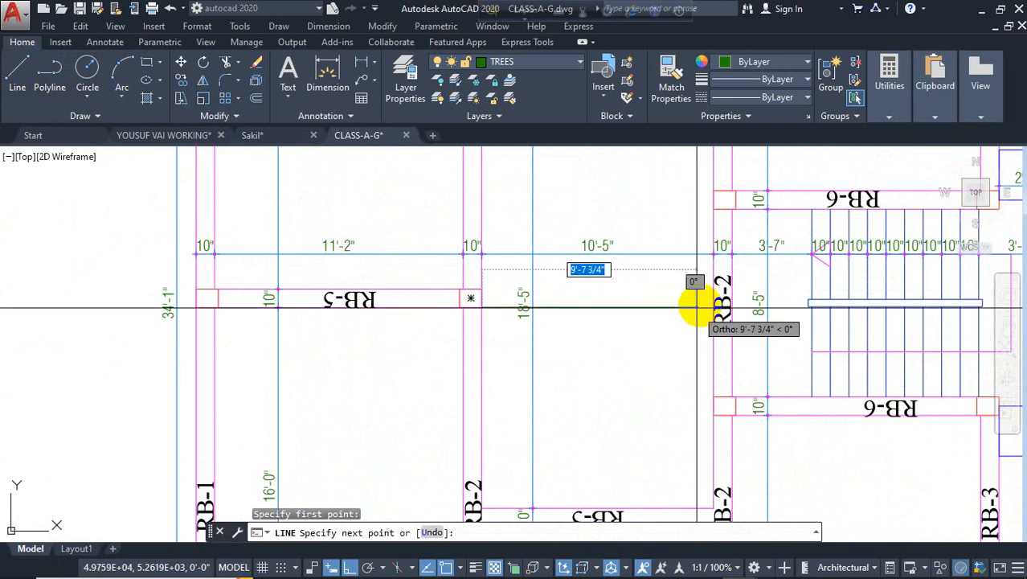
{"action": "left_click", "coordinate": [708, 305]}
{"action": "key", "text": "Return"}
{"action": "key", "text": "Return"}
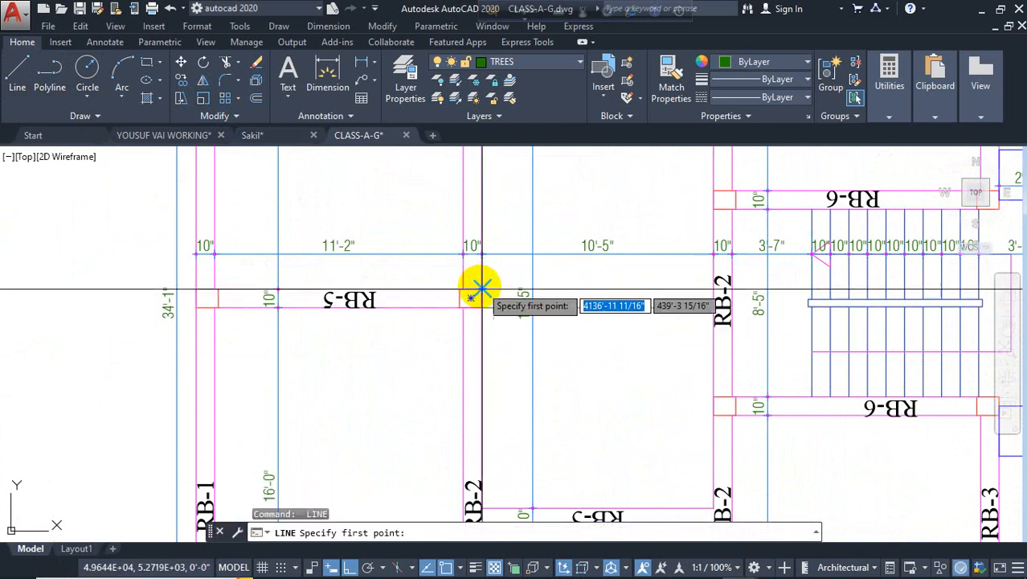
{"action": "left_click", "coordinate": [481, 288]}
{"action": "key", "text": "Escape"}
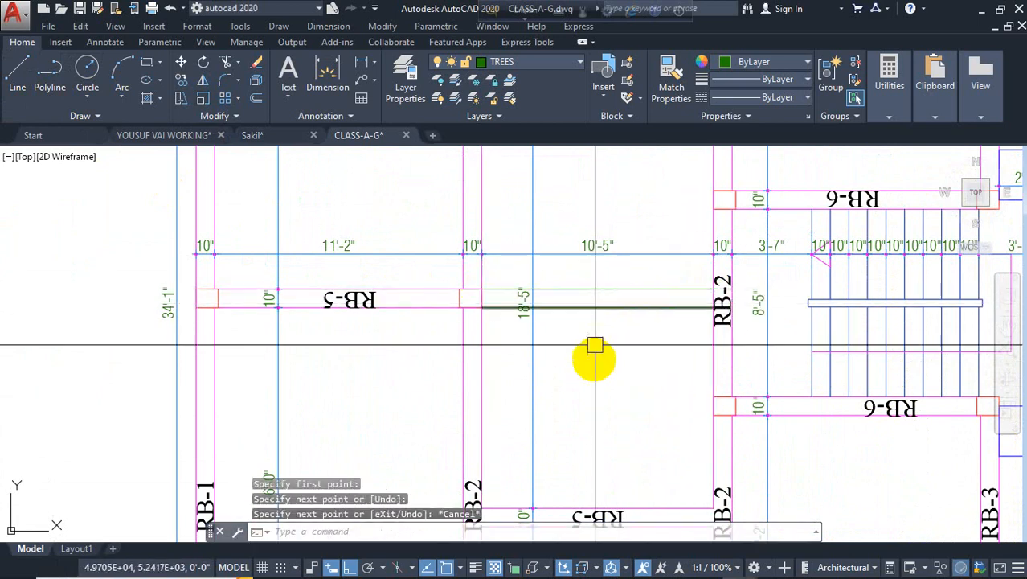
Measure the spacing between the two new lines at the column face.
{"action": "scroll", "coordinate": [609, 327], "scroll_direction": "up", "scroll_amount": 2}
{"action": "left_click", "coordinate": [326, 77]}
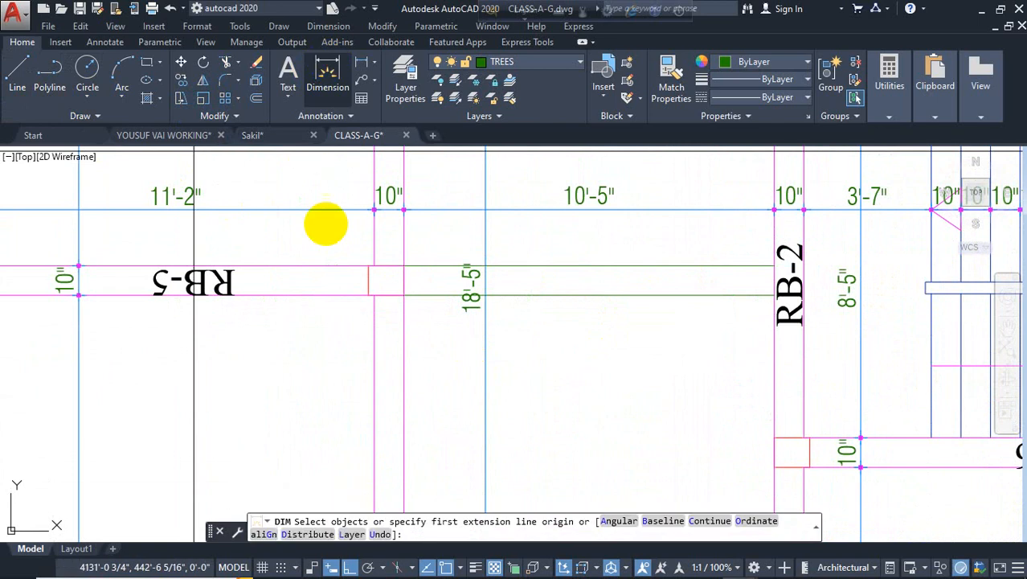
{"action": "left_click", "coordinate": [404, 267]}
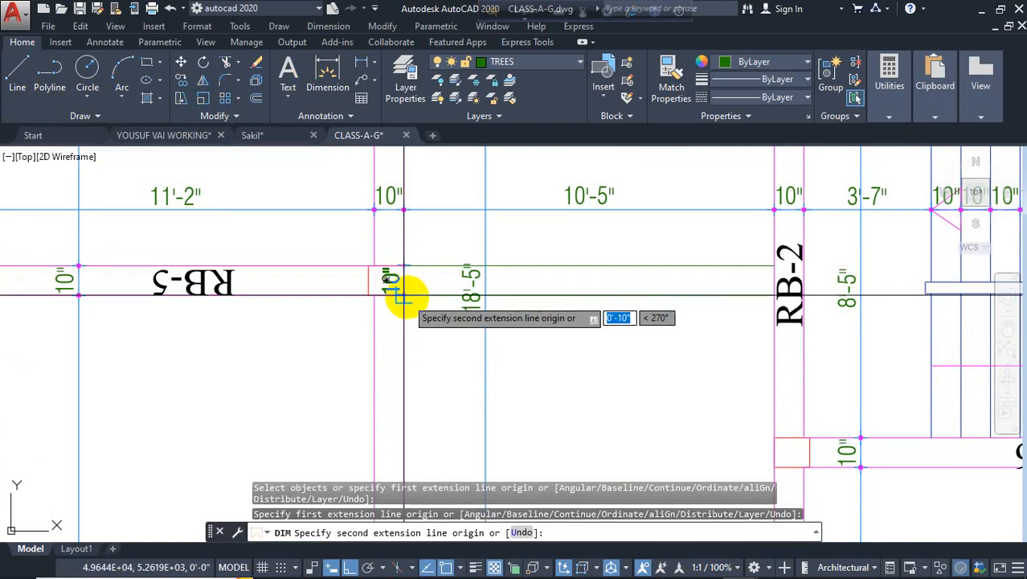
{"action": "key", "text": "Escape"}
{"action": "left_click", "coordinate": [587, 294]}
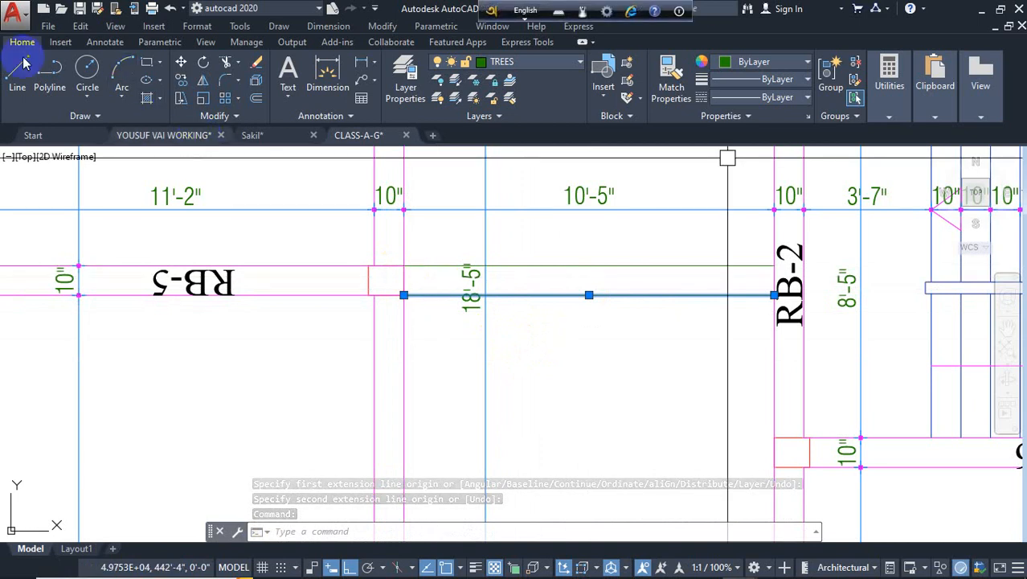
{"action": "key", "text": "Escape"}
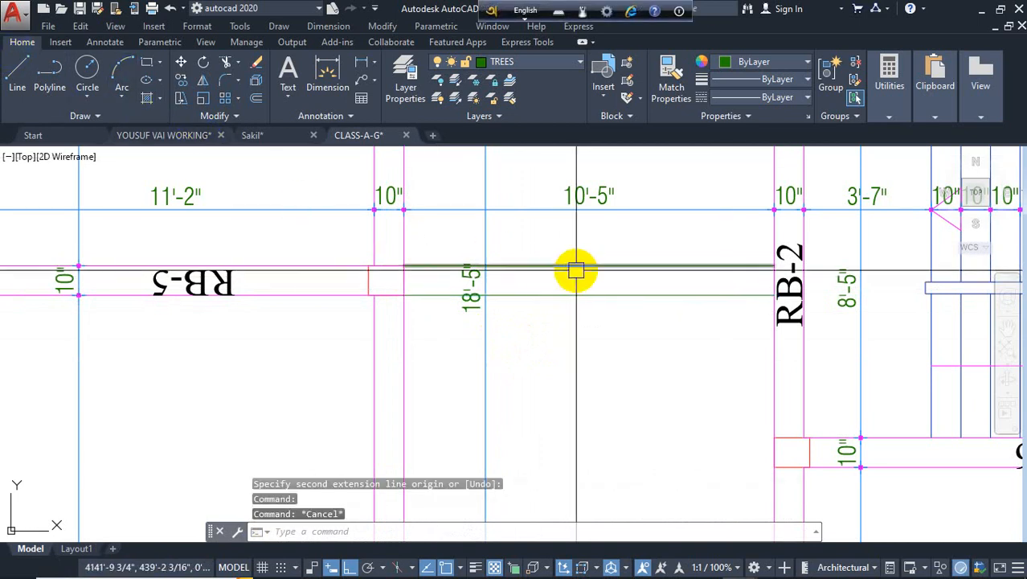
Move the upper of the two new lines 2" up.
{"action": "left_click", "coordinate": [576, 270]}
{"action": "type", "text": "m"}
{"action": "key", "text": "Return"}
{"action": "left_click", "coordinate": [624, 392]}
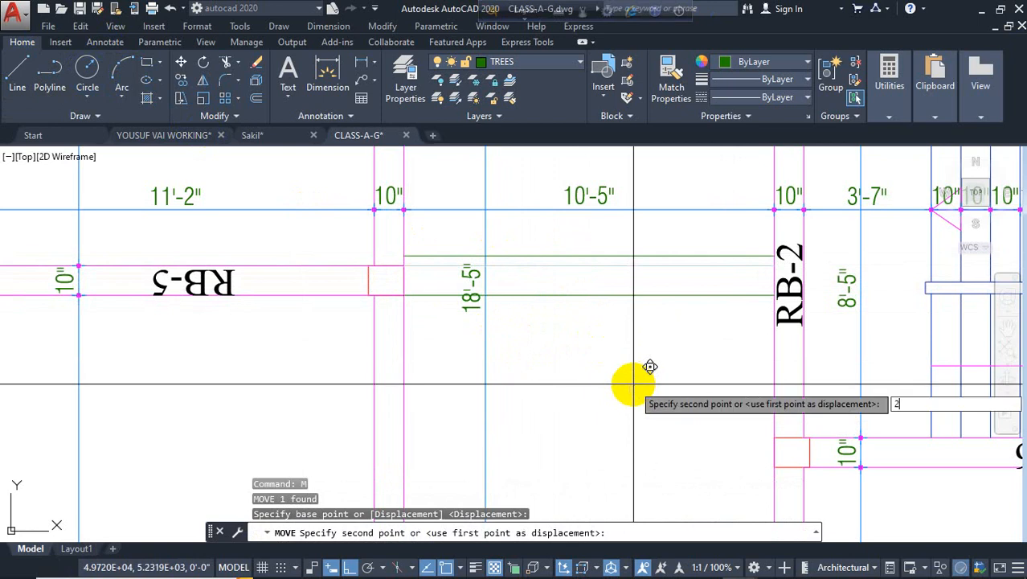
{"action": "type", "text": "2"}
{"action": "key", "text": "Return"}
Move the lower of the two new lines 2" down.
{"action": "left_click", "coordinate": [615, 296]}
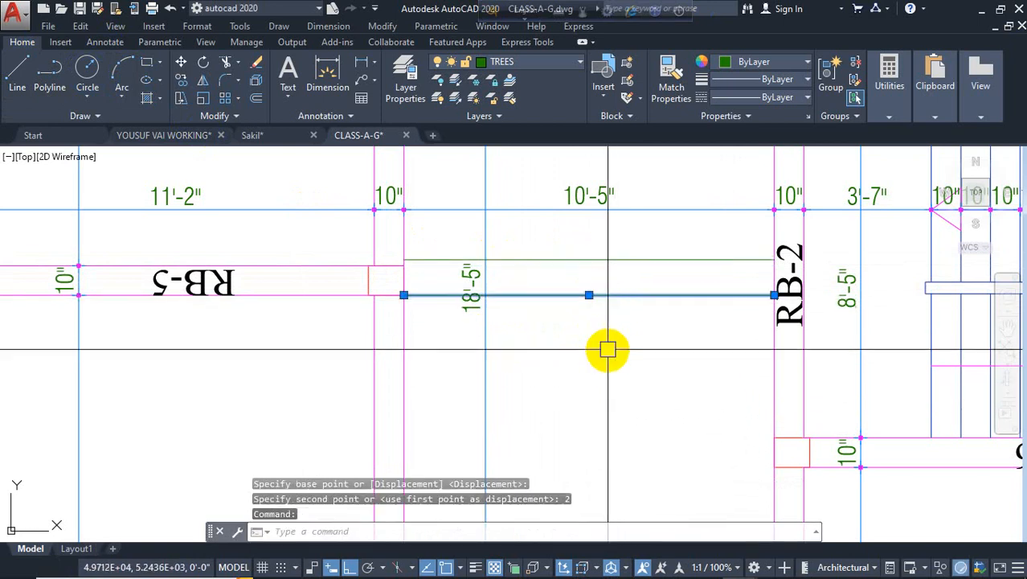
{"action": "type", "text": "m"}
{"action": "key", "text": "Return"}
{"action": "left_click", "coordinate": [609, 358]}
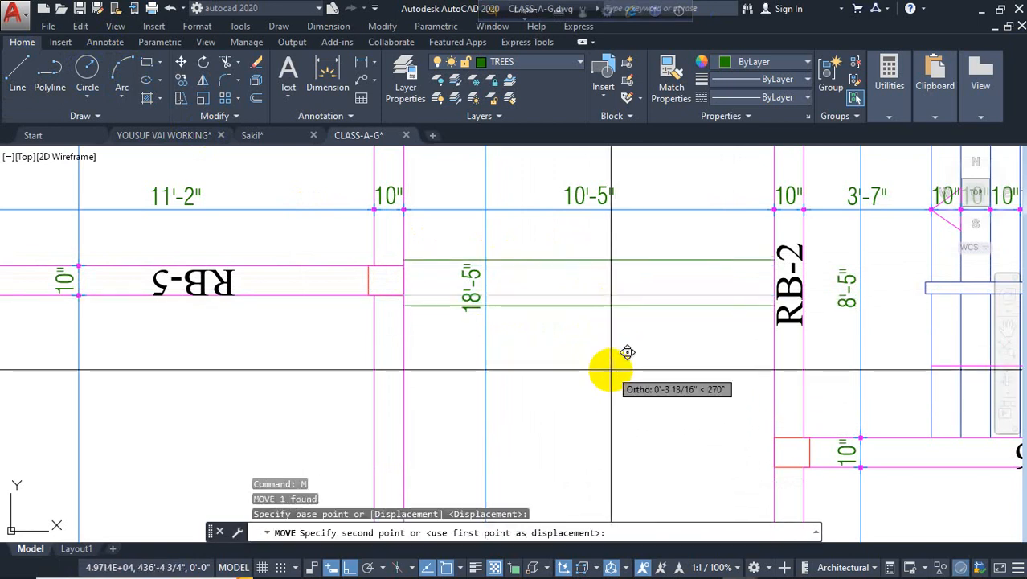
{"action": "type", "text": "2"}
{"action": "key", "text": "Return"}
{"action": "key", "text": "Escape"}
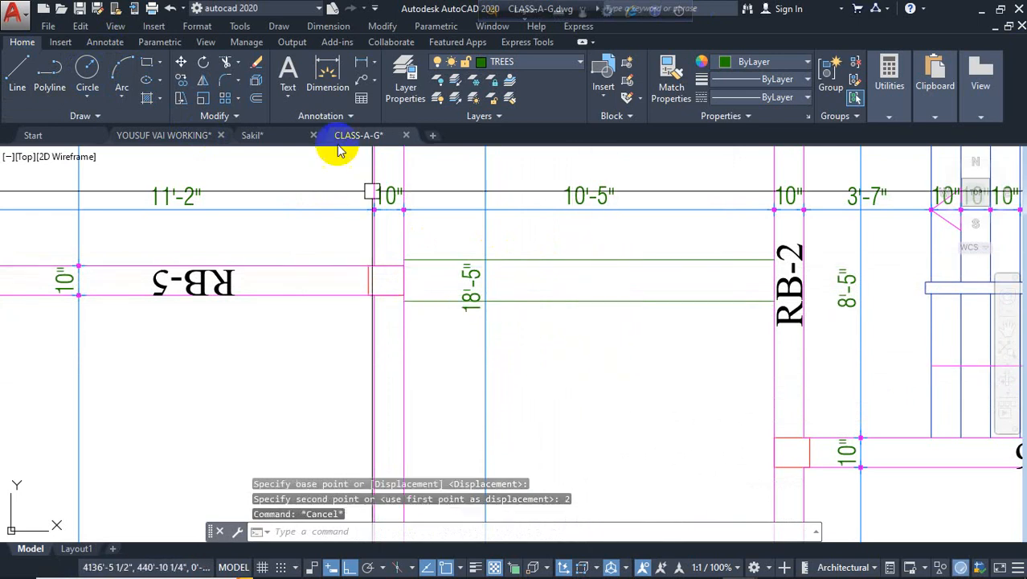
Measure the spacing between the two shifted lines at the column face.
{"action": "left_click", "coordinate": [325, 71]}
{"action": "scroll", "coordinate": [407, 259], "scroll_direction": "up", "scroll_amount": 4}
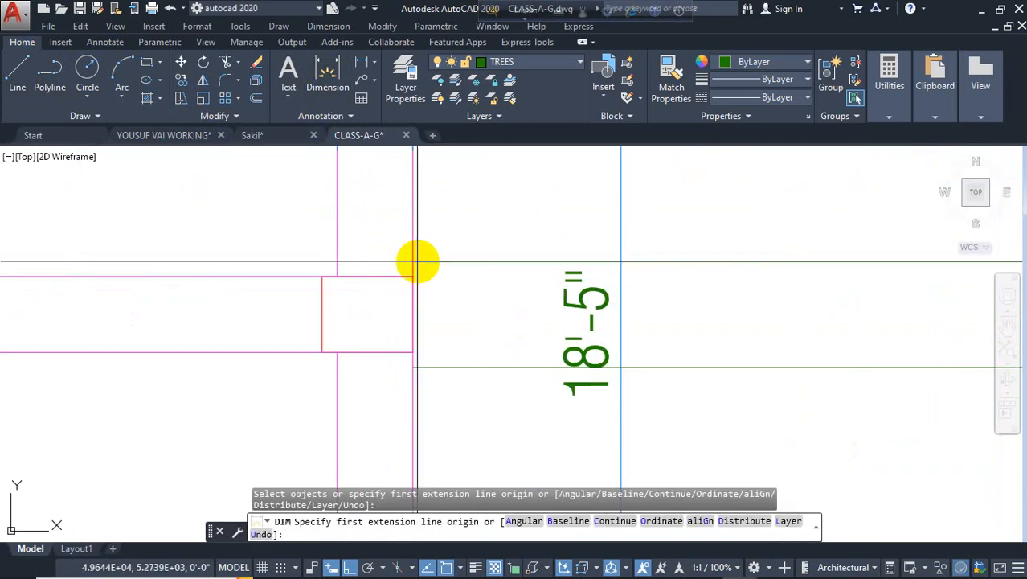
{"action": "left_click", "coordinate": [412, 368]}
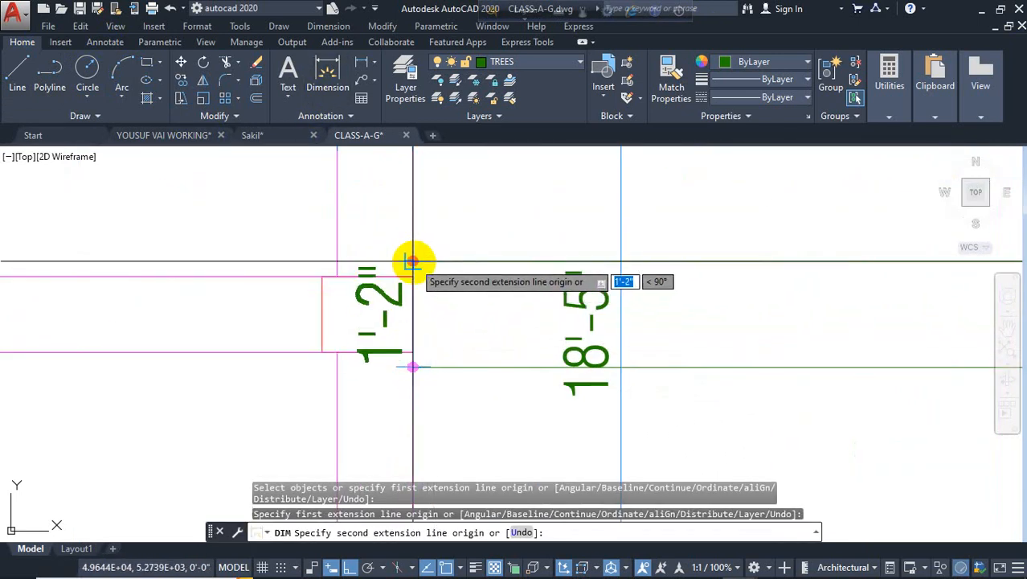
{"action": "key", "text": "Escape"}
{"action": "scroll", "coordinate": [195, 294], "scroll_direction": "down", "scroll_amount": 5}
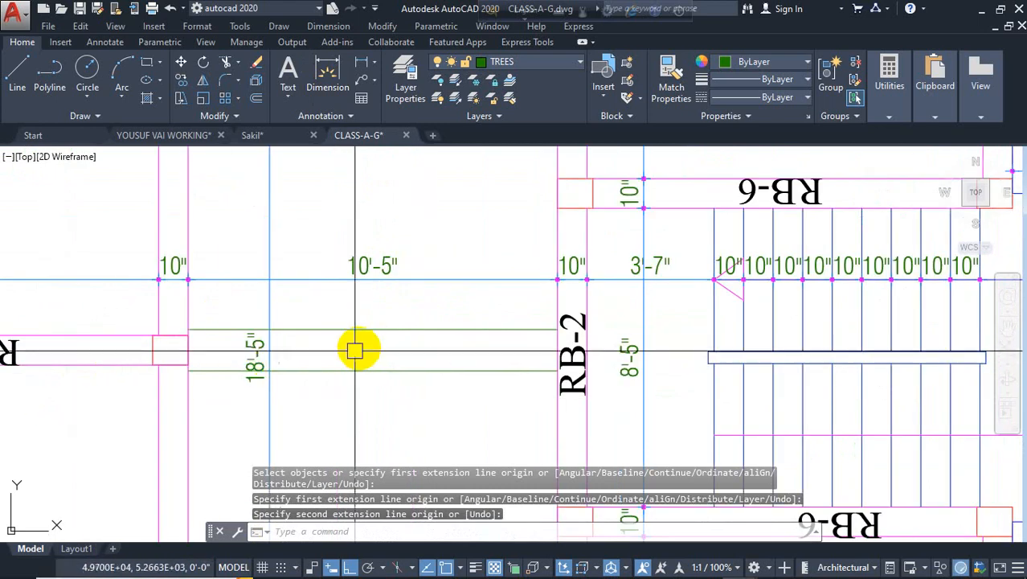
{"action": "scroll", "coordinate": [315, 362], "scroll_direction": "down", "scroll_amount": 2}
{"action": "scroll", "coordinate": [319, 351], "scroll_direction": "up", "scroll_amount": 4}
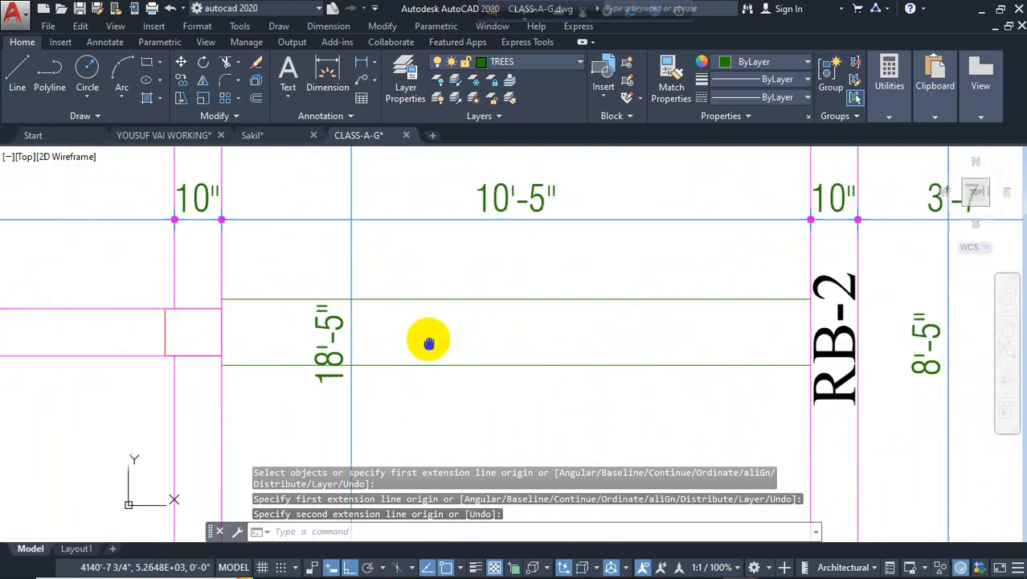
Copy the 12" by 15" RB-2 end section with its bars, arrows and dimensions into the empty area below the 10"-wide RB-2 mid section.
{"action": "scroll", "coordinate": [133, 406], "scroll_direction": "down", "scroll_amount": 4}
{"action": "scroll", "coordinate": [160, 395], "scroll_direction": "down", "scroll_amount": 6}
{"action": "scroll", "coordinate": [483, 314], "scroll_direction": "up", "scroll_amount": 6}
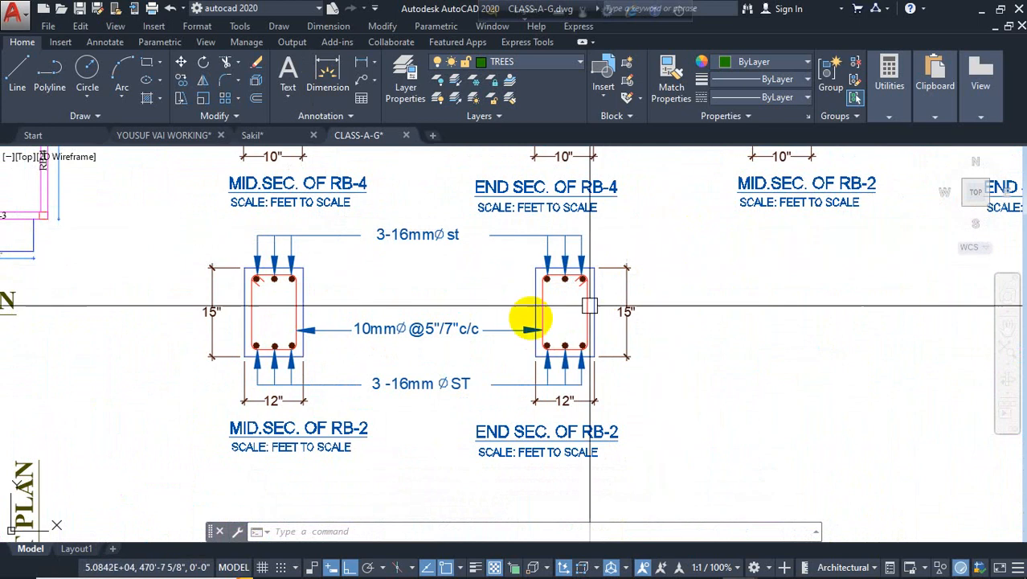
{"action": "scroll", "coordinate": [283, 342], "scroll_direction": "down", "scroll_amount": 3}
{"action": "middle_click_drag", "start_coordinate": [692, 275], "coordinate": [625, 328]}
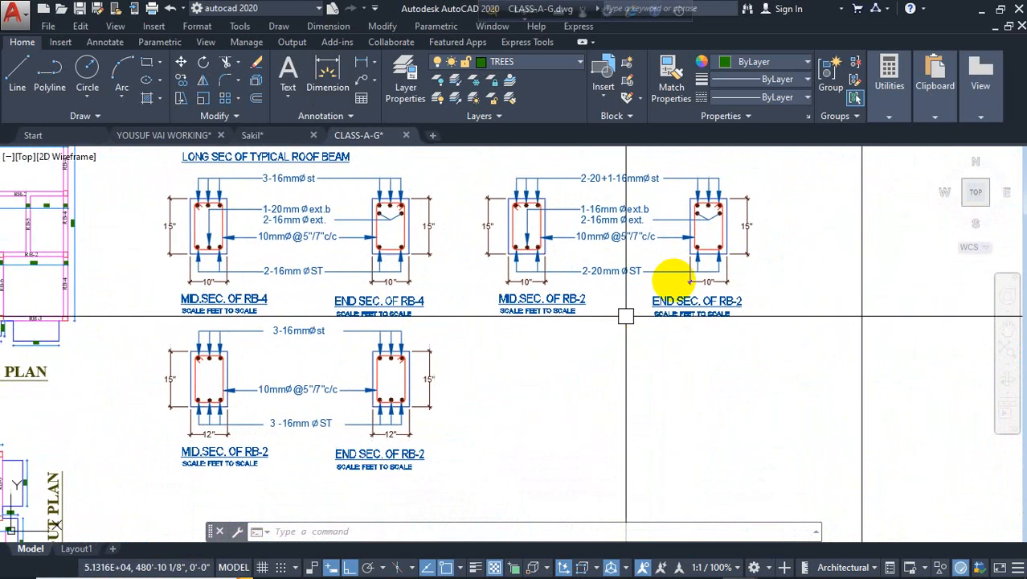
{"action": "scroll", "coordinate": [400, 390], "scroll_direction": "up", "scroll_amount": 4}
{"action": "left_click", "coordinate": [538, 259]}
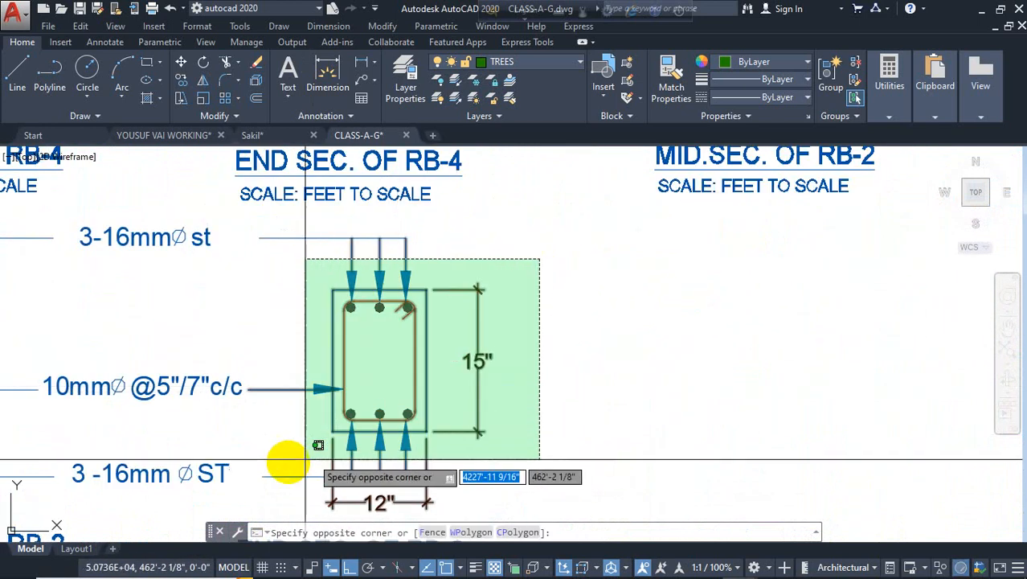
{"action": "middle_click_drag", "start_coordinate": [307, 444], "coordinate": [341, 372]}
{"action": "left_click", "coordinate": [424, 447]}
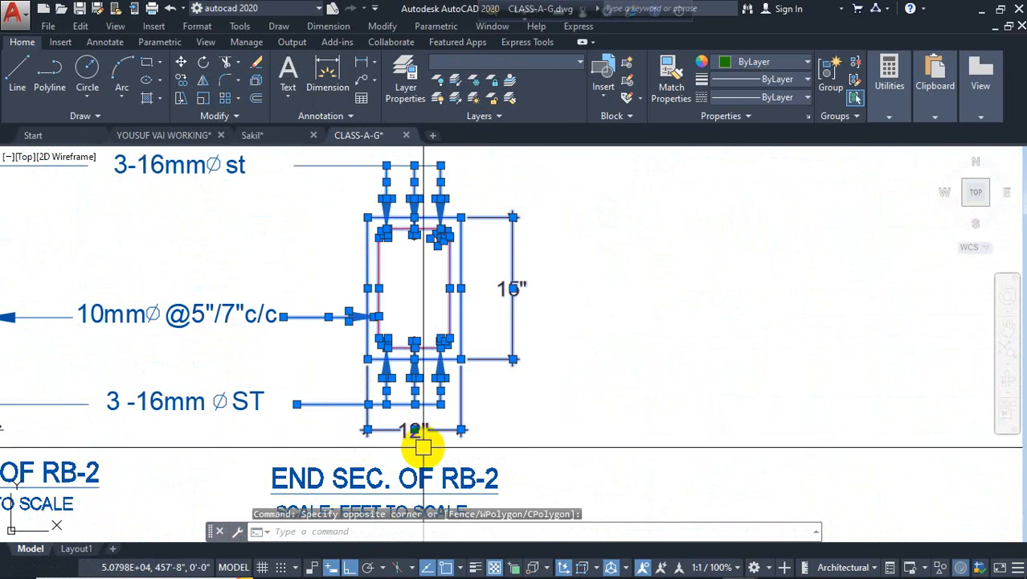
{"action": "type", "text": "co"}
{"action": "key", "text": "space"}
{"action": "left_click", "coordinate": [387, 359]}
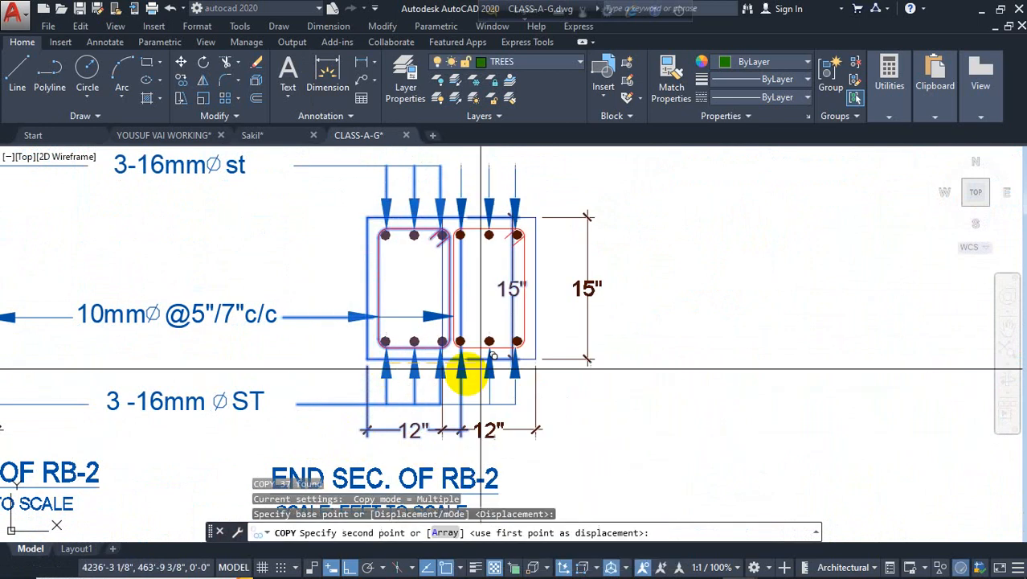
{"action": "scroll", "coordinate": [296, 384], "scroll_direction": "down", "scroll_amount": 4}
{"action": "left_click", "coordinate": [494, 393]}
{"action": "key", "text": "Escape"}
Stretch the upper part of the copied section down by about 5'-6" to make it a shallow beam section.
{"action": "scroll", "coordinate": [544, 314], "scroll_direction": "up", "scroll_amount": 5}
{"action": "left_click", "coordinate": [551, 306]}
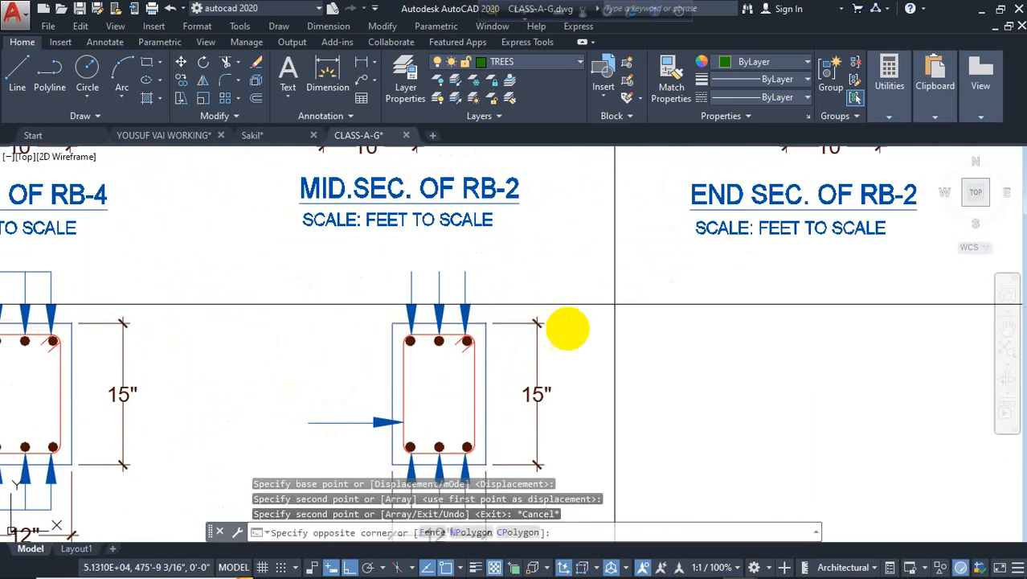
{"action": "left_click", "coordinate": [351, 383]}
{"action": "type", "text": "s"}
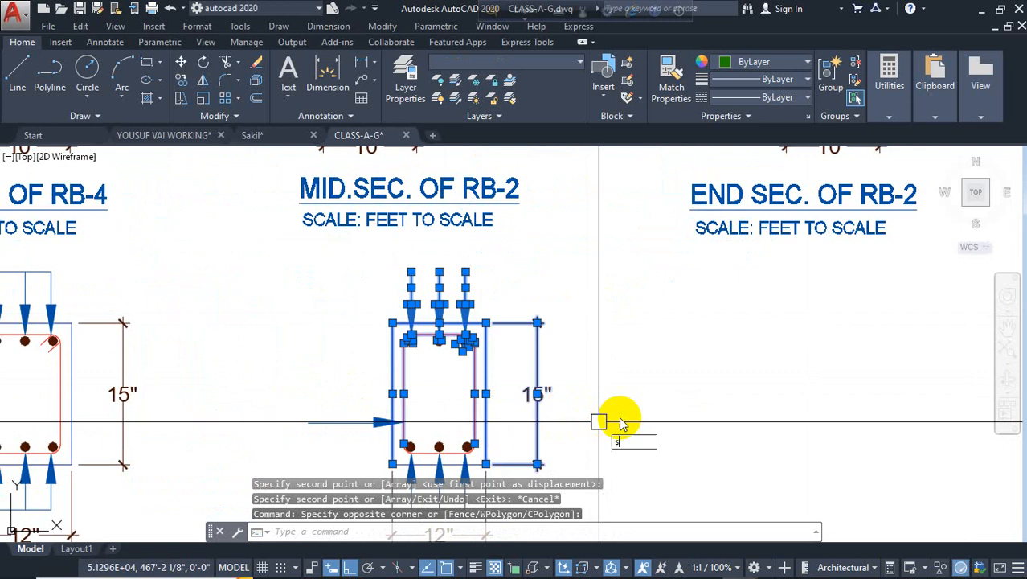
{"action": "key", "text": "space"}
{"action": "left_click", "coordinate": [642, 322]}
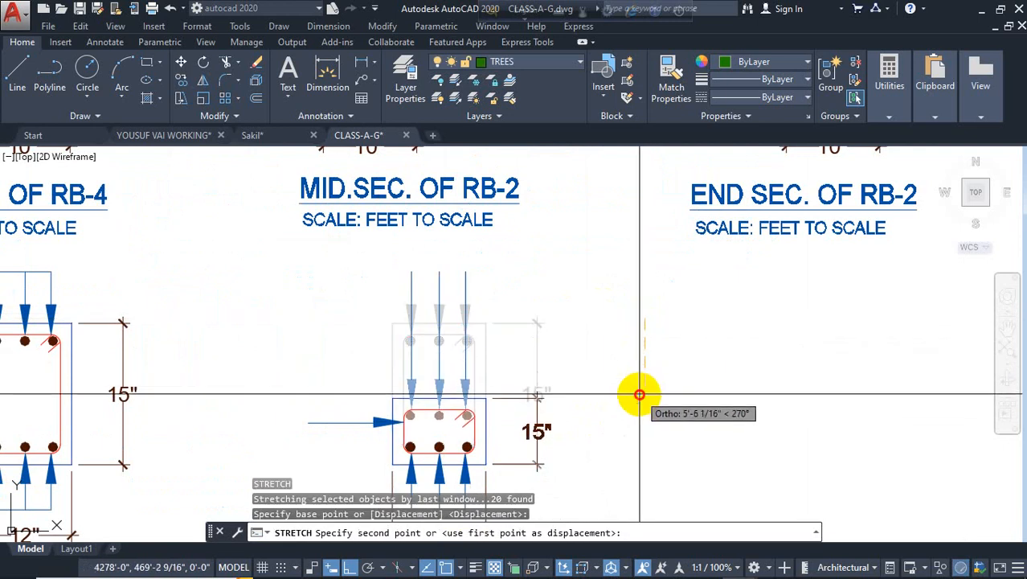
{"action": "left_click", "coordinate": [639, 392]}
Set the shallow section's width dimension text to 14" and its height dimension text to 5".
{"action": "scroll", "coordinate": [525, 420], "scroll_direction": "up", "scroll_amount": 2}
{"action": "middle_click_drag", "start_coordinate": [538, 414], "coordinate": [546, 291]}
{"action": "scroll", "coordinate": [443, 413], "scroll_direction": "down", "scroll_amount": 2}
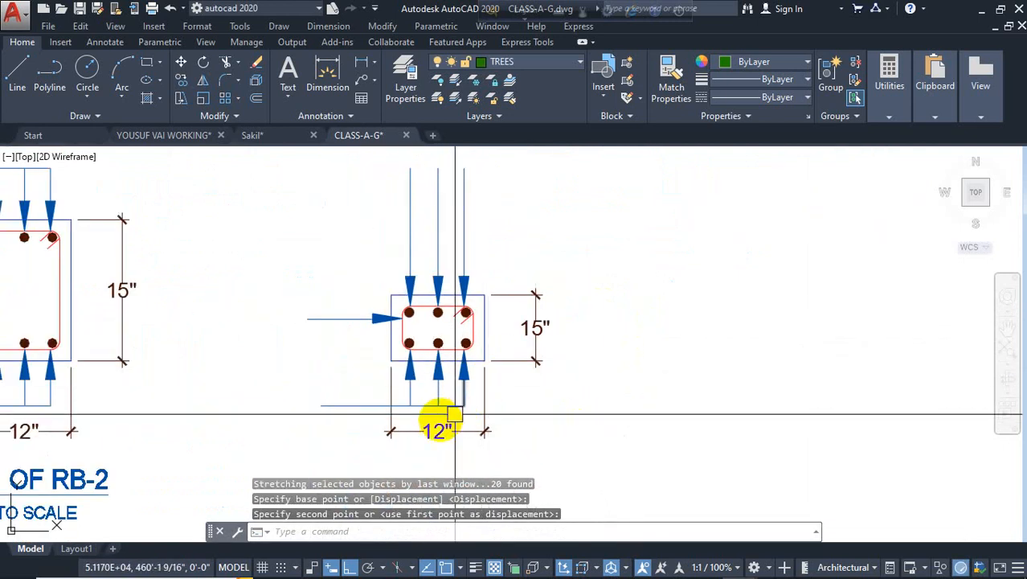
{"action": "double_click", "coordinate": [432, 427]}
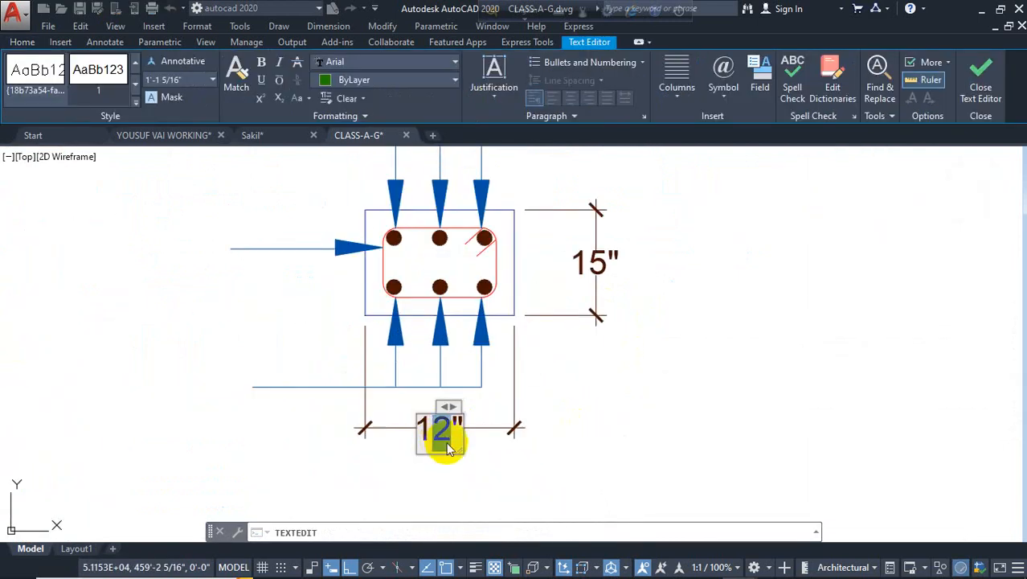
{"action": "left_click", "coordinate": [584, 269]}
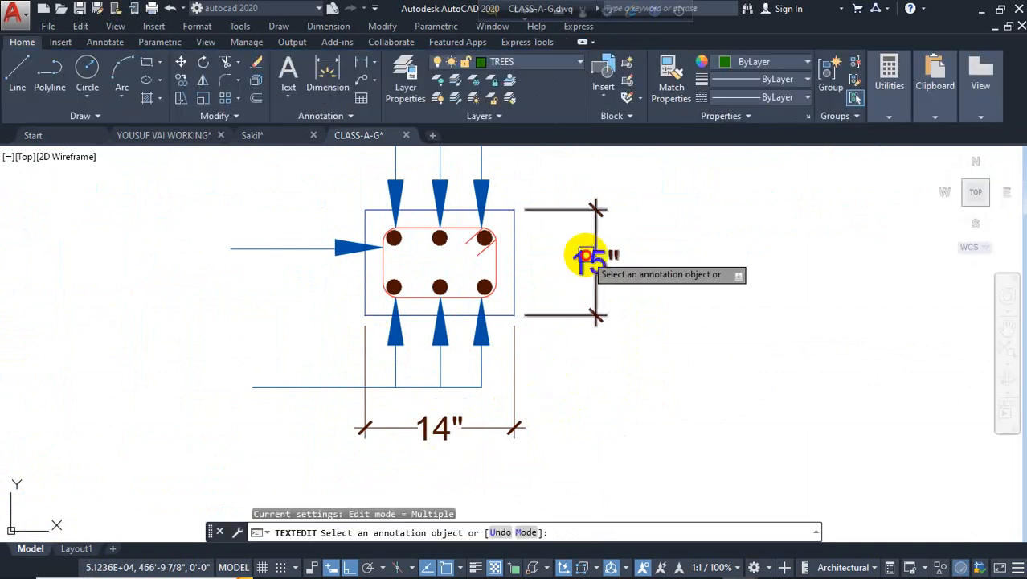
{"action": "left_click", "coordinate": [595, 273]}
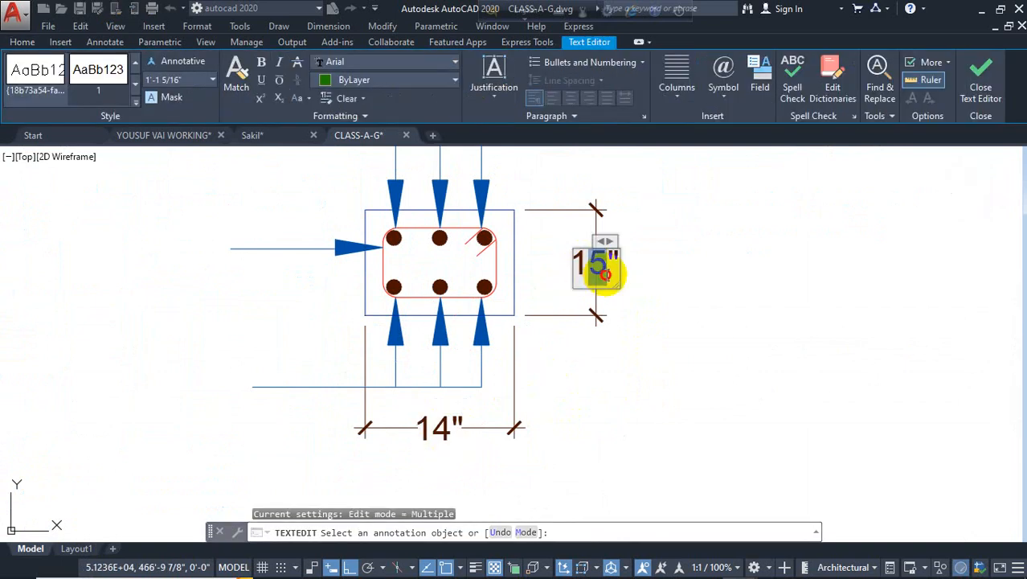
{"action": "left_click", "coordinate": [678, 265]}
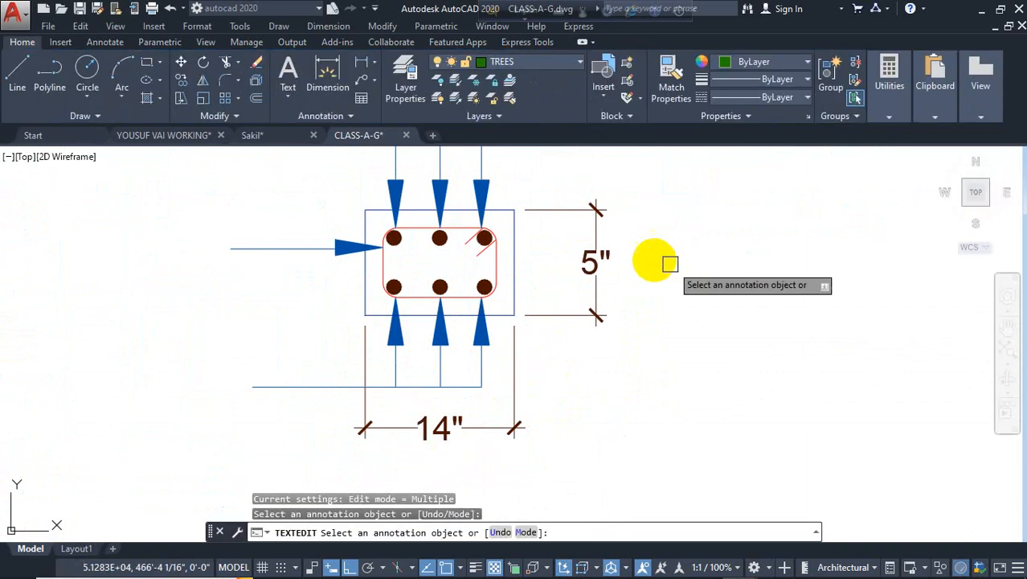
{"action": "key", "text": "Escape"}
Examine the bar and stirrup arrangement of the shallow 14" by 5" section.
{"action": "scroll", "coordinate": [430, 271], "scroll_direction": "down", "scroll_amount": 5}
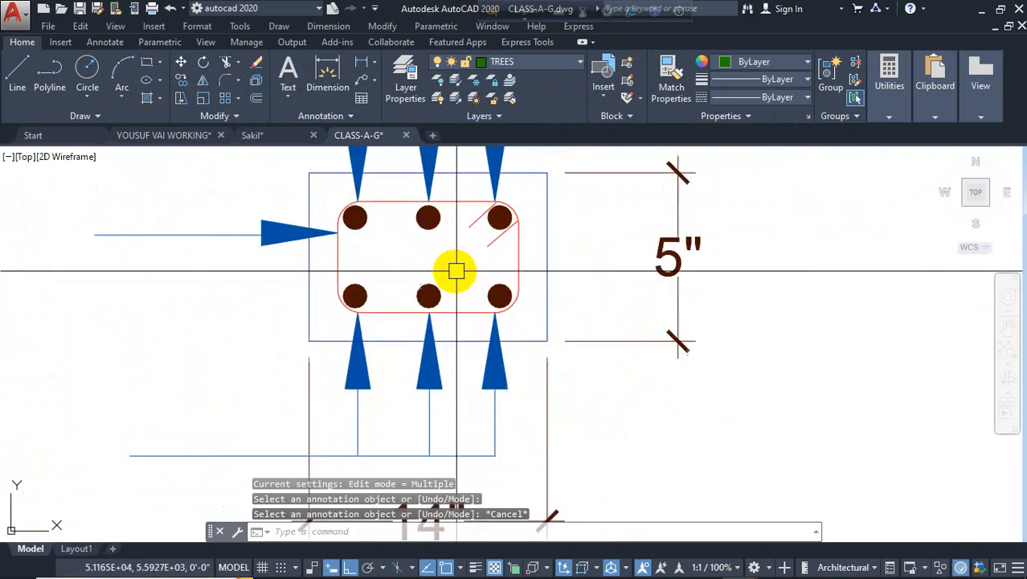
{"action": "scroll", "coordinate": [426, 313], "scroll_direction": "up", "scroll_amount": 2}
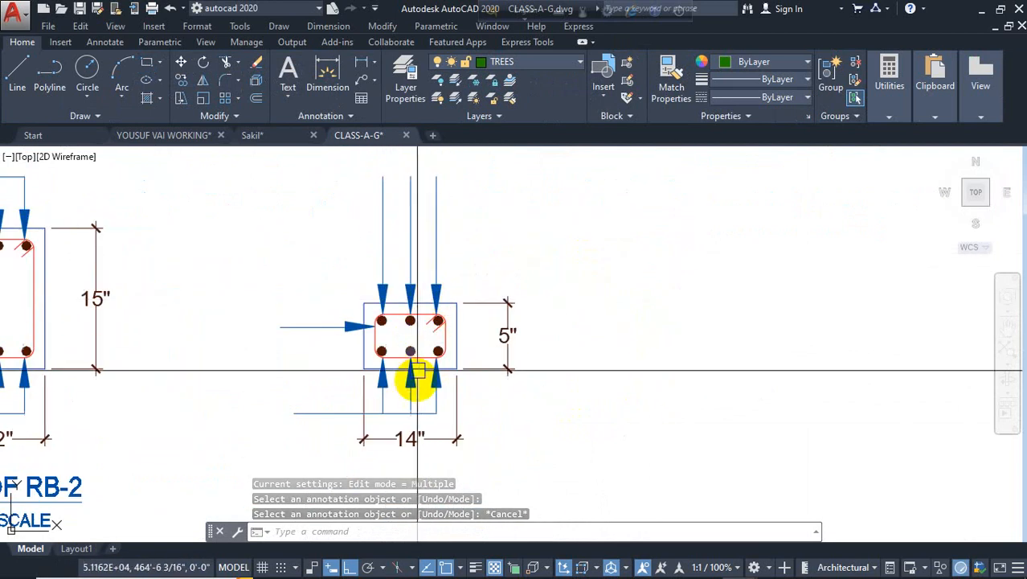
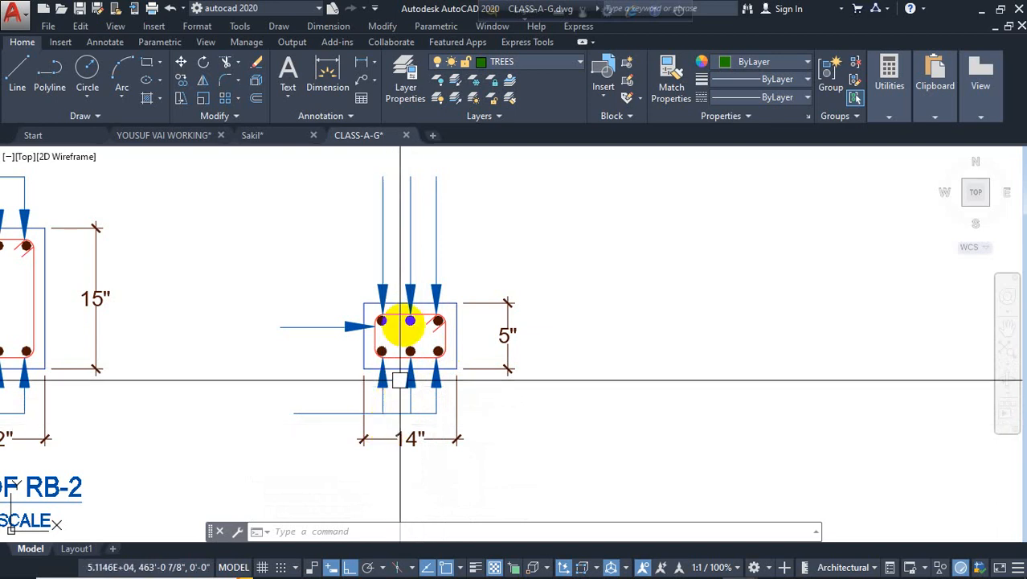
{"action": "scroll", "coordinate": [396, 352], "scroll_direction": "up", "scroll_amount": 2}
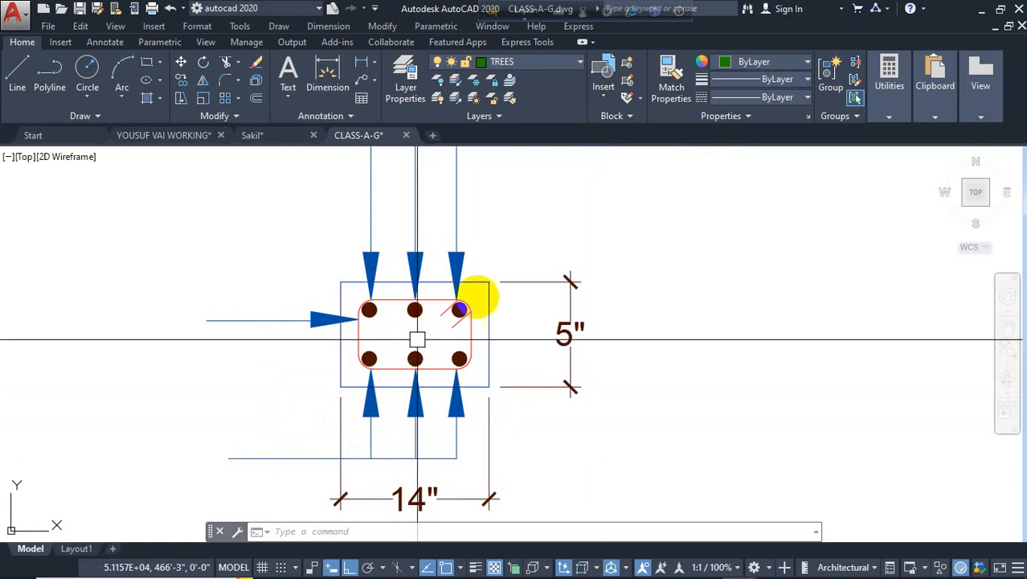
{"action": "scroll", "coordinate": [440, 259], "scroll_direction": "down", "scroll_amount": 7}
{"action": "scroll", "coordinate": [448, 234], "scroll_direction": "up", "scroll_amount": 2}
Erase the shallow 14" by 5" section with its arrows and dimensions, and undo the erasure.
{"action": "left_click", "coordinate": [456, 219]}
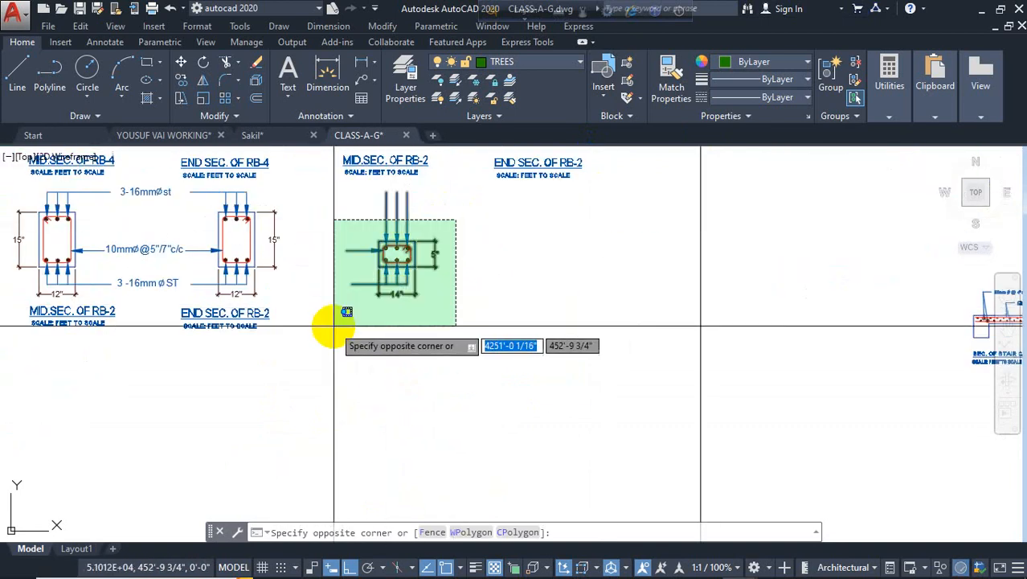
{"action": "left_click", "coordinate": [332, 326]}
{"action": "key", "text": "Escape"}
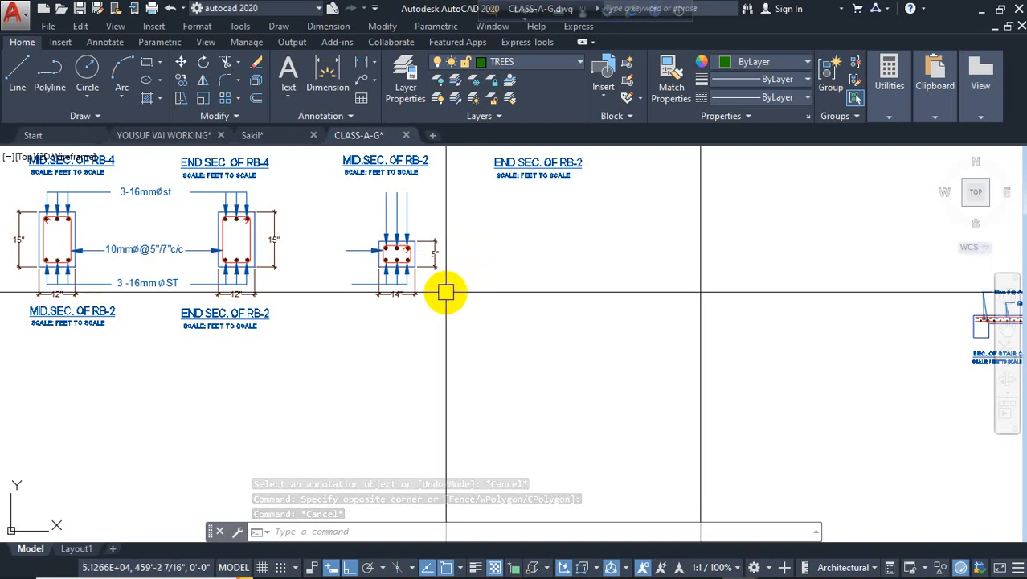
{"action": "left_click", "coordinate": [475, 217]}
{"action": "left_click", "coordinate": [343, 306]}
{"action": "key", "text": "Delete"}
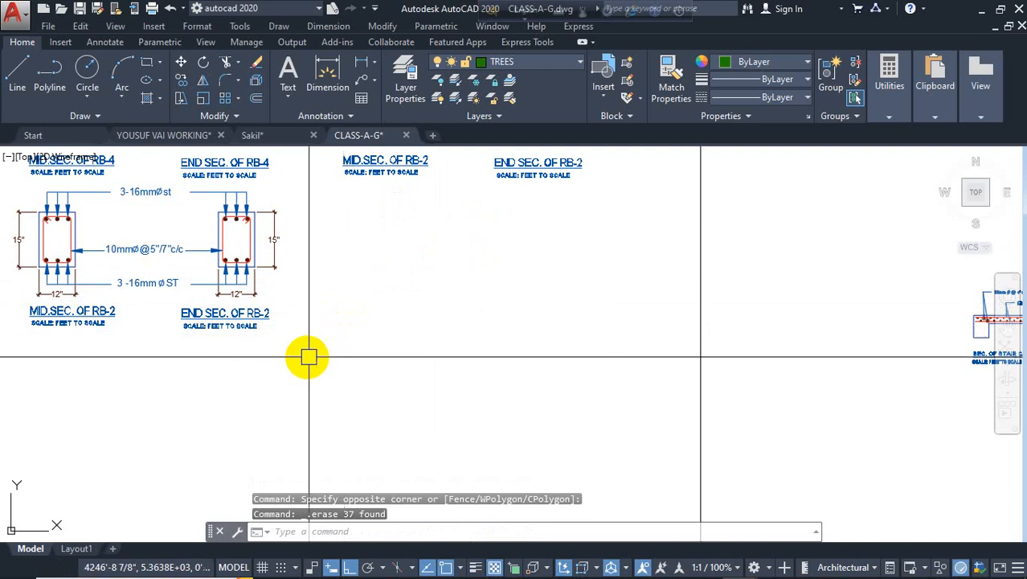
{"action": "key", "text": "ctrl+z"}
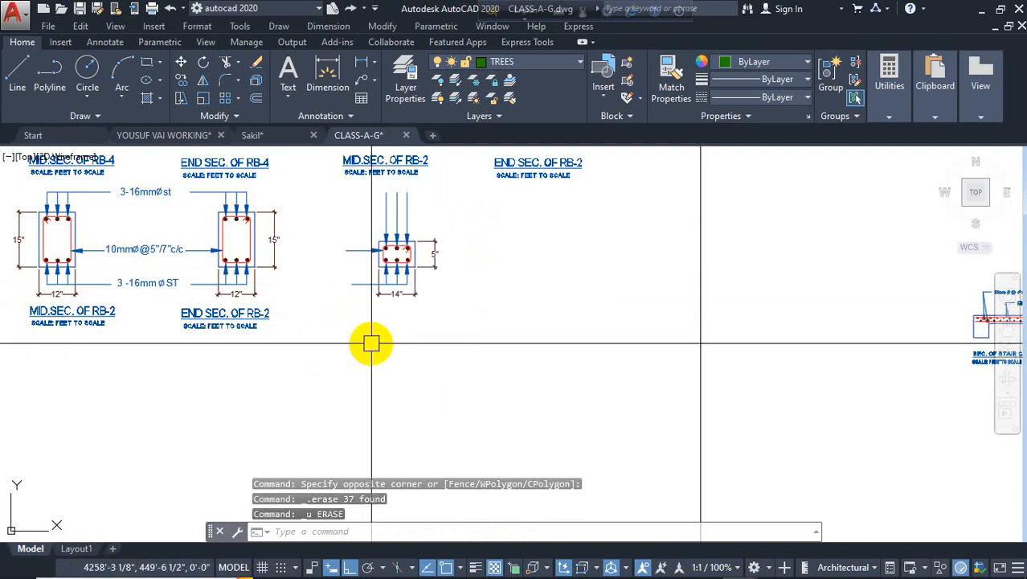
Compare the shallow 14" by 5" section with the strip in the RB layout plan, and erase the whole section.
{"action": "scroll", "coordinate": [404, 258], "scroll_direction": "up", "scroll_amount": 6}
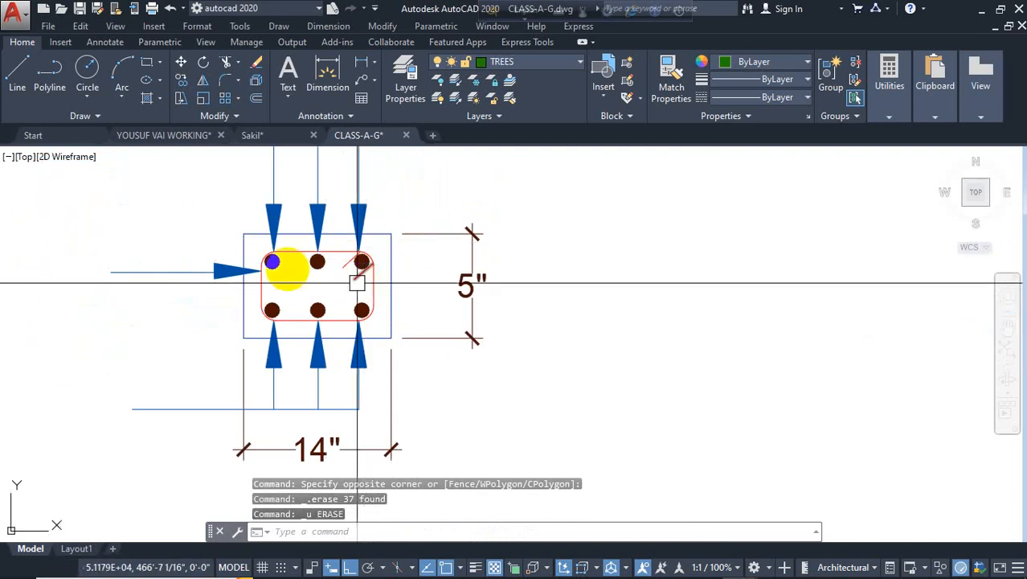
{"action": "scroll", "coordinate": [357, 282], "scroll_direction": "down", "scroll_amount": 6}
{"action": "scroll", "coordinate": [149, 317], "scroll_direction": "up", "scroll_amount": 5}
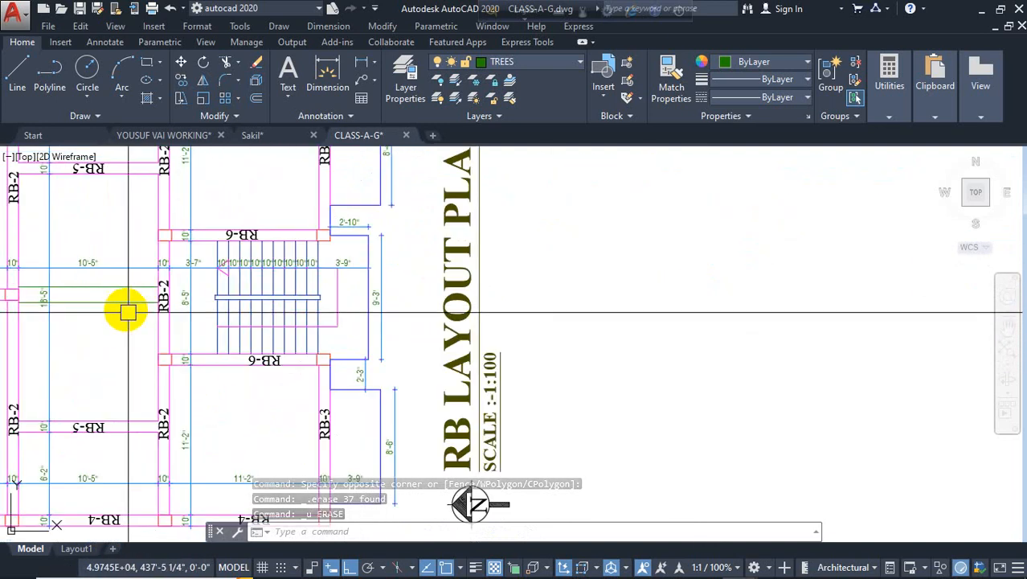
{"action": "scroll", "coordinate": [131, 360], "scroll_direction": "down", "scroll_amount": 5}
{"action": "middle_click_drag", "start_coordinate": [441, 259], "coordinate": [233, 378]}
{"action": "left_click", "coordinate": [613, 237]}
{"action": "left_click", "coordinate": [481, 353]}
{"action": "key", "text": "Delete"}
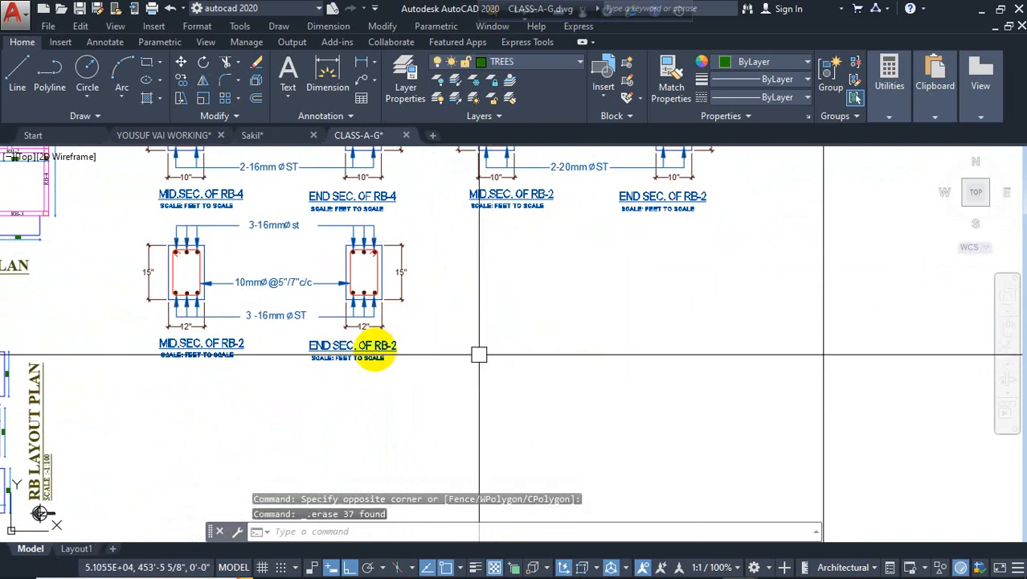
Survey the drawing set from the framed staircase sections across the structural drawings to the floor plans and layout plan.
{"action": "scroll", "coordinate": [499, 346], "scroll_direction": "down", "scroll_amount": 5}
{"action": "scroll", "coordinate": [459, 372], "scroll_direction": "up", "scroll_amount": 6}
{"action": "scroll", "coordinate": [378, 402], "scroll_direction": "down", "scroll_amount": 2}
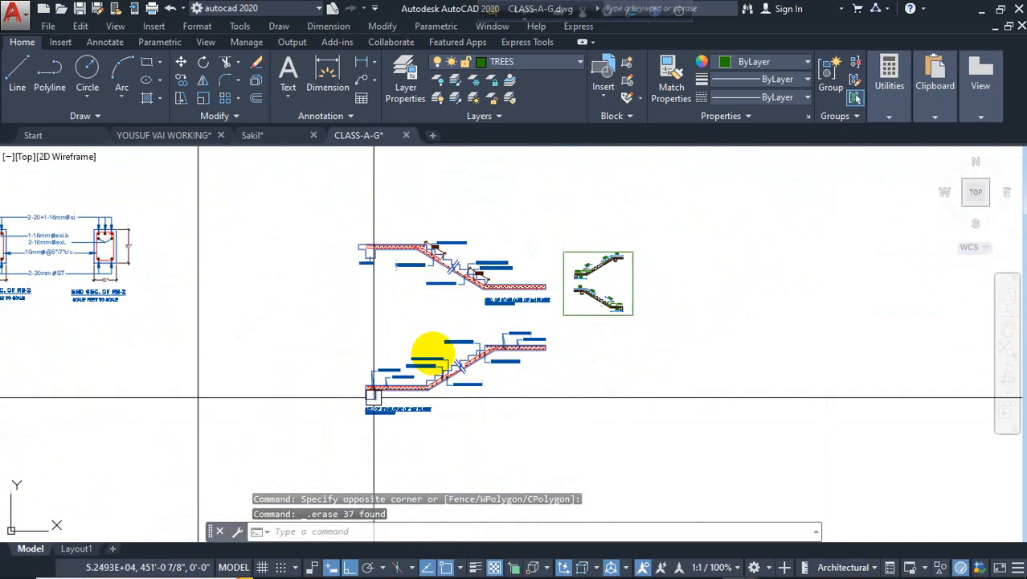
{"action": "scroll", "coordinate": [817, 226], "scroll_direction": "down", "scroll_amount": 6}
{"action": "middle_click_drag", "start_coordinate": [172, 262], "coordinate": [506, 276]}
{"action": "scroll", "coordinate": [315, 303], "scroll_direction": "up", "scroll_amount": 2}
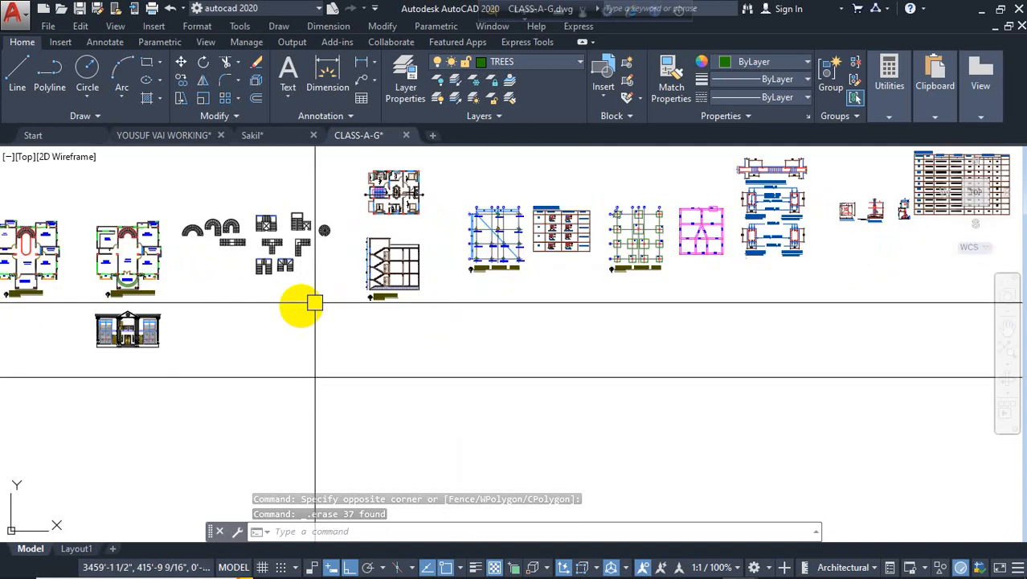
{"action": "scroll", "coordinate": [107, 258], "scroll_direction": "up", "scroll_amount": 3}
{"action": "middle_click_drag", "start_coordinate": [195, 291], "coordinate": [979, 378]}
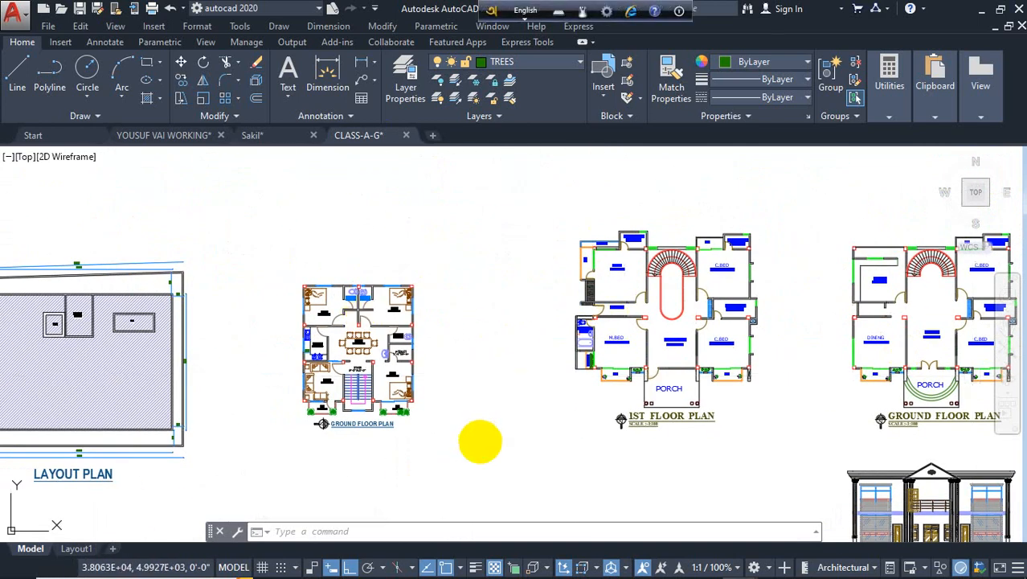
{"action": "key", "text": "Escape"}
{"action": "scroll", "coordinate": [322, 304], "scroll_direction": "down", "scroll_amount": 4}
{"action": "middle_click_drag", "start_coordinate": [20, 336], "coordinate": [709, 333]}
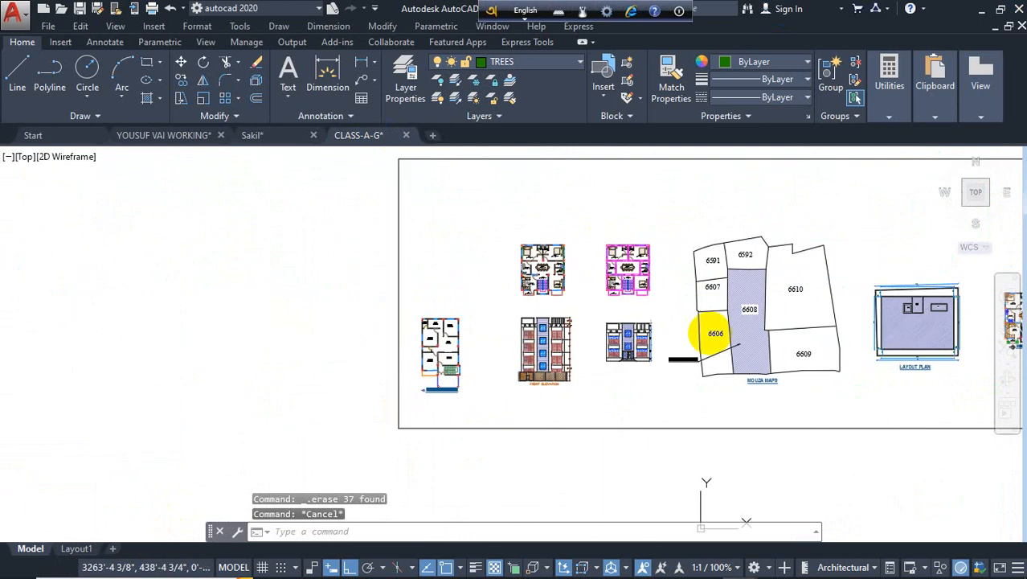
Examine the floor plans, elevations and mouza map, and the staircase area of the furnished plan above Section A-A.
{"action": "scroll", "coordinate": [553, 229], "scroll_direction": "up", "scroll_amount": 6}
{"action": "scroll", "coordinate": [549, 259], "scroll_direction": "down", "scroll_amount": 3}
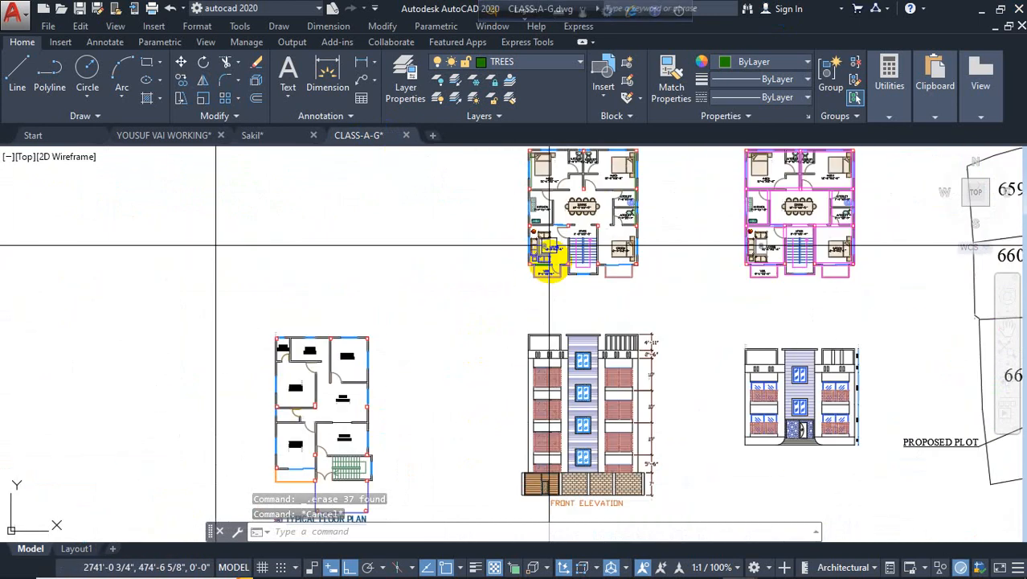
{"action": "mouse_move", "coordinate": [549, 264]}
{"action": "middle_mouse_down"}
{"action": "mouse_move", "coordinate": [551, 292]}
{"action": "mouse_move", "coordinate": [542, 275]}
{"action": "middle_mouse_up"}
{"action": "mouse_move", "coordinate": [678, 303]}
{"action": "middle_mouse_down"}
{"action": "mouse_move", "coordinate": [600, 303]}
{"action": "mouse_move", "coordinate": [489, 281]}
{"action": "middle_mouse_up"}
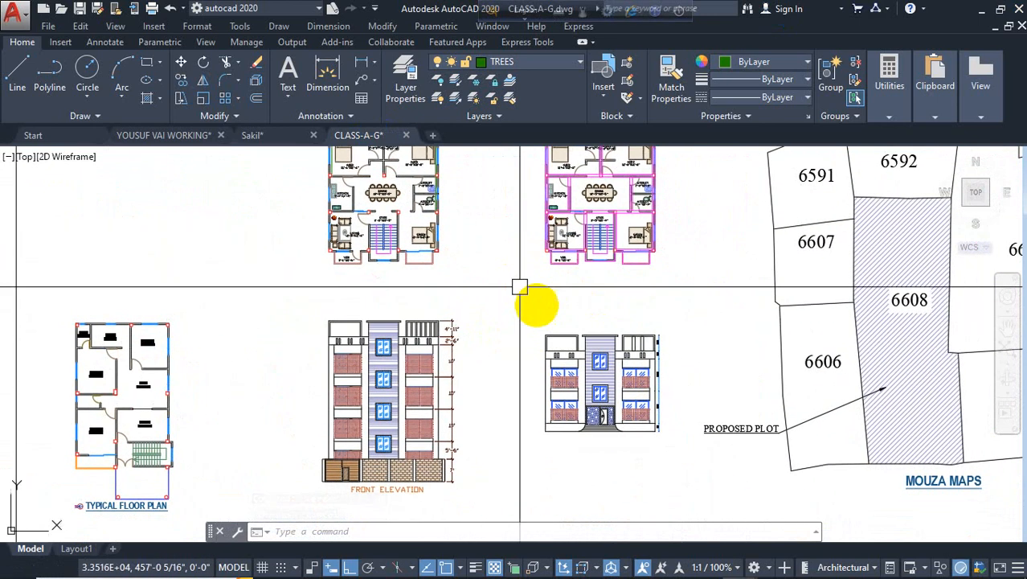
{"action": "scroll", "coordinate": [275, 349], "scroll_direction": "down", "scroll_amount": 2}
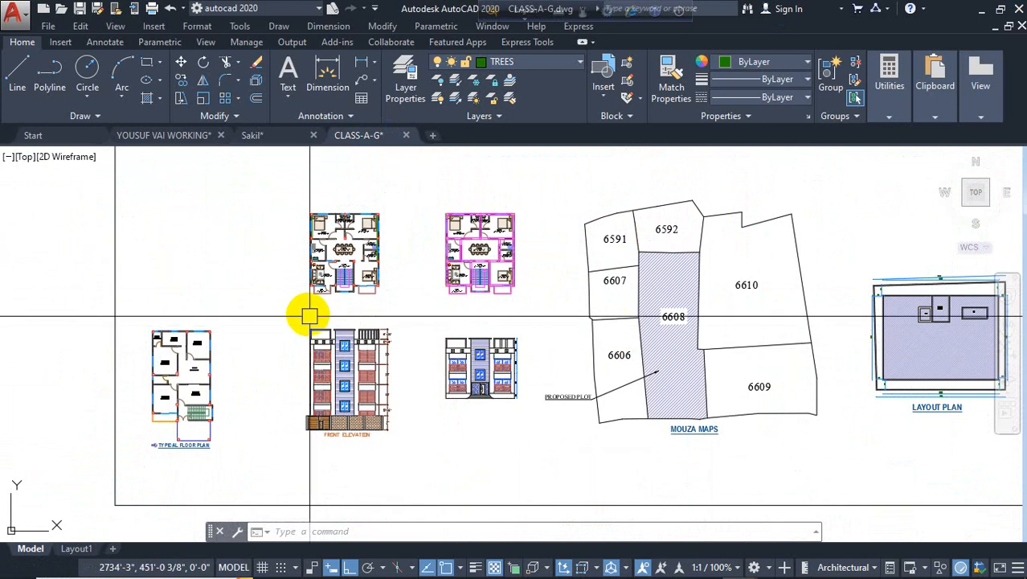
{"action": "scroll", "coordinate": [311, 316], "scroll_direction": "down", "scroll_amount": 2}
{"action": "middle_click_drag", "start_coordinate": [628, 347], "coordinate": [330, 350]}
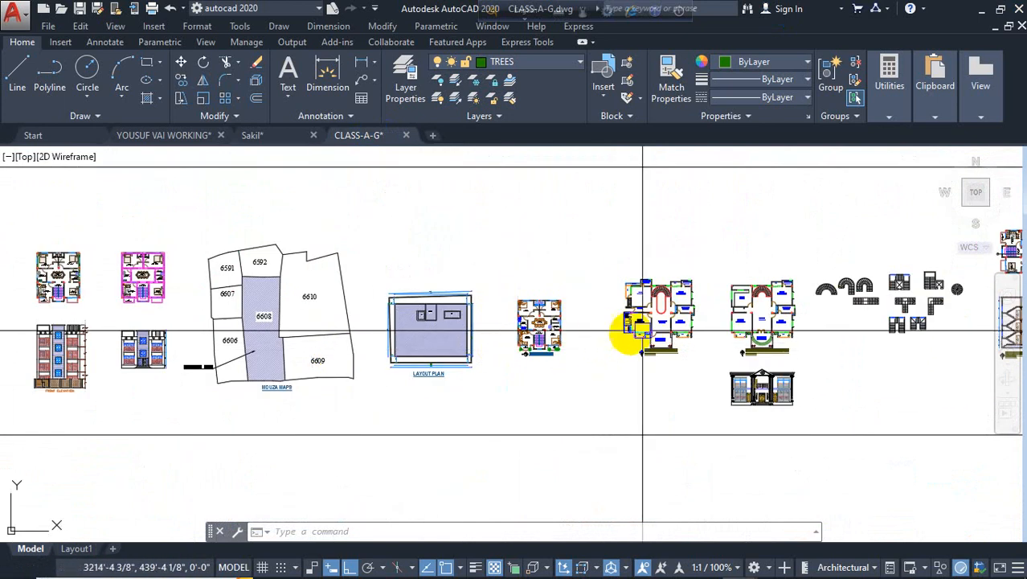
{"action": "middle_click_drag", "start_coordinate": [695, 356], "coordinate": [326, 354]}
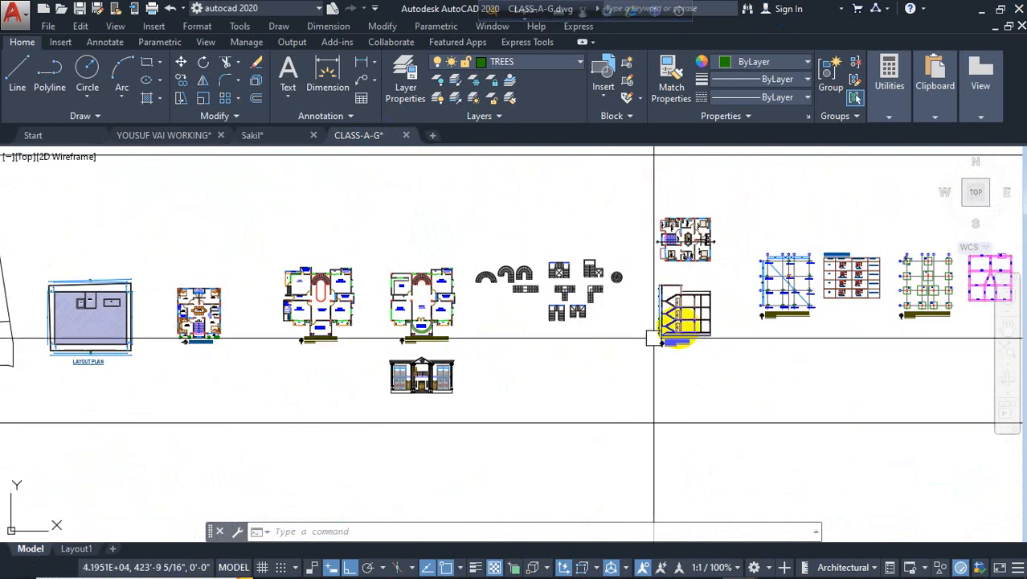
{"action": "scroll", "coordinate": [690, 265], "scroll_direction": "up", "scroll_amount": 8}
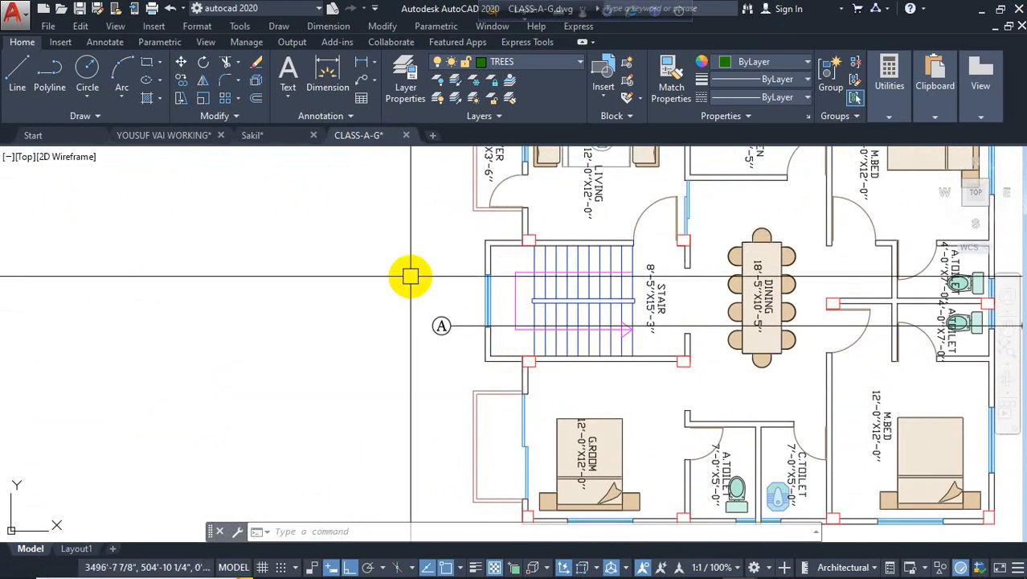
{"action": "scroll", "coordinate": [394, 298], "scroll_direction": "down", "scroll_amount": 5}
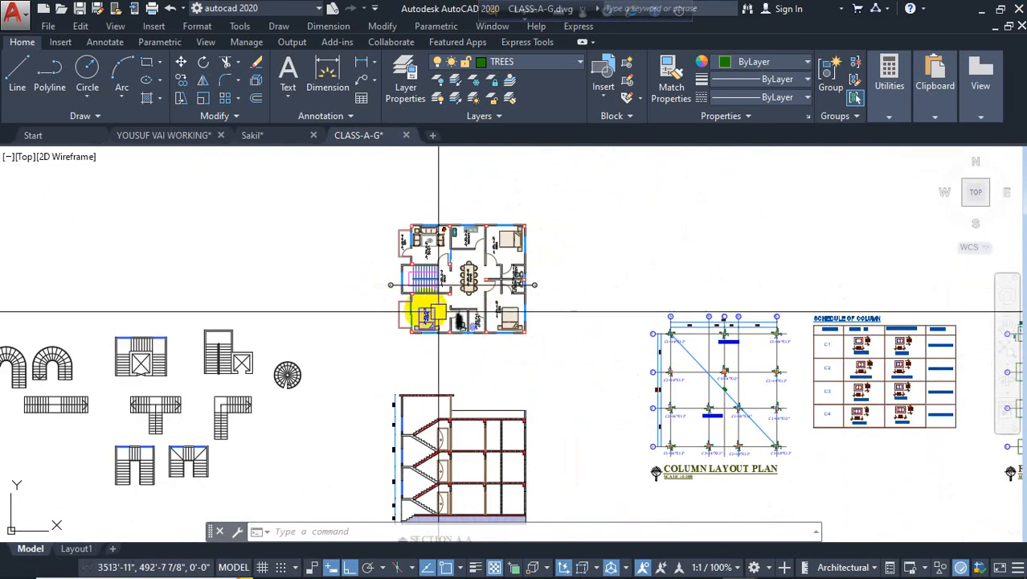
Examine the stair's corner on the furnished plan, and the beam reinforcement under the 3'-9" landing of the lower framed staircase section.
{"action": "scroll", "coordinate": [439, 311], "scroll_direction": "up", "scroll_amount": 4}
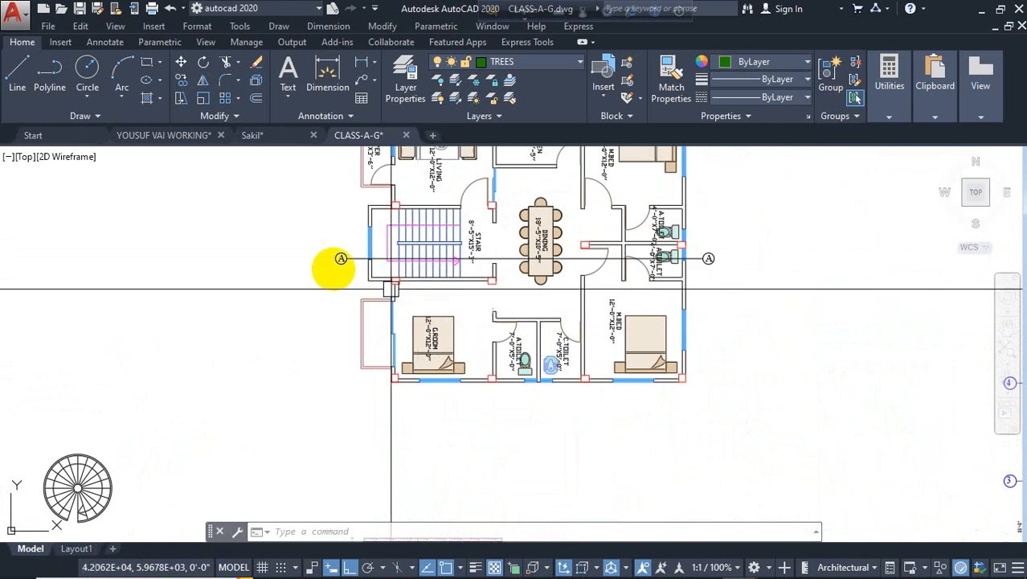
{"action": "scroll", "coordinate": [379, 275], "scroll_direction": "up", "scroll_amount": 2}
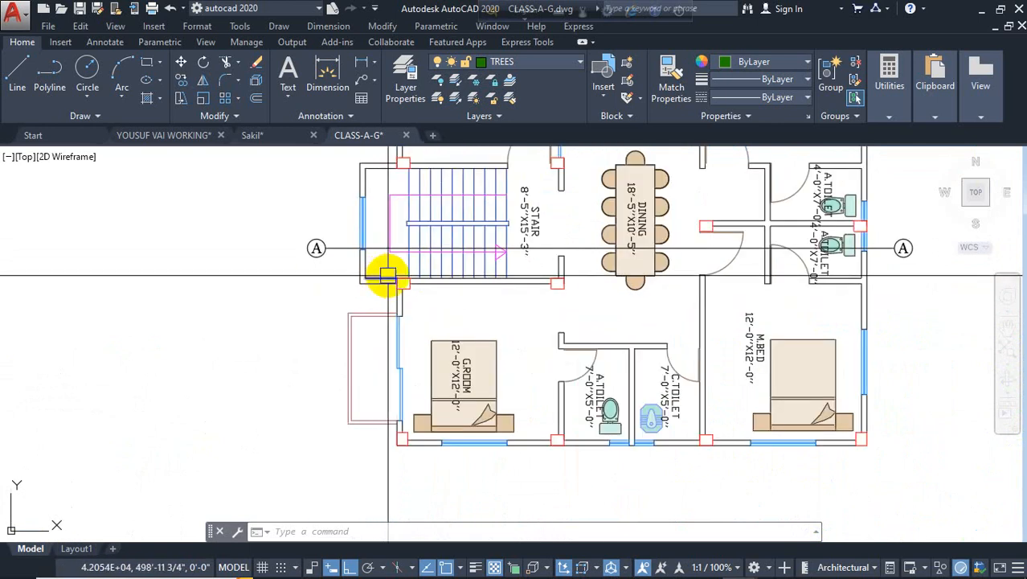
{"action": "scroll", "coordinate": [385, 271], "scroll_direction": "down", "scroll_amount": 6}
{"action": "middle_click_drag", "start_coordinate": [660, 340], "coordinate": [12, 336]}
{"action": "scroll", "coordinate": [659, 310], "scroll_direction": "up", "scroll_amount": 5}
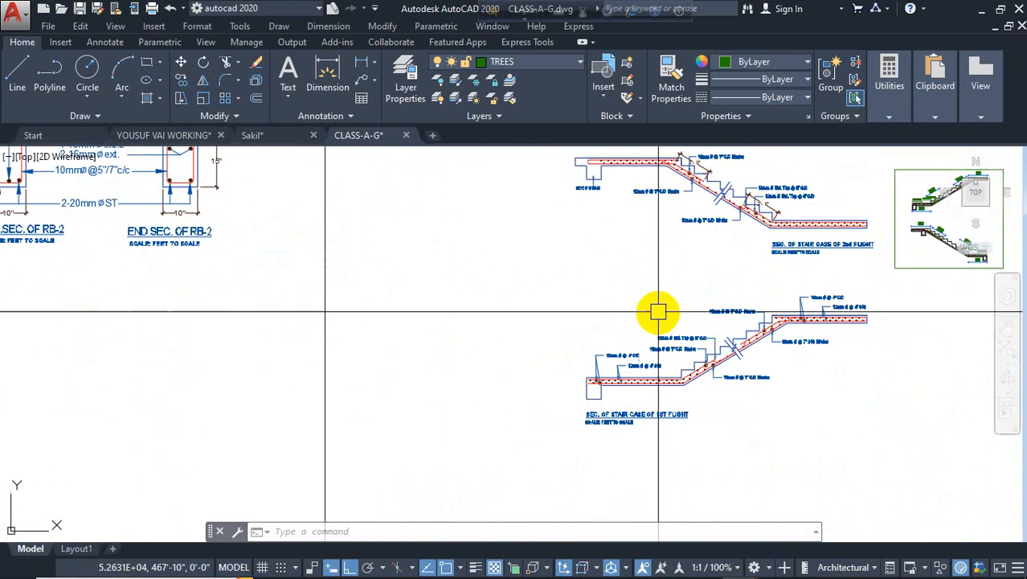
{"action": "middle_click_drag", "start_coordinate": [649, 316], "coordinate": [355, 362]}
{"action": "scroll", "coordinate": [637, 270], "scroll_direction": "up", "scroll_amount": 4}
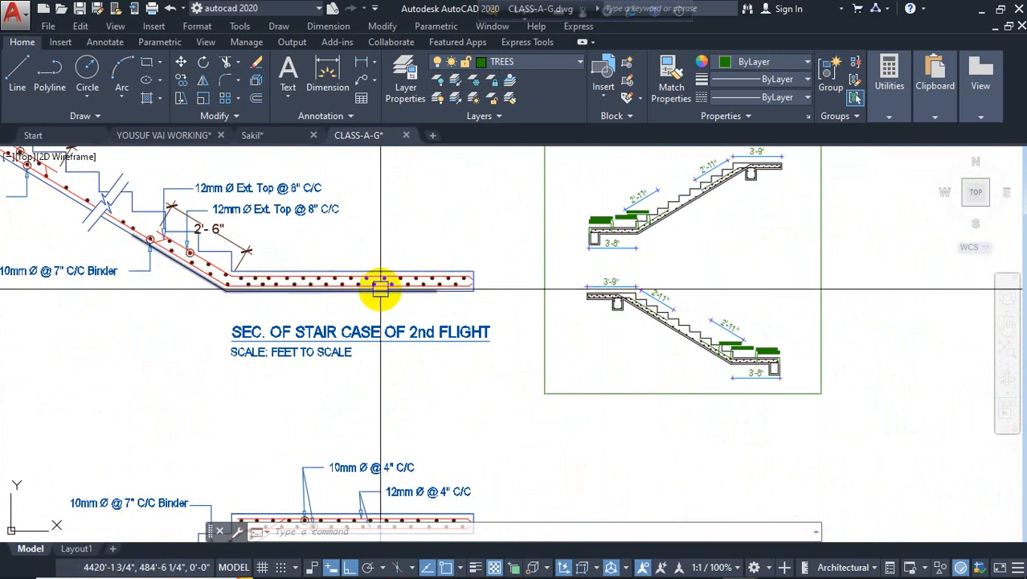
{"action": "scroll", "coordinate": [672, 250], "scroll_direction": "up", "scroll_amount": 1}
{"action": "scroll", "coordinate": [672, 250], "scroll_direction": "up", "scroll_amount": 2}
{"action": "scroll", "coordinate": [554, 346], "scroll_direction": "up", "scroll_amount": 2}
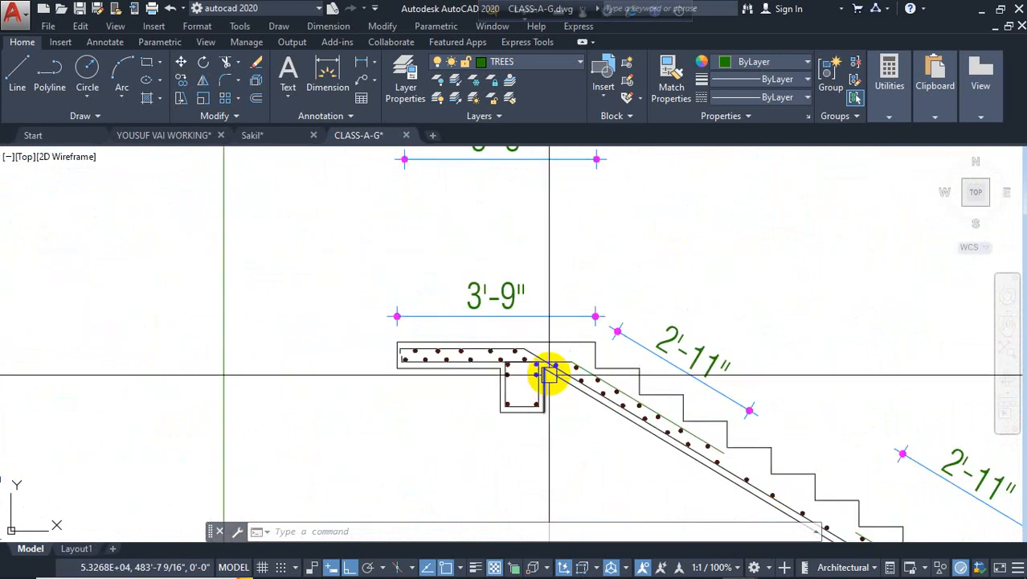
{"action": "scroll", "coordinate": [534, 363], "scroll_direction": "up", "scroll_amount": 2}
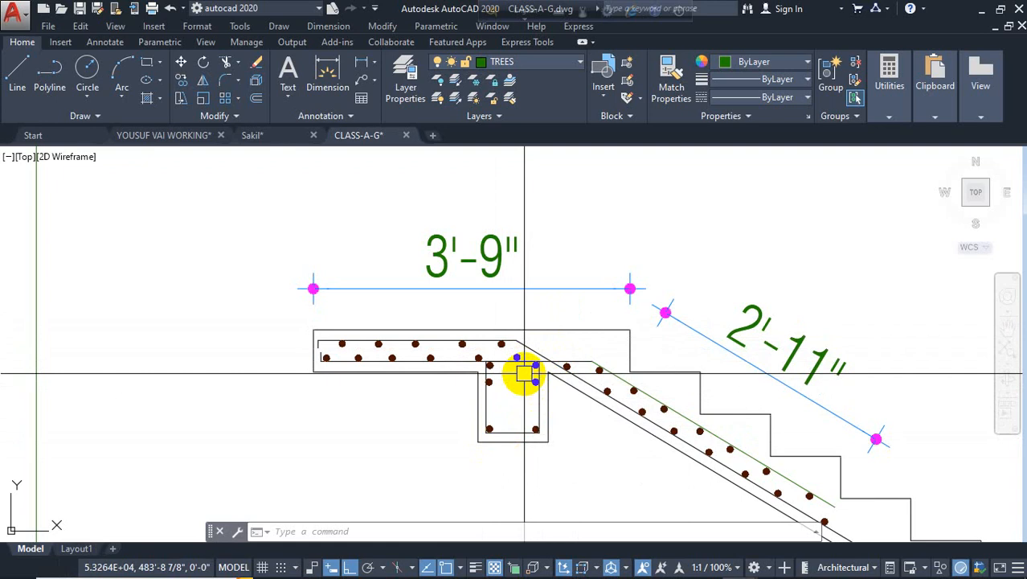
{"action": "scroll", "coordinate": [410, 241], "scroll_direction": "down", "scroll_amount": 8}
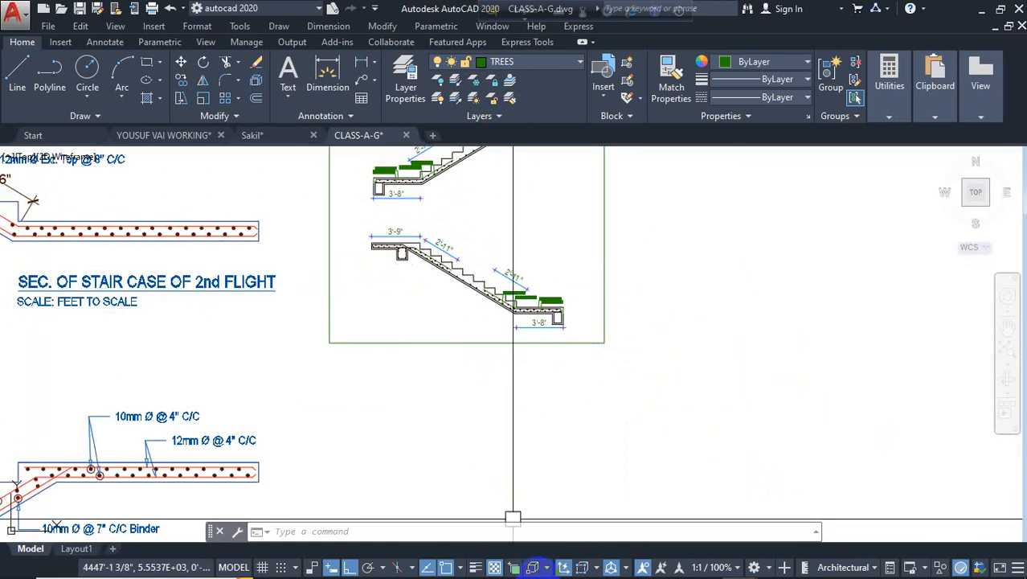
{"action": "mouse_move", "coordinate": [721, 572]}
{"action": "left_click", "coordinate": [847, 565]}
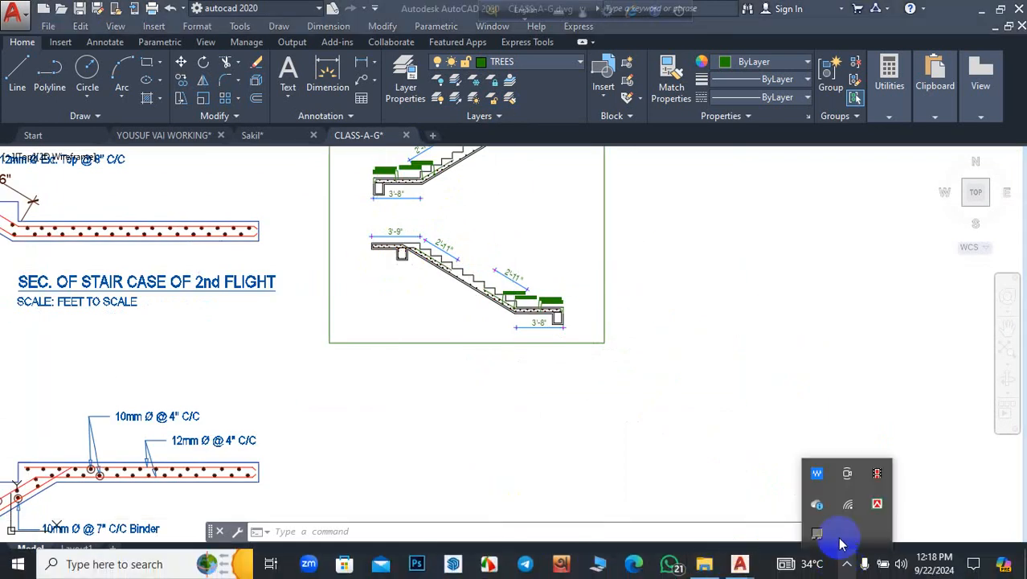